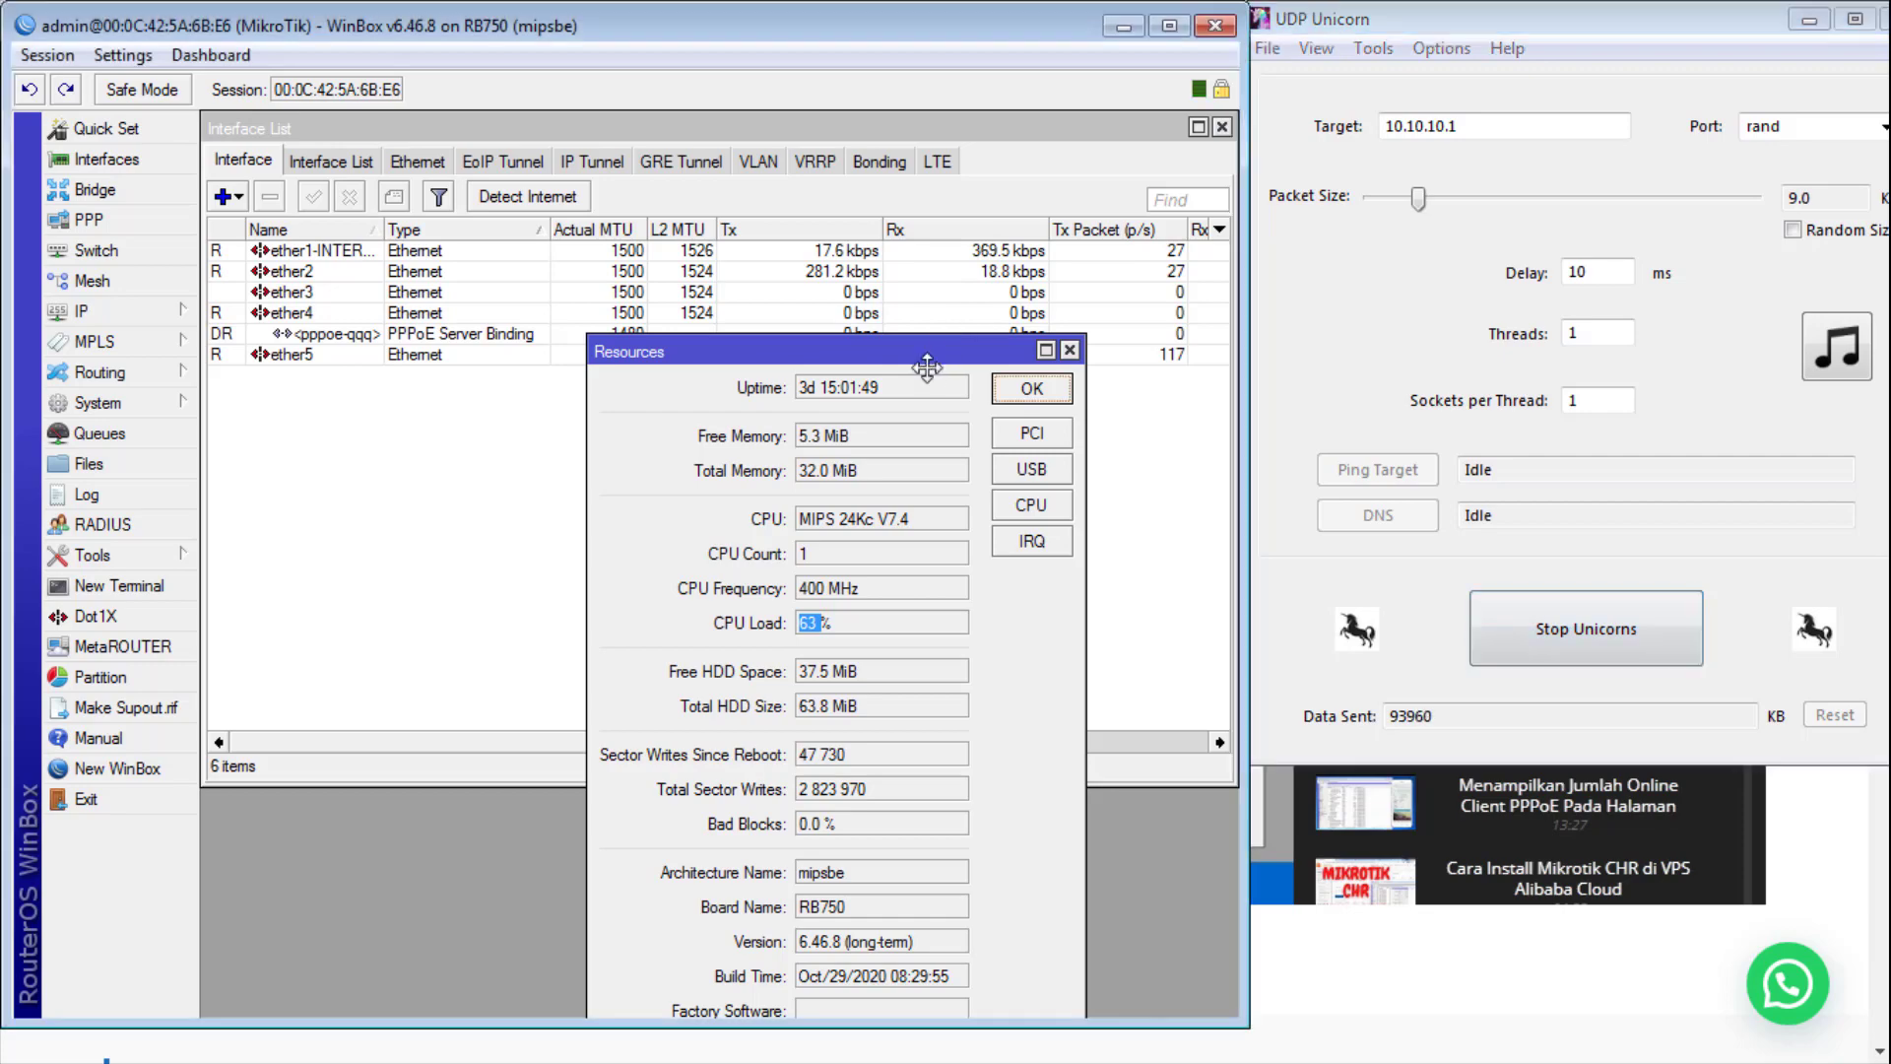
Step: Examine the router's CPU load and the ether5 traffic during the UDP flood, keeping the resource readings and flood tool in view
left_click_drag(932, 348, 930, 395)
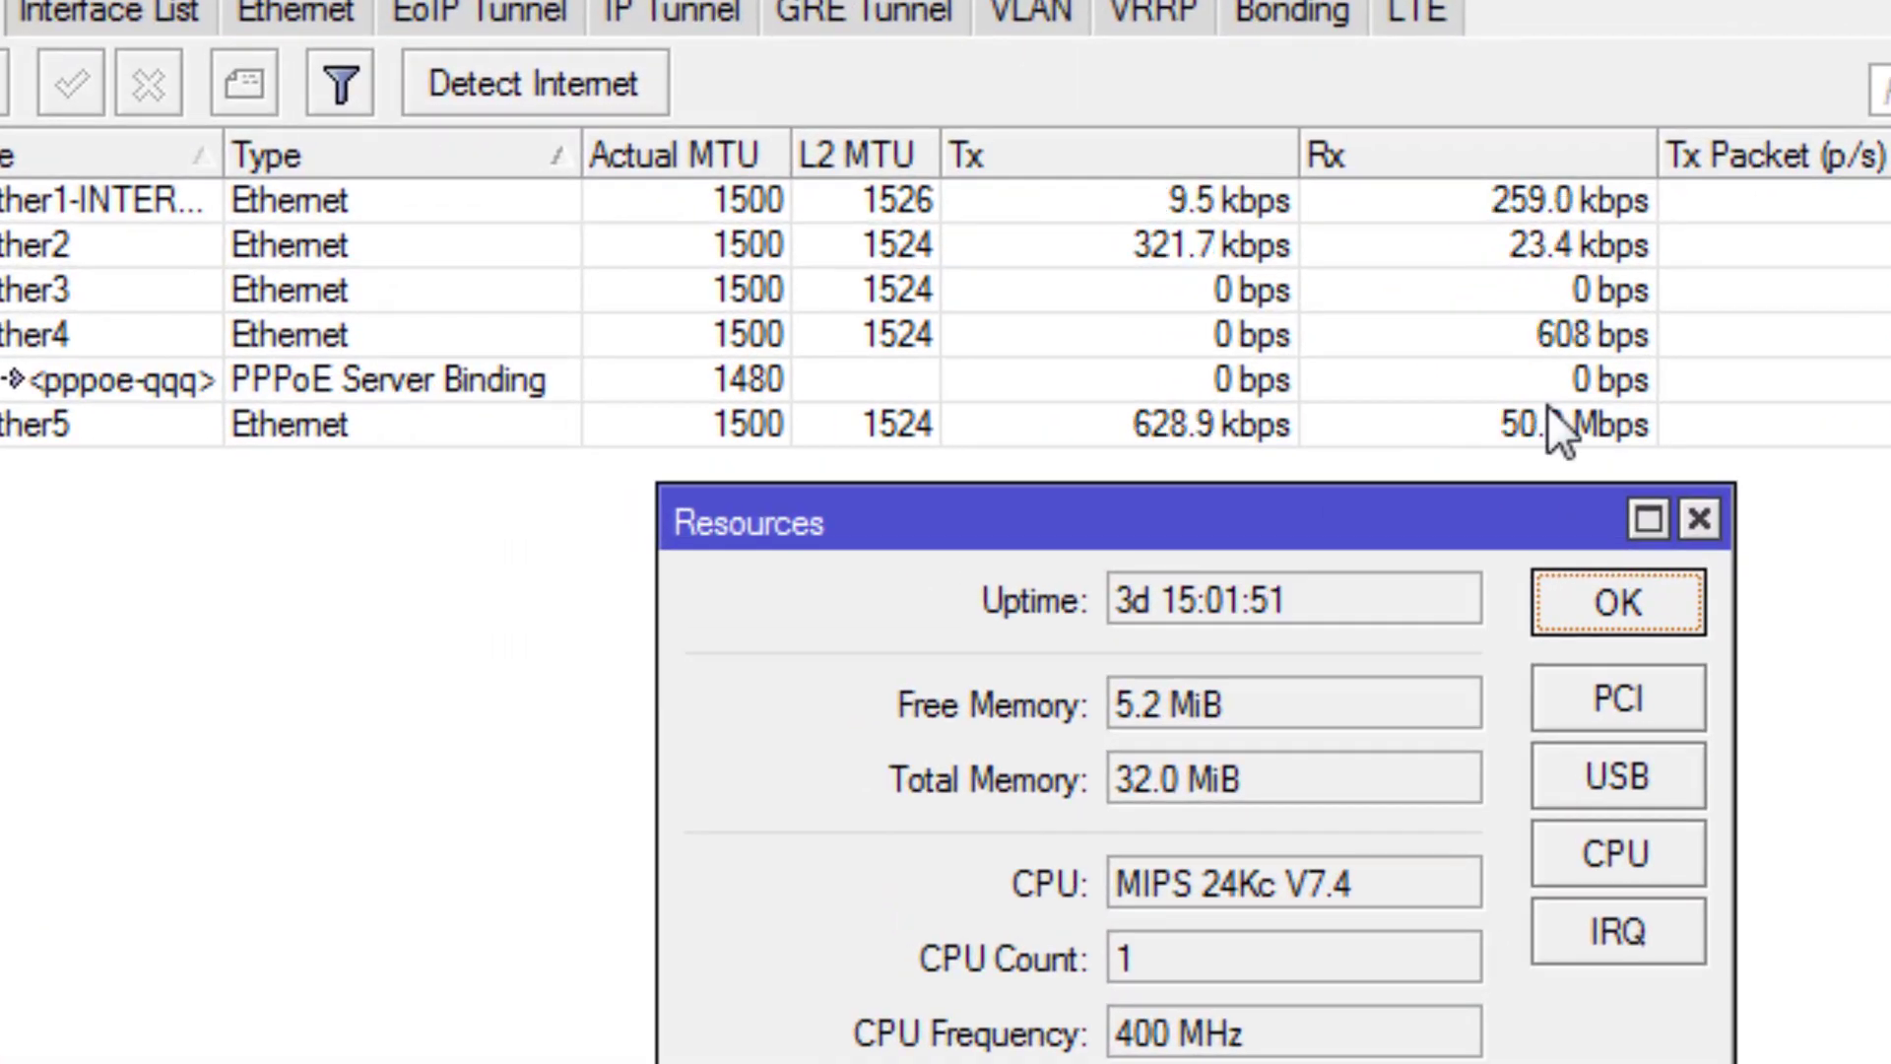
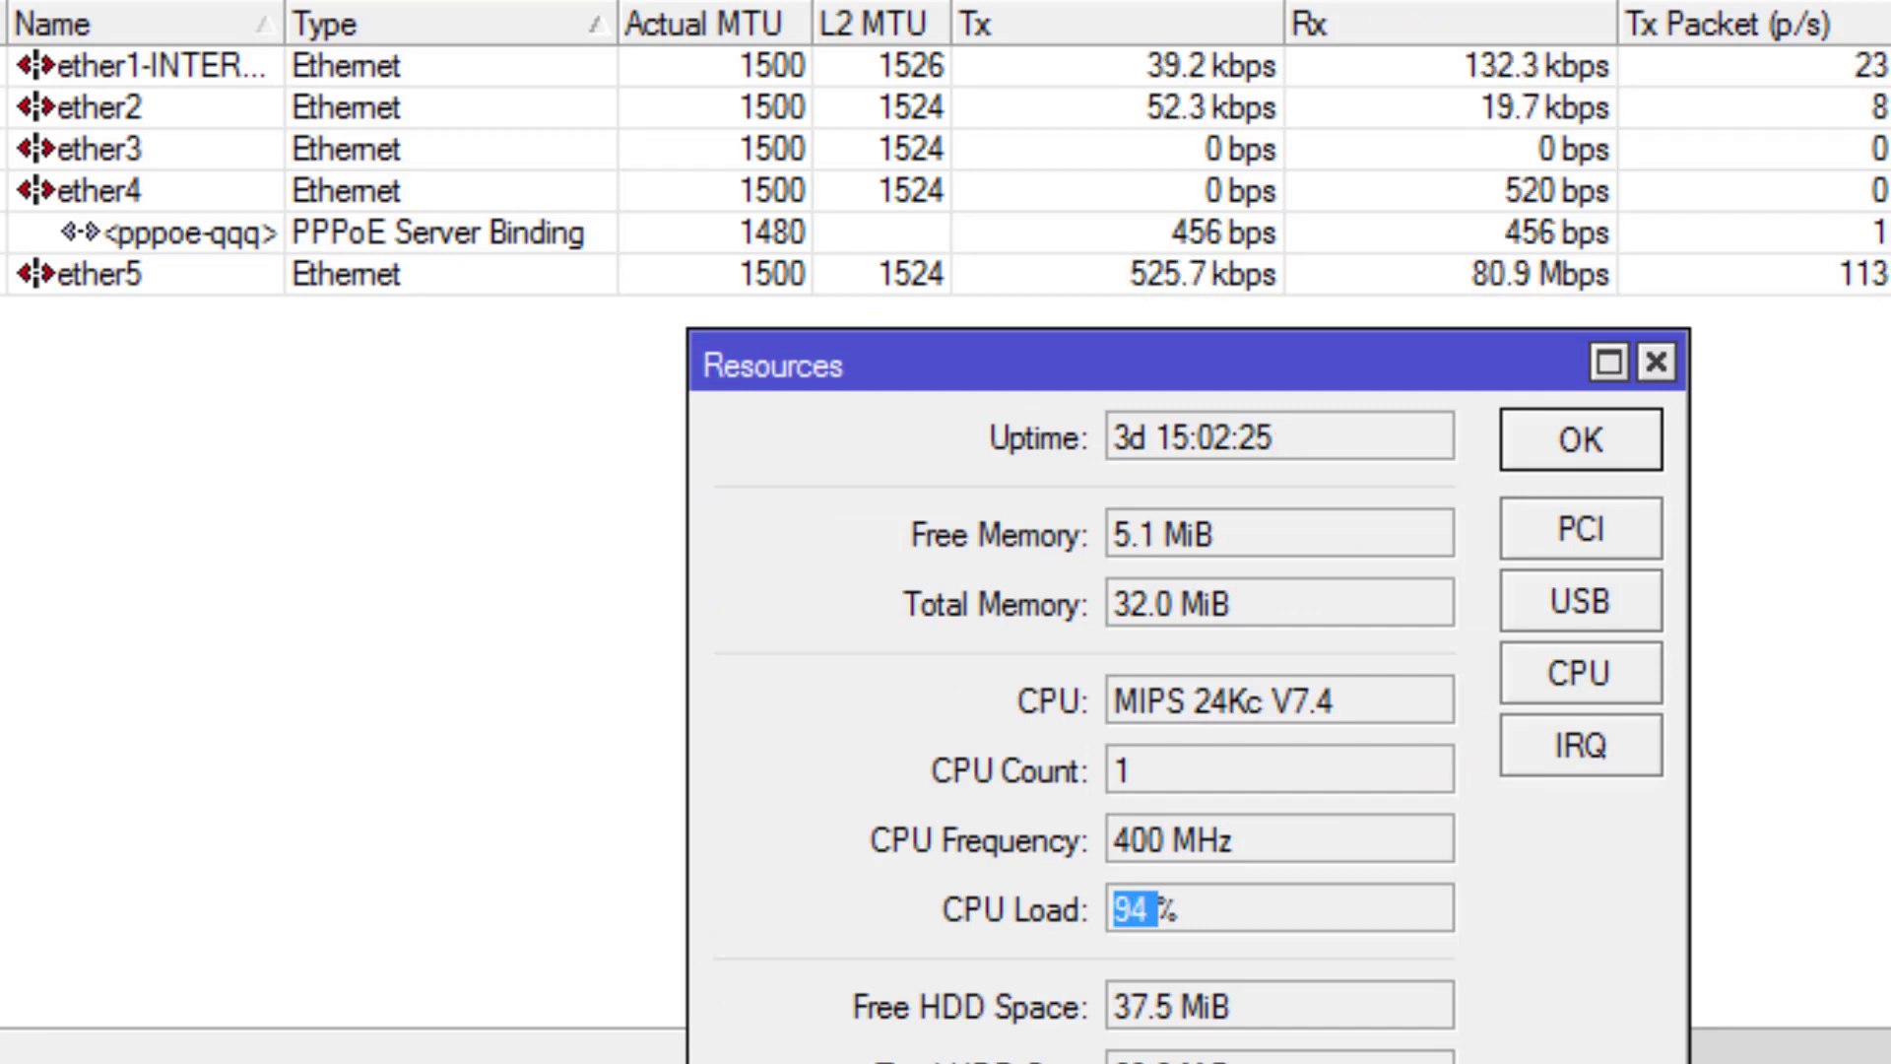
left_click_drag(1227, 910, 1120, 915)
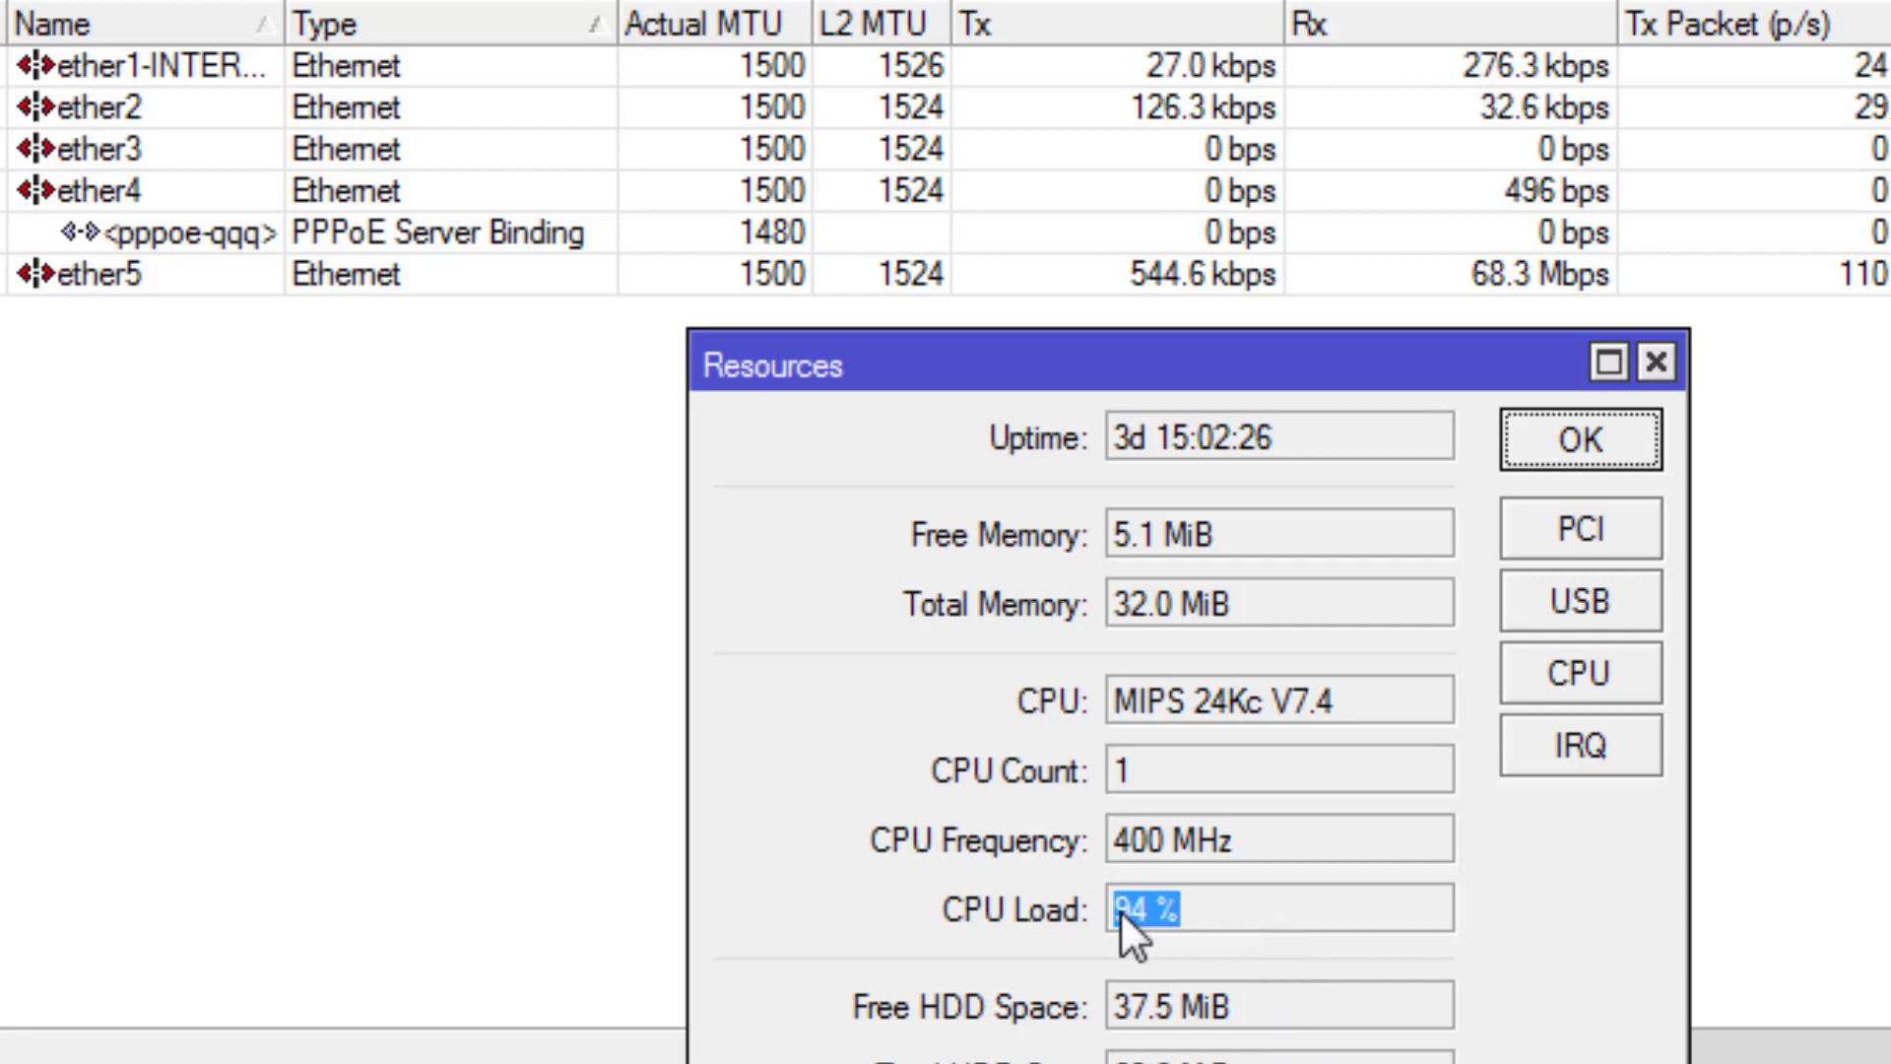
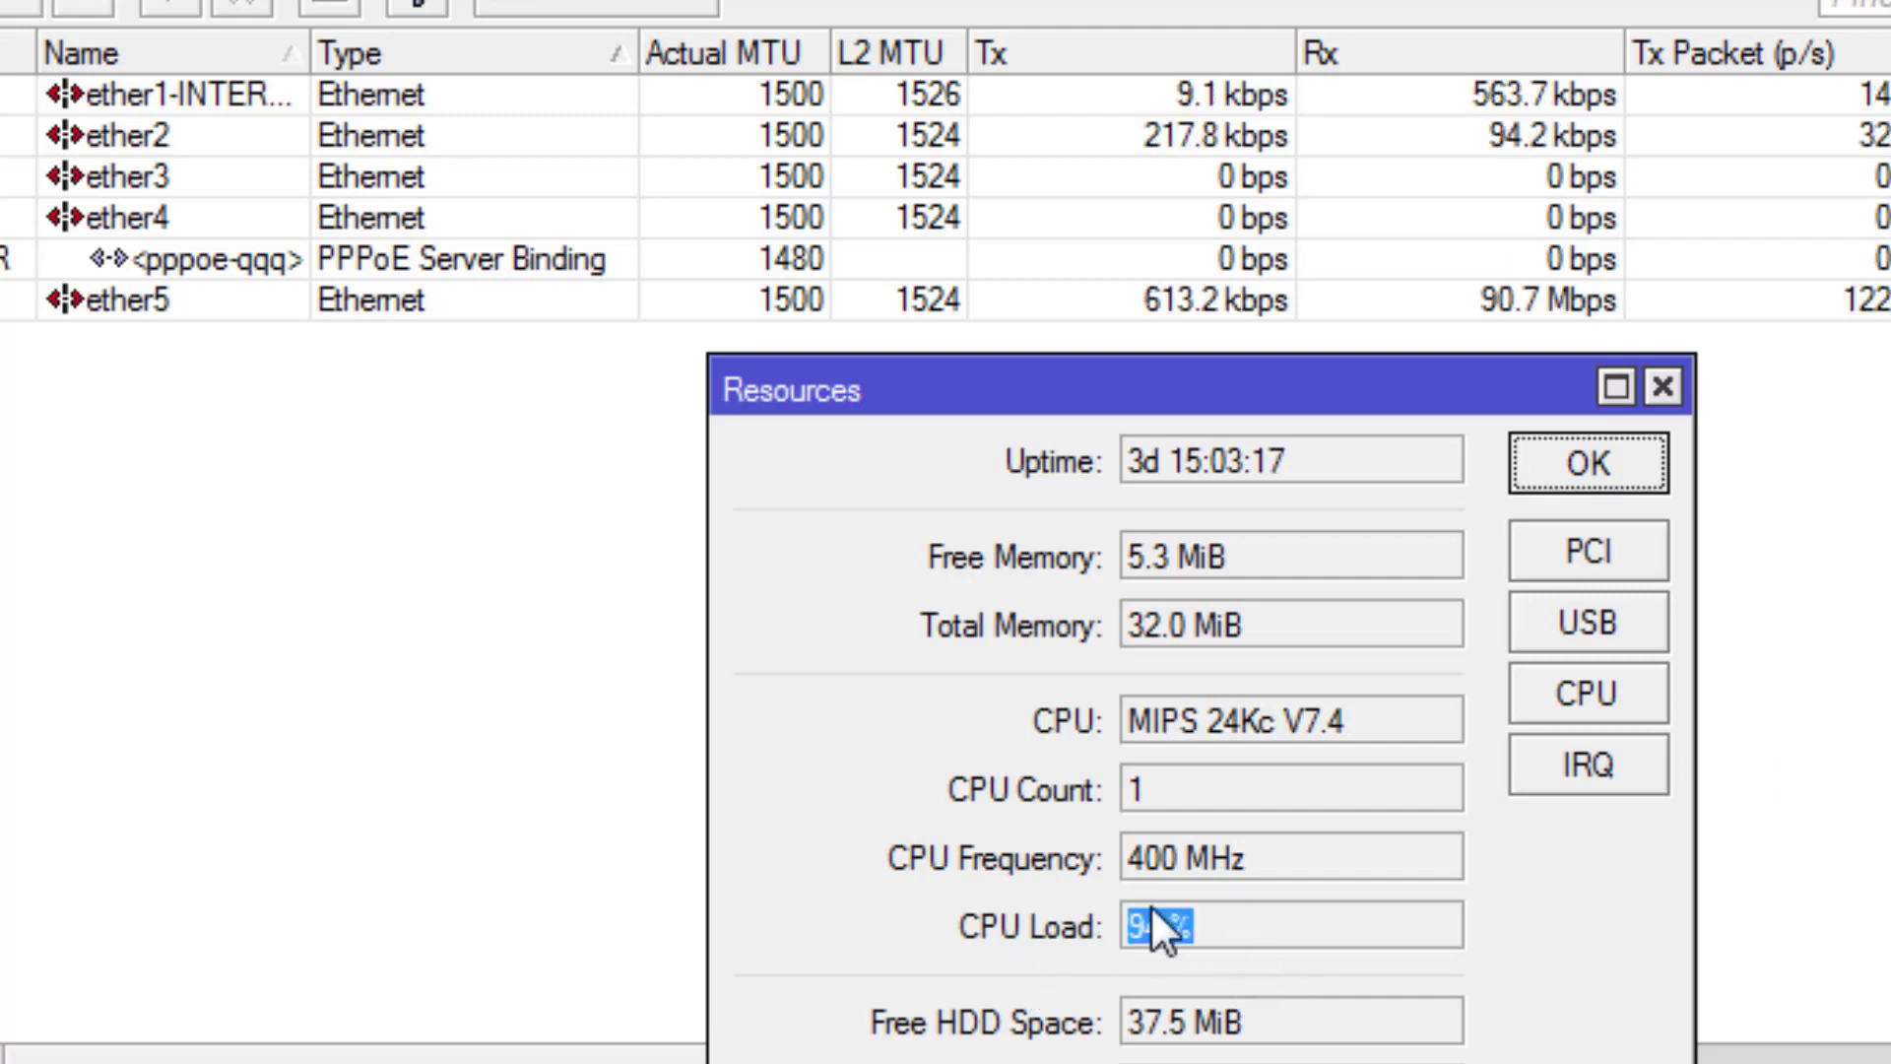
left_click(1203, 921)
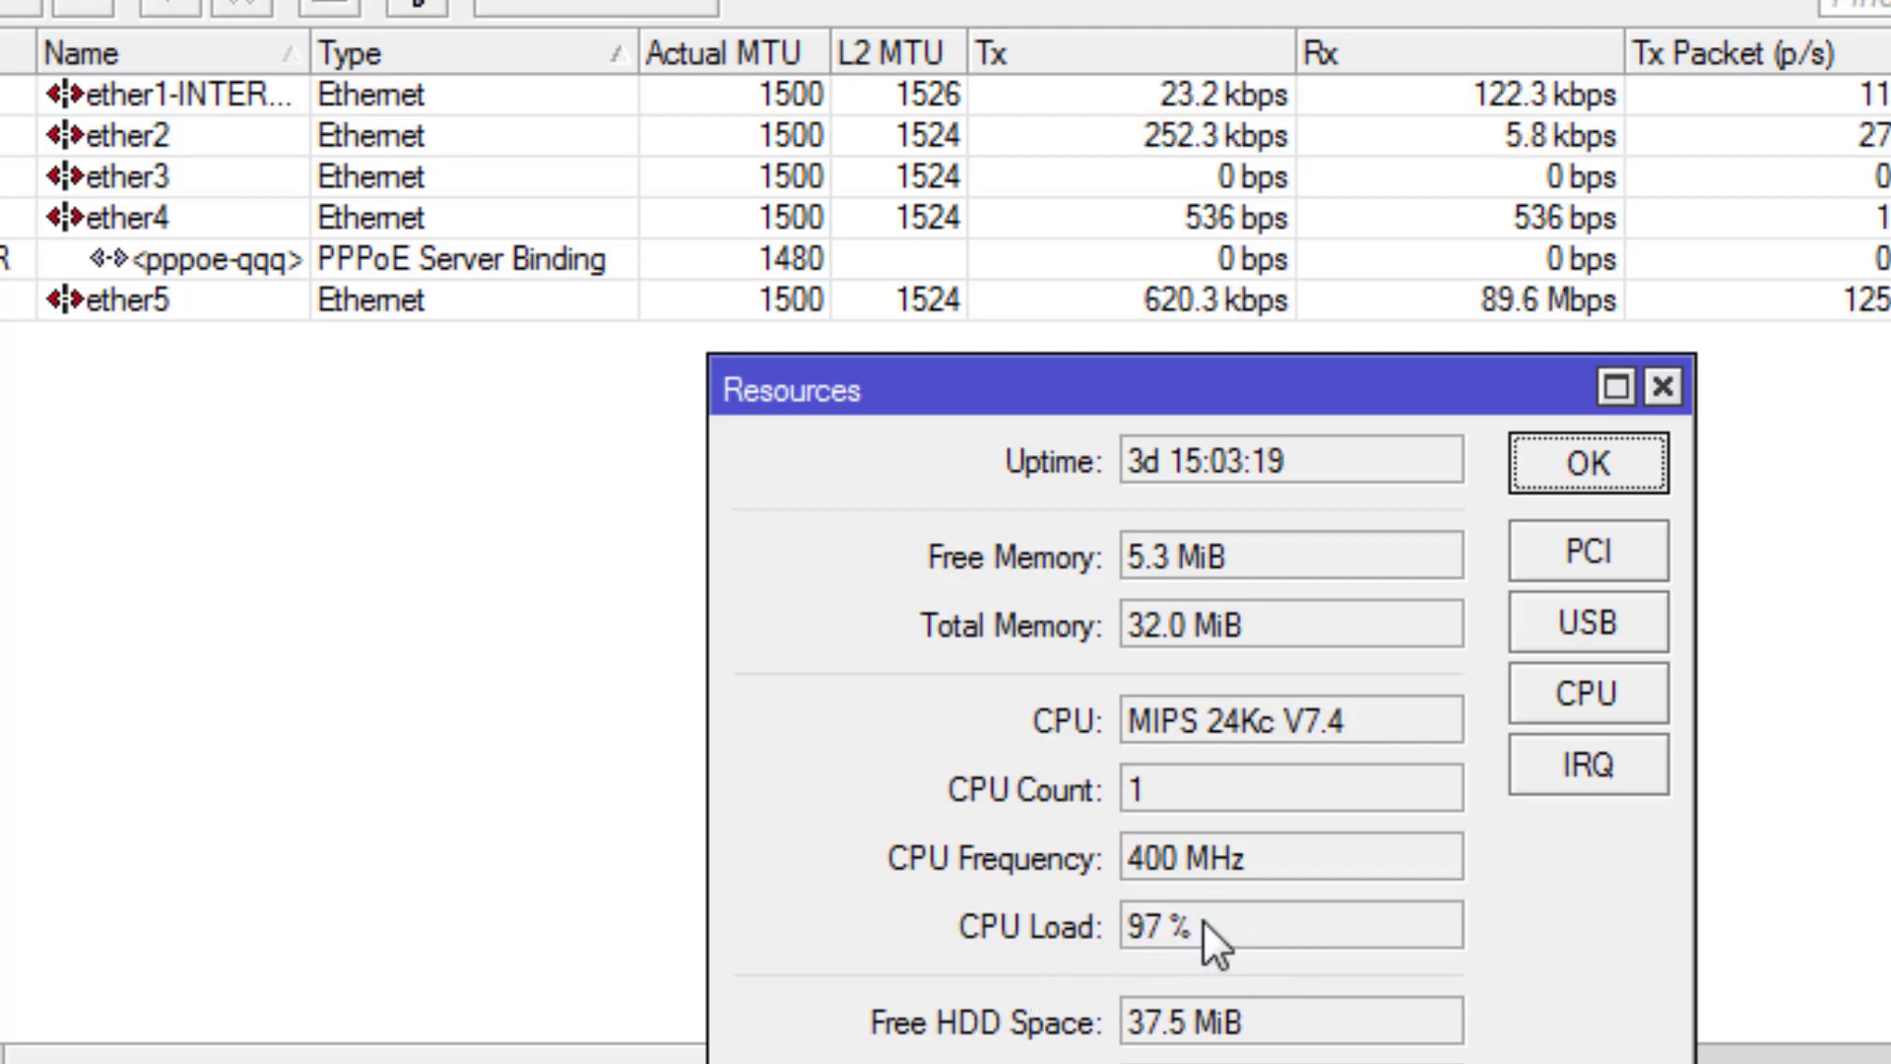
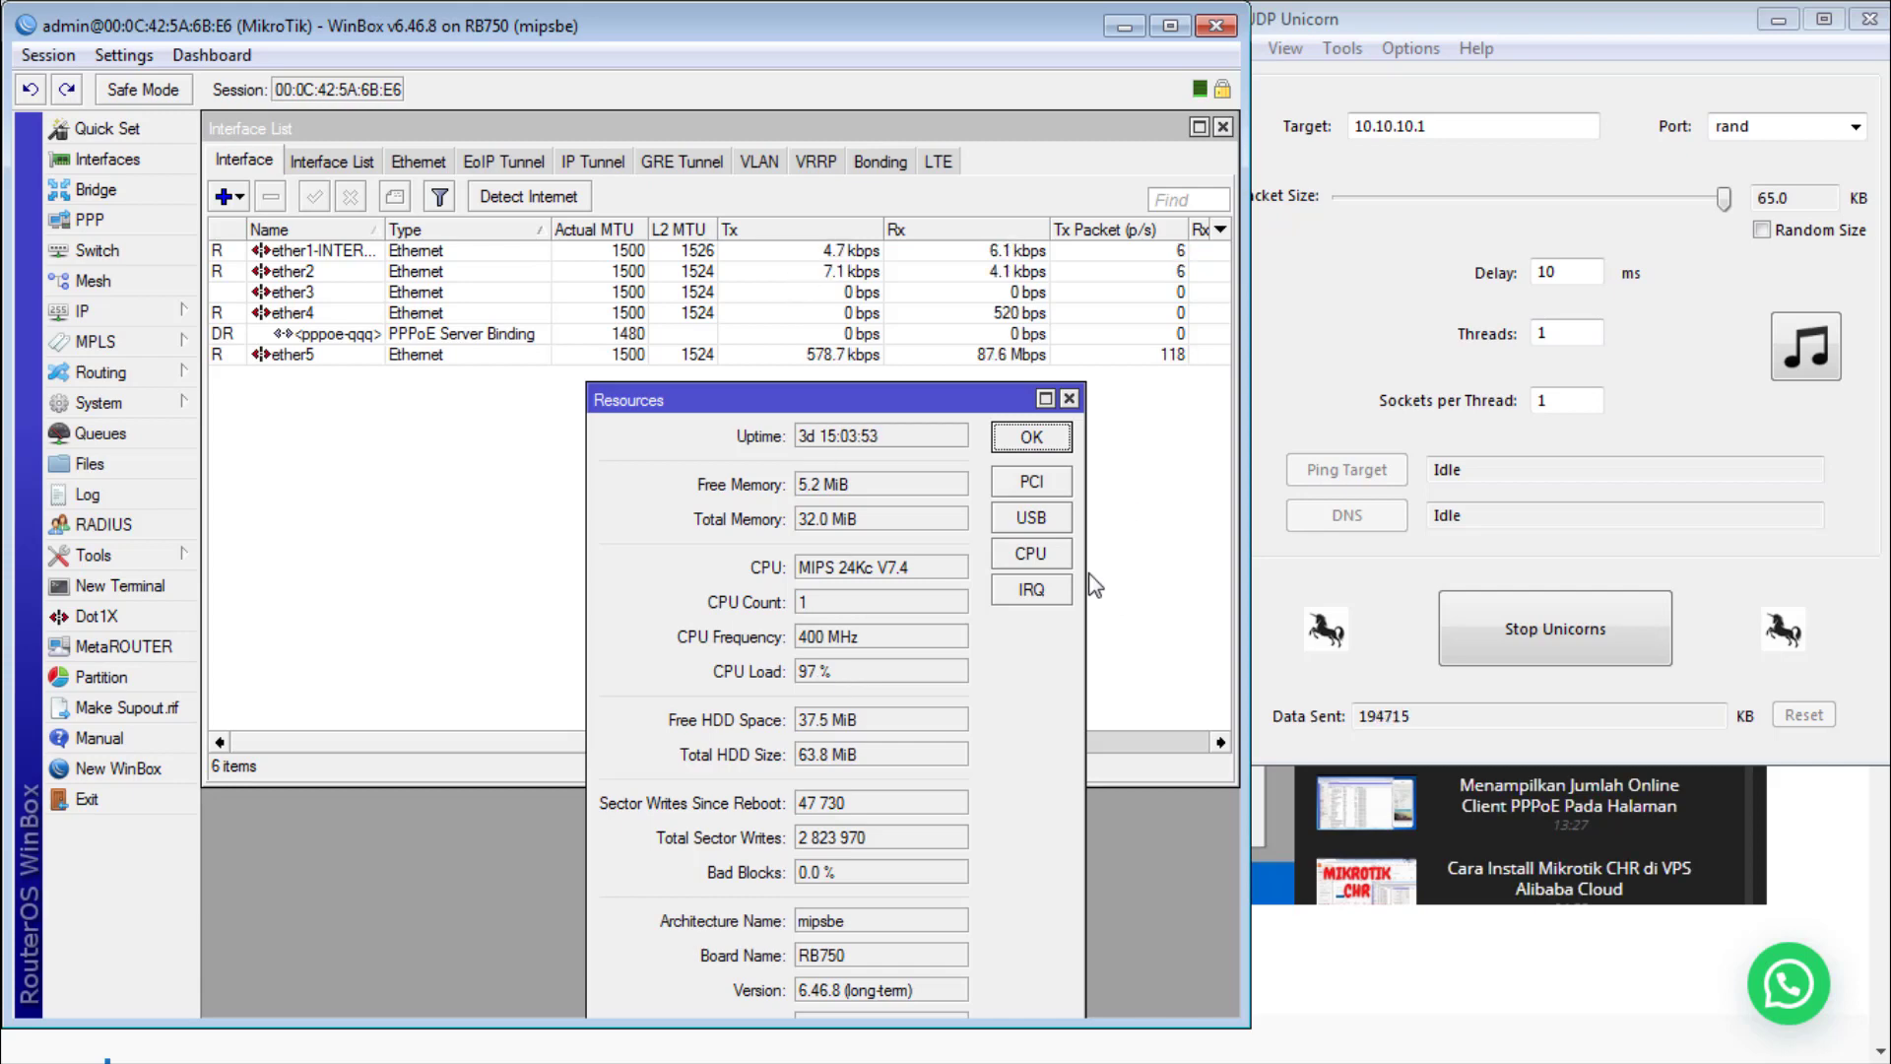
left_click_drag(940, 406, 1011, 402)
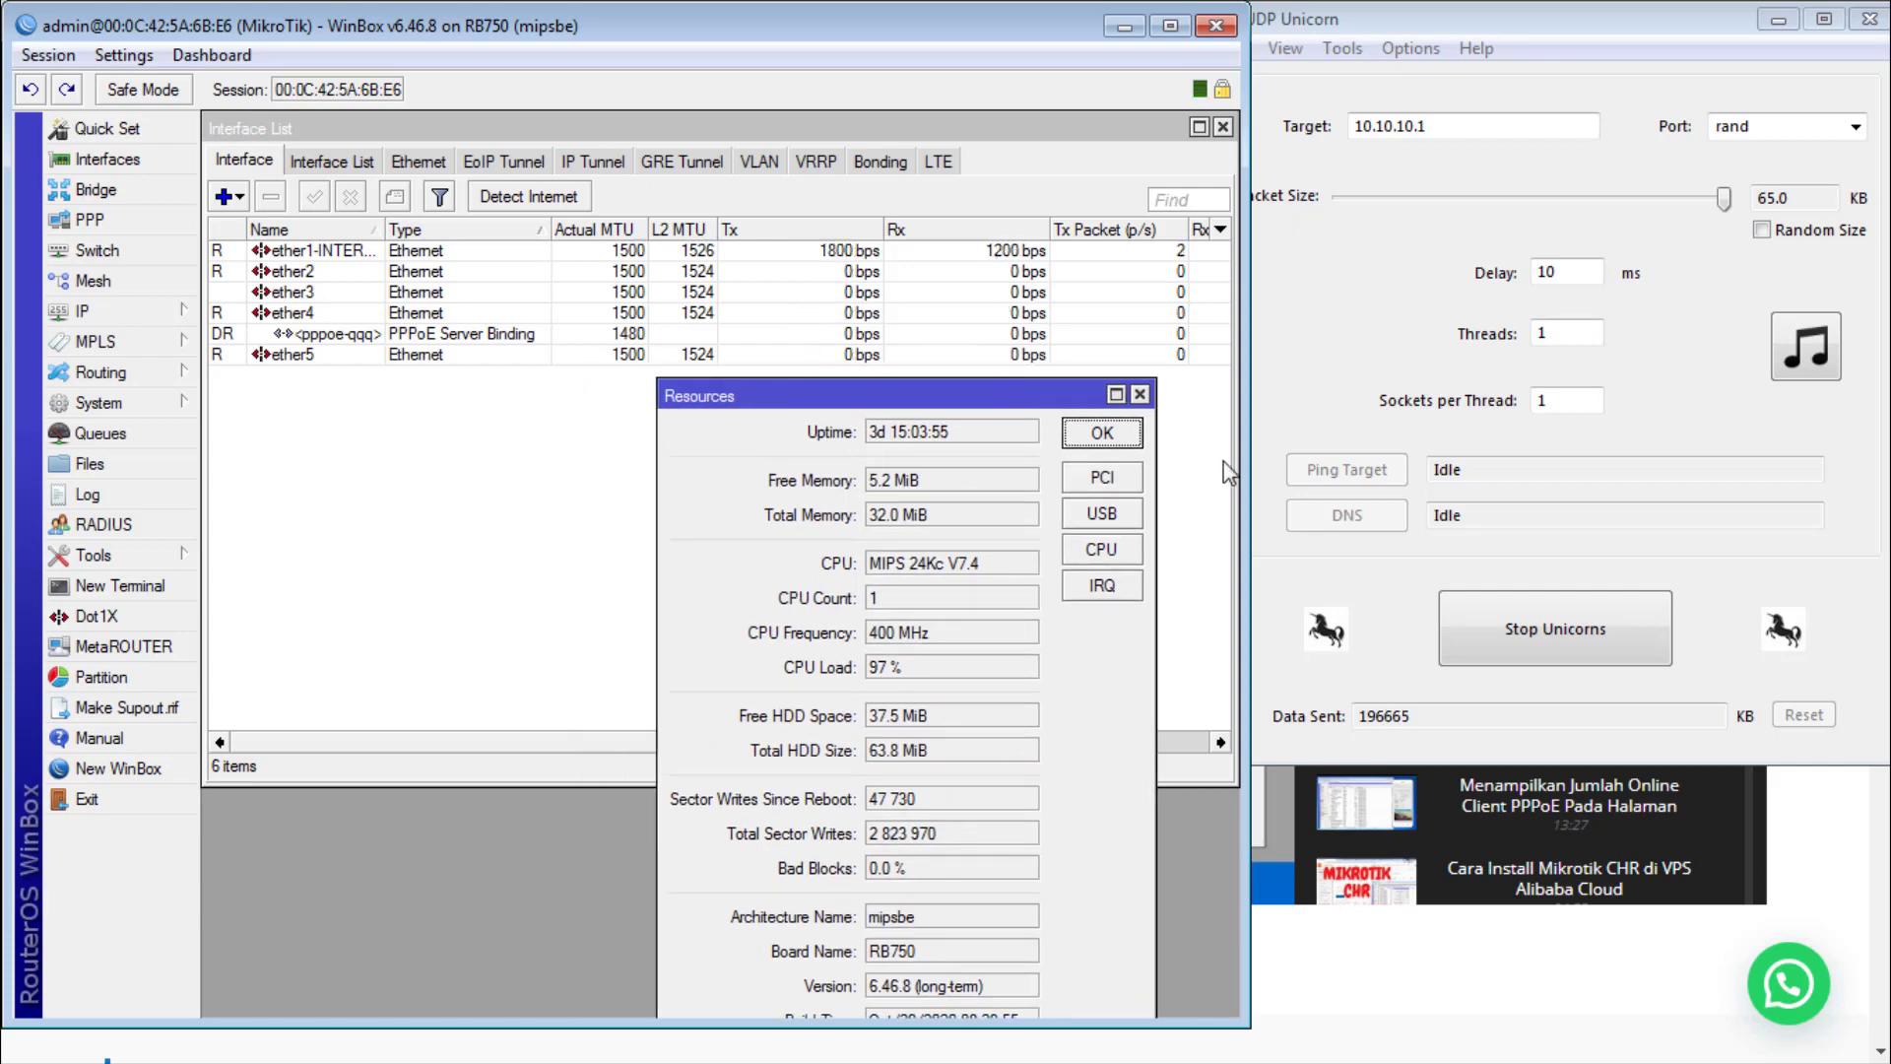
left_click_drag(1248, 468, 1204, 468)
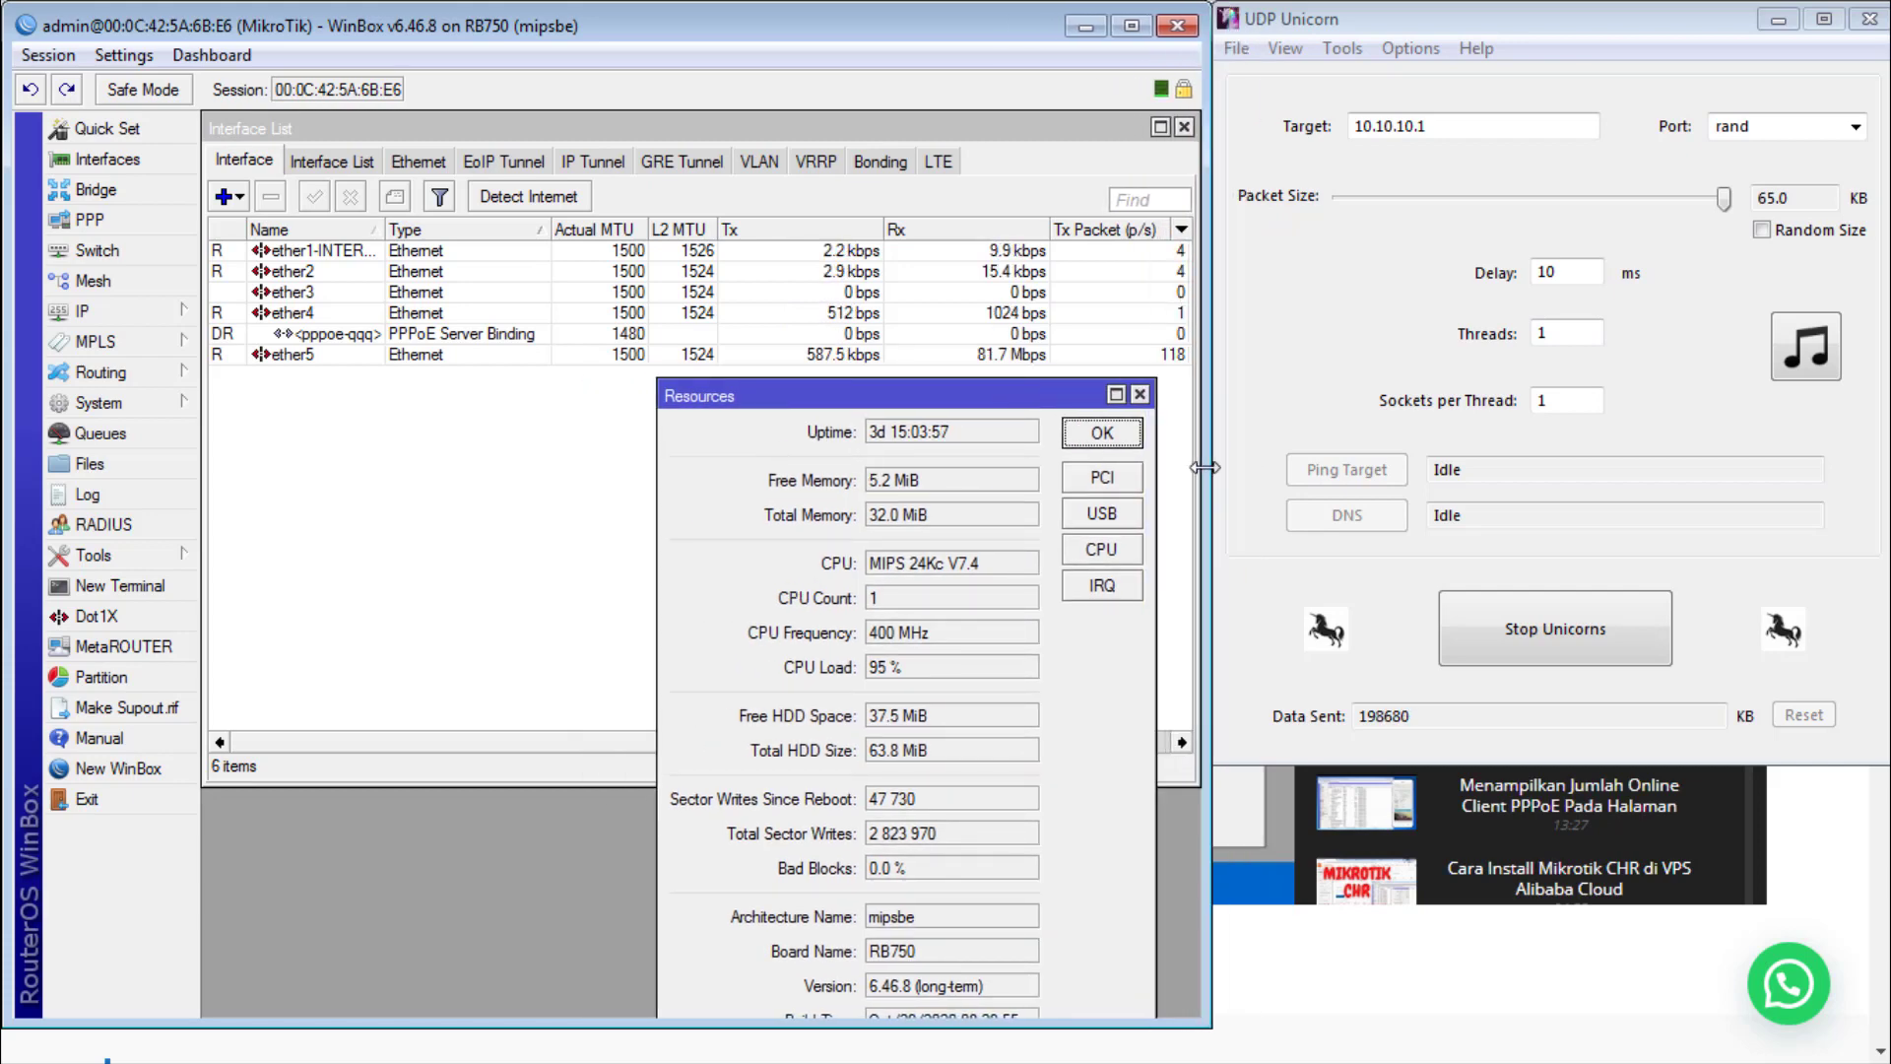
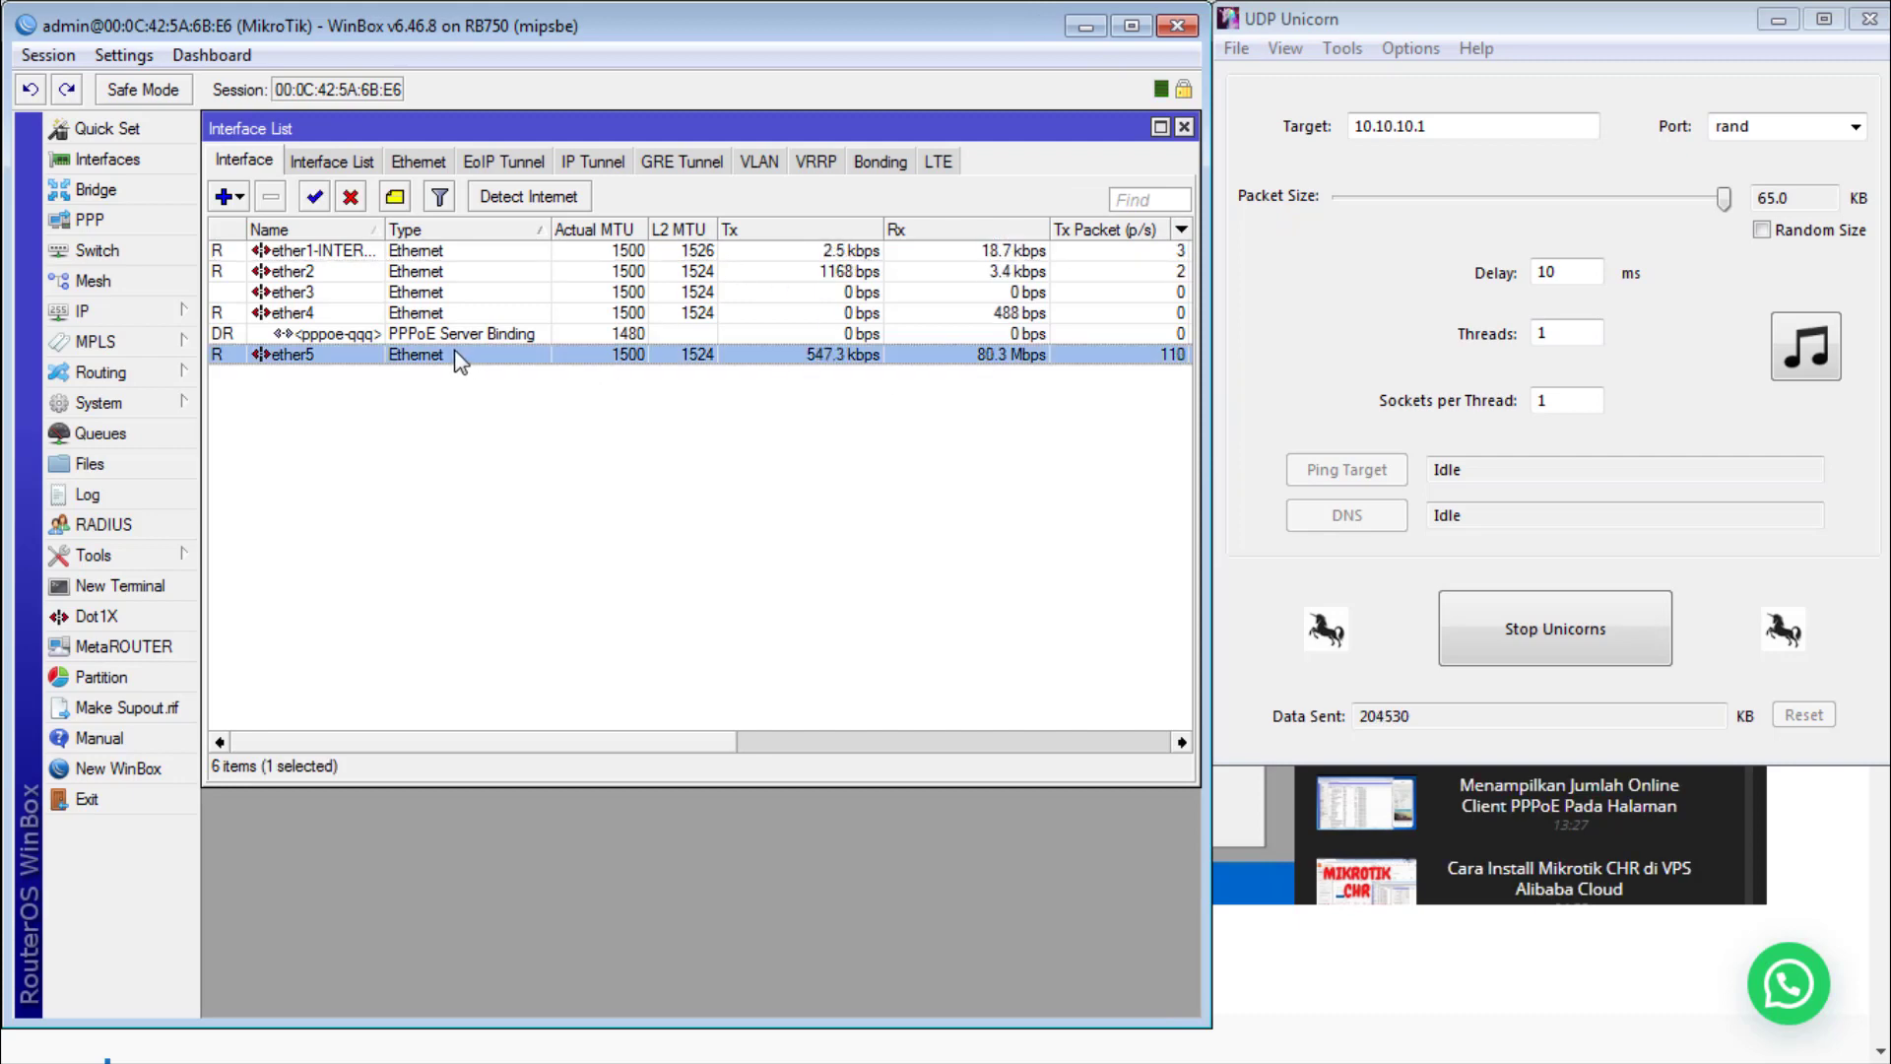
Step: Run Torch on the ether5 interface and place its window below the interface list's ether5 row
double_click(456, 356)
left_click_drag(826, 260, 740, 401)
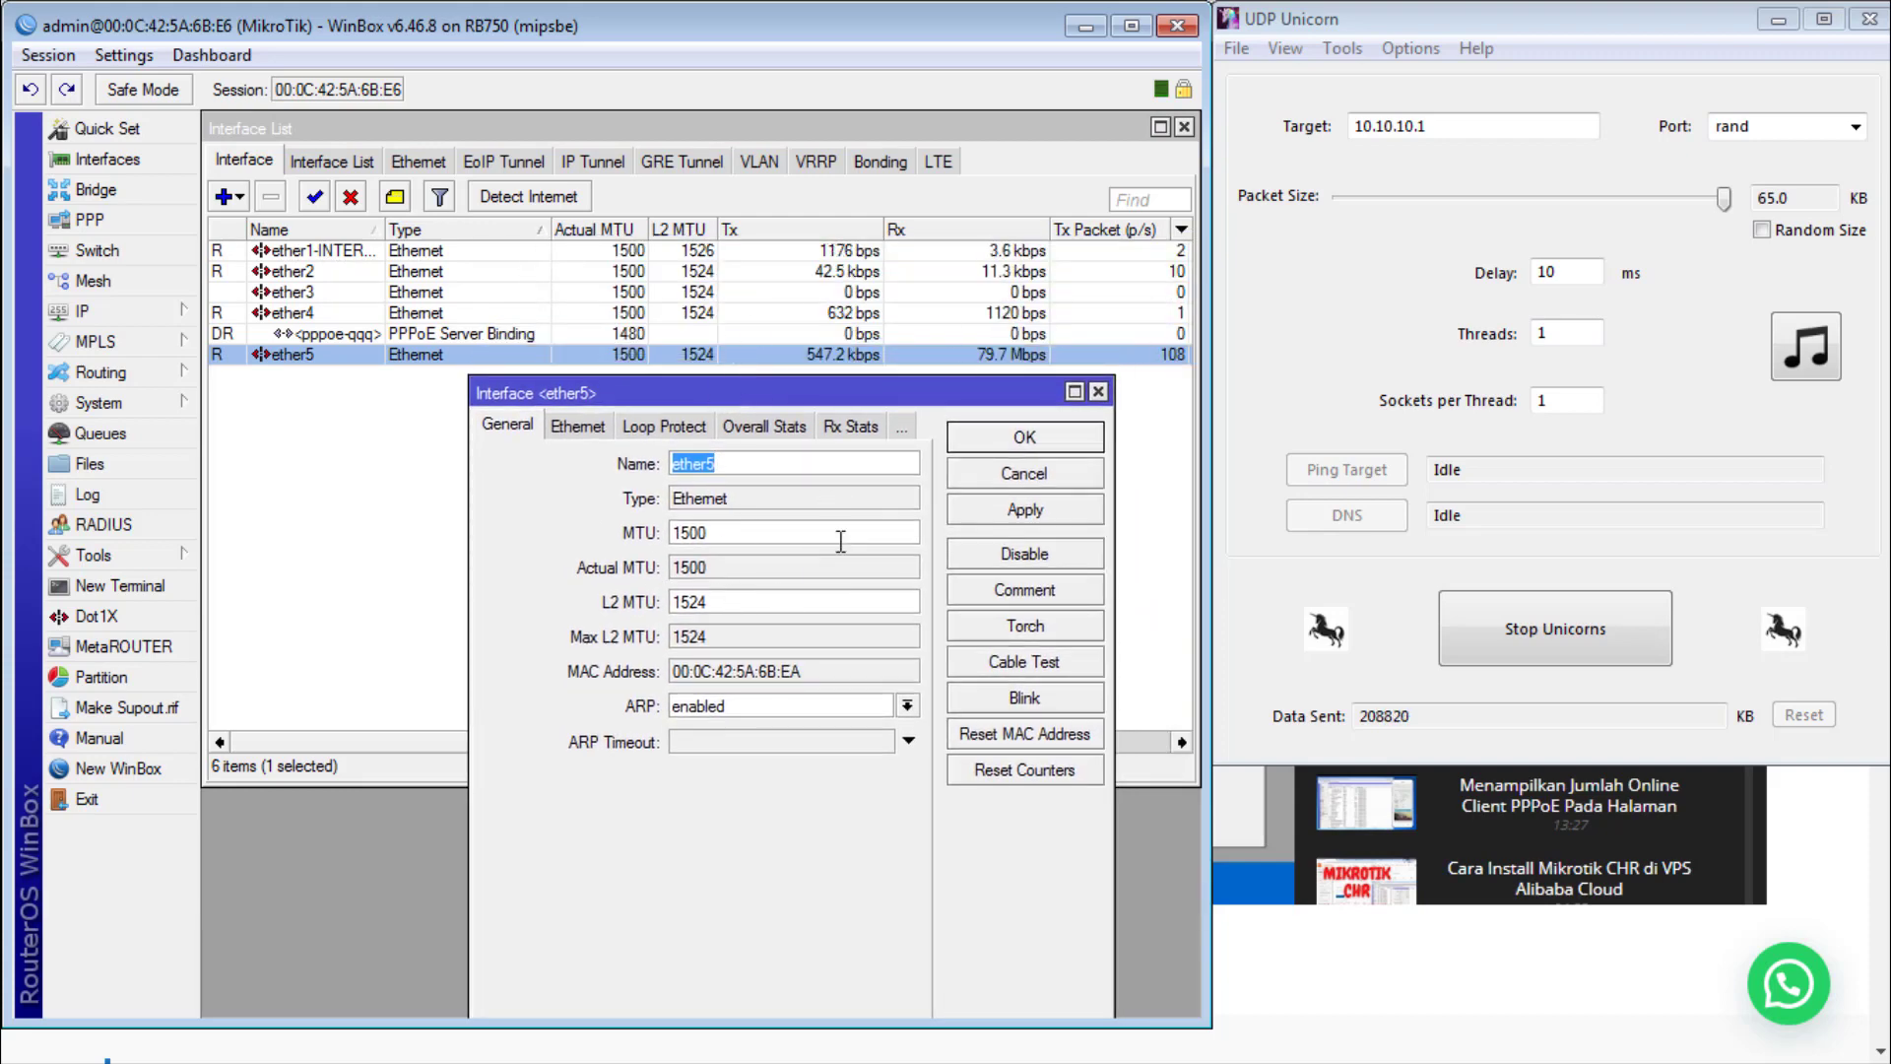
left_click(1056, 630)
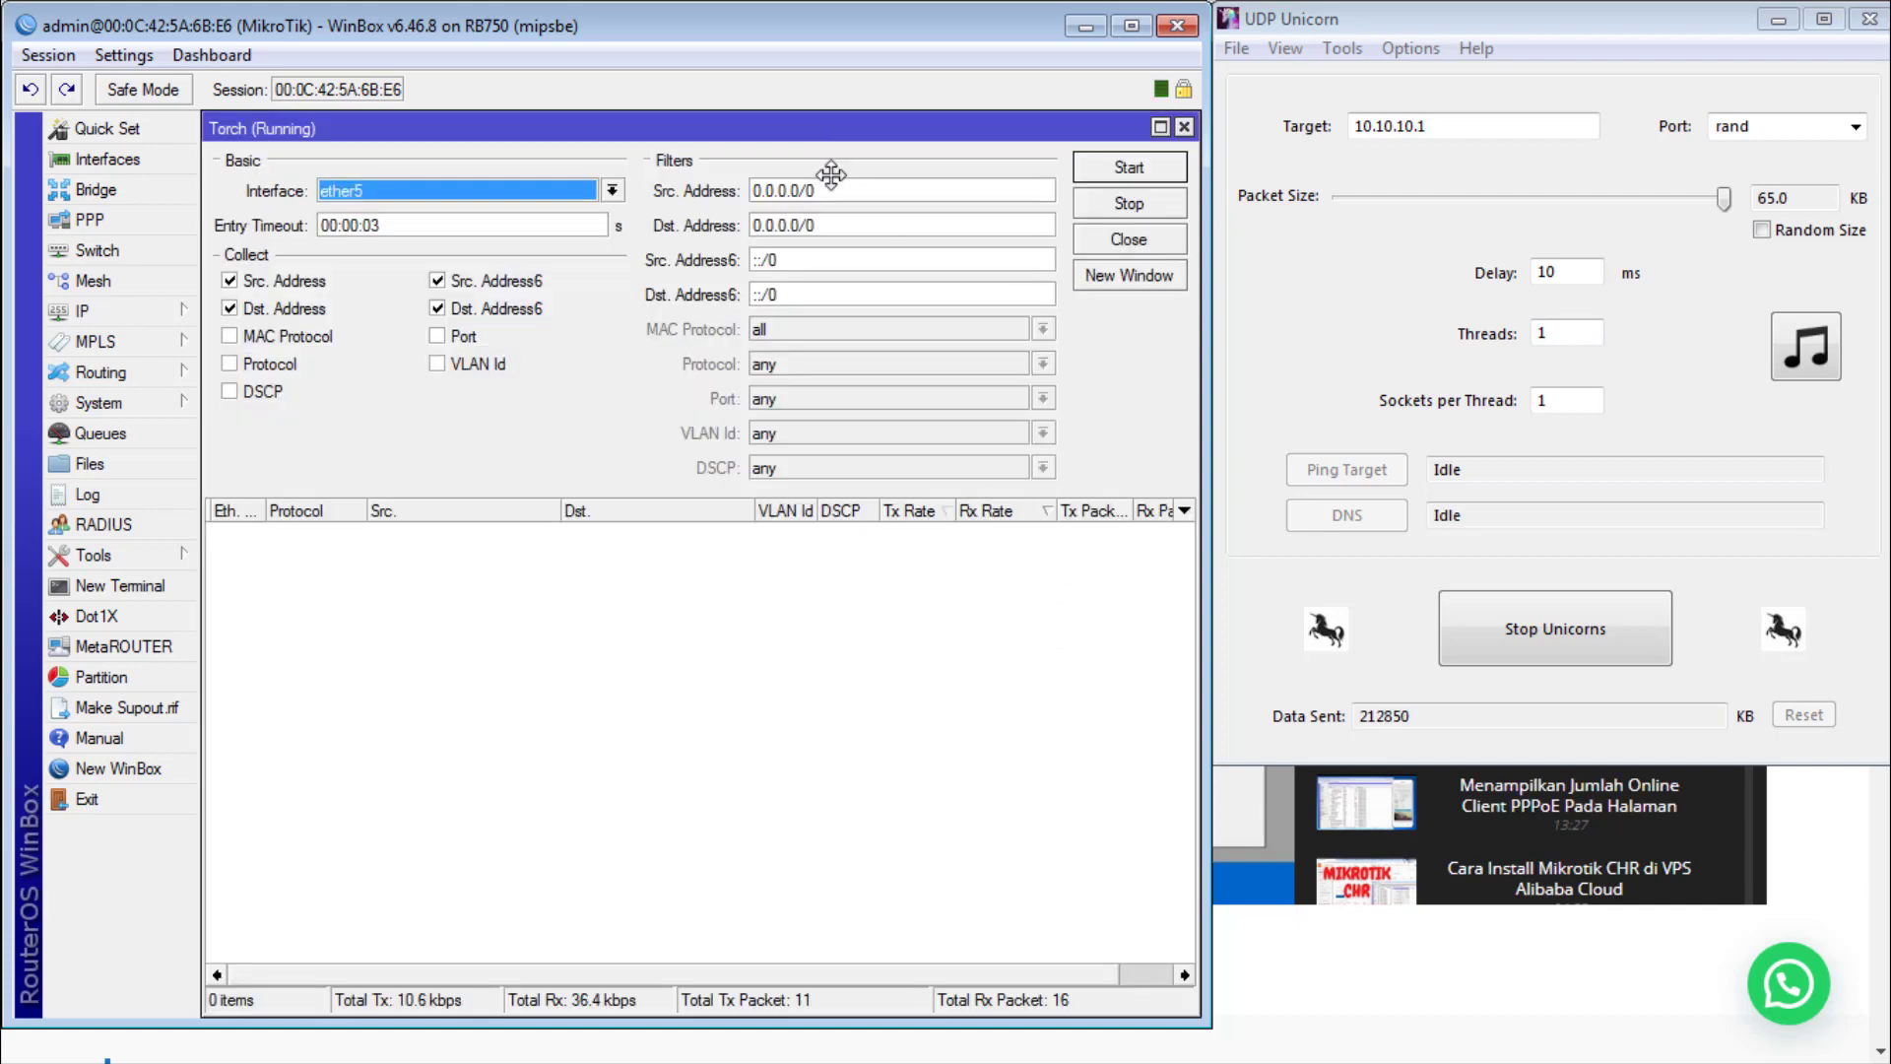
left_click_drag(831, 174, 820, 554)
left_click(1087, 414)
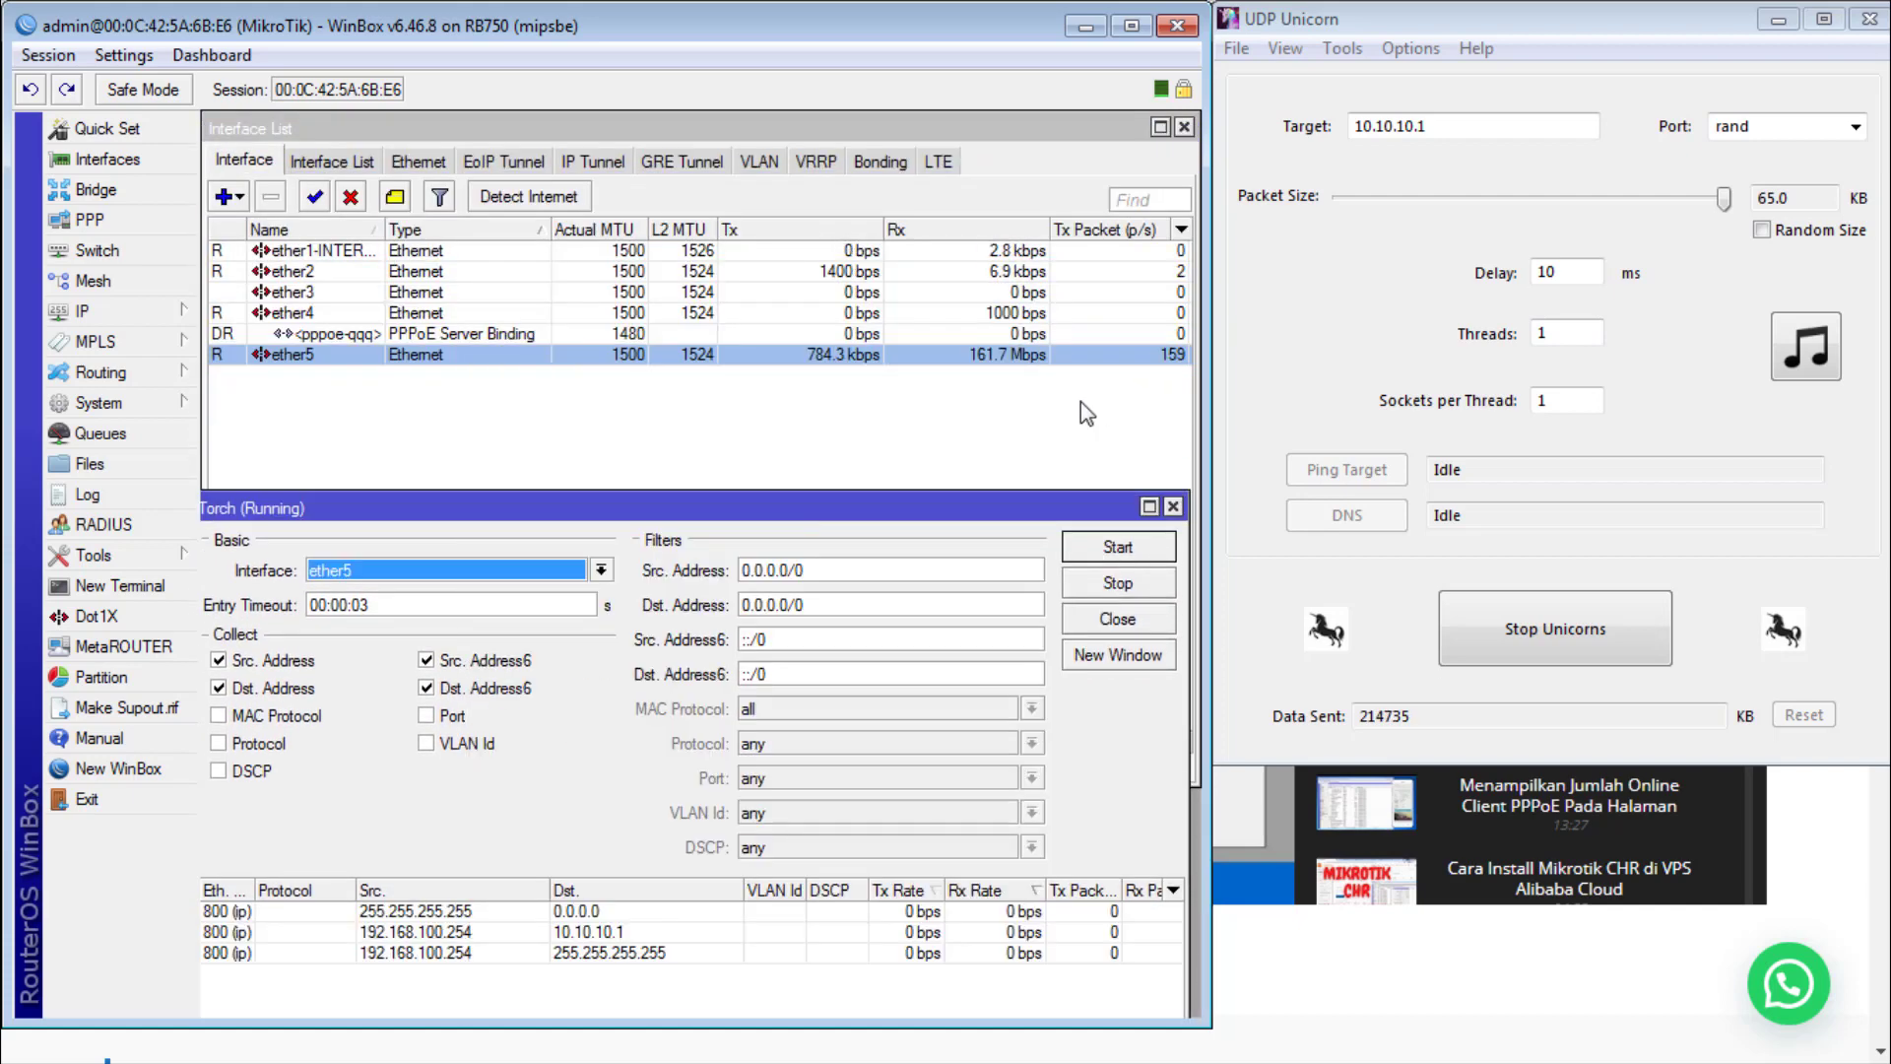
left_click_drag(948, 510, 959, 419)
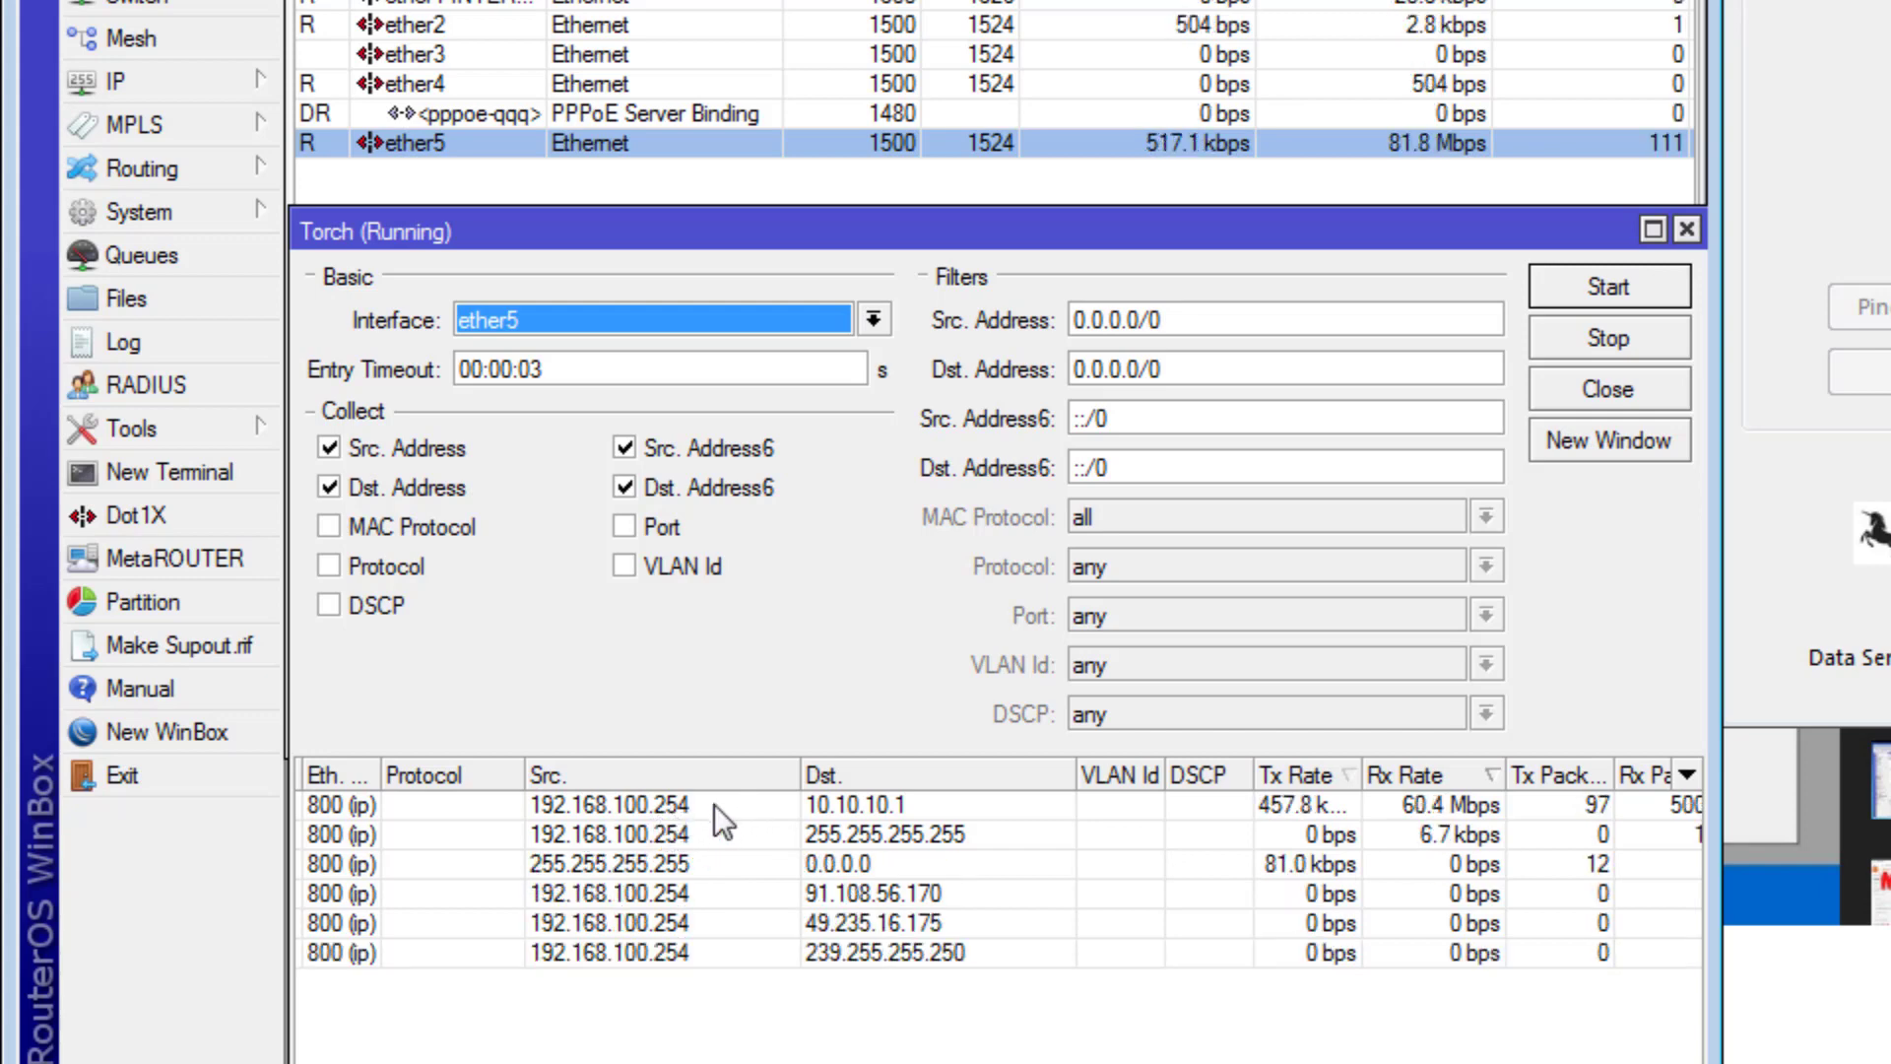
Step: Copy the source address 192.168.100.254 from the Torch flow to 10.10.10.1 and close Torch
double_click(652, 806)
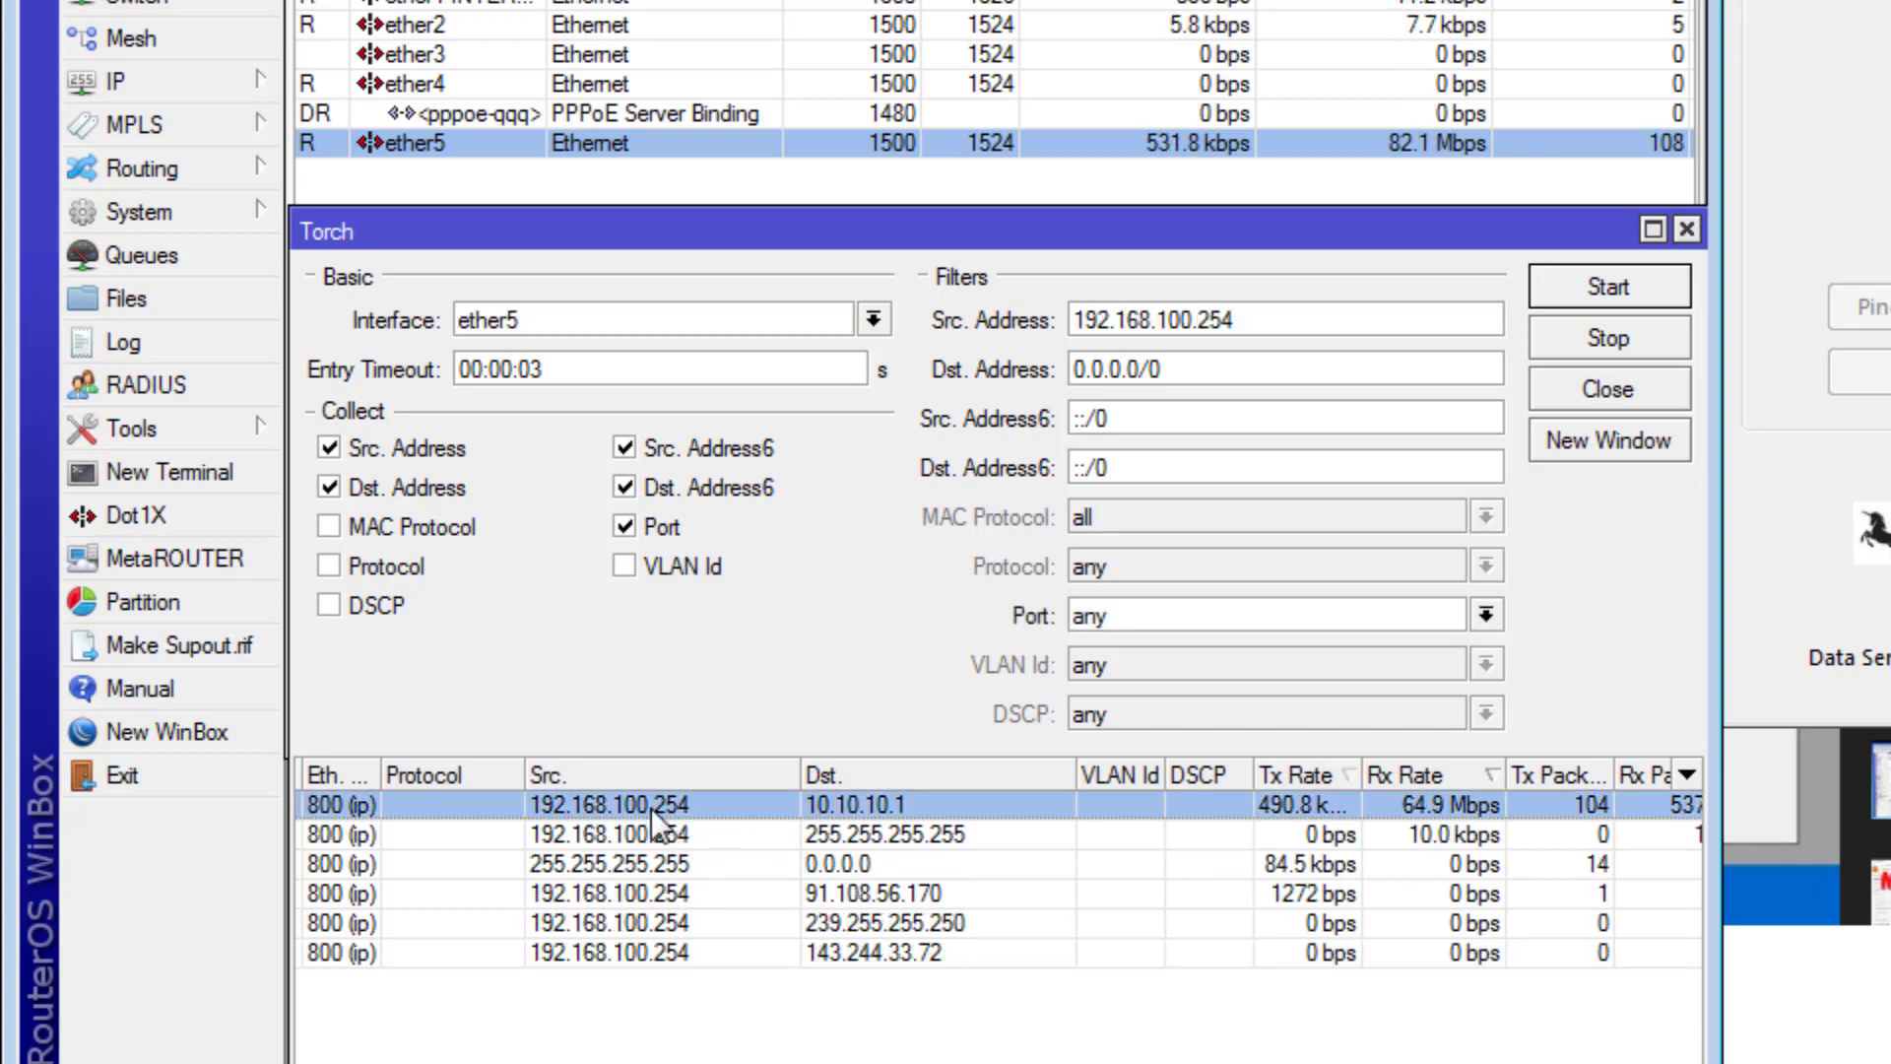
double_click(1231, 320)
right_click(1226, 323)
left_click(1313, 402)
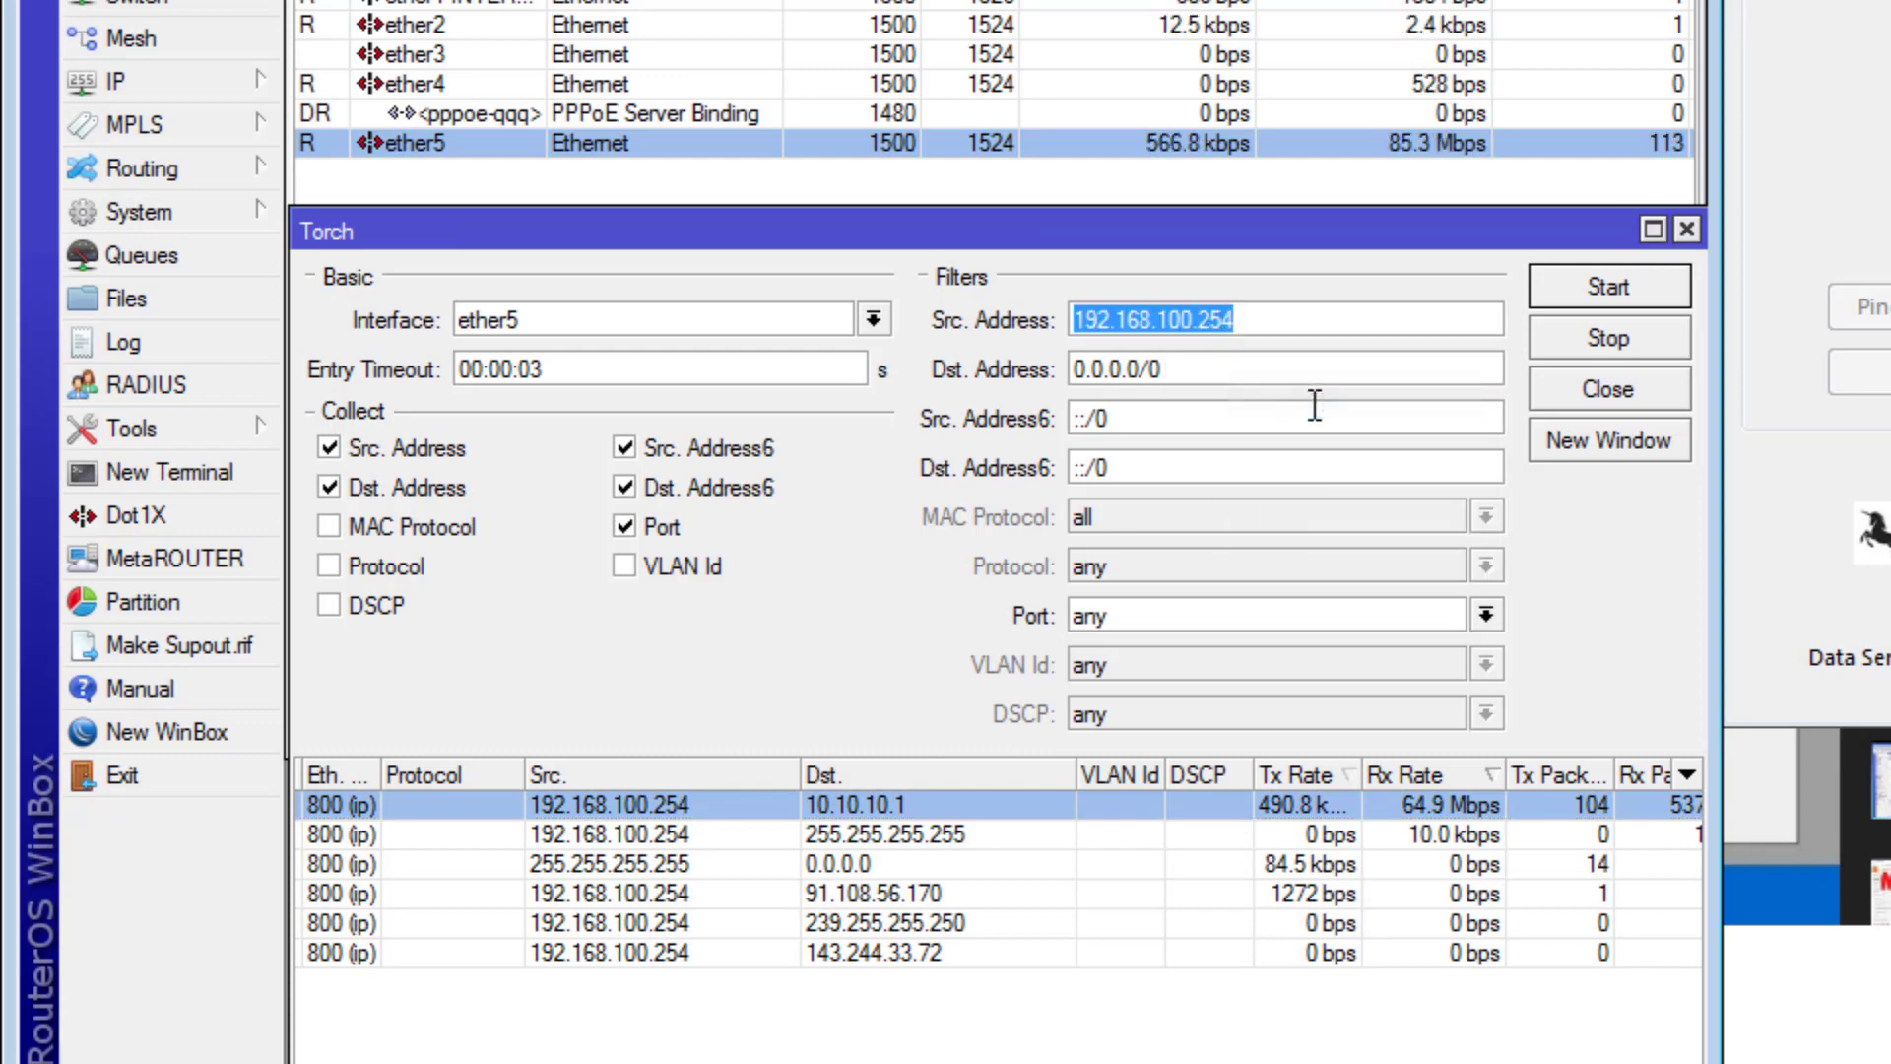
left_click(1643, 384)
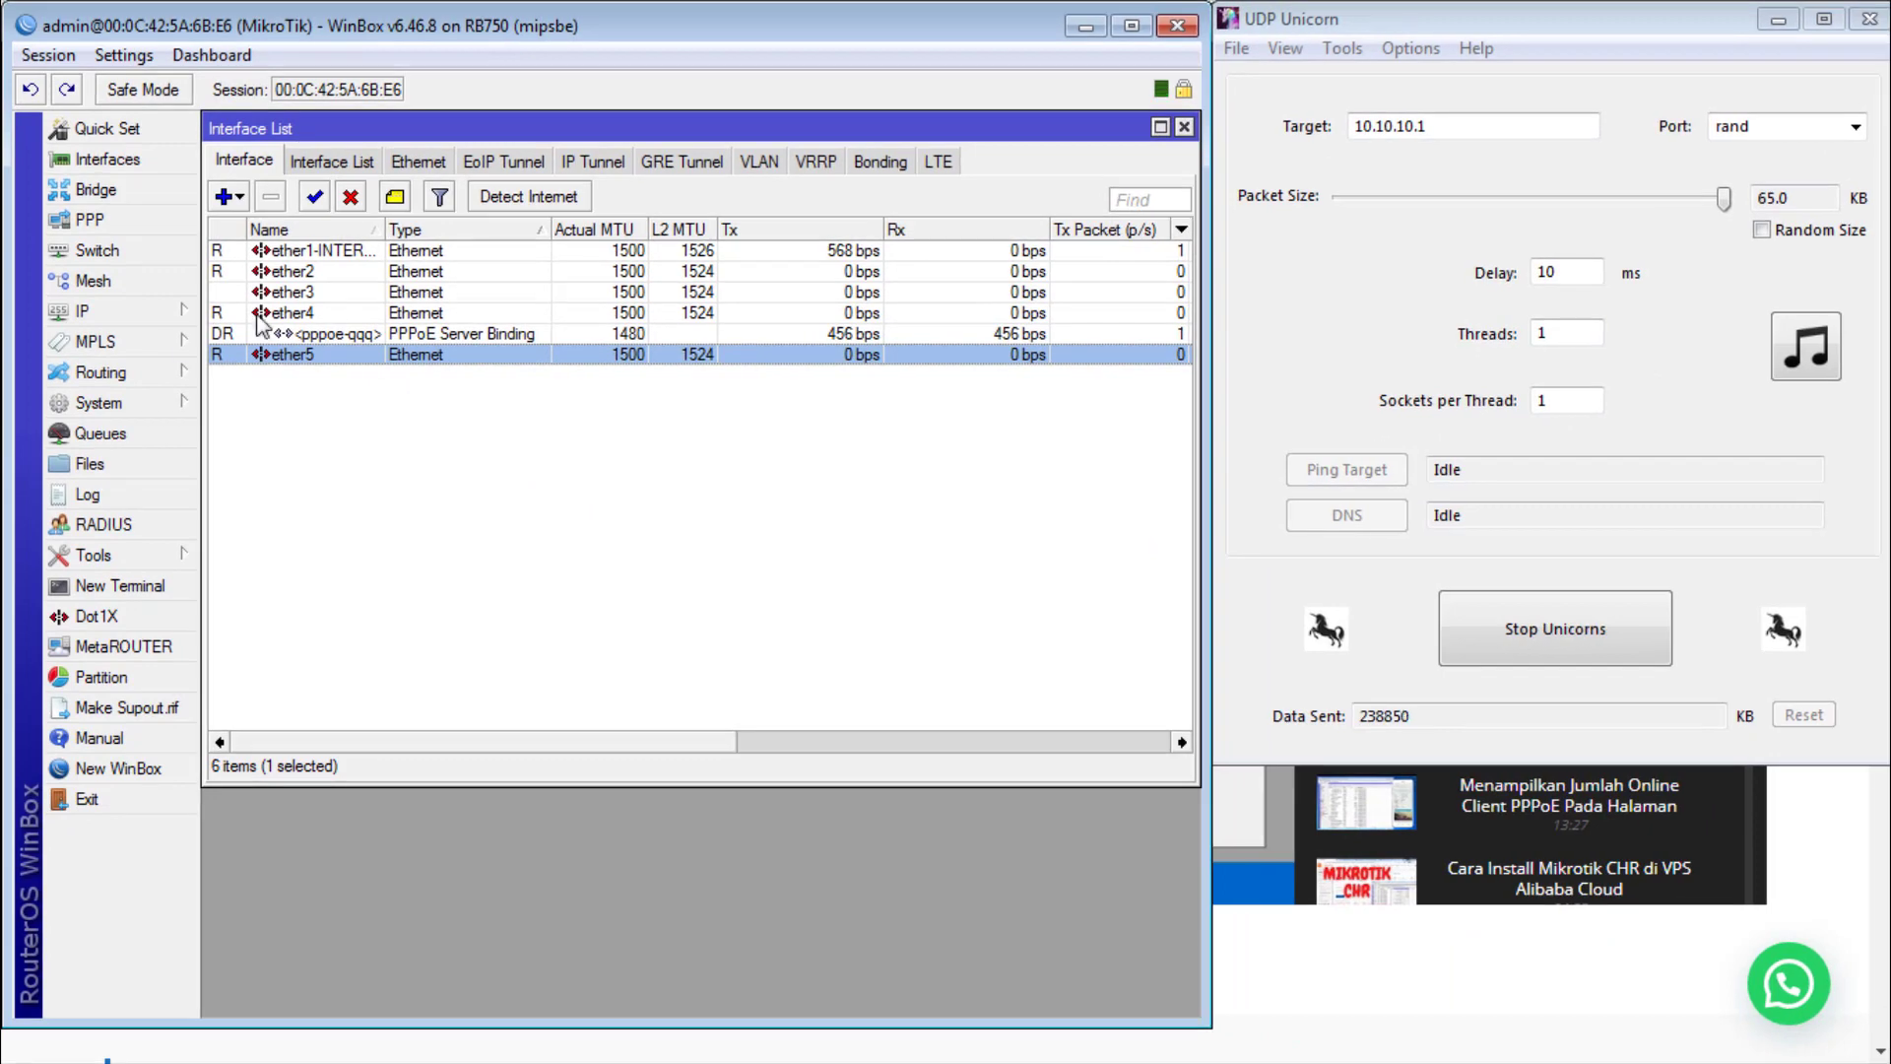
Step: Open the IP firewall's filter rules and place the window below the ether5 row of the interface list
left_click(222, 106)
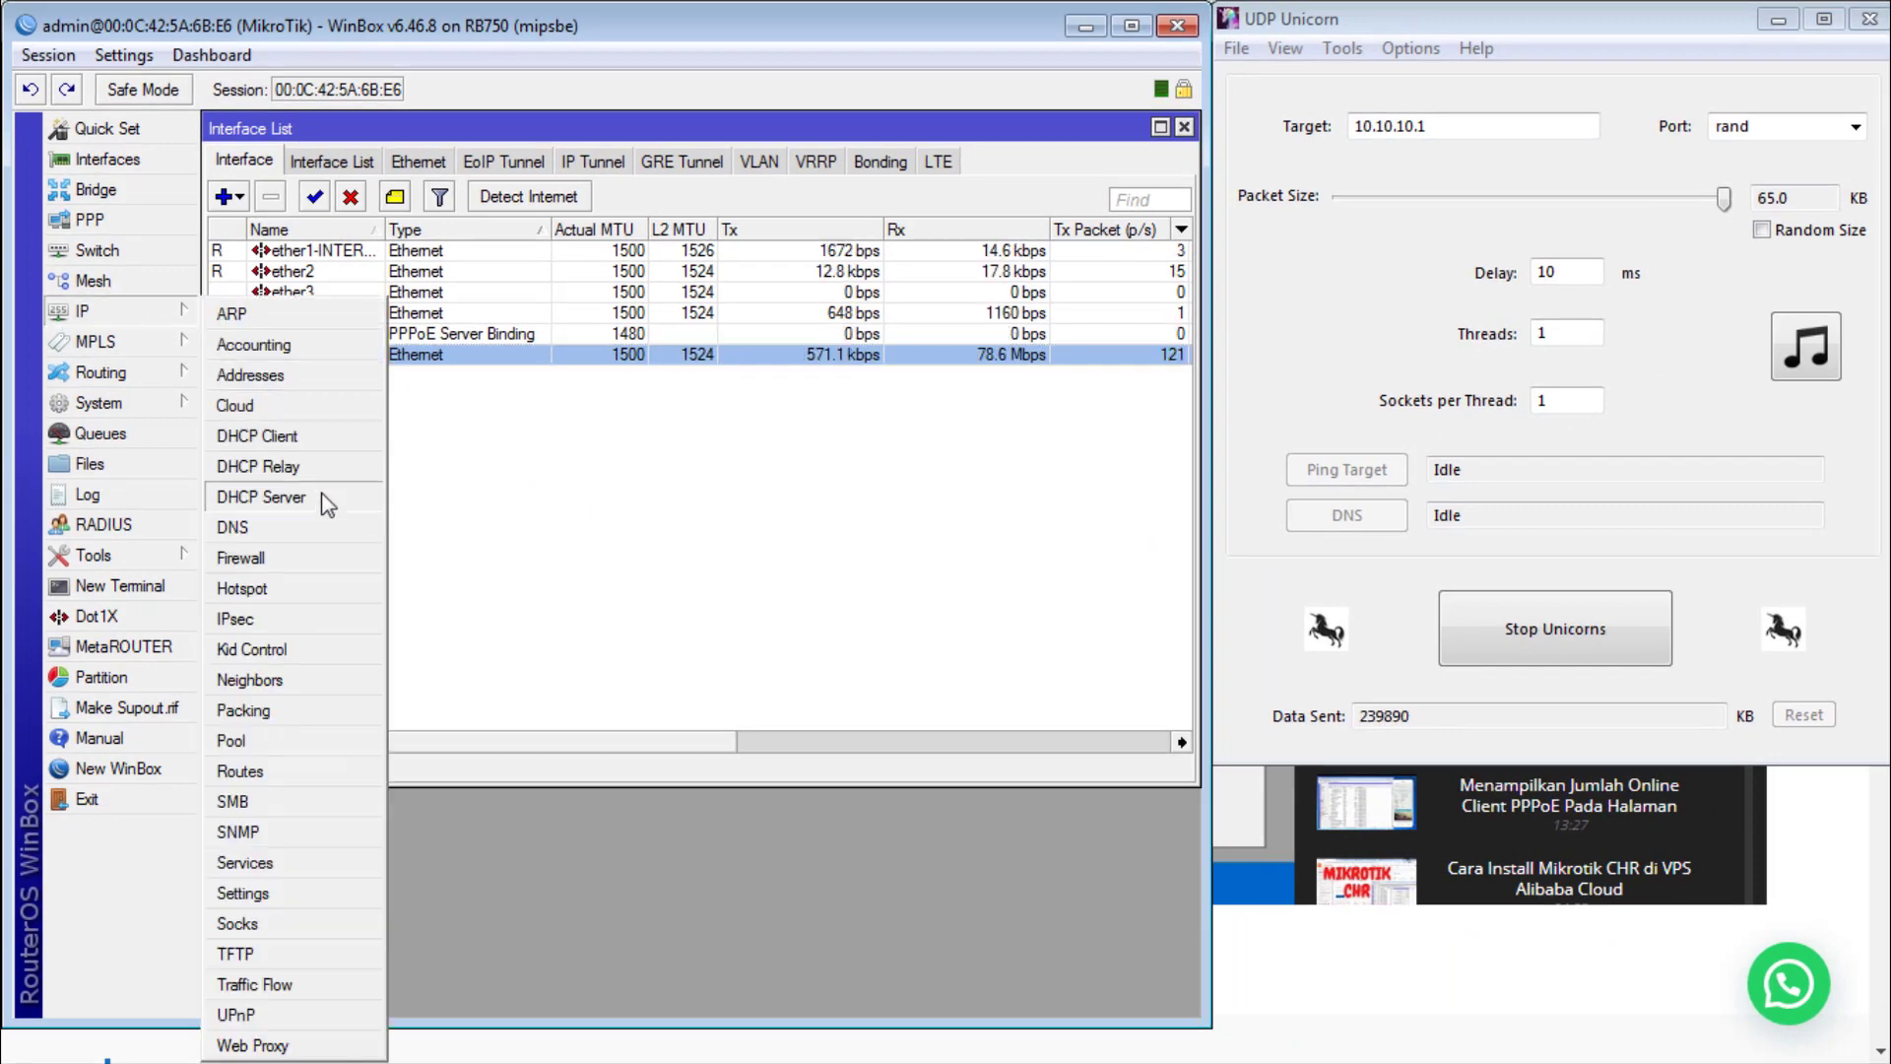
left_click(290, 558)
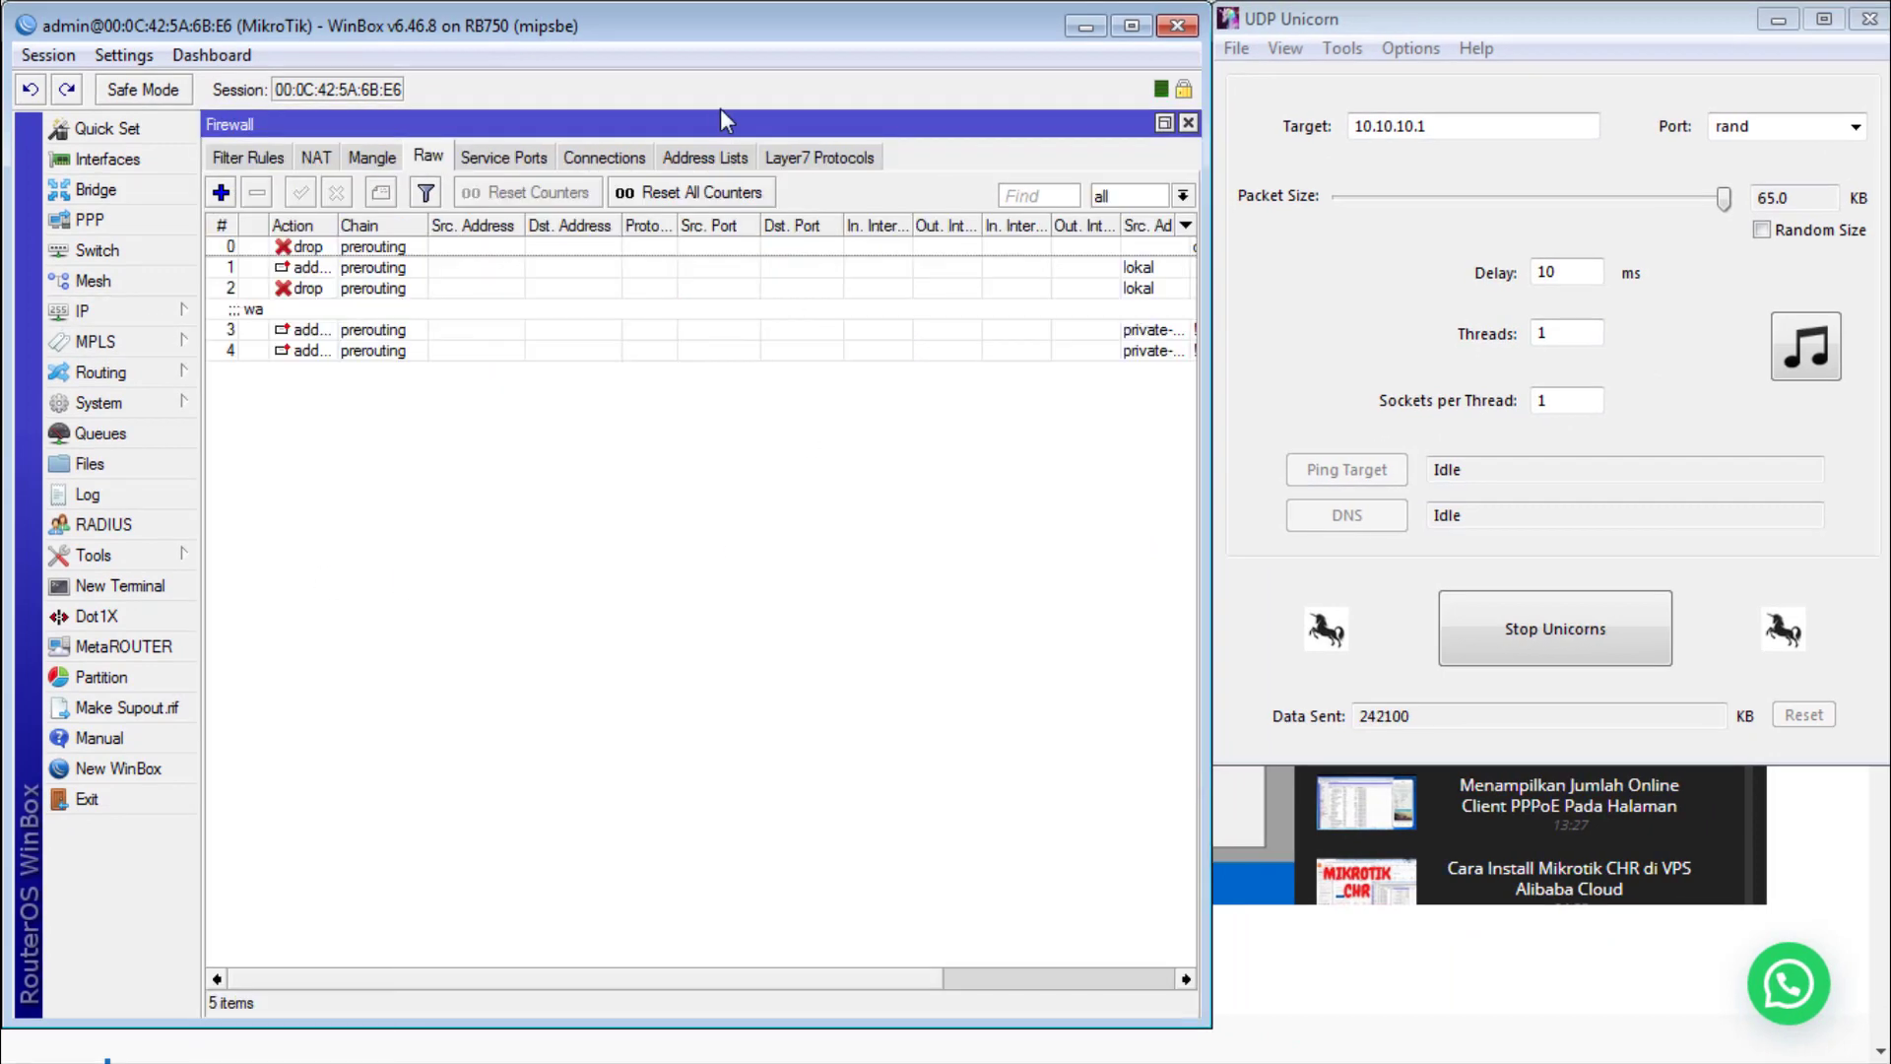
left_click(248, 157)
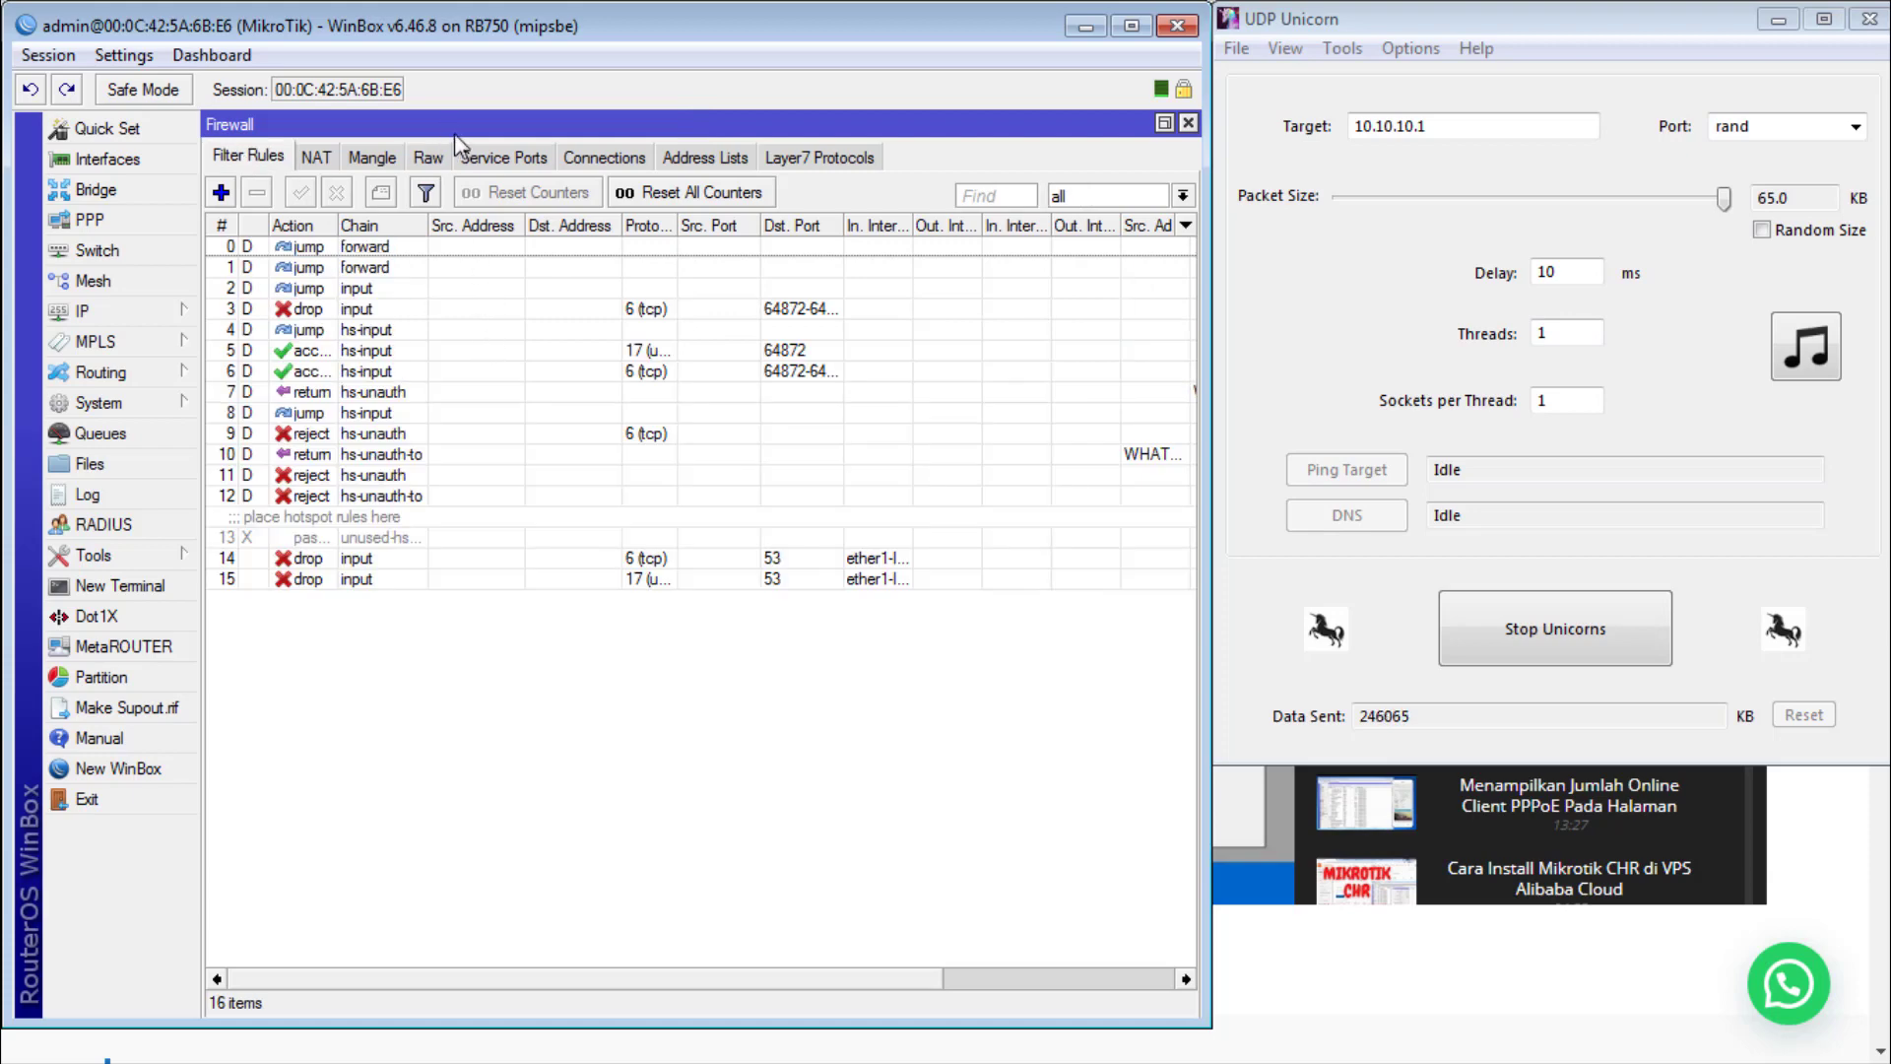
left_click_drag(453, 133, 468, 372)
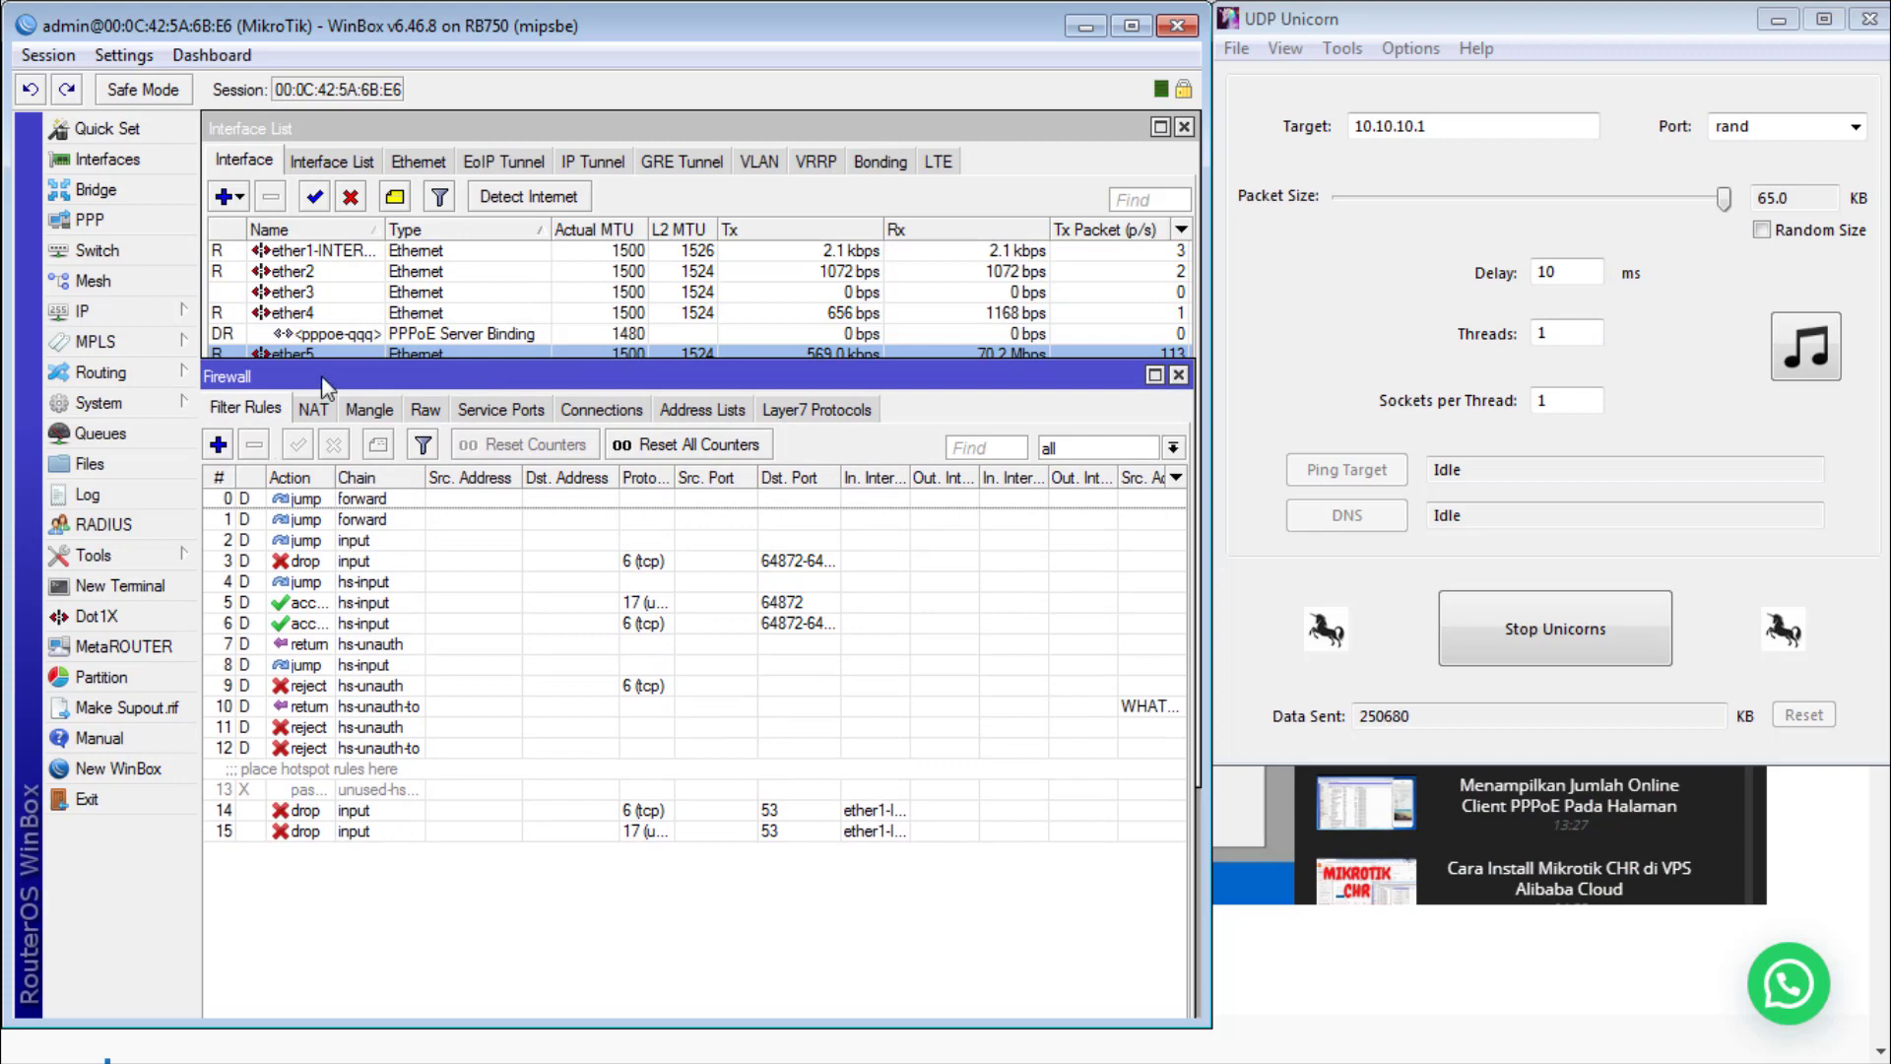
left_click_drag(325, 387, 332, 406)
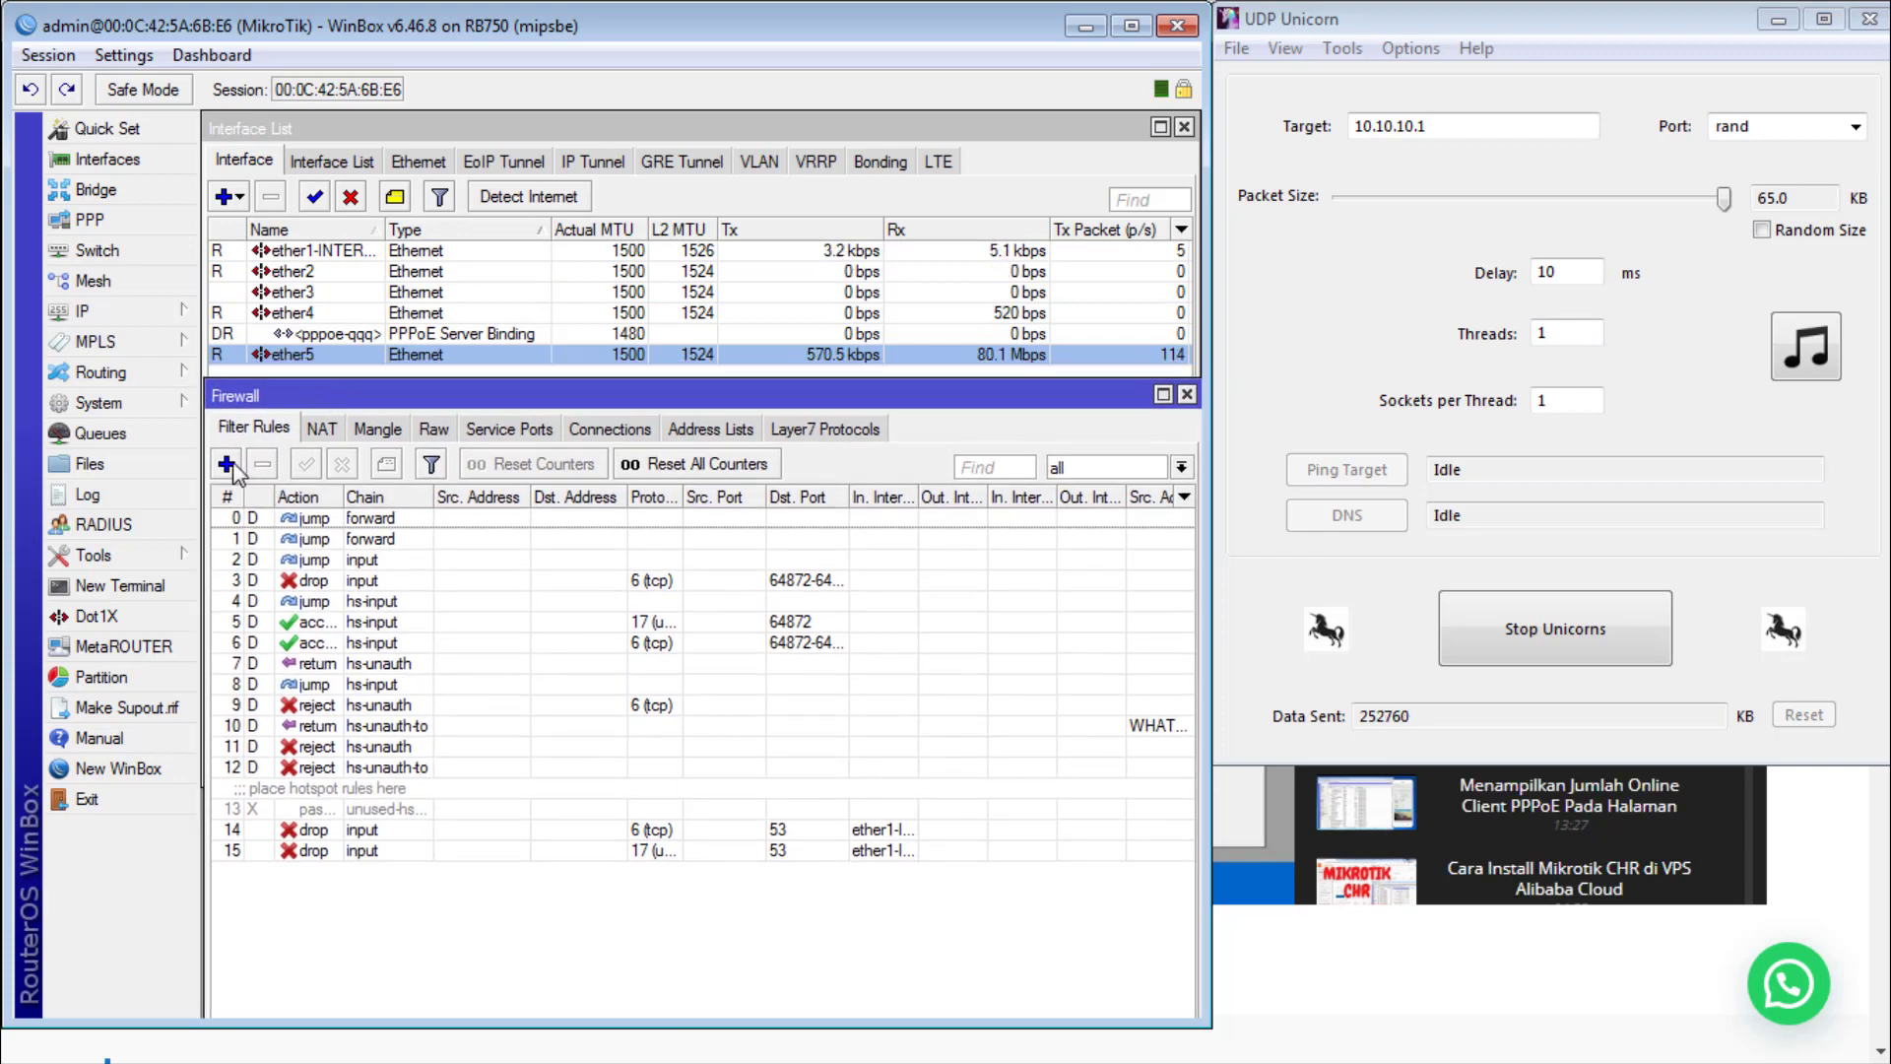
Step: Run Torch on ether5 again with port and protocol collection enabled
double_click(698, 357)
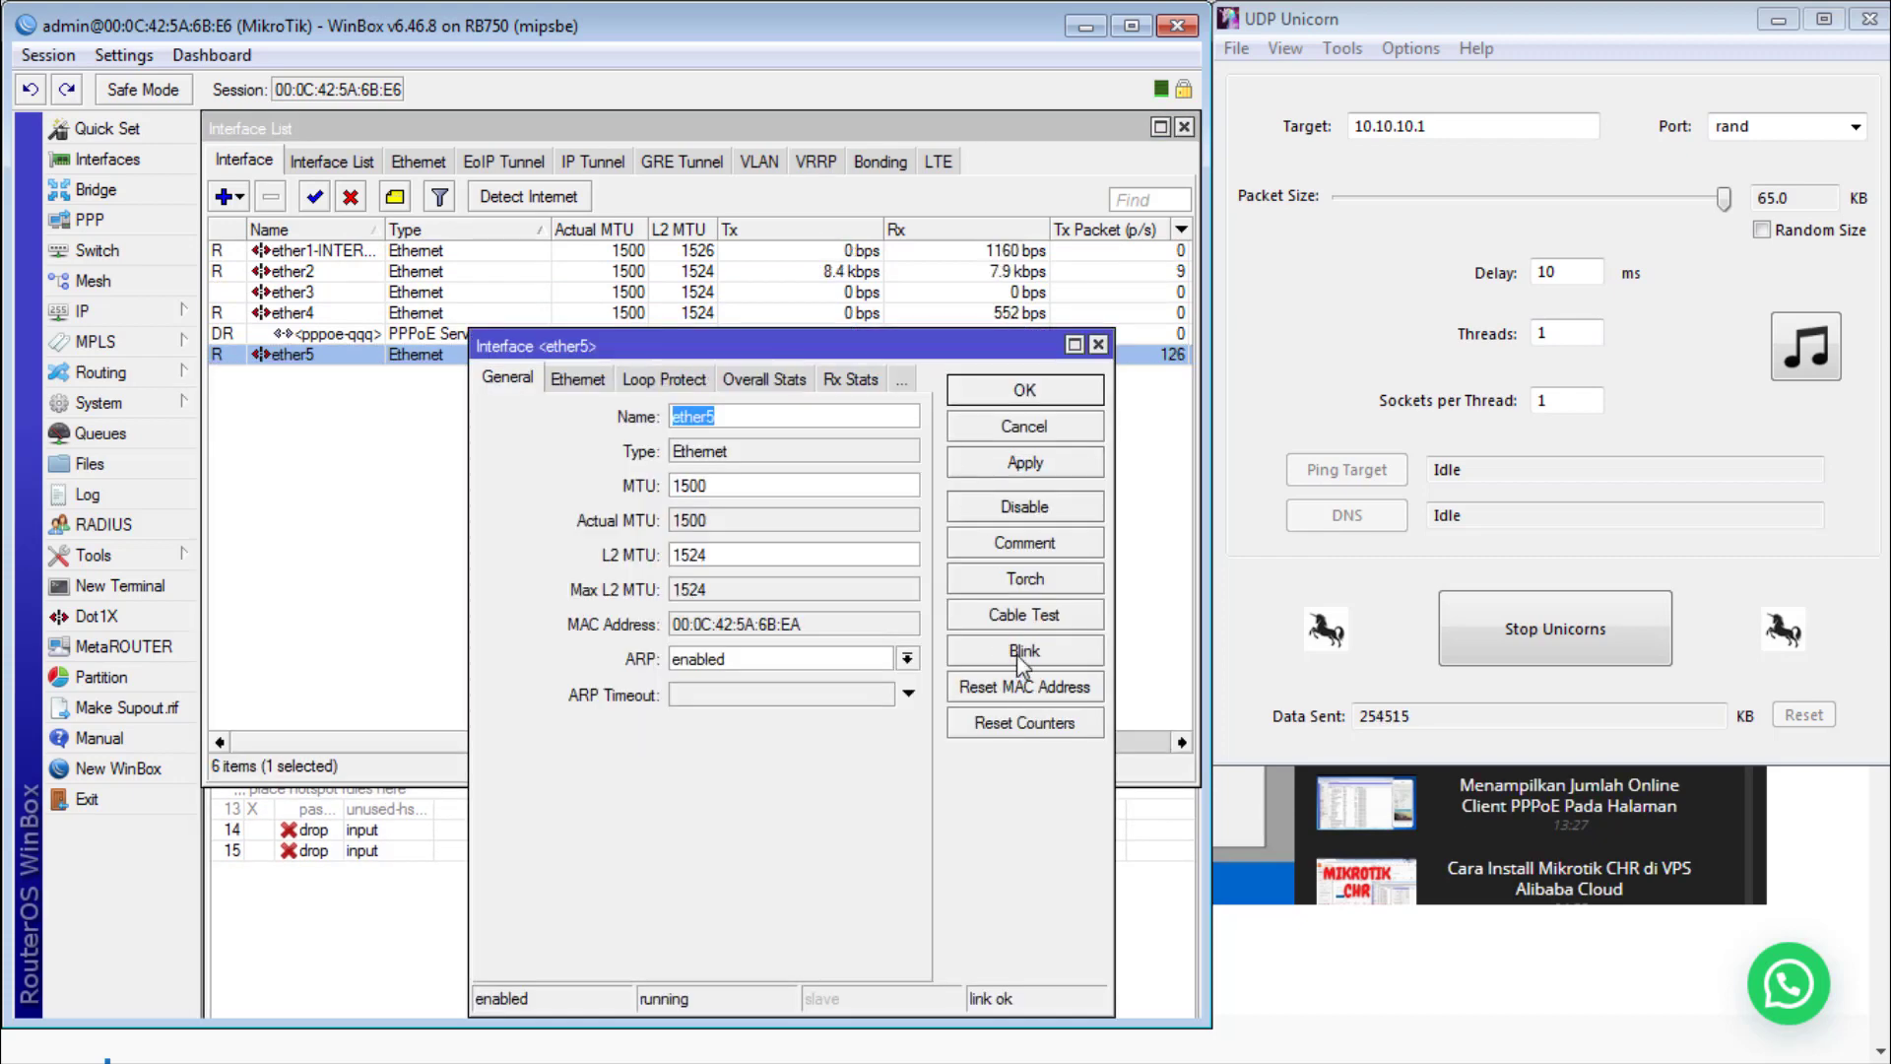
left_click(1022, 579)
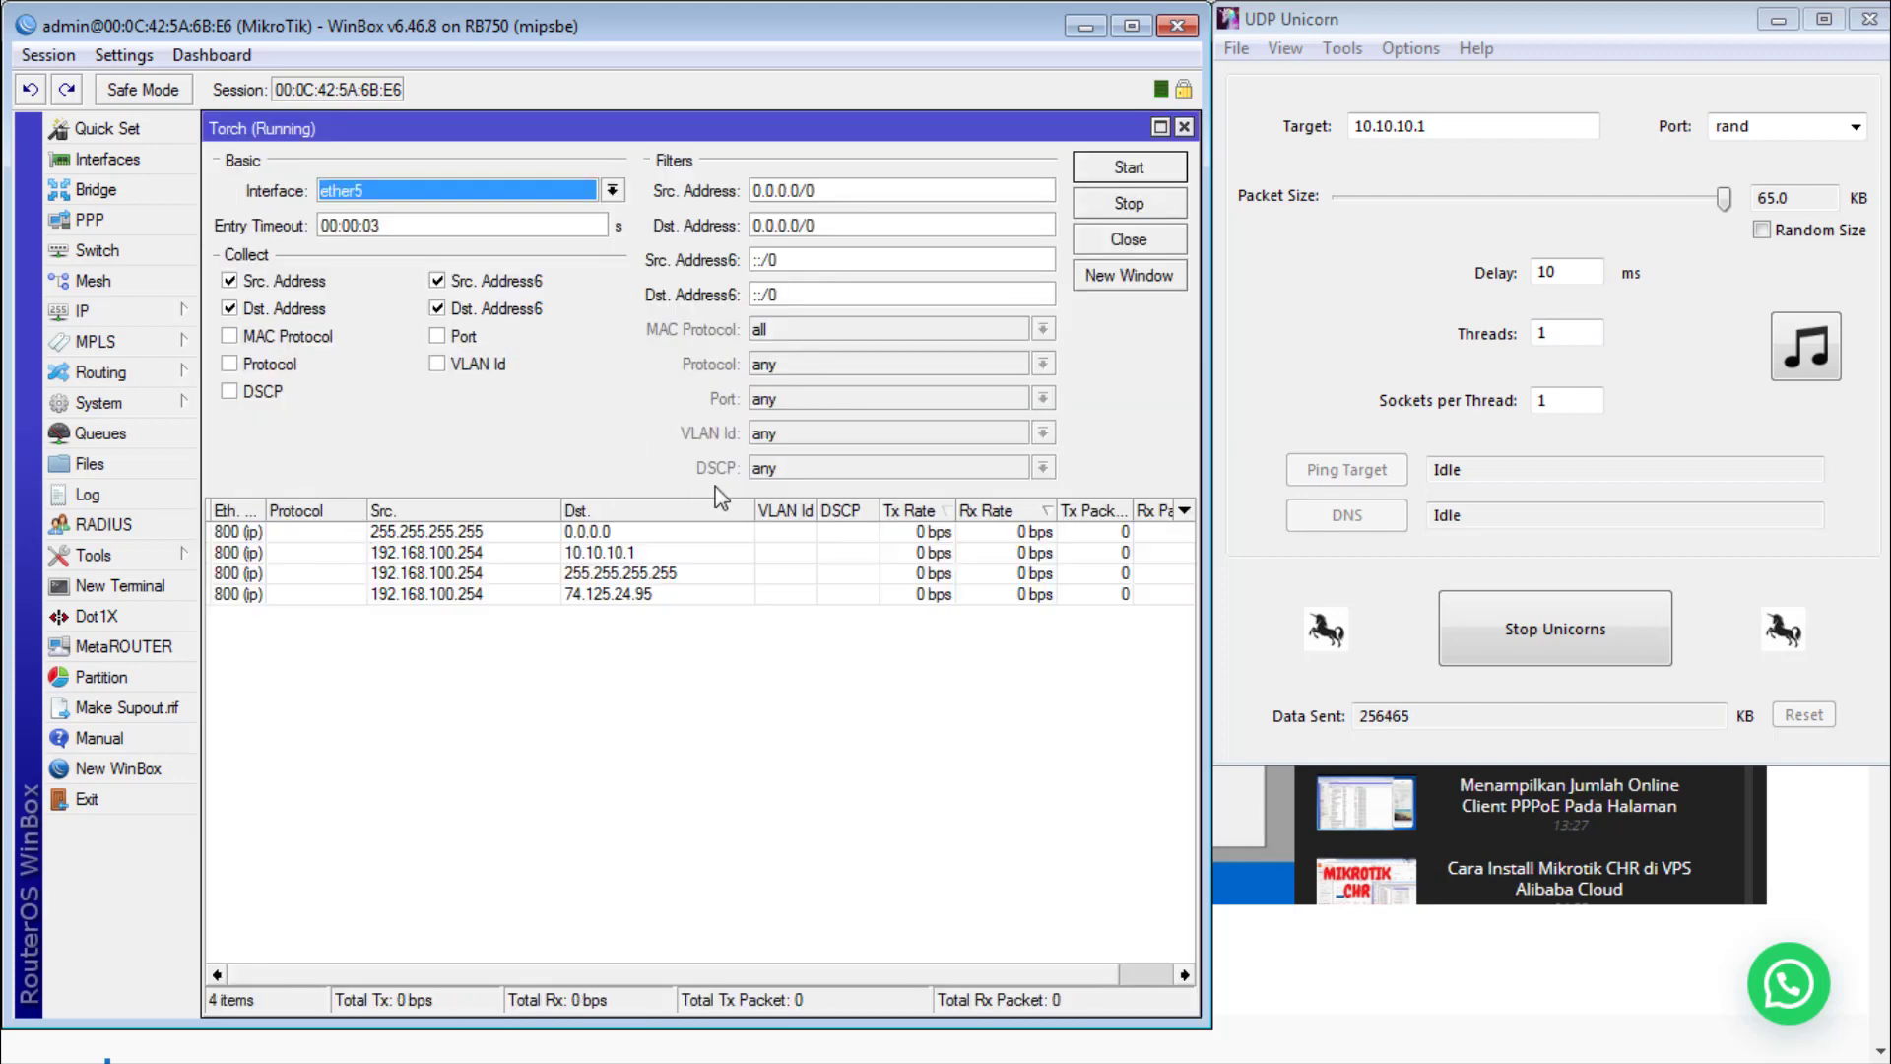
left_click(458, 337)
left_click(239, 365)
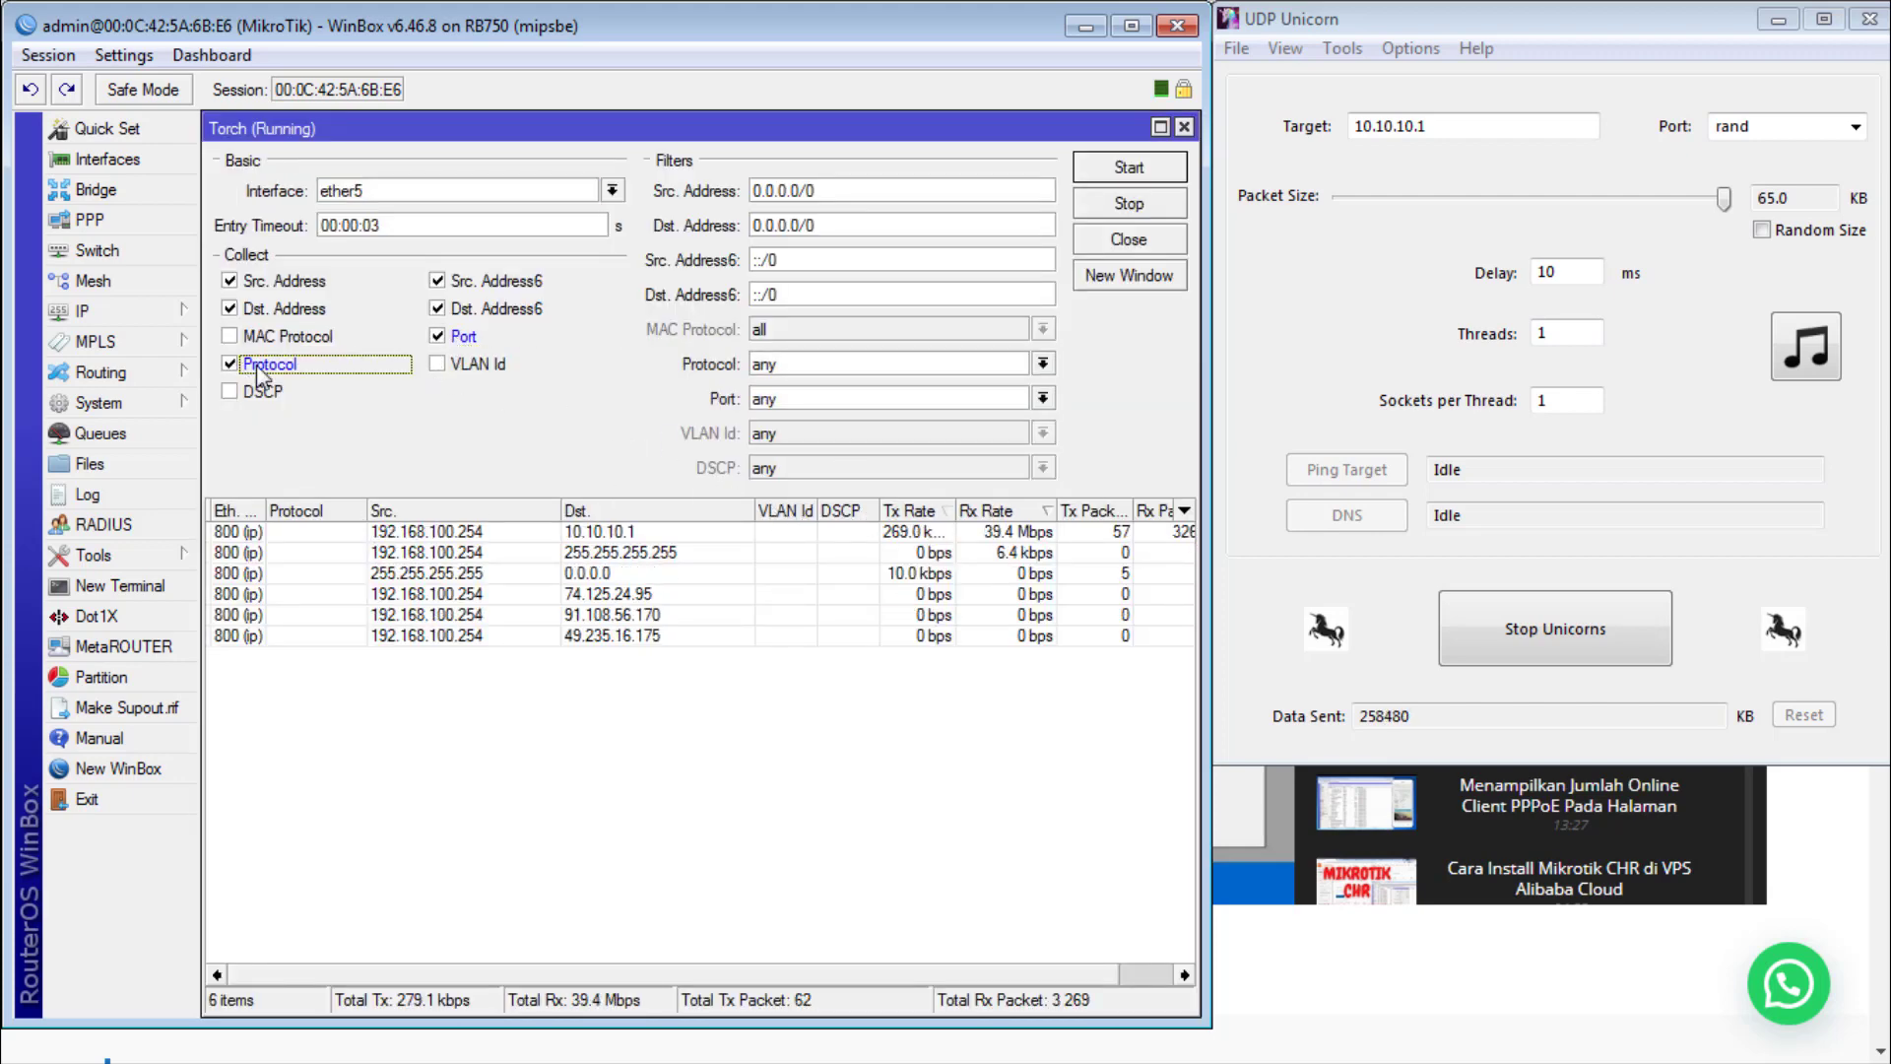
left_click(1129, 170)
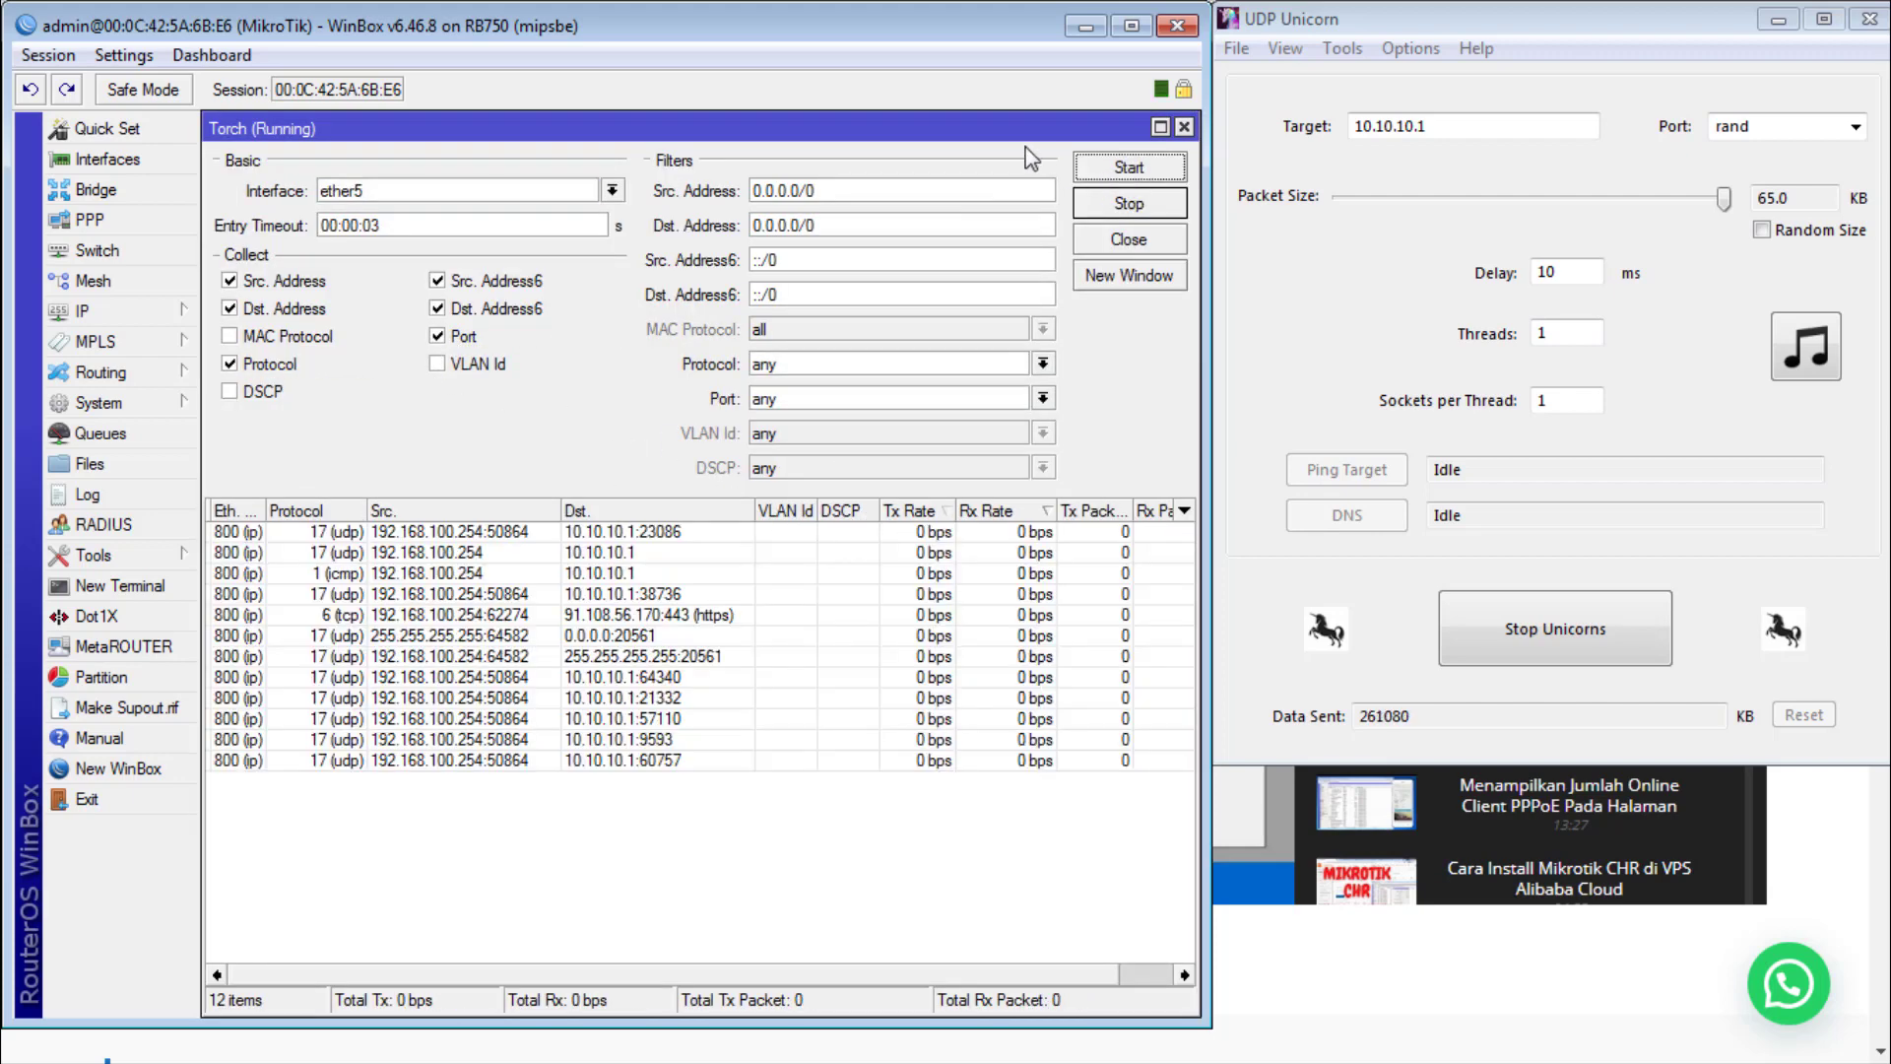
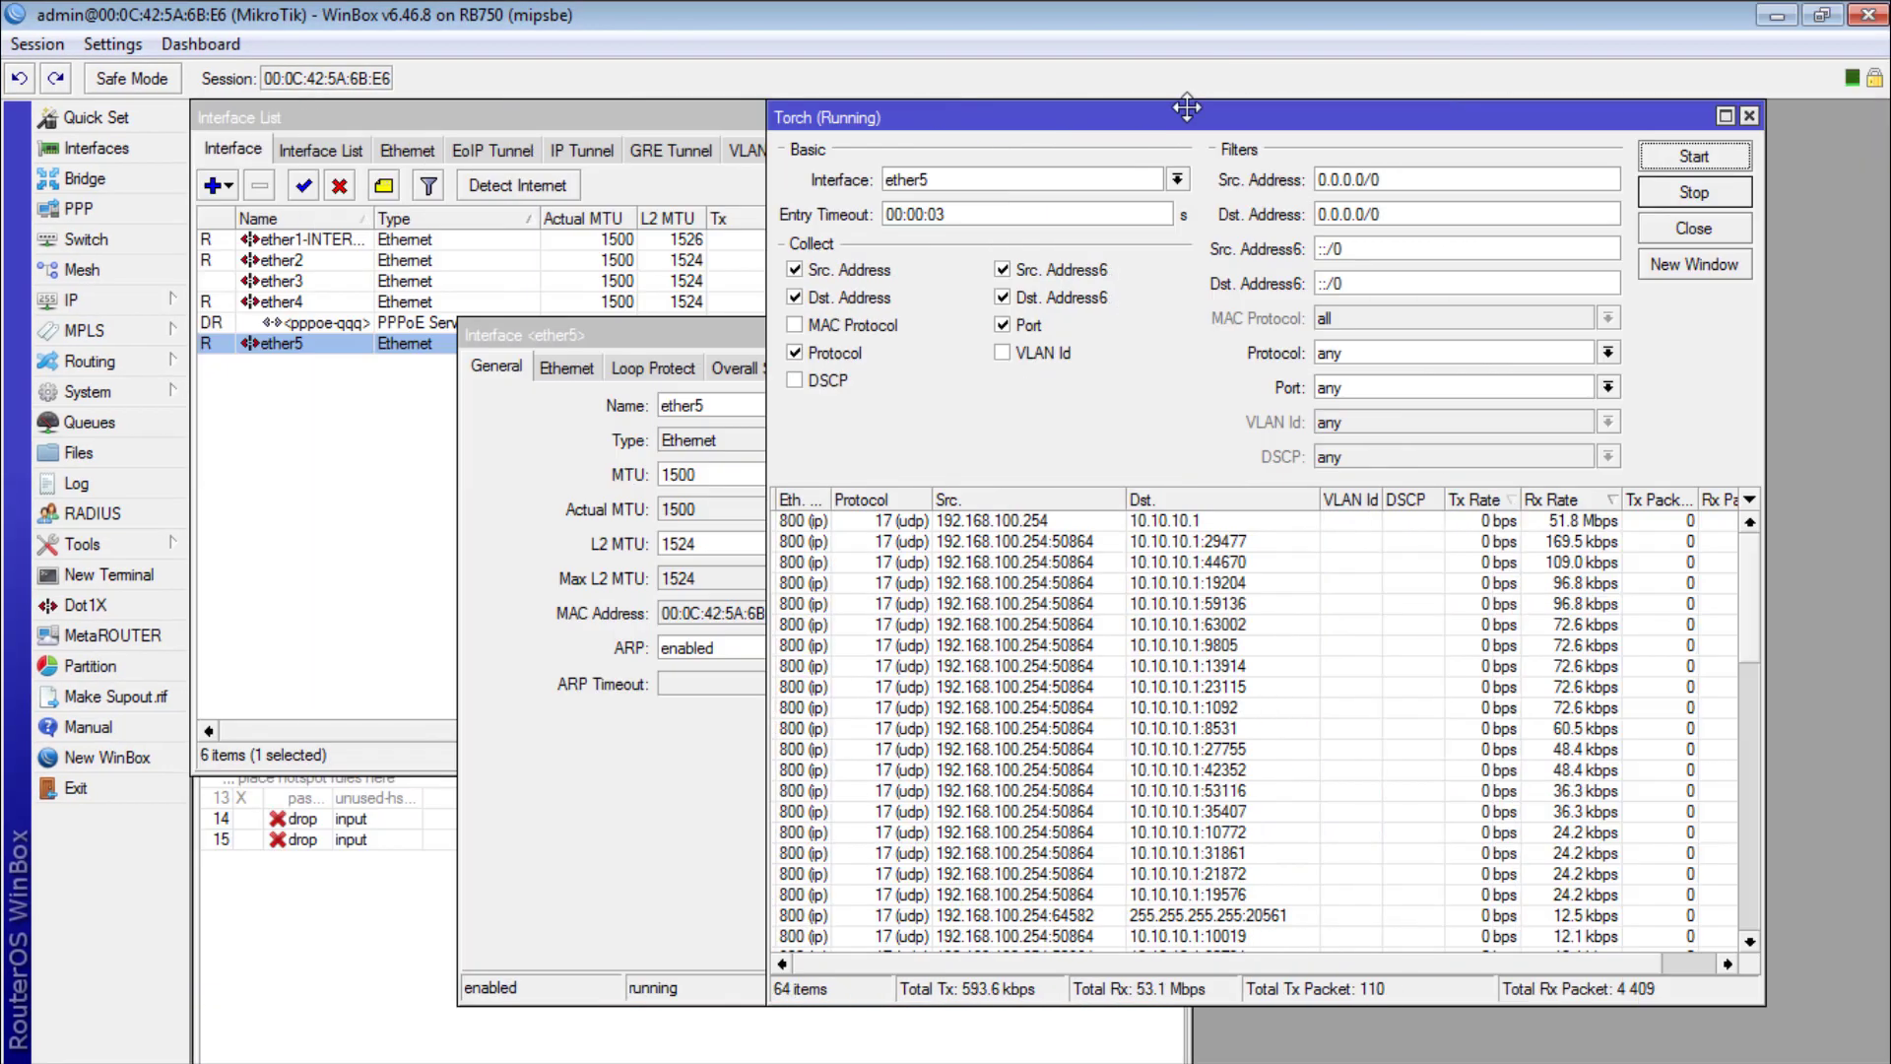
Step: Close the ether5 interface window and place the running Torch window beside the interface list
left_click_drag(1187, 106, 1526, 121)
left_click(1046, 335)
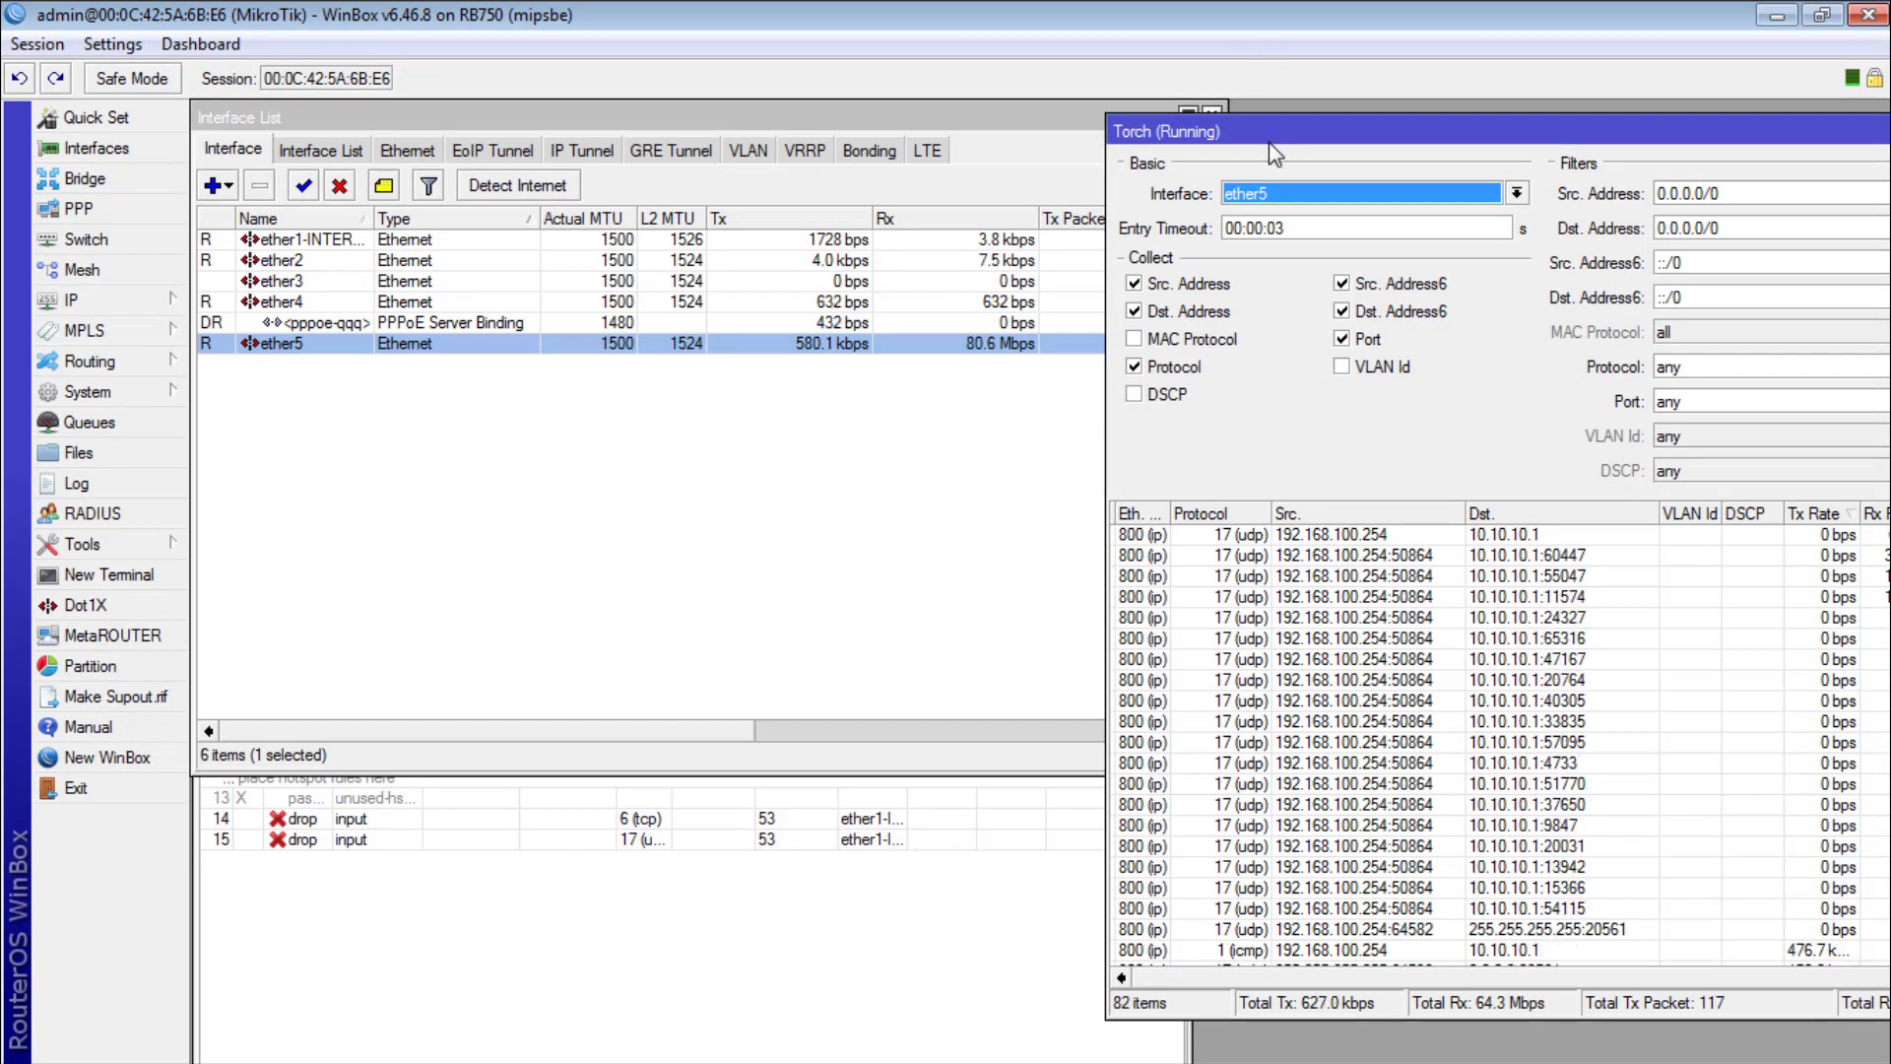
left_click_drag(1273, 150, 1010, 136)
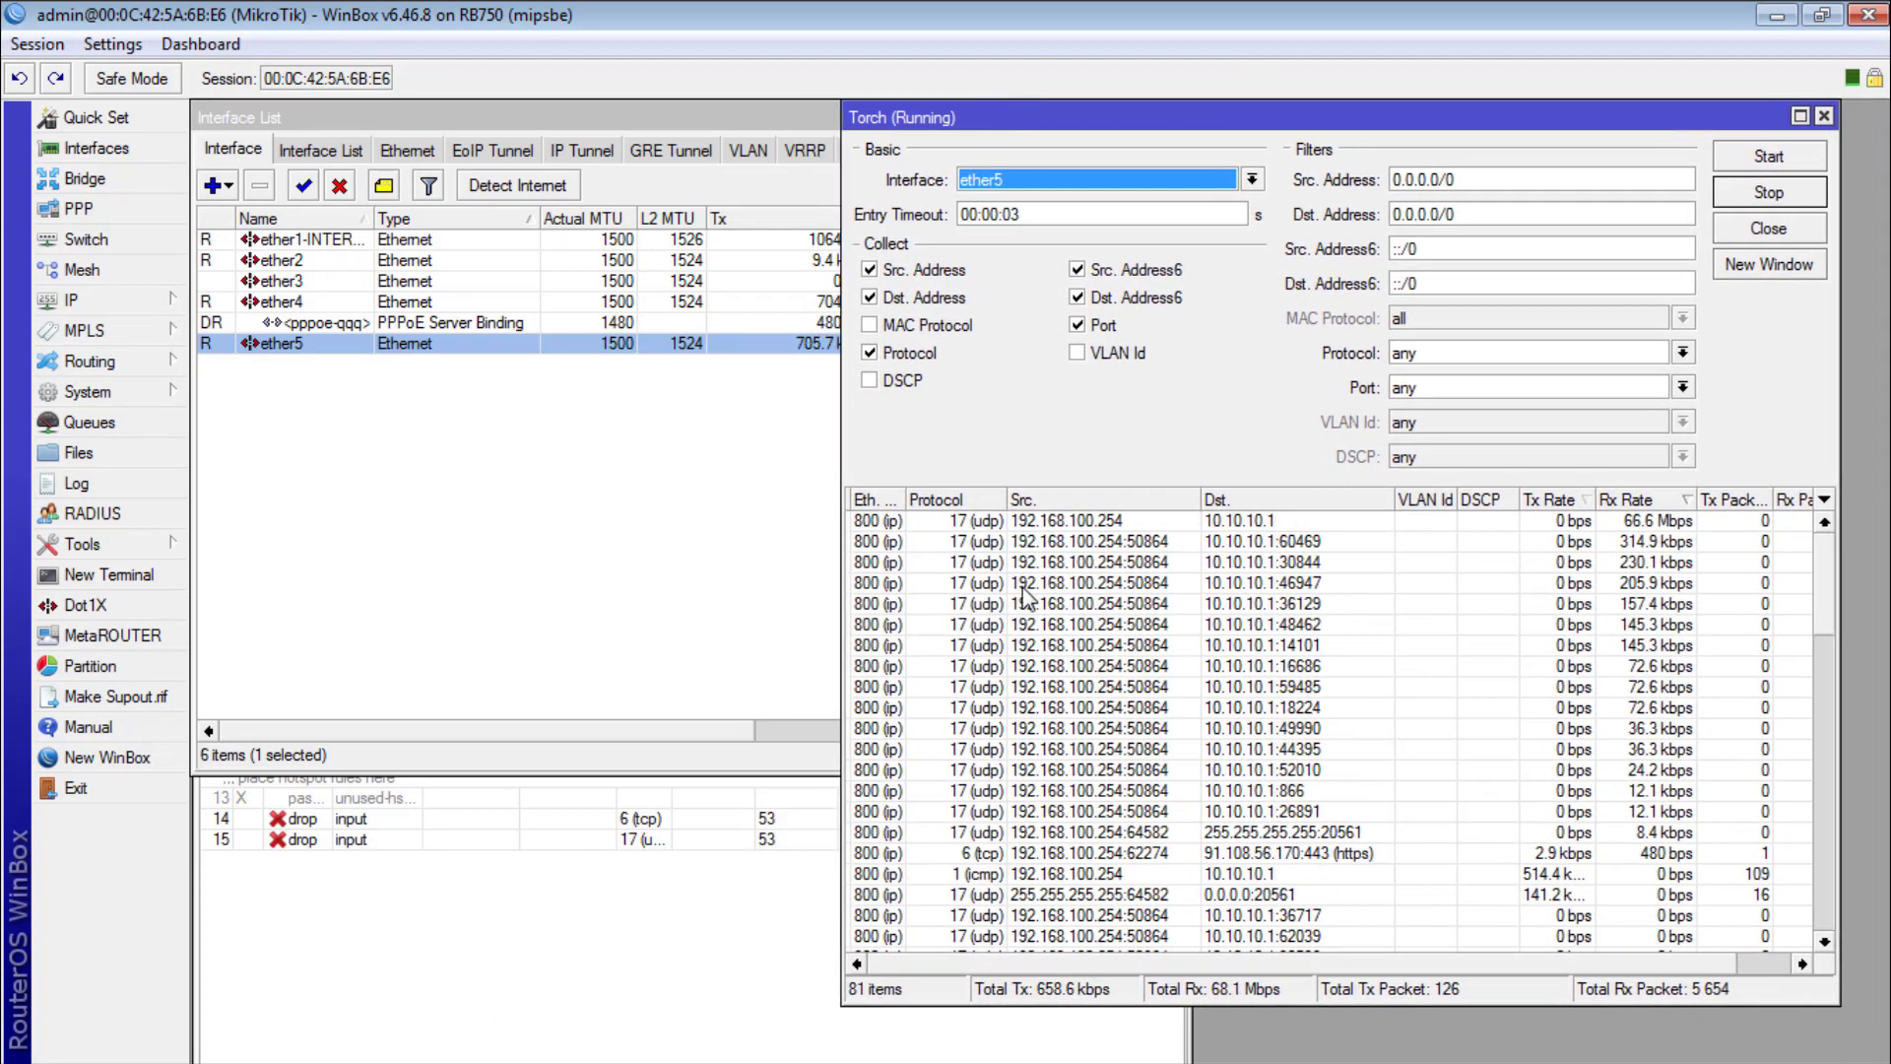
Step: Start a new firewall filter rule, close the rule list, and move the rule window clear of Torch's source addresses
left_click(551, 916)
left_click(215, 453)
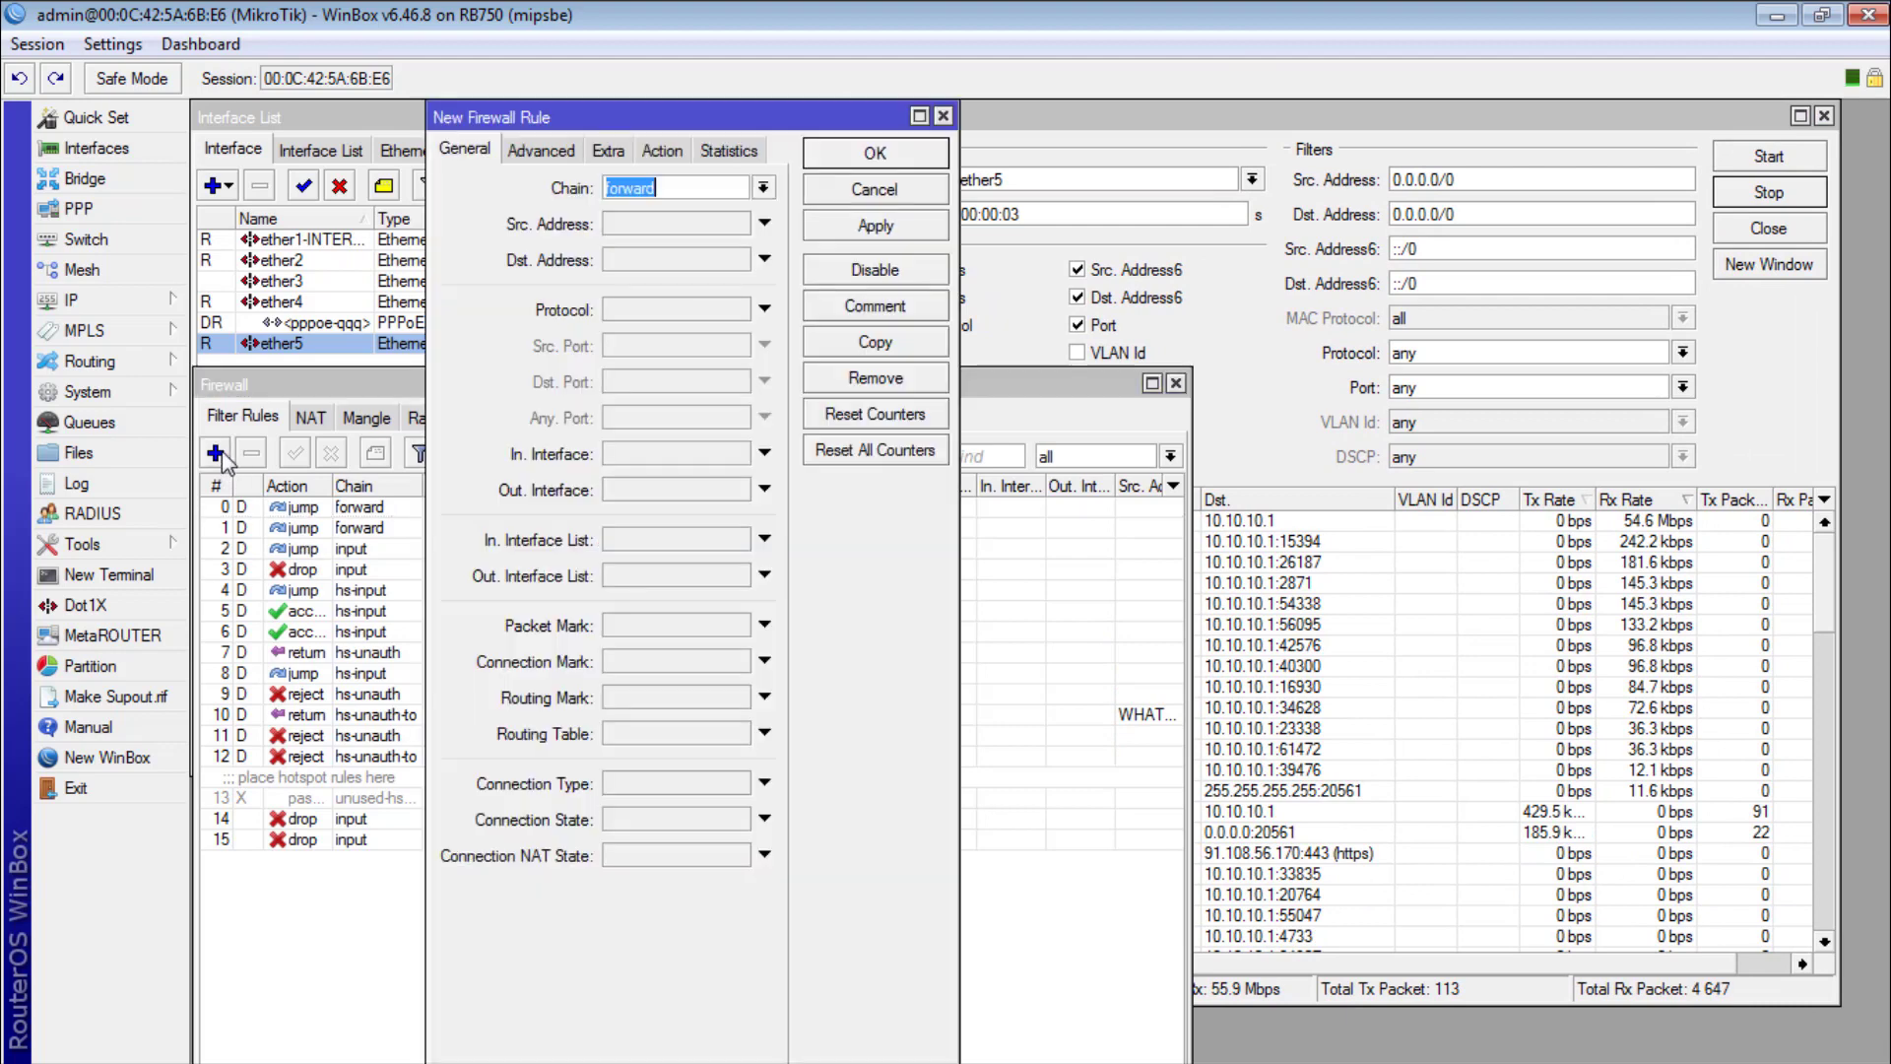
left_click(1093, 403)
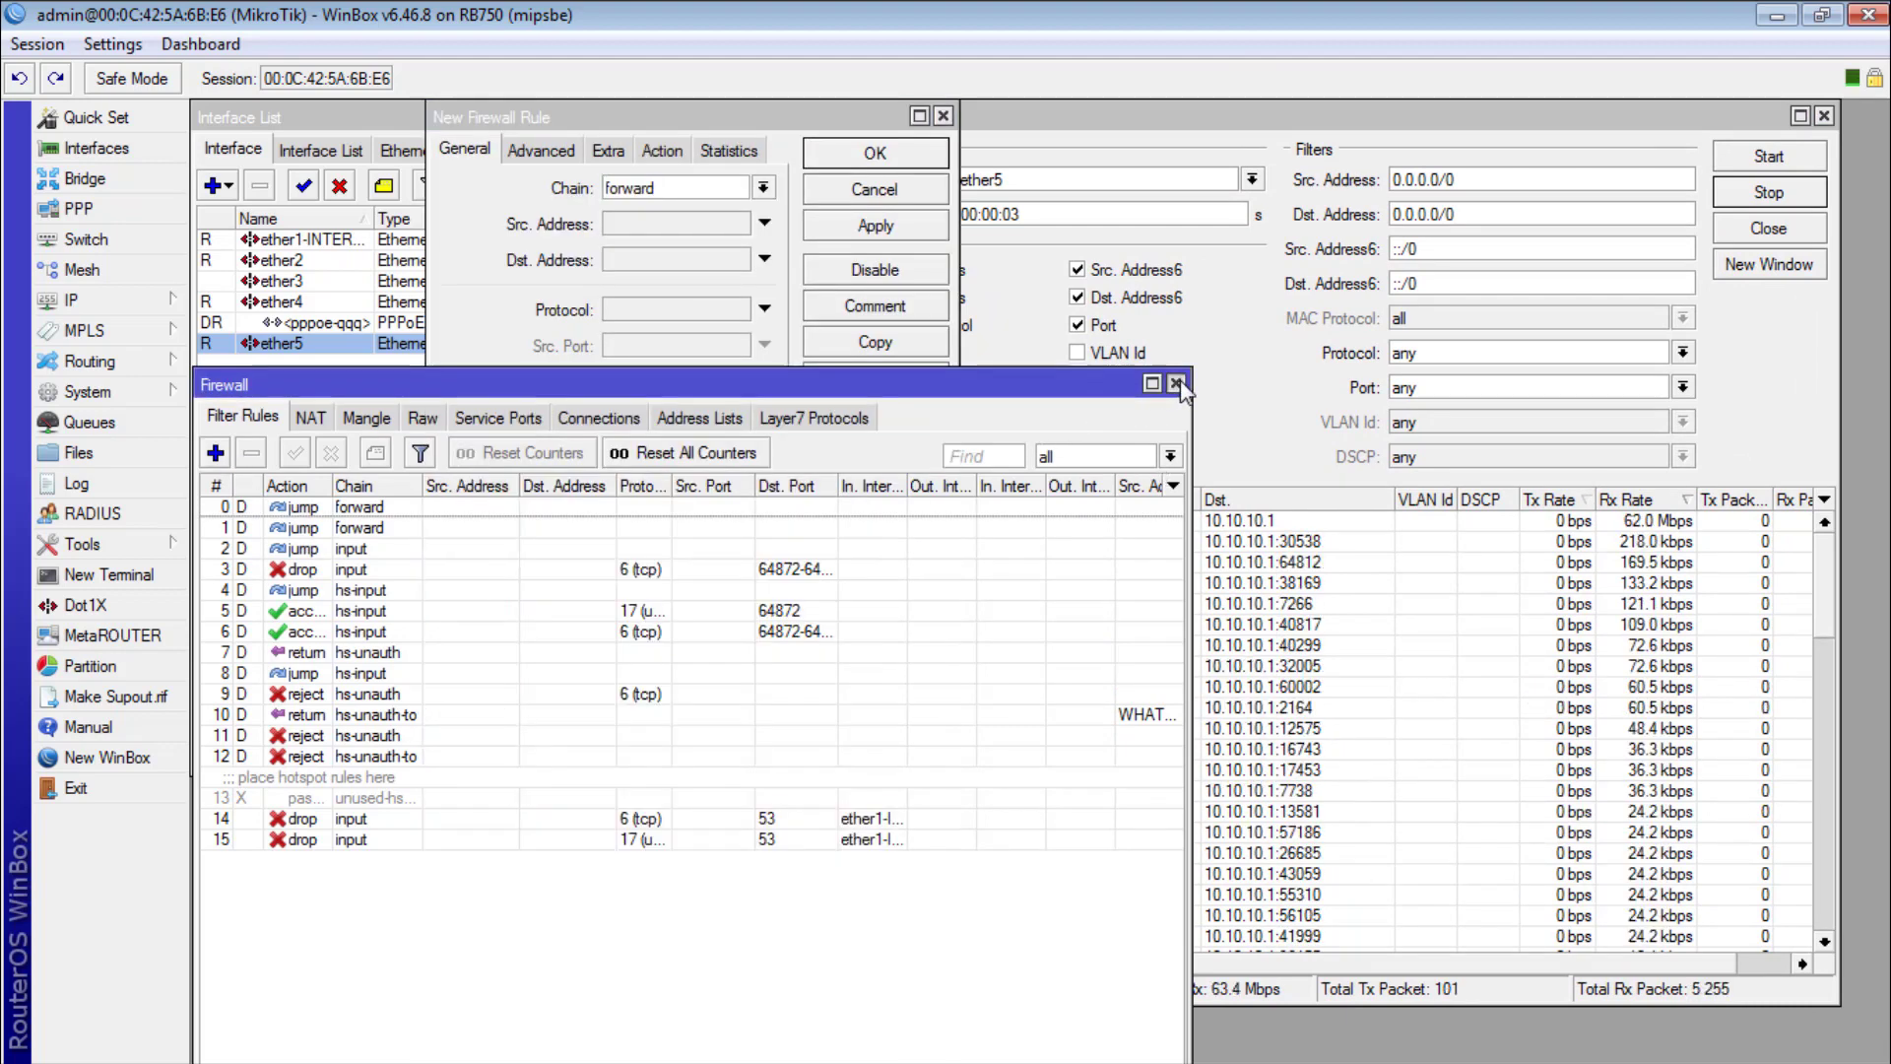
left_click(1177, 384)
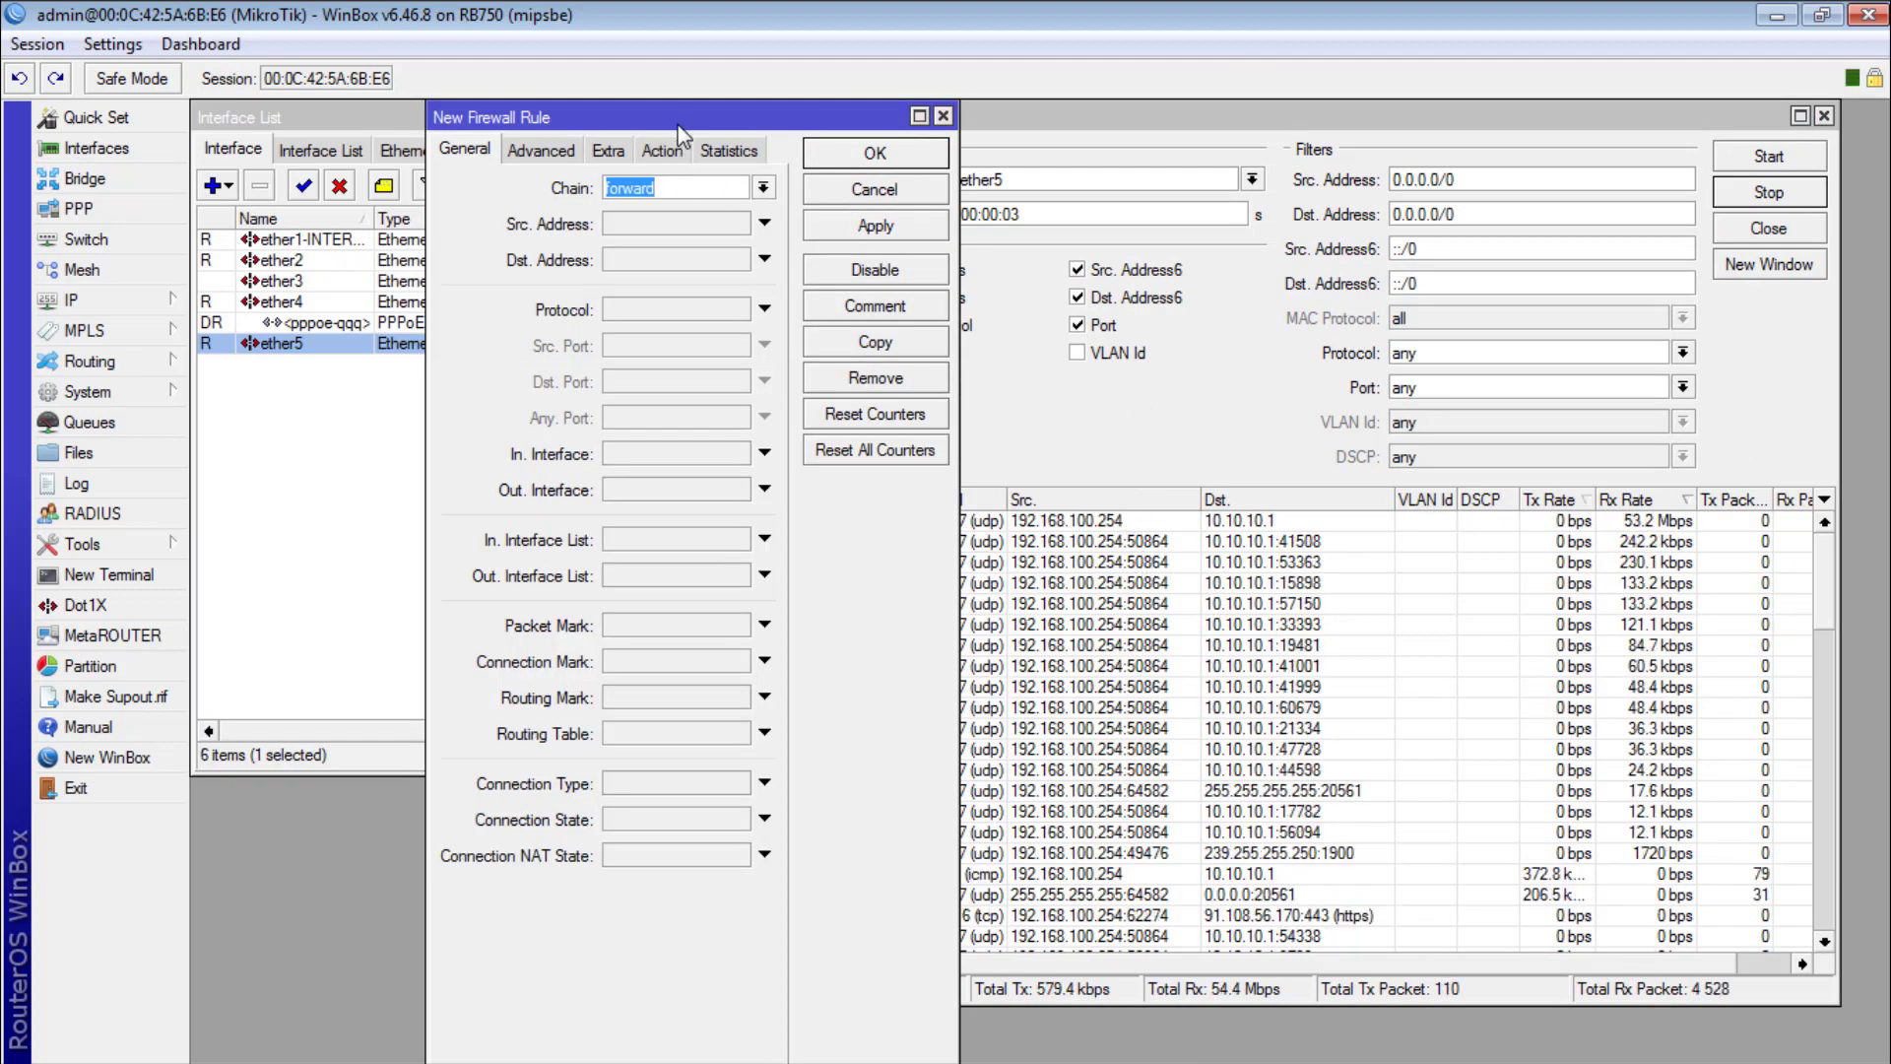
left_click_drag(680, 131, 612, 128)
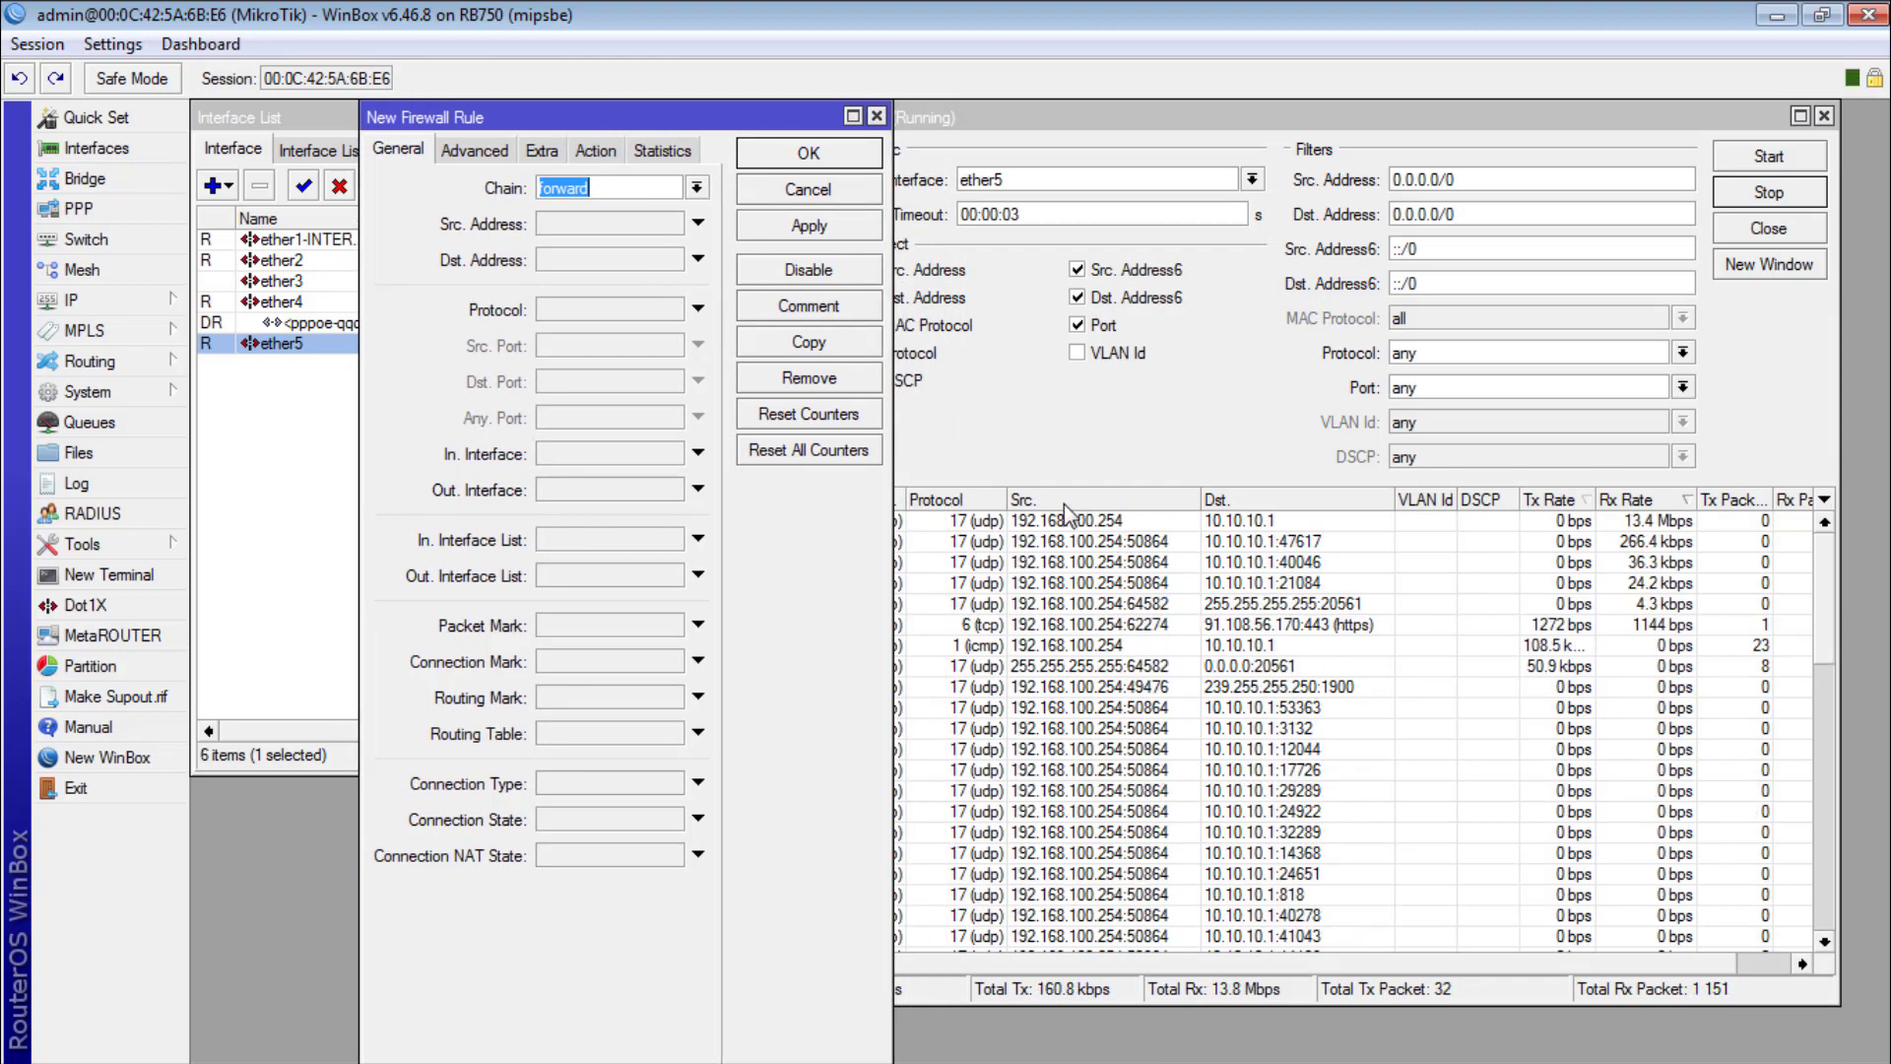
Step: Set the new filter rule's source address to 192.168.100.254 and show its advanced matching options
left_click(598, 225)
right_click(599, 225)
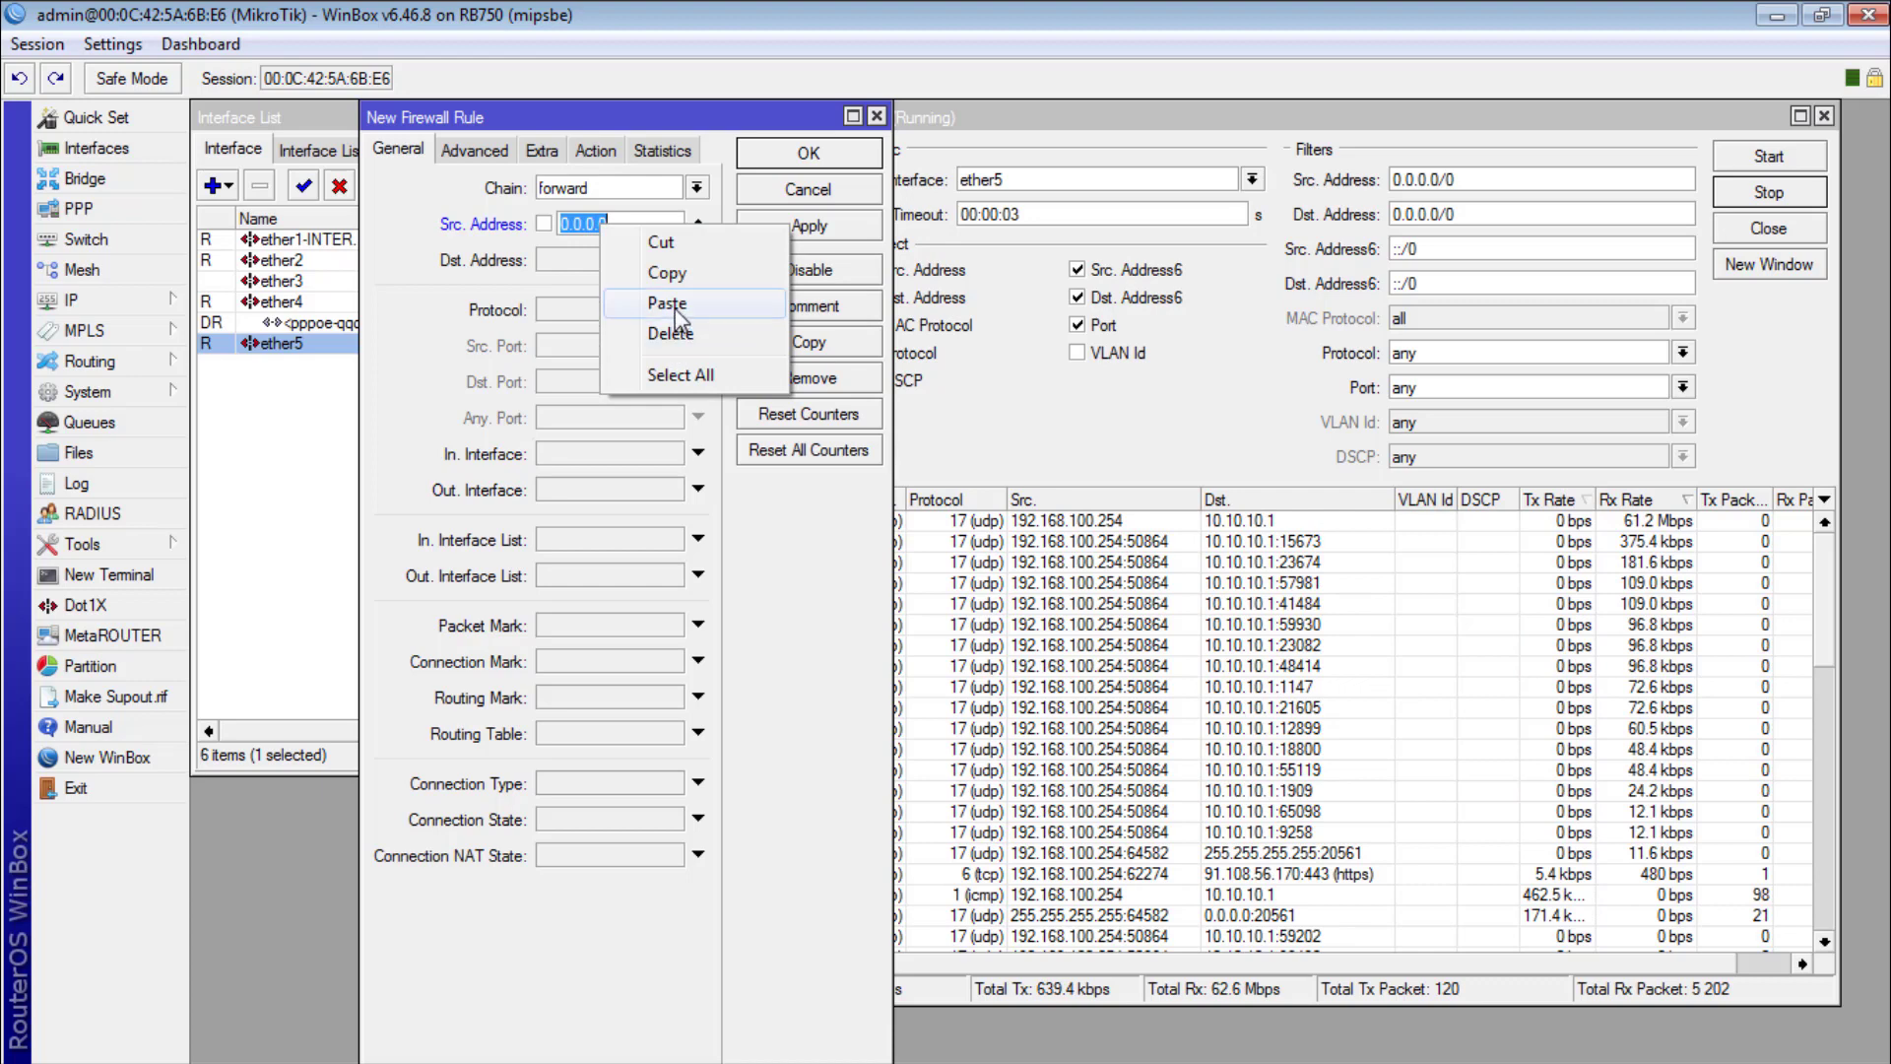
left_click(667, 305)
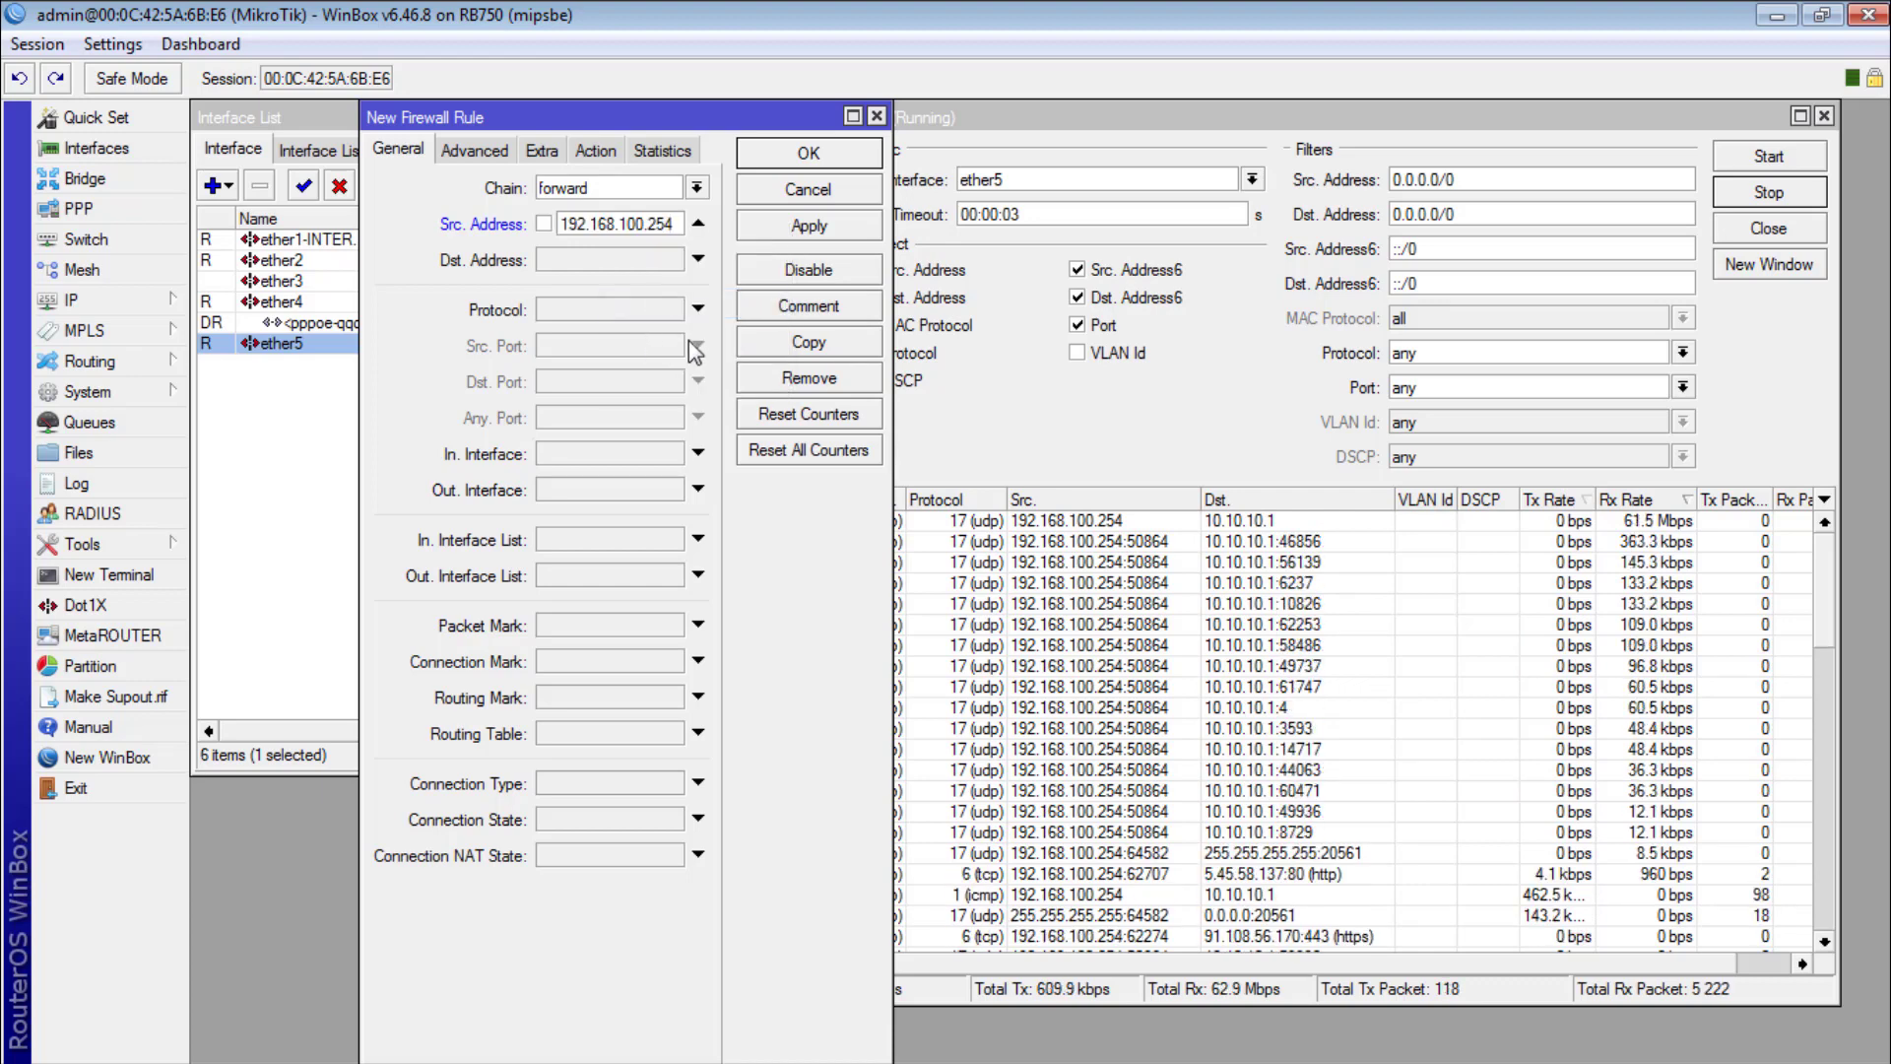
left_click(480, 152)
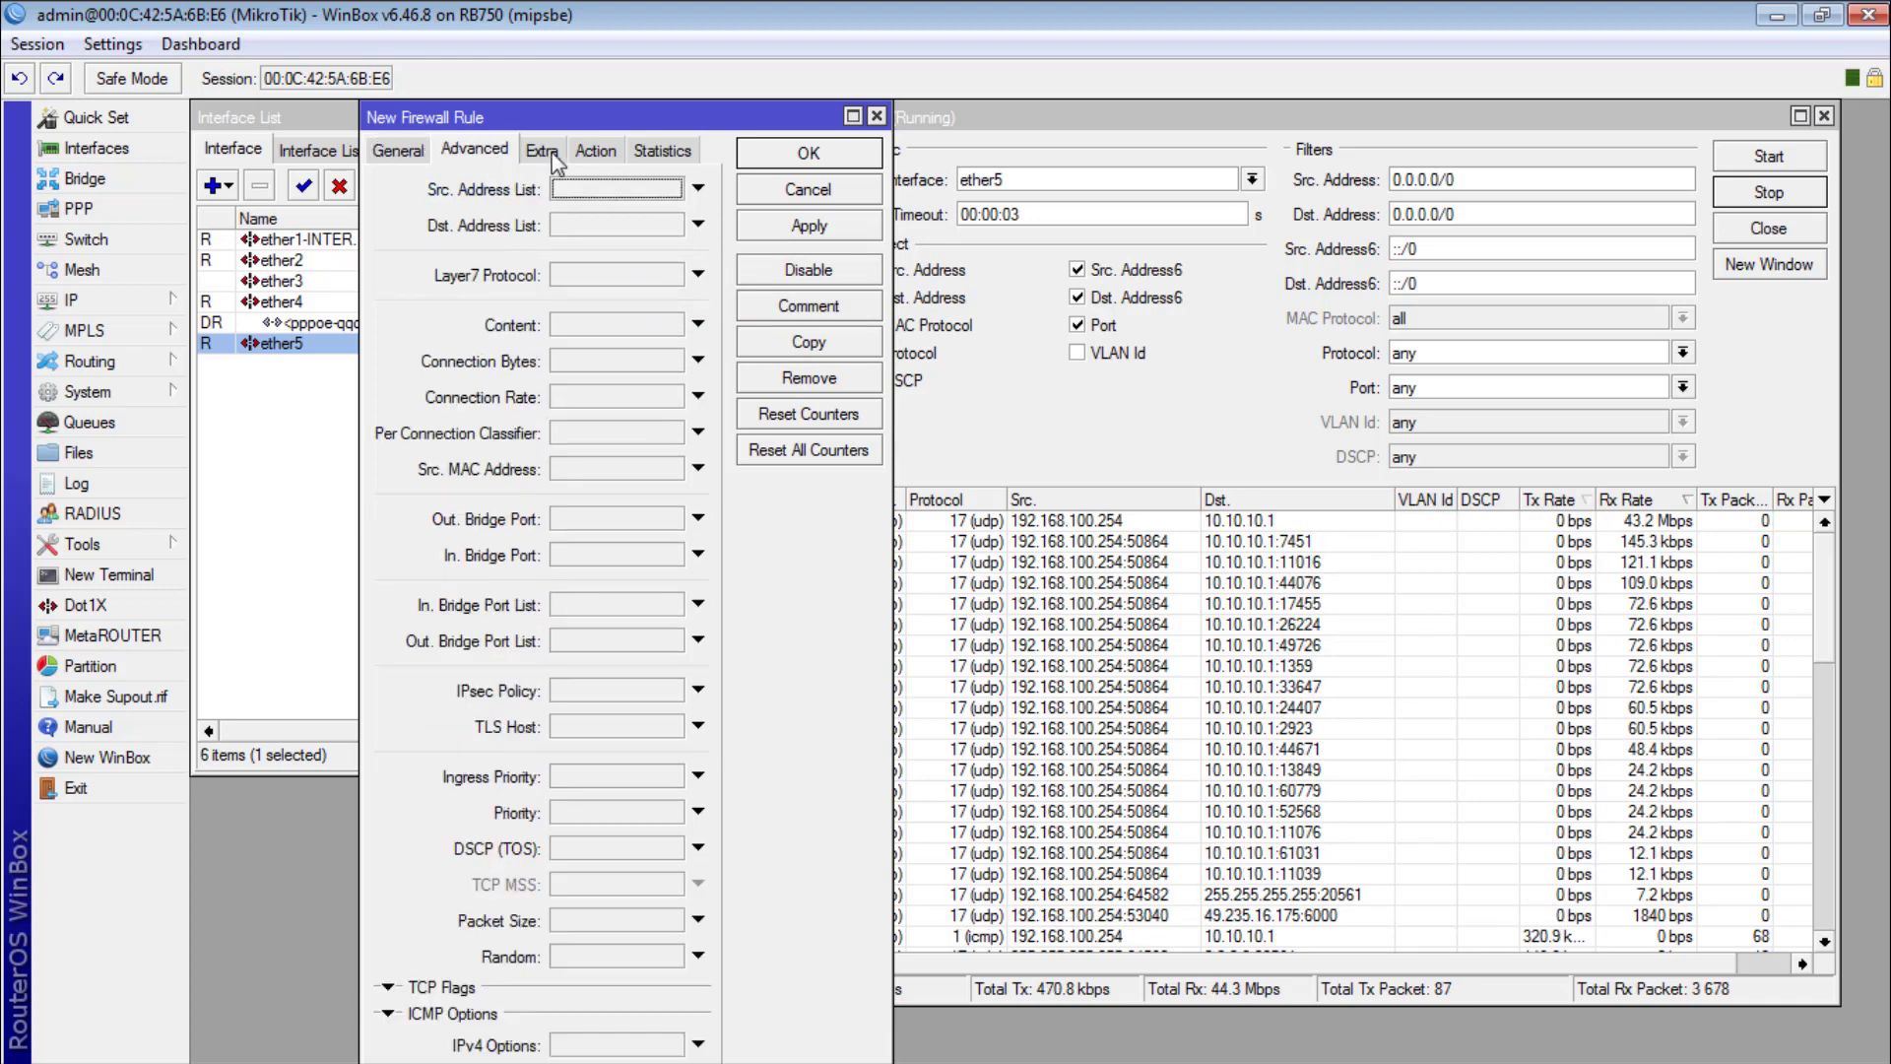
Step: Set the action of the forward-chain rule for 192.168.100.254 to drop and apply the rule
left_click(592, 158)
left_click(576, 185)
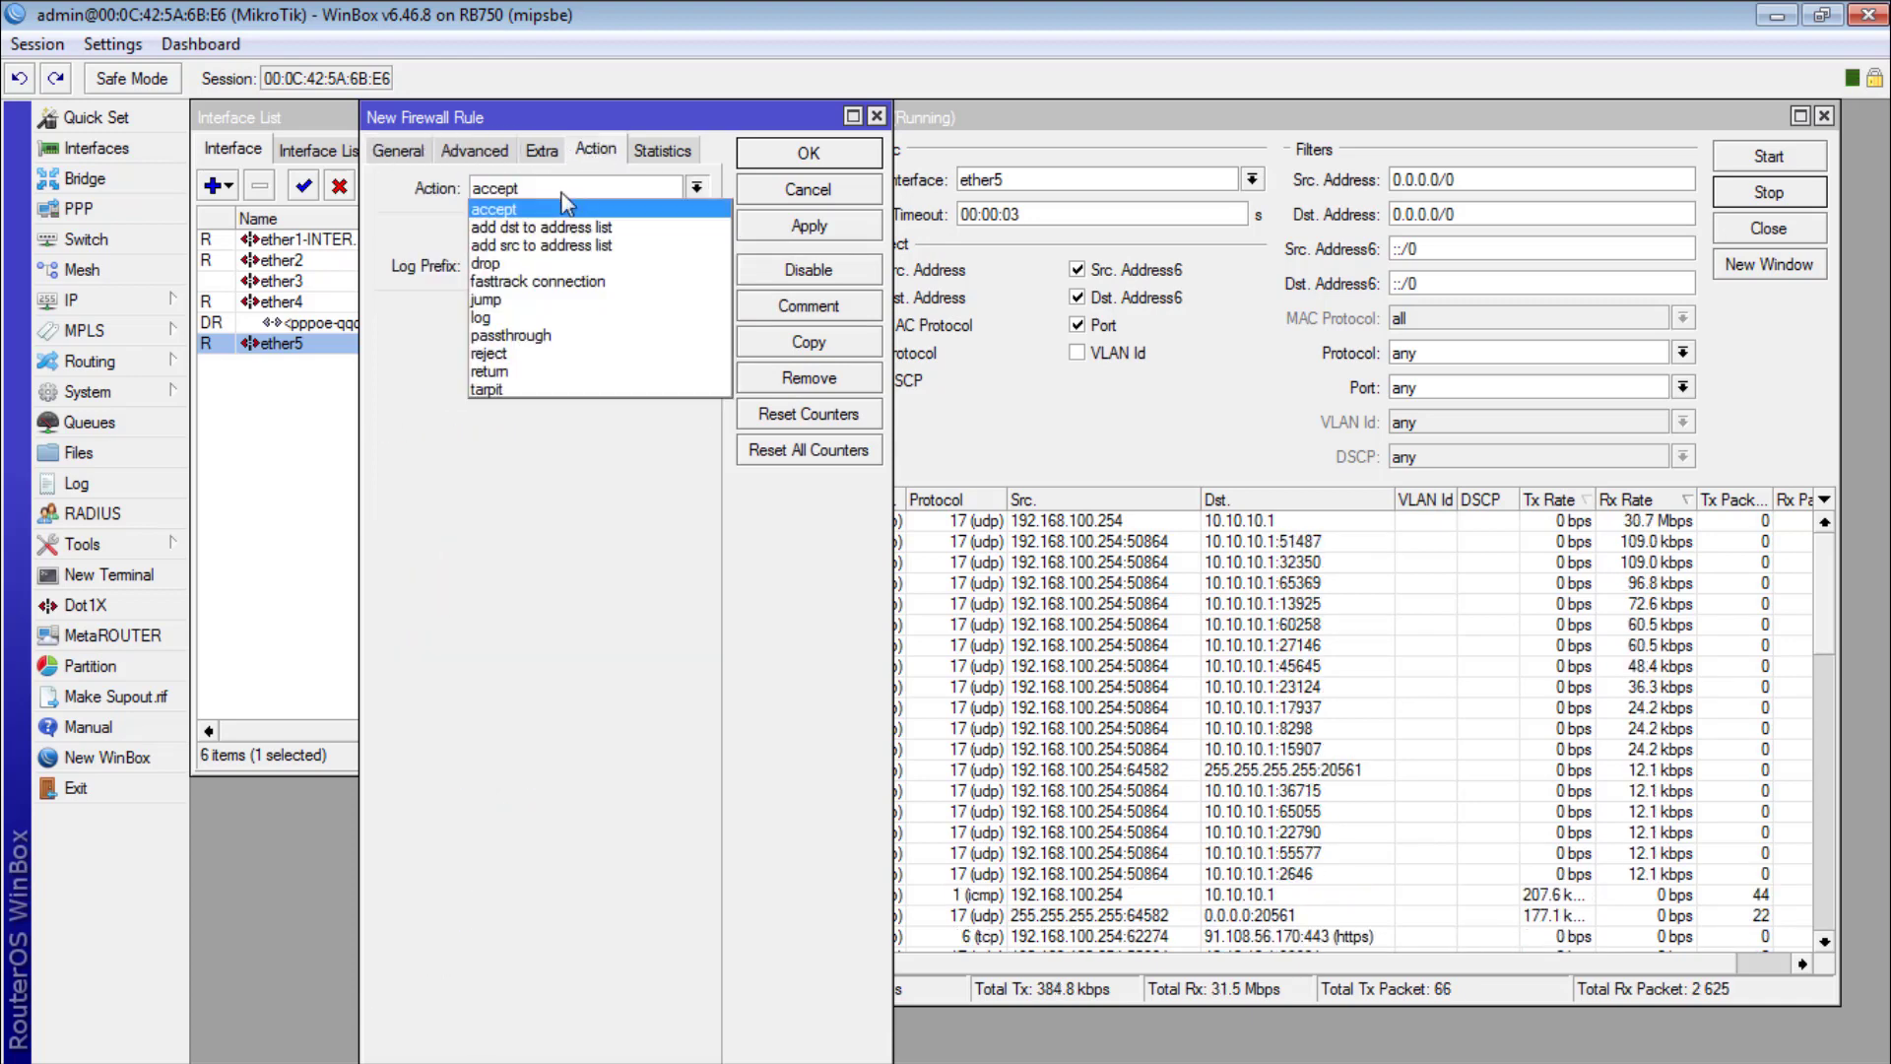
left_click(516, 264)
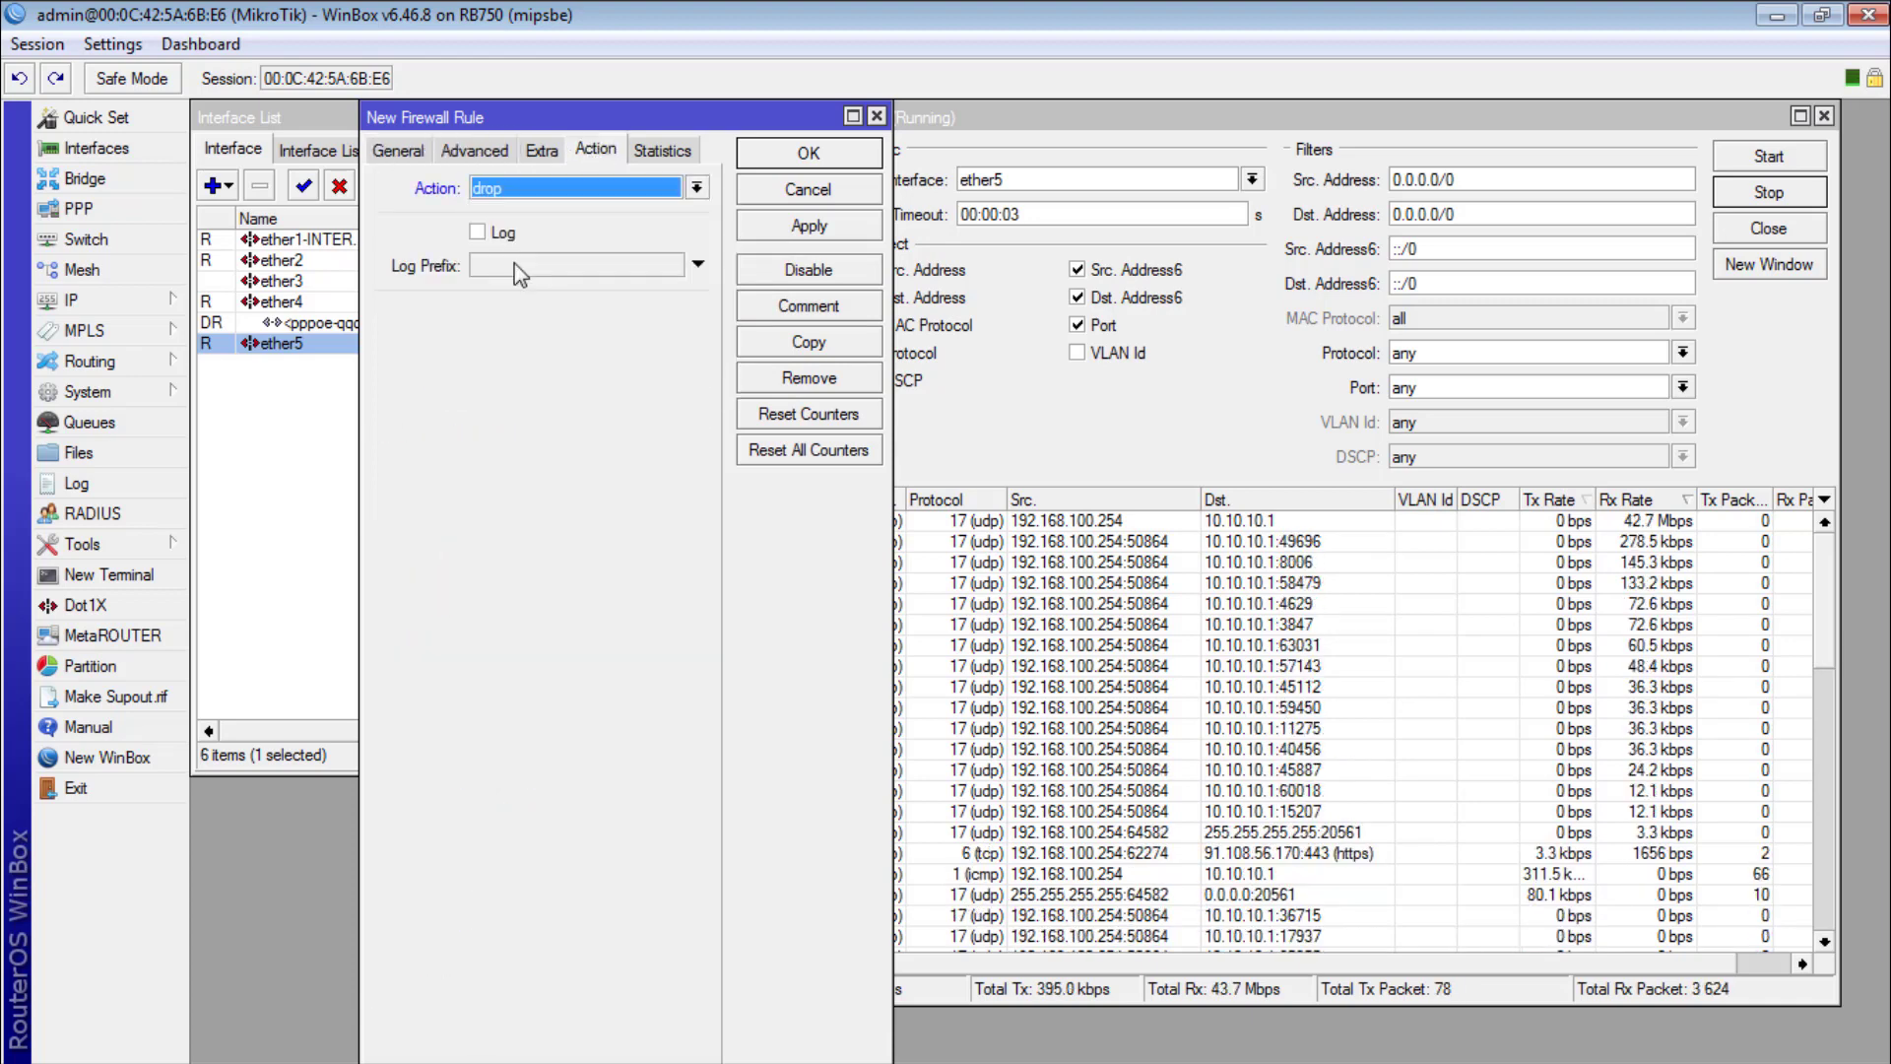
left_click(412, 156)
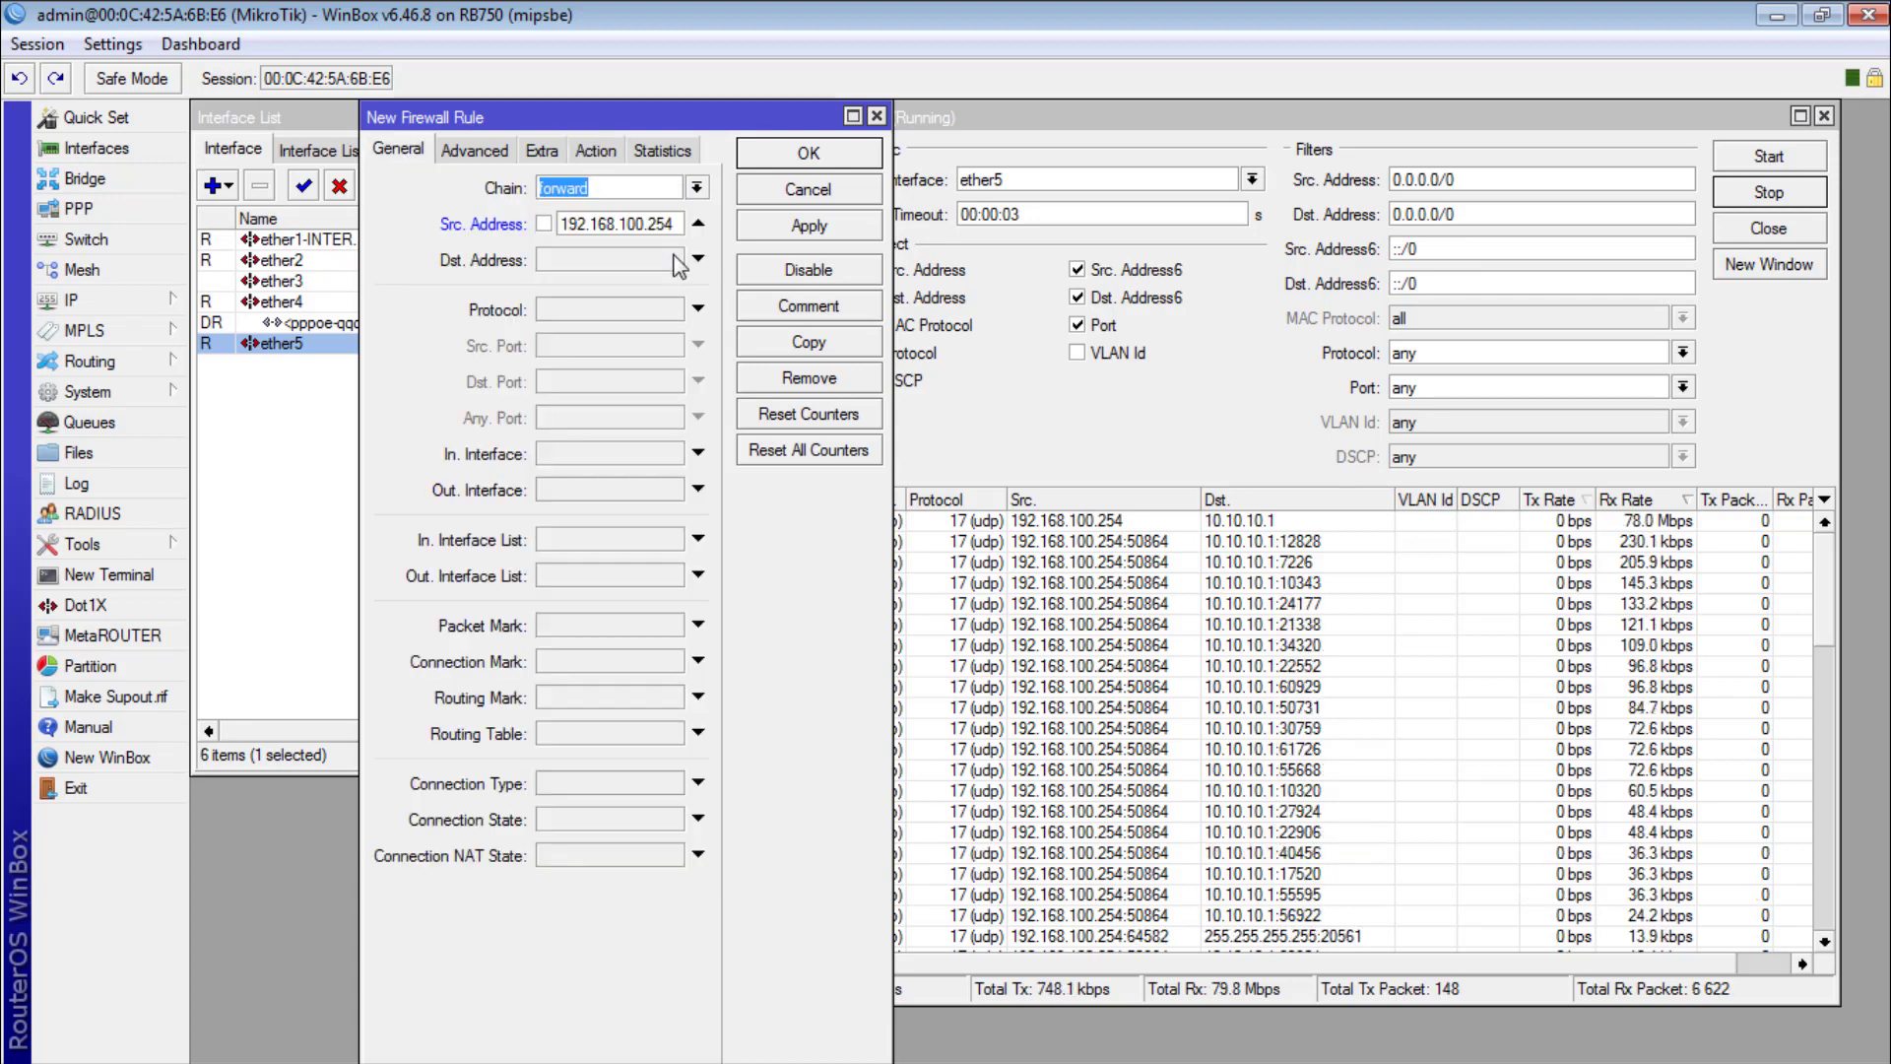
left_click(803, 228)
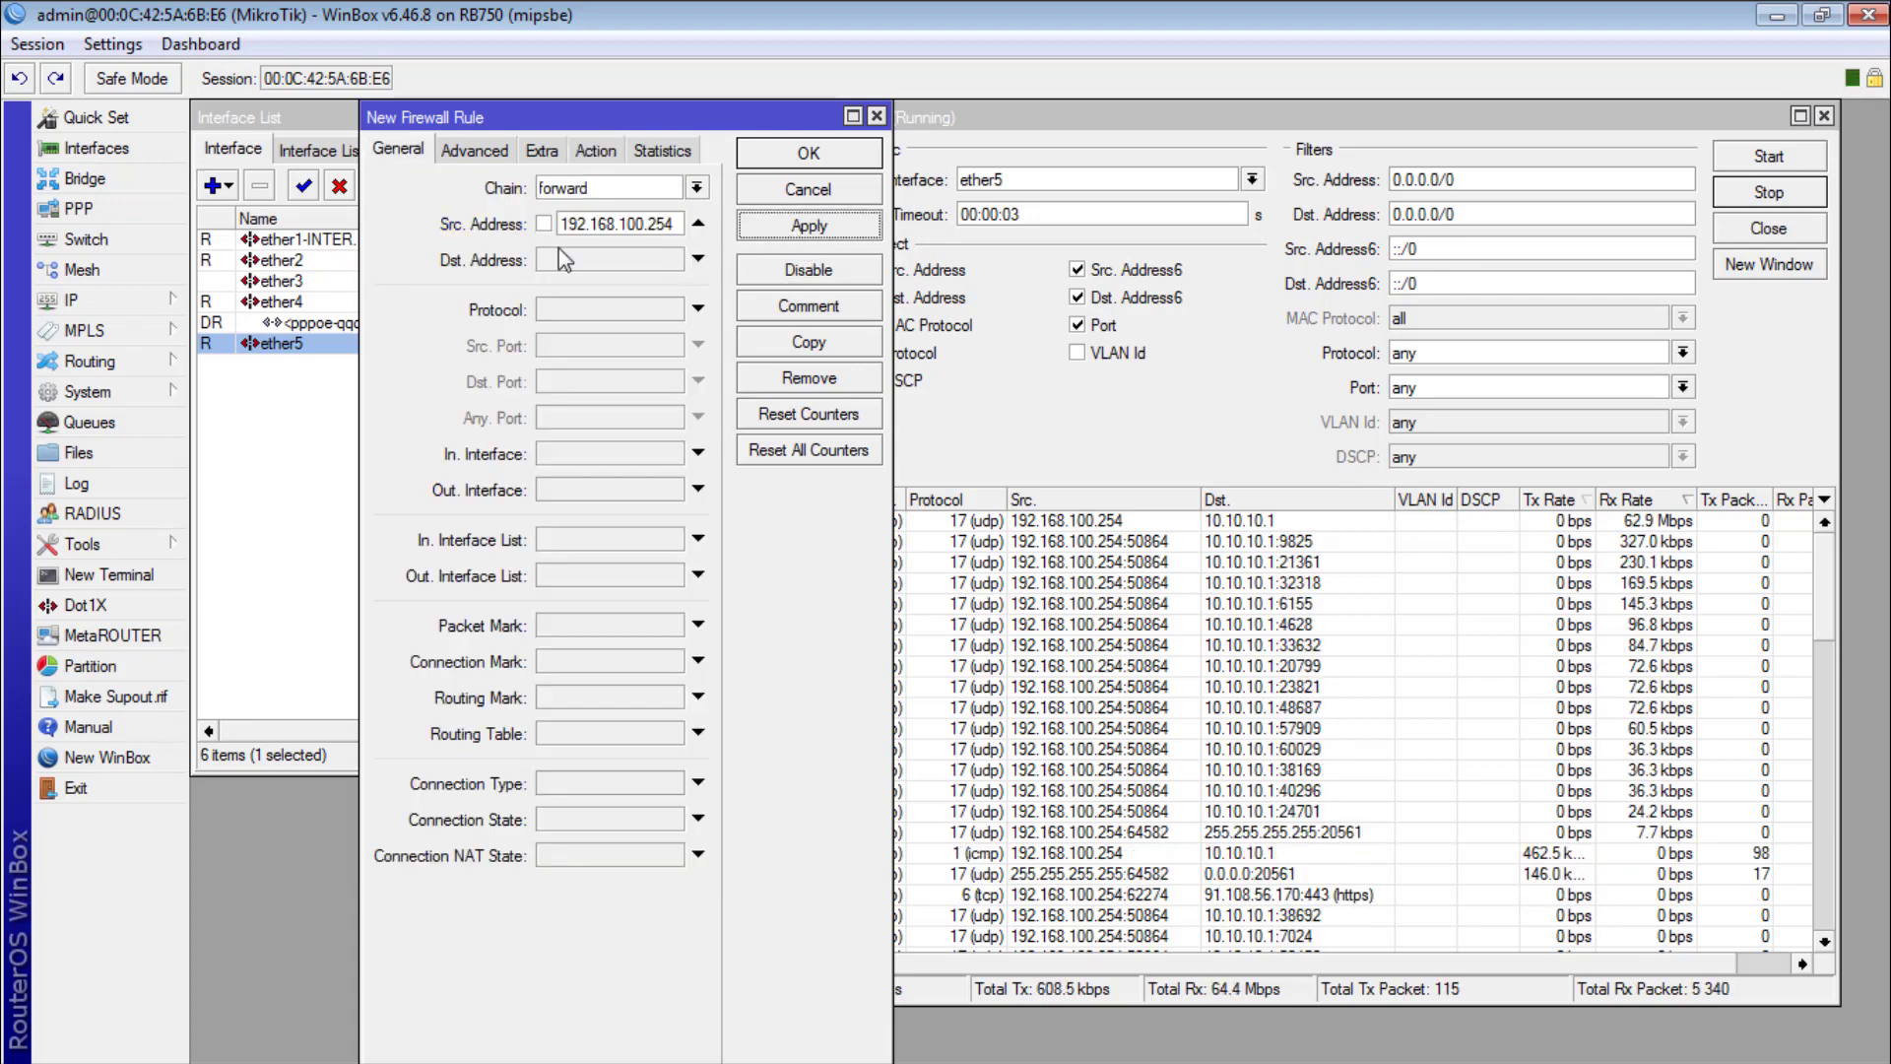
Step: Open the firewall filter rules list and examine the byte and packet counters of the new forward drop rule
left_click(79, 299)
left_click(254, 549)
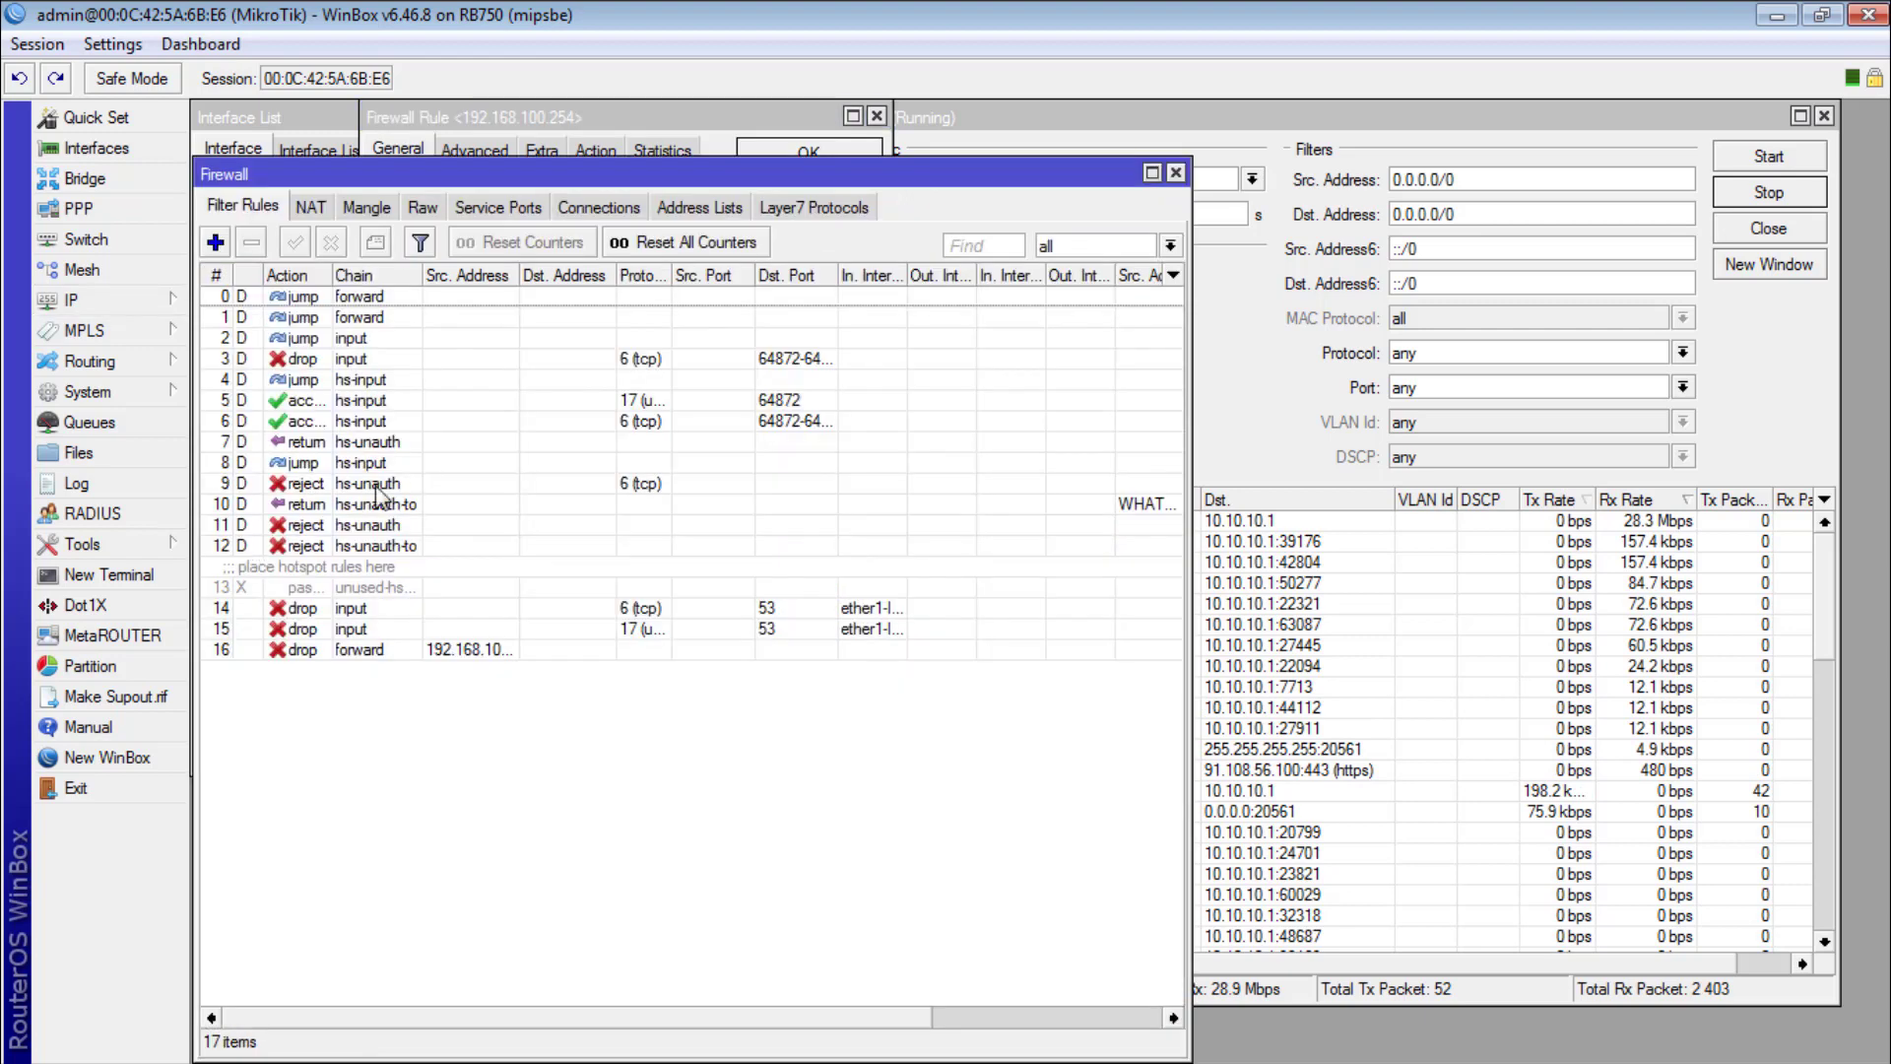
left_click_drag(908, 1022, 1140, 1025)
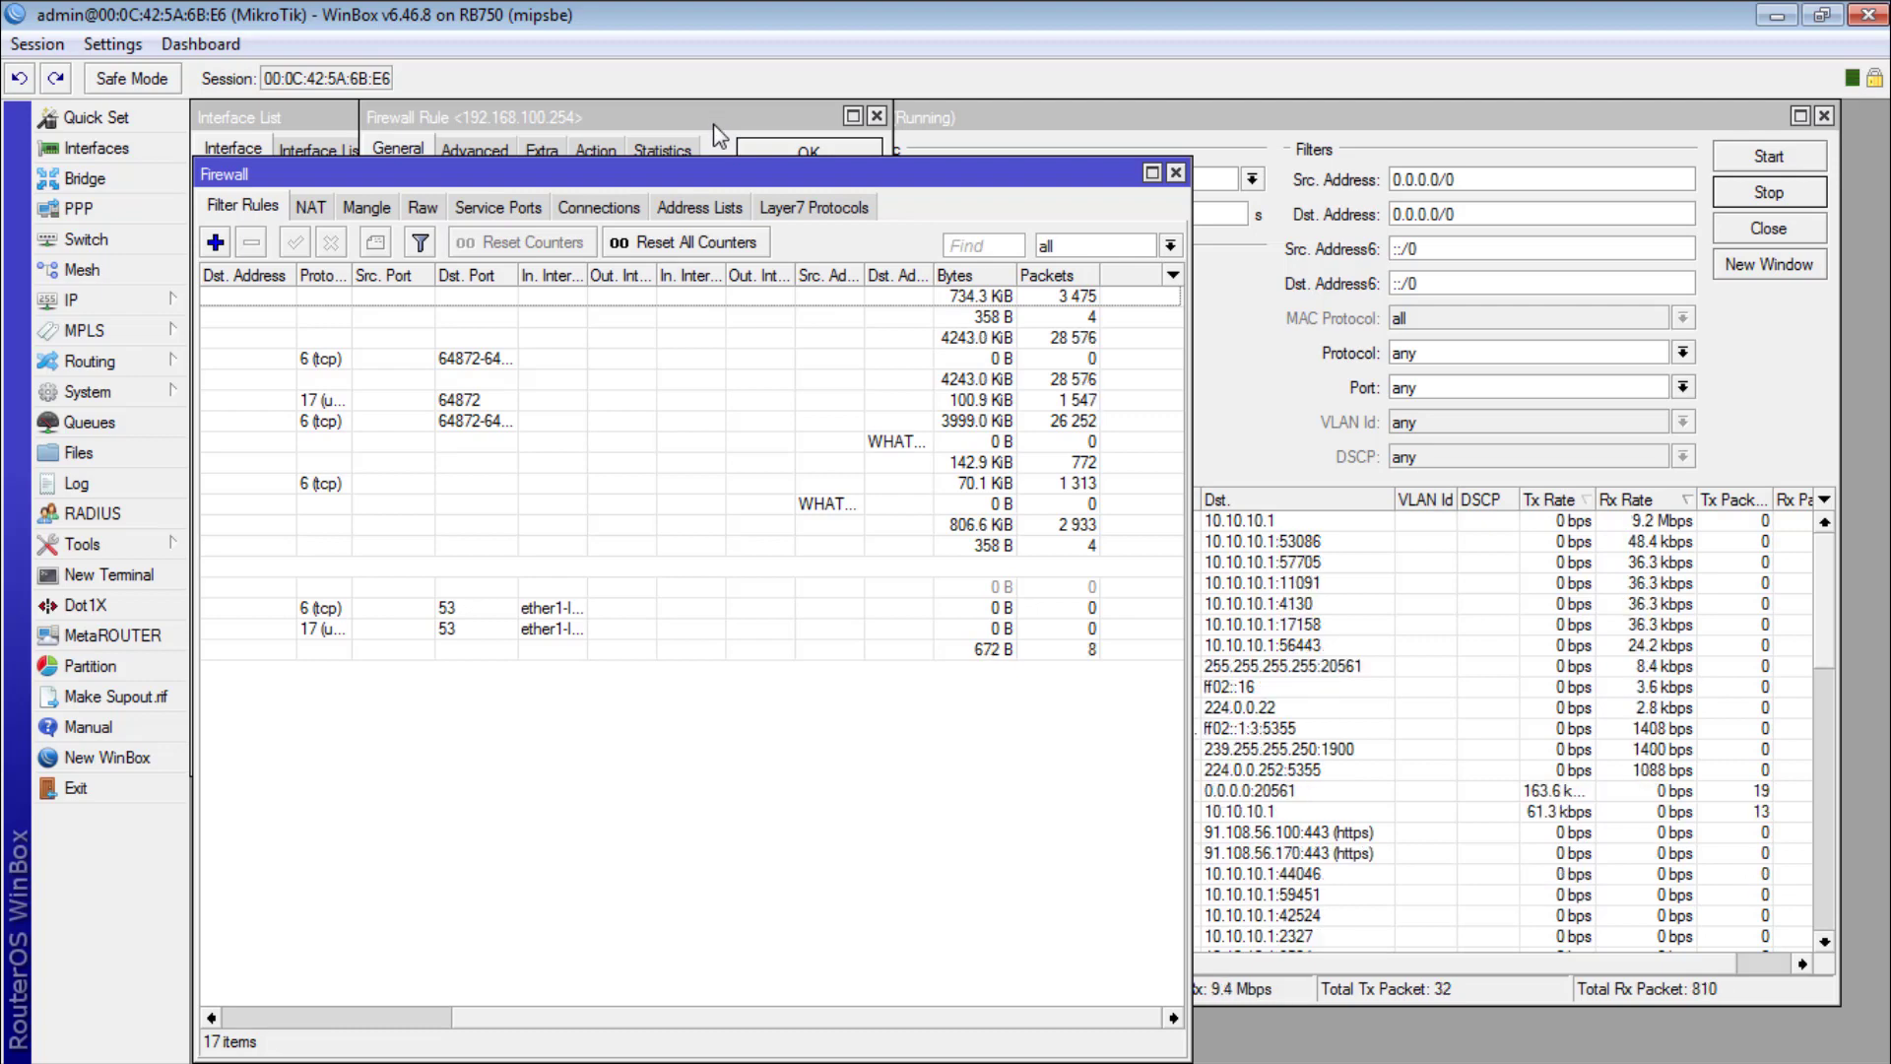
left_click(1025, 650)
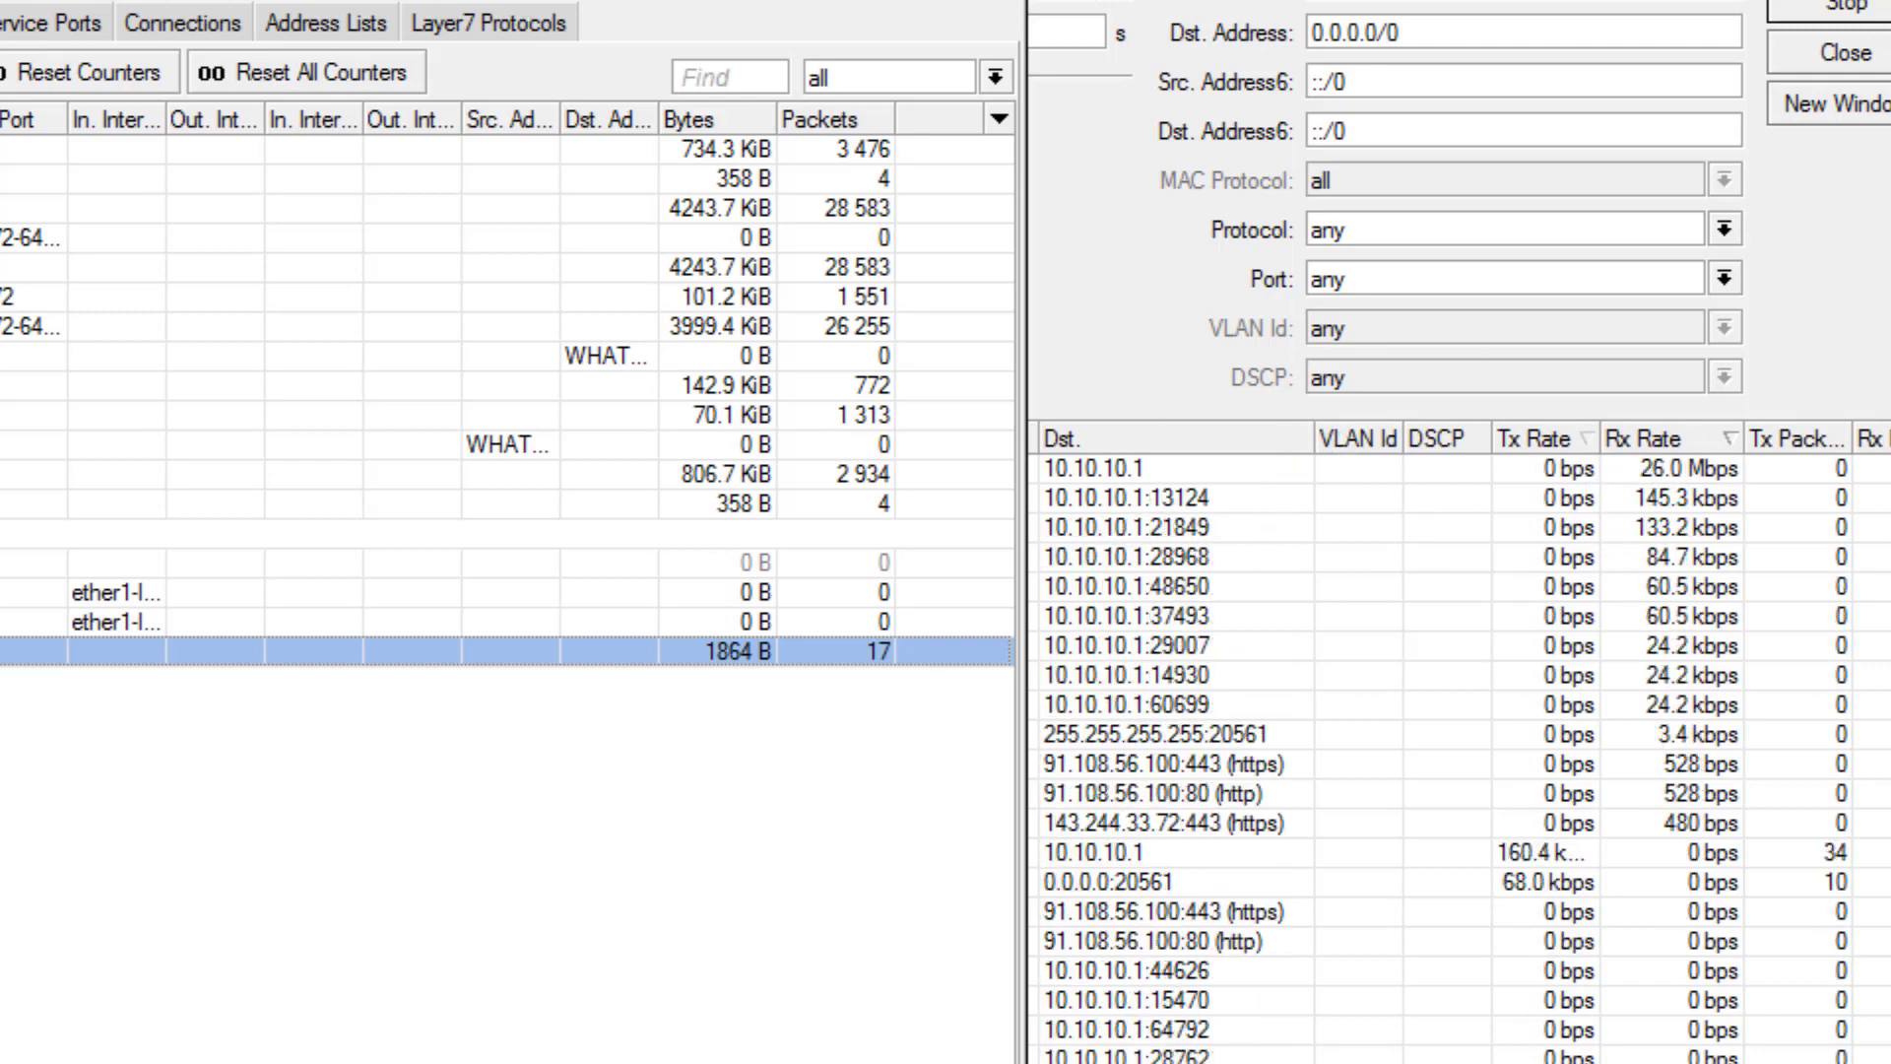
Step: Copy the forward drop rule, set the copy's chain to input for source address 192.168.100.254, and apply it
key("Return")
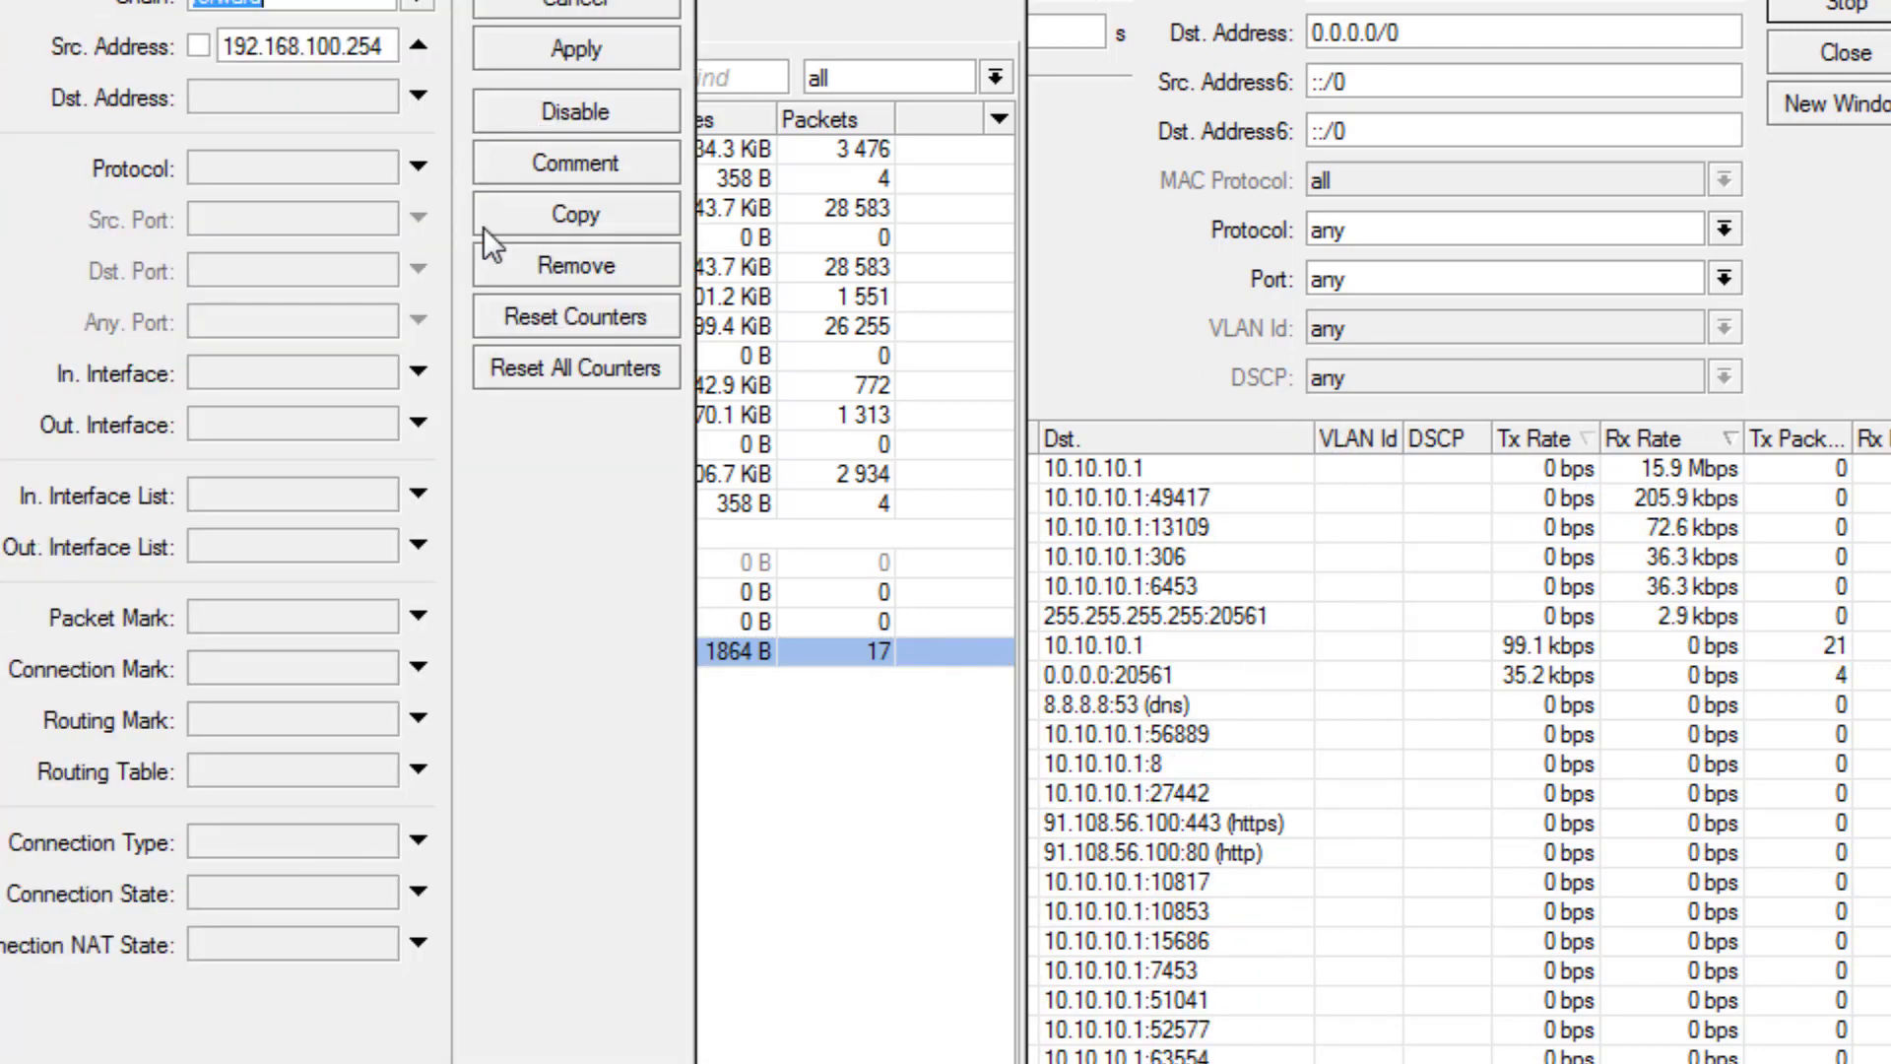
left_click(299, 4)
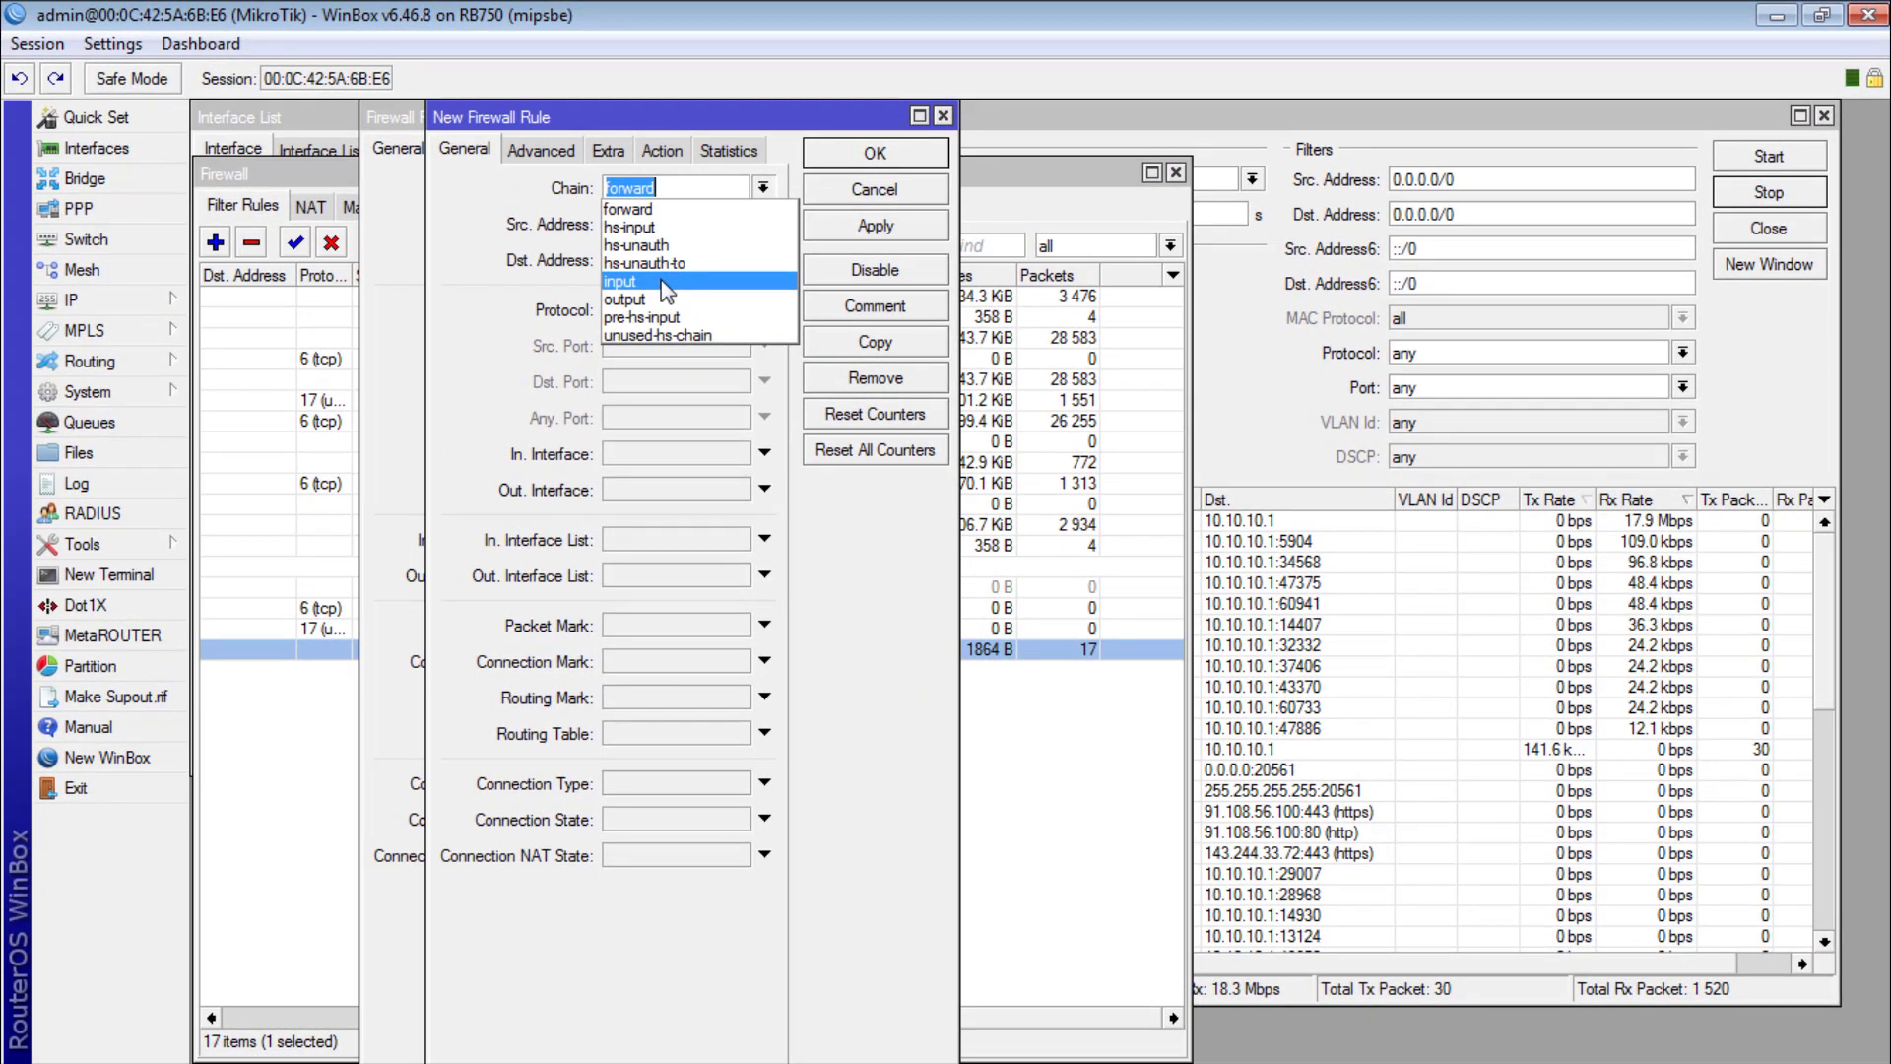
left_click(662, 282)
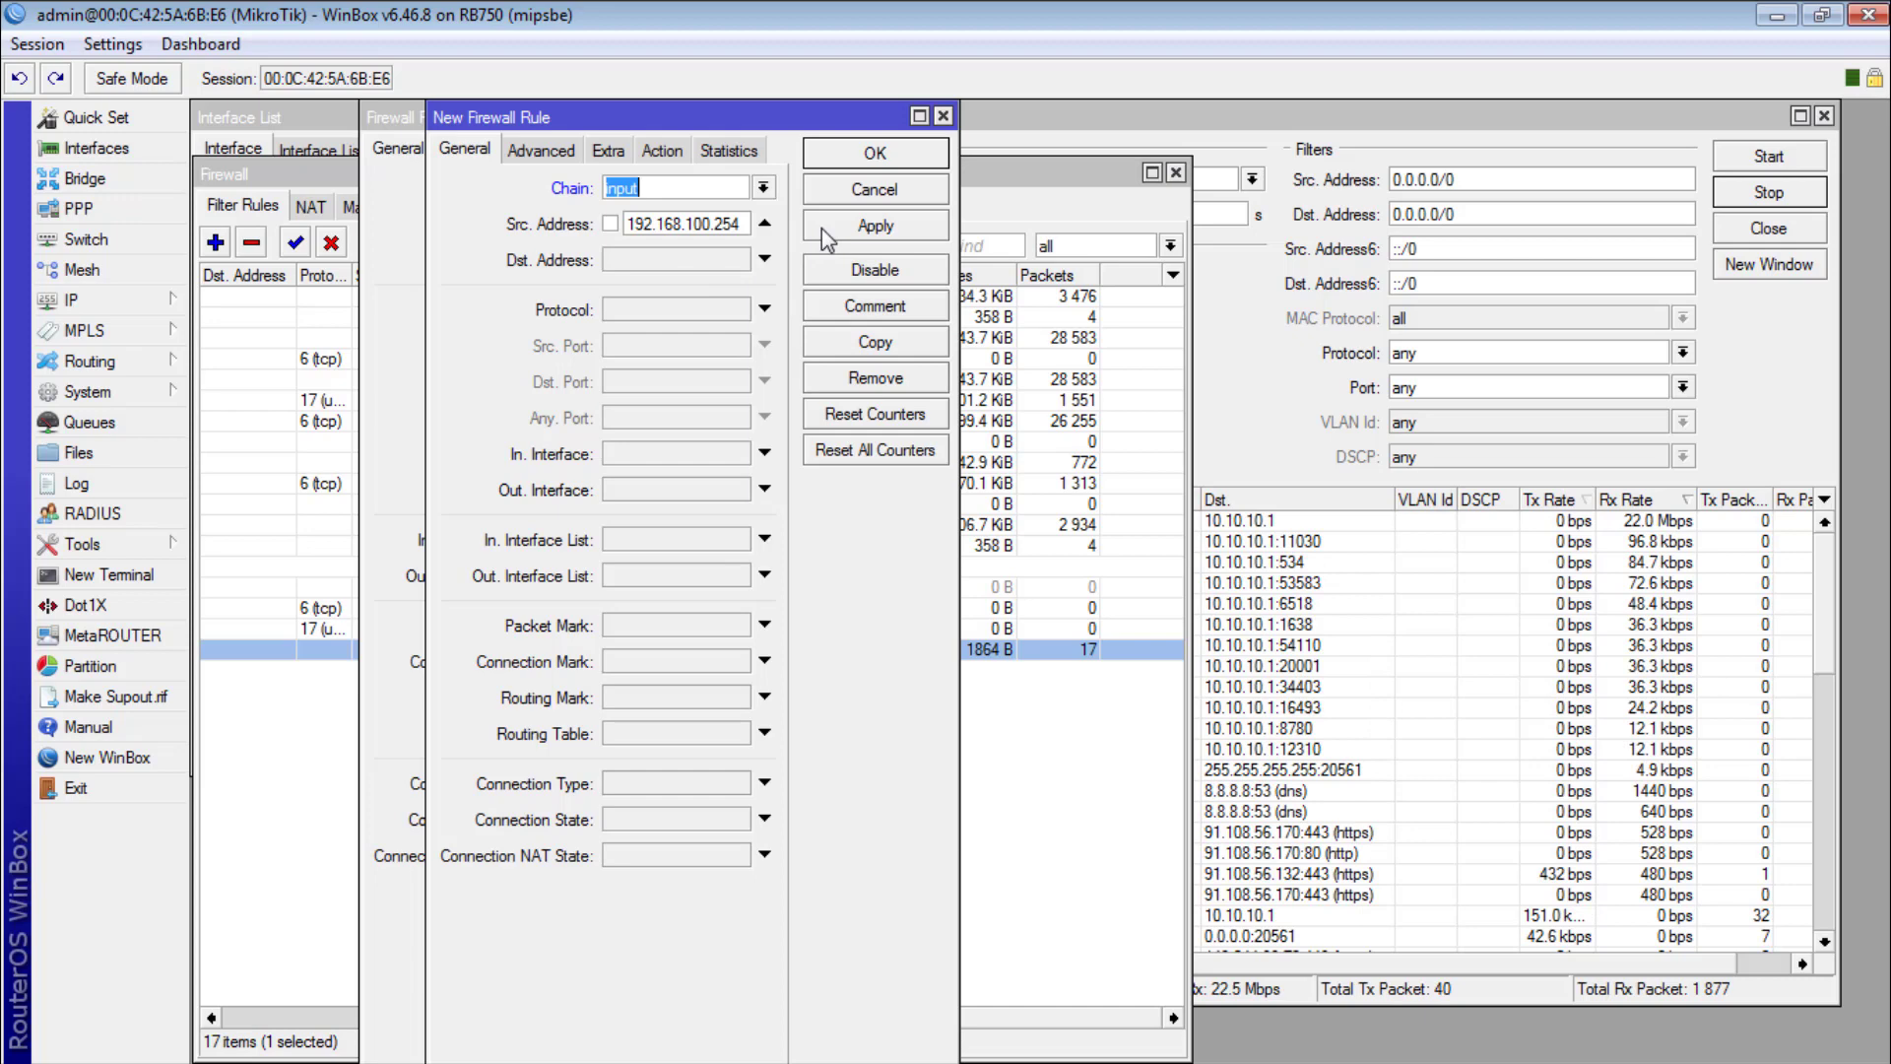
left_click(821, 229)
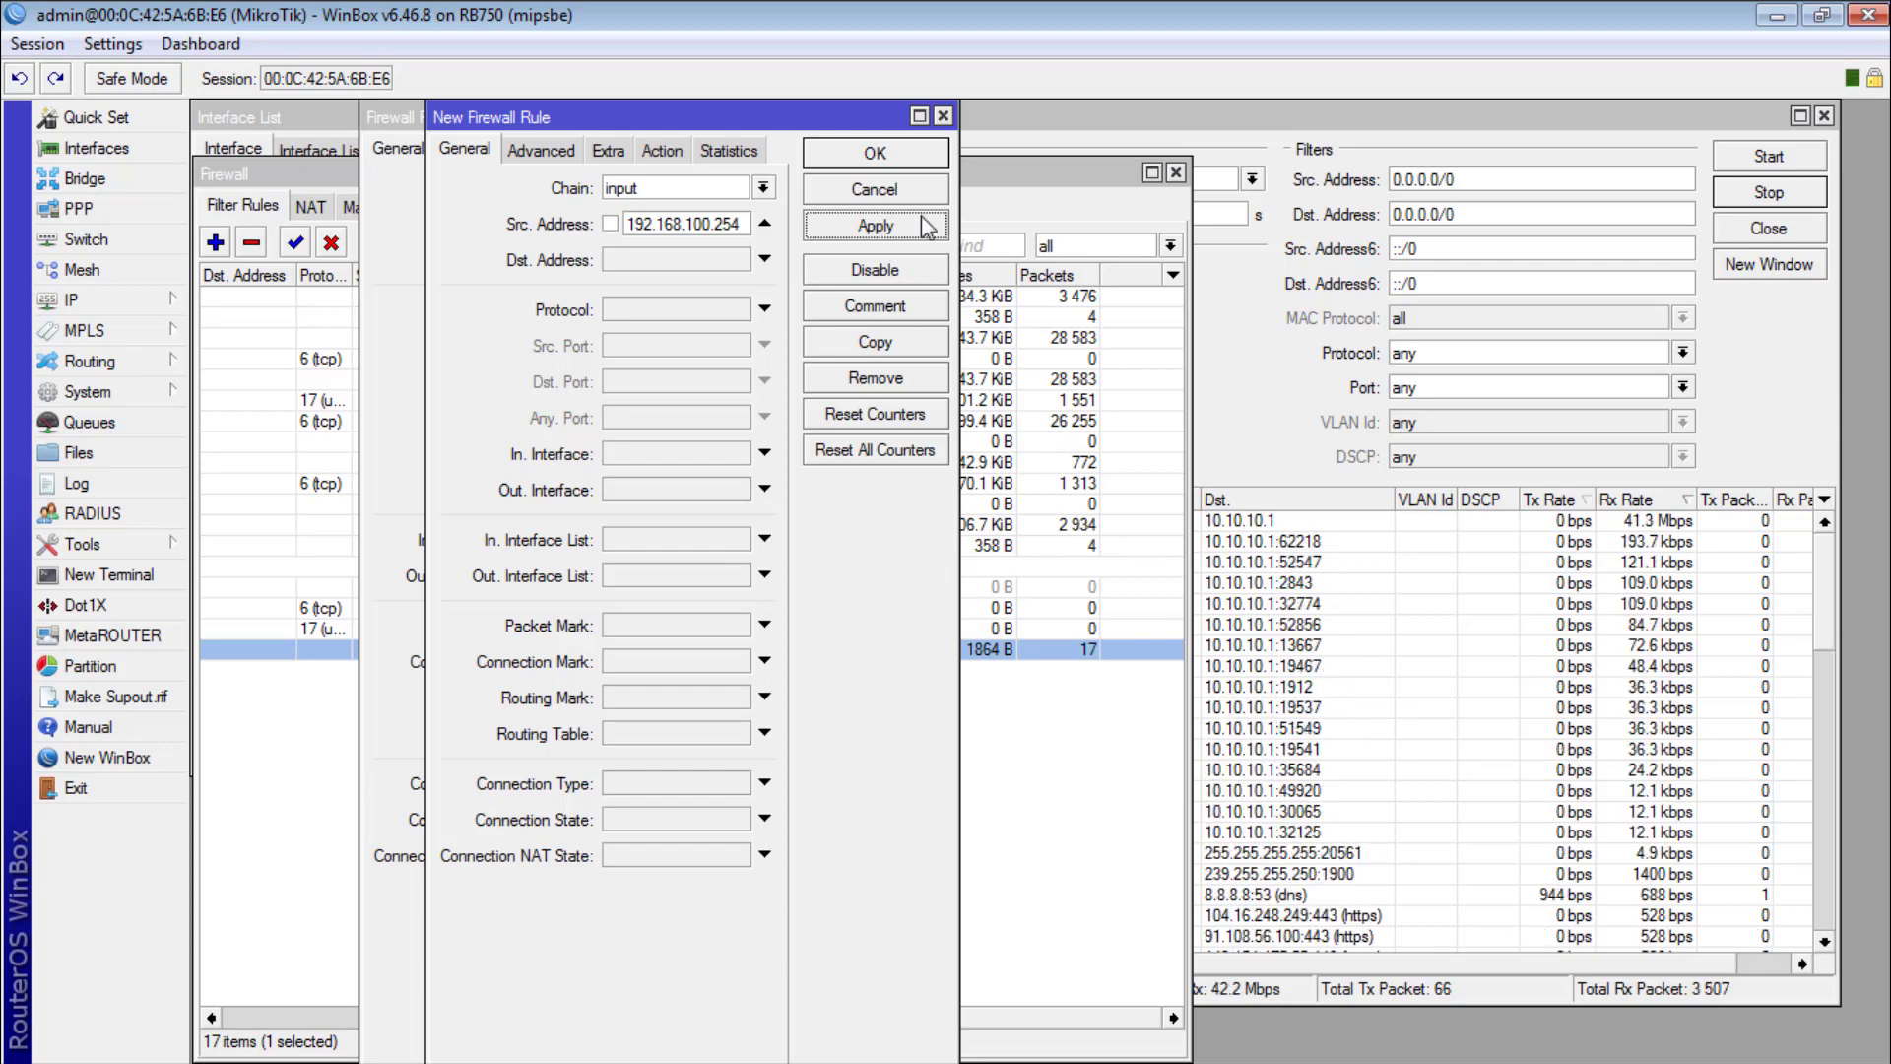
left_click(868, 226)
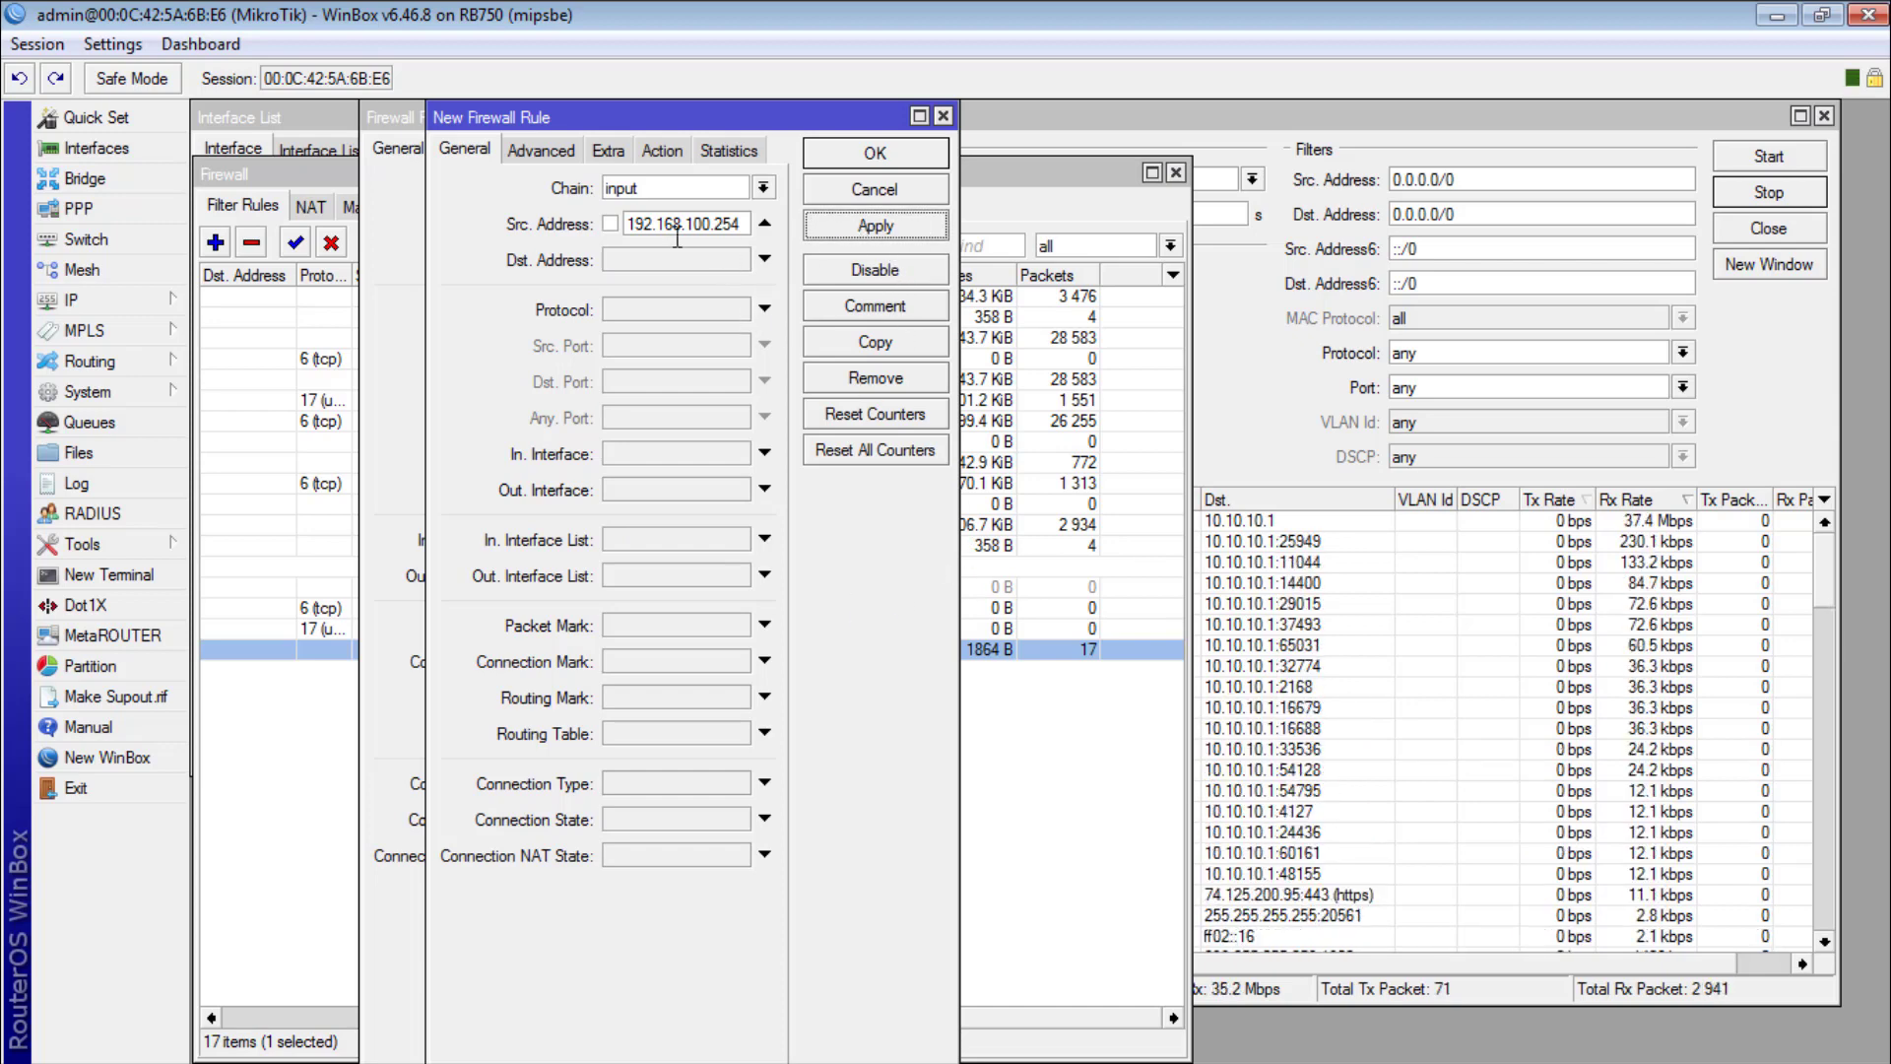
mouse_move(682, 224)
left_mouse_down()
mouse_move(737, 226)
mouse_move(644, 225)
left_mouse_up()
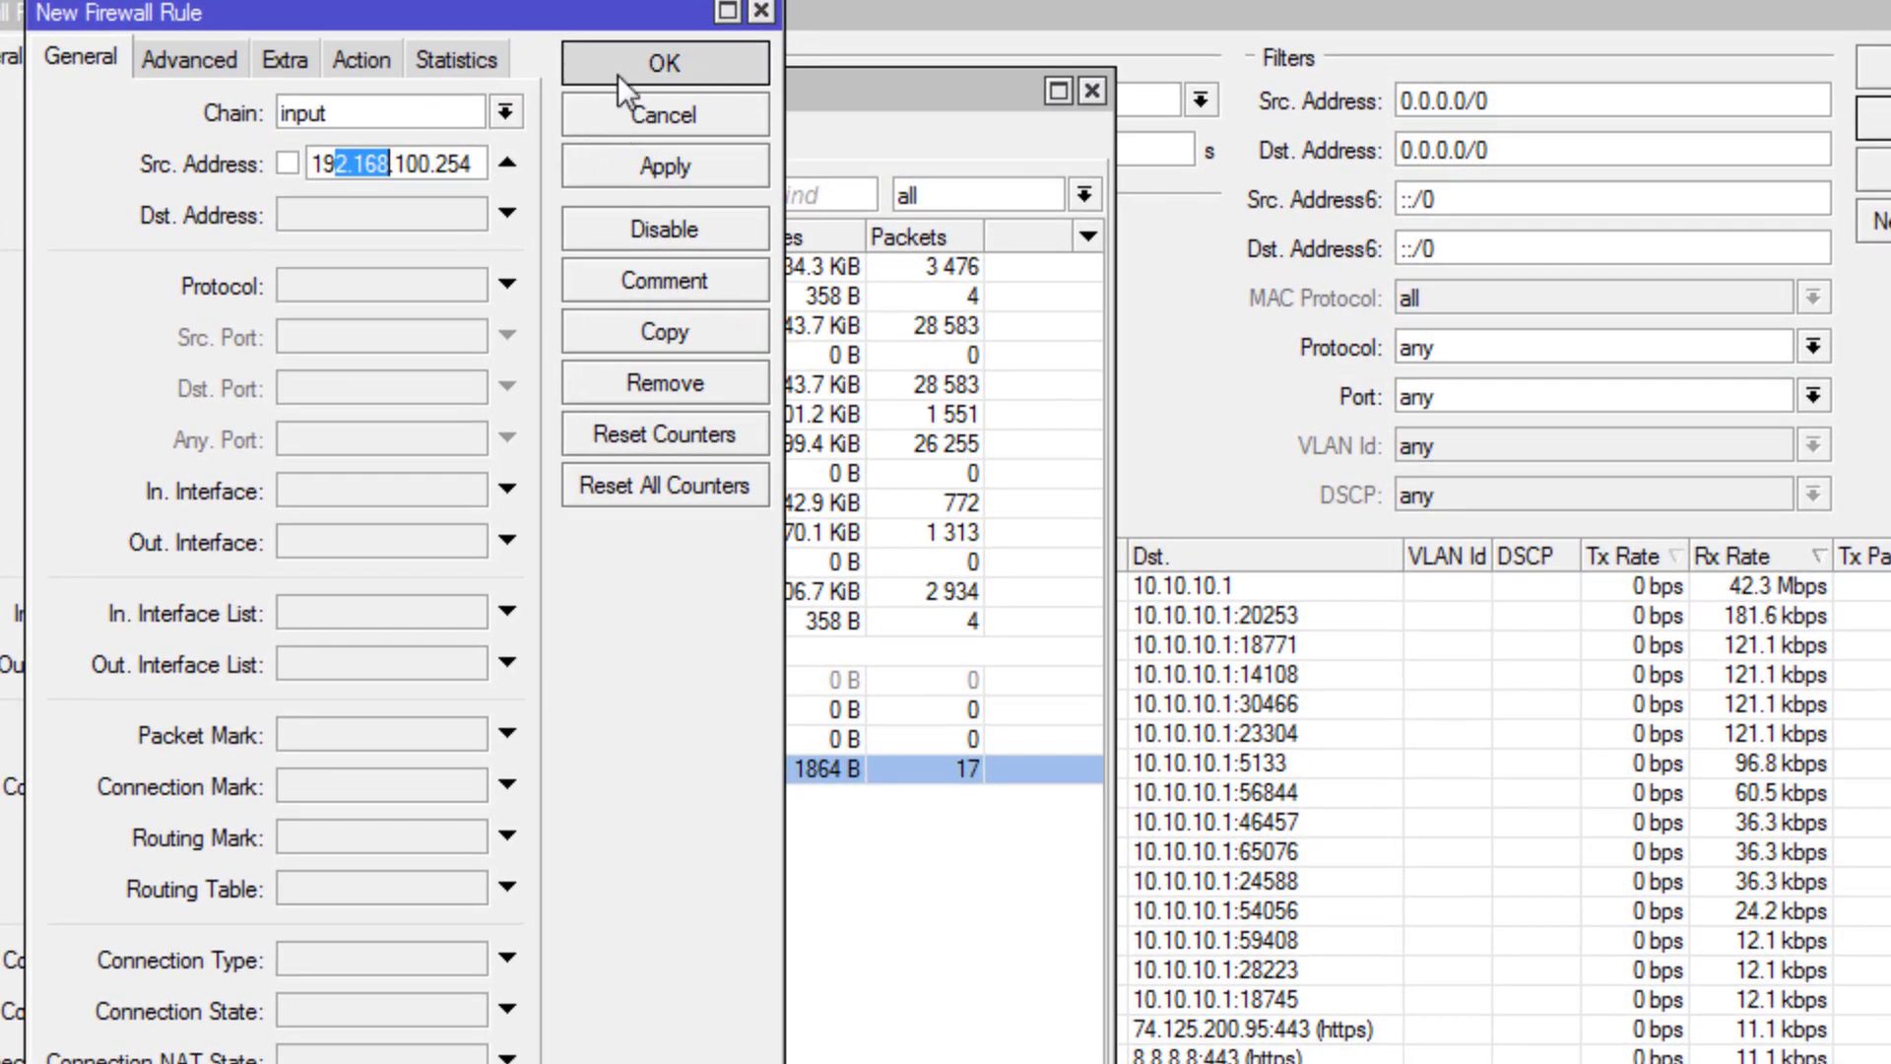
left_click(623, 65)
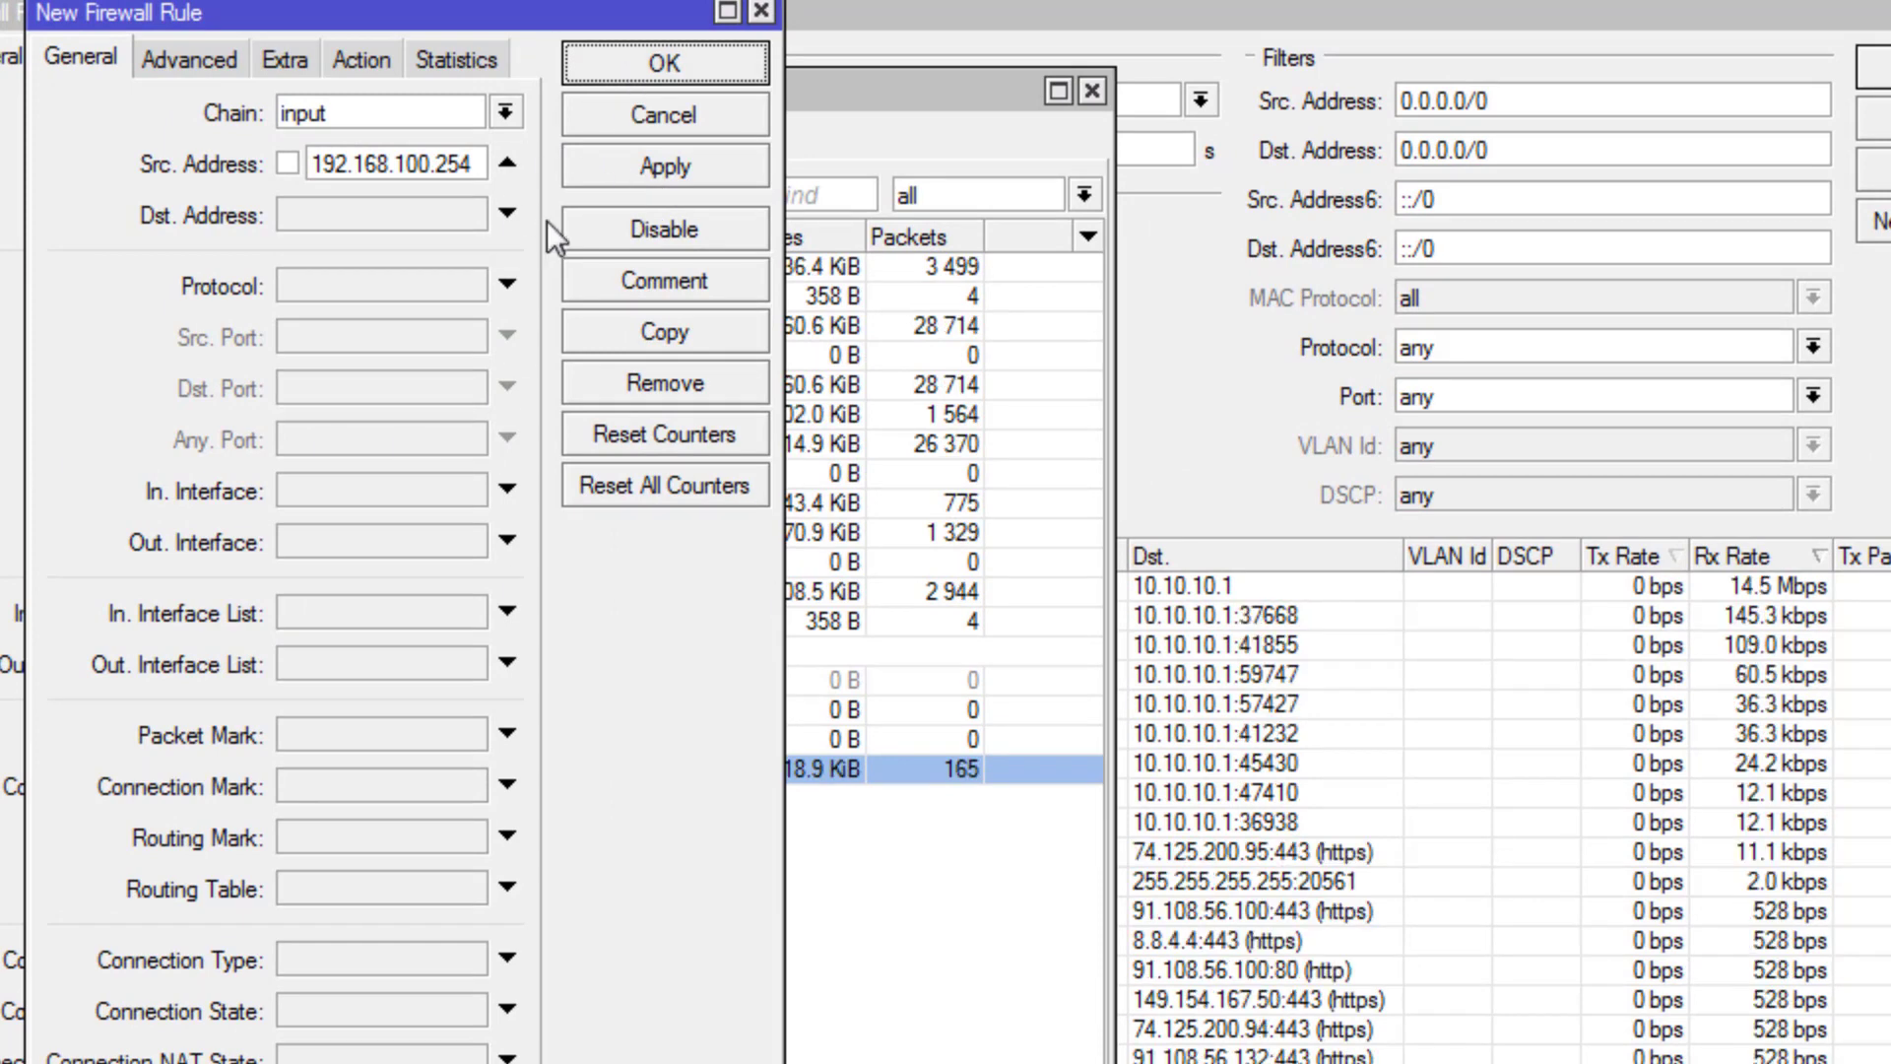
left_click(635, 175)
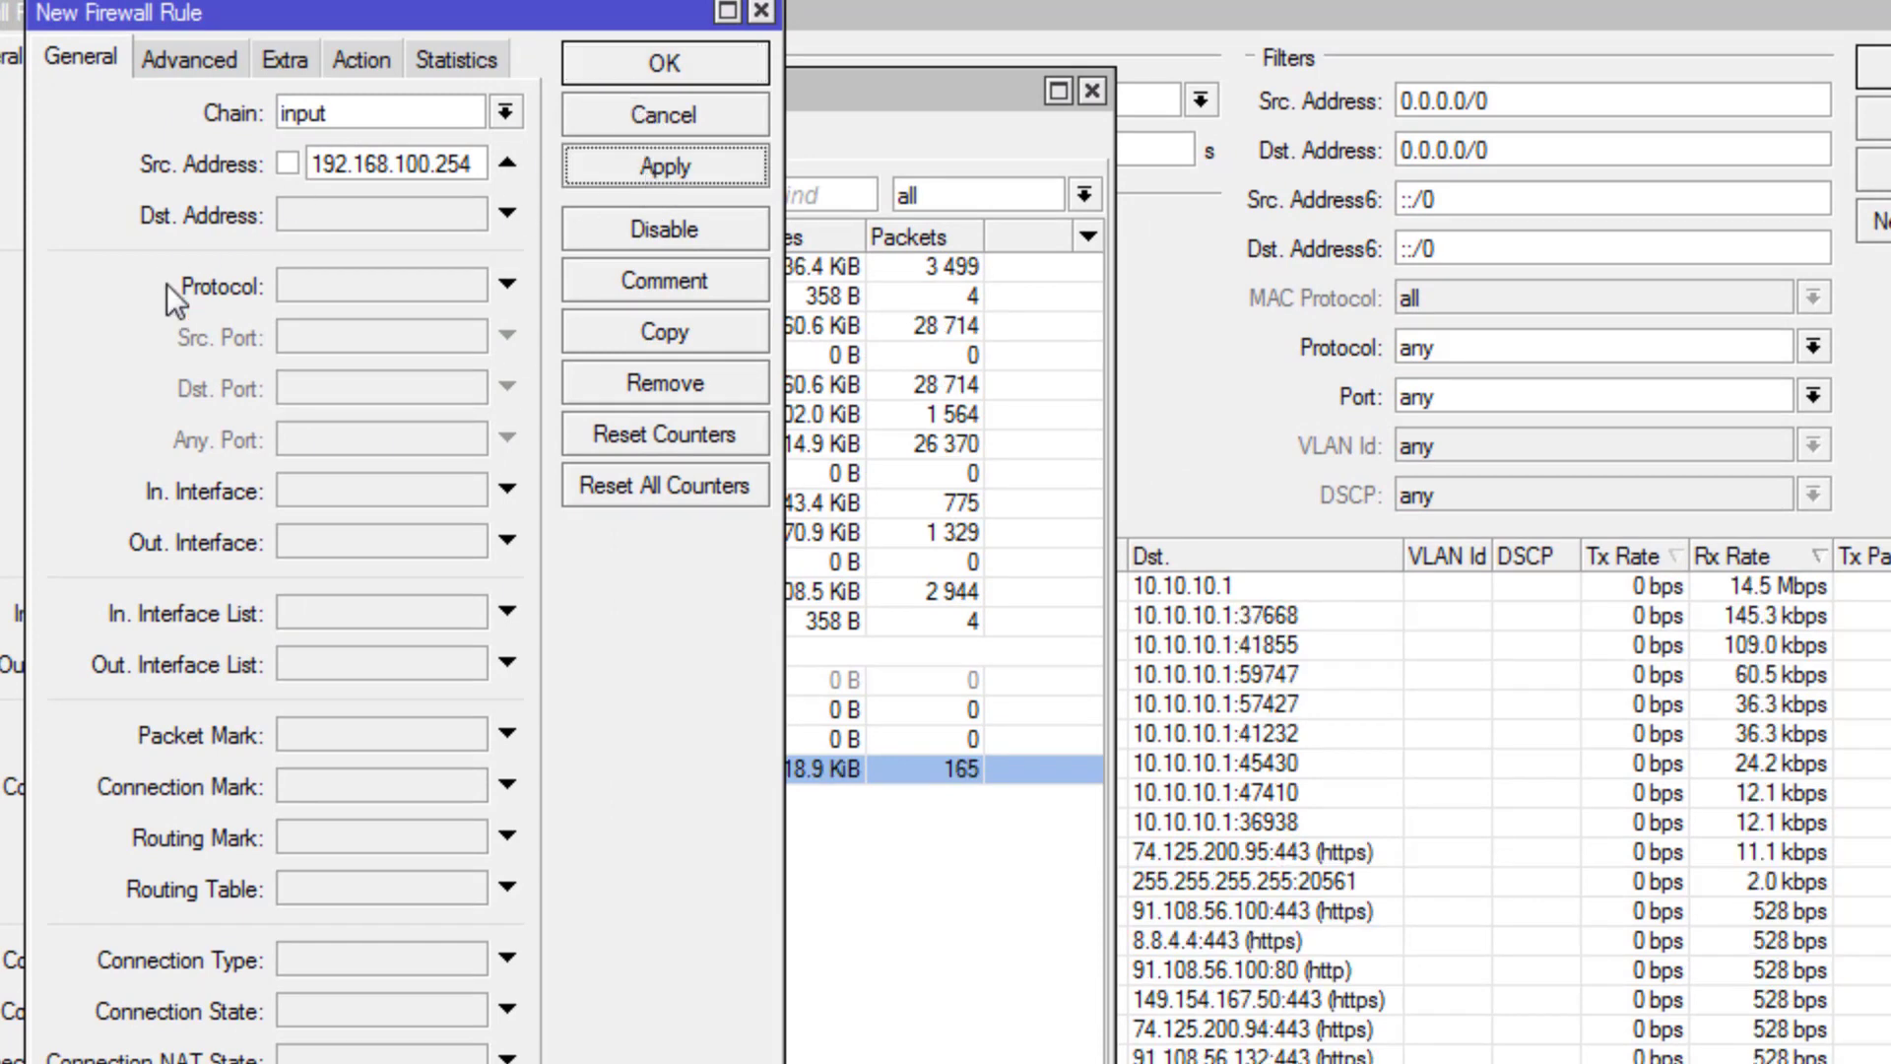
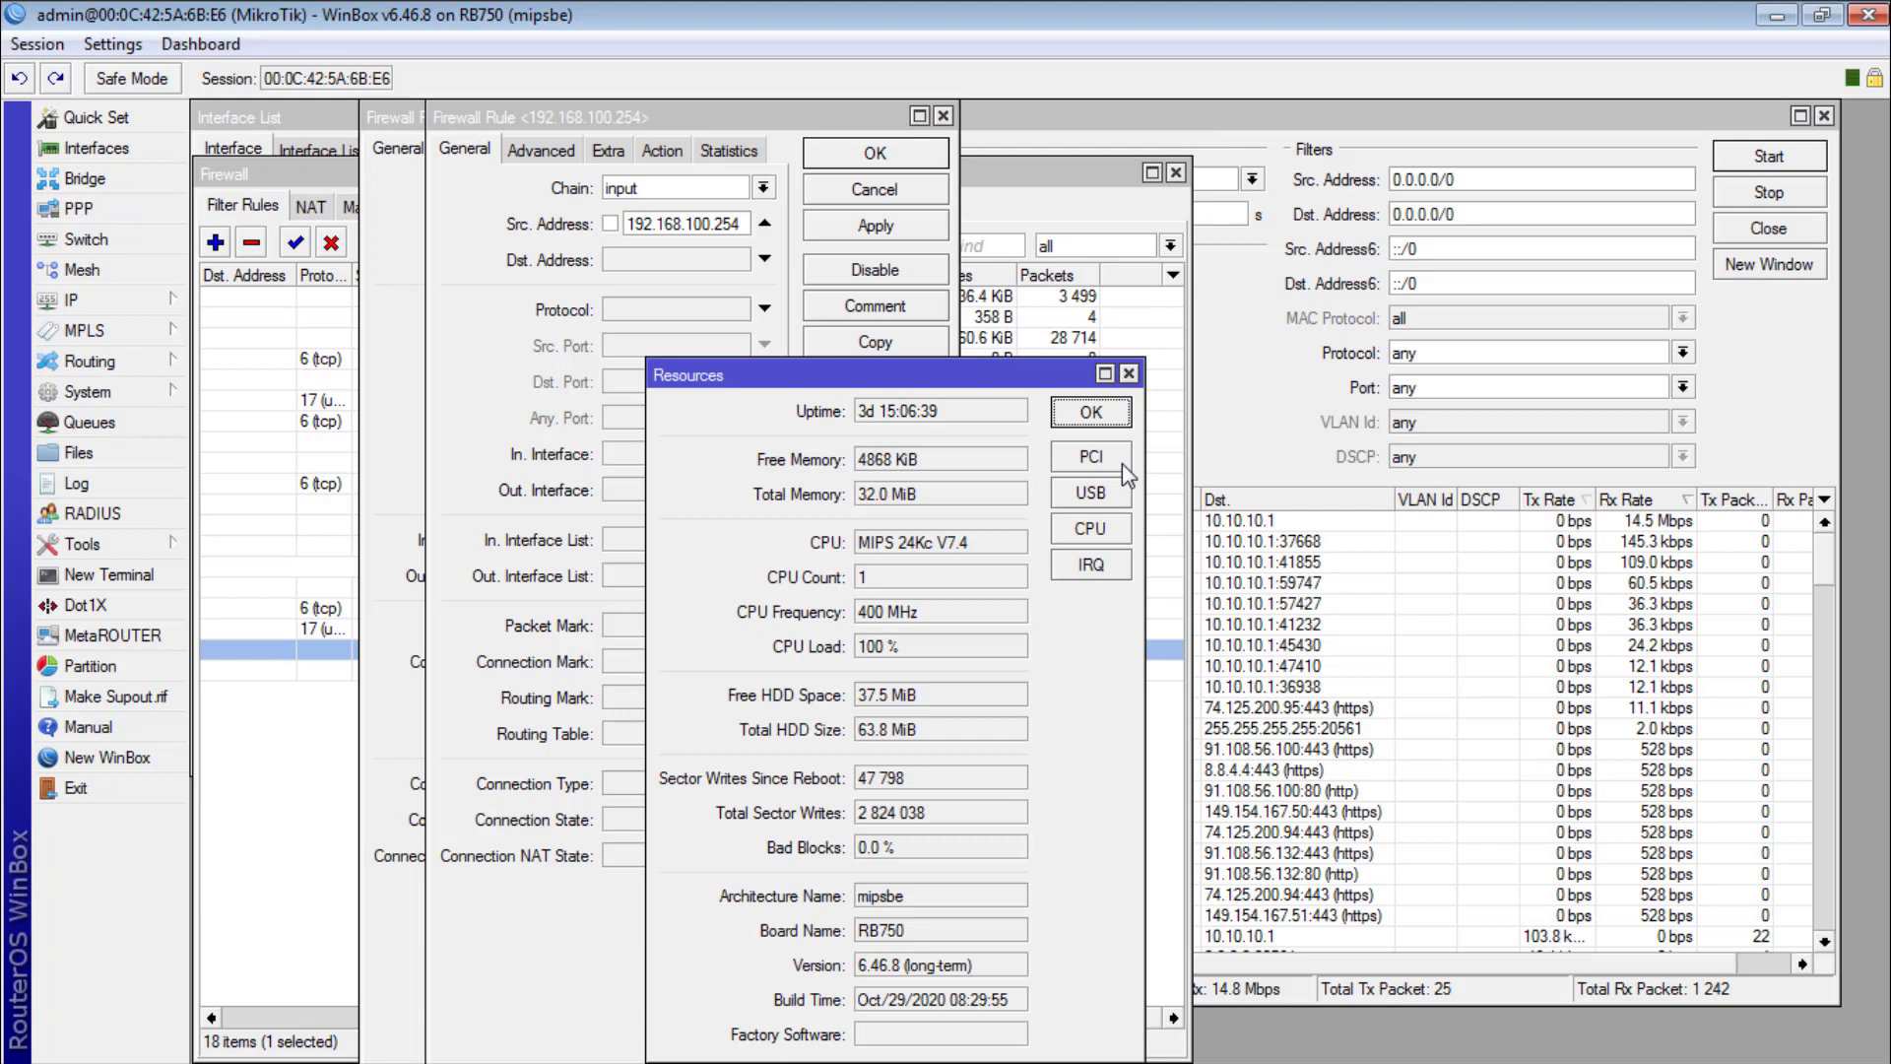
Step: Examine the router's CPU load in the system resources, with that window moved clear of the firewall rule windows
left_click_drag(943, 654, 857, 690)
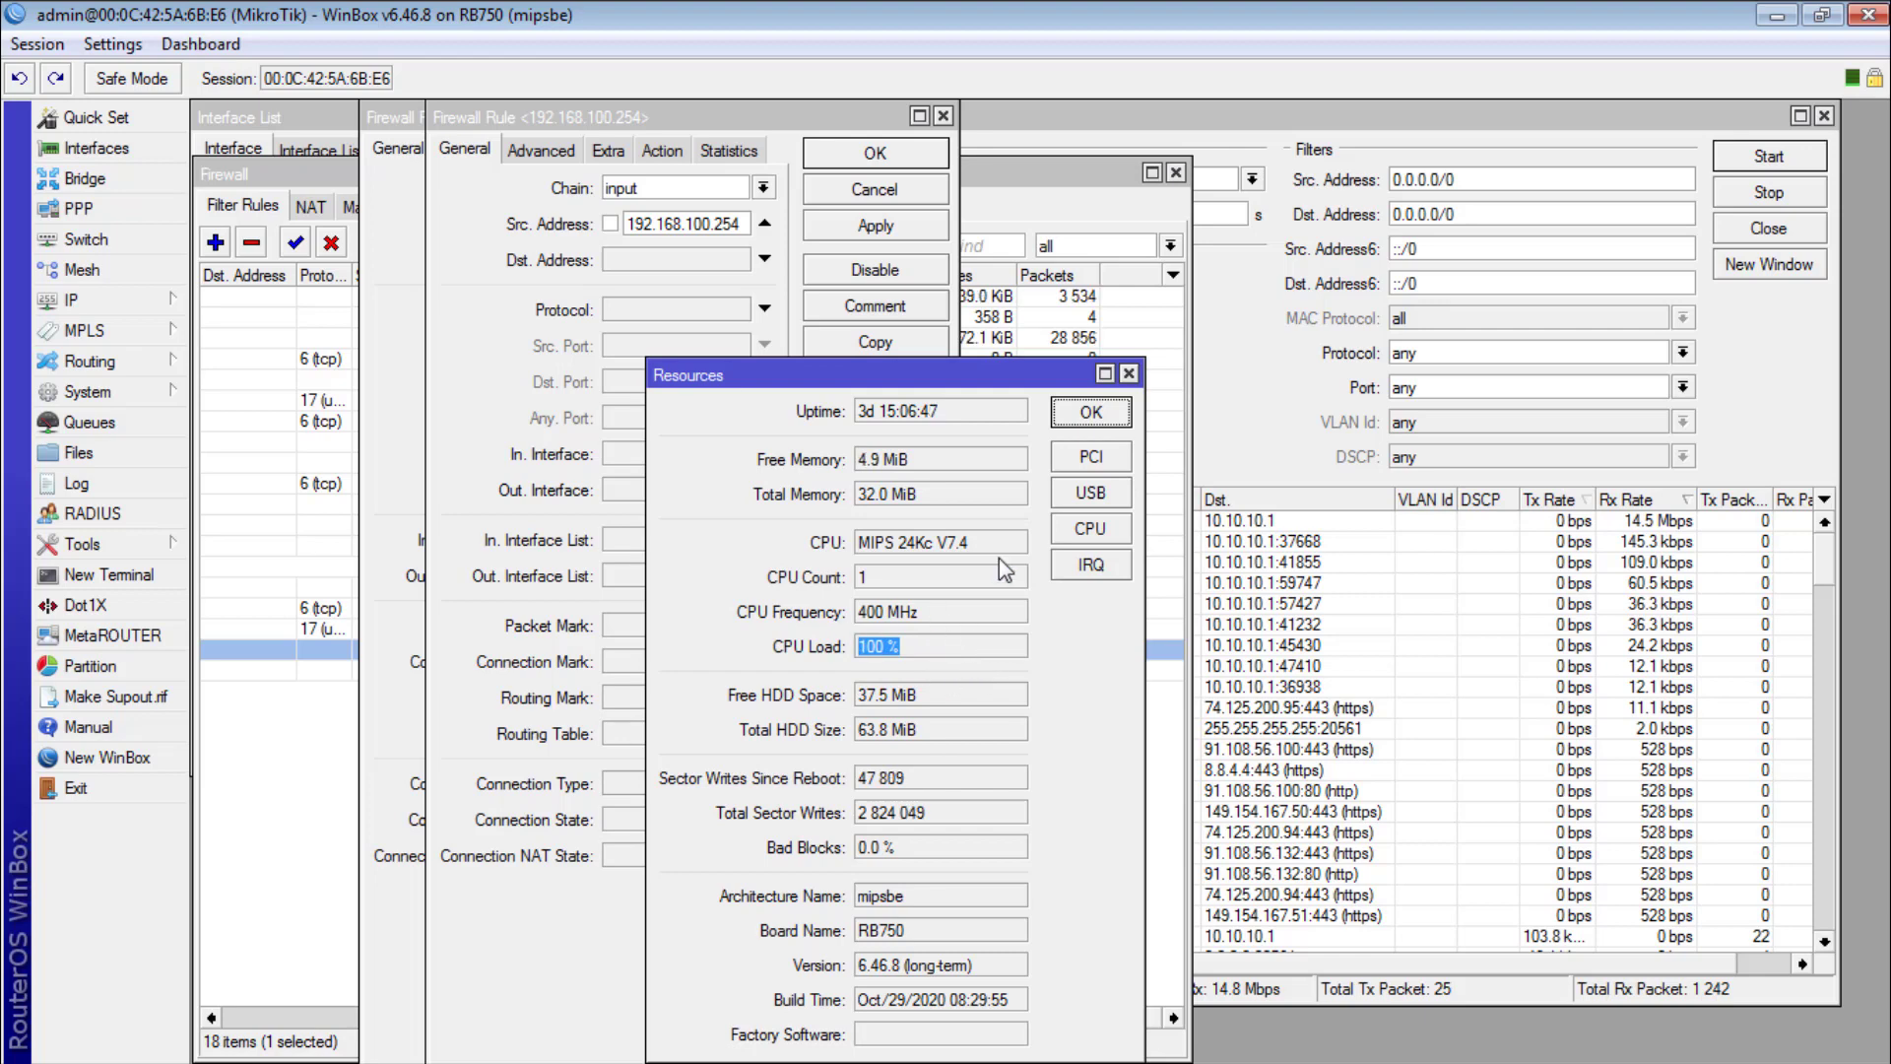
left_click_drag(977, 374, 1264, 116)
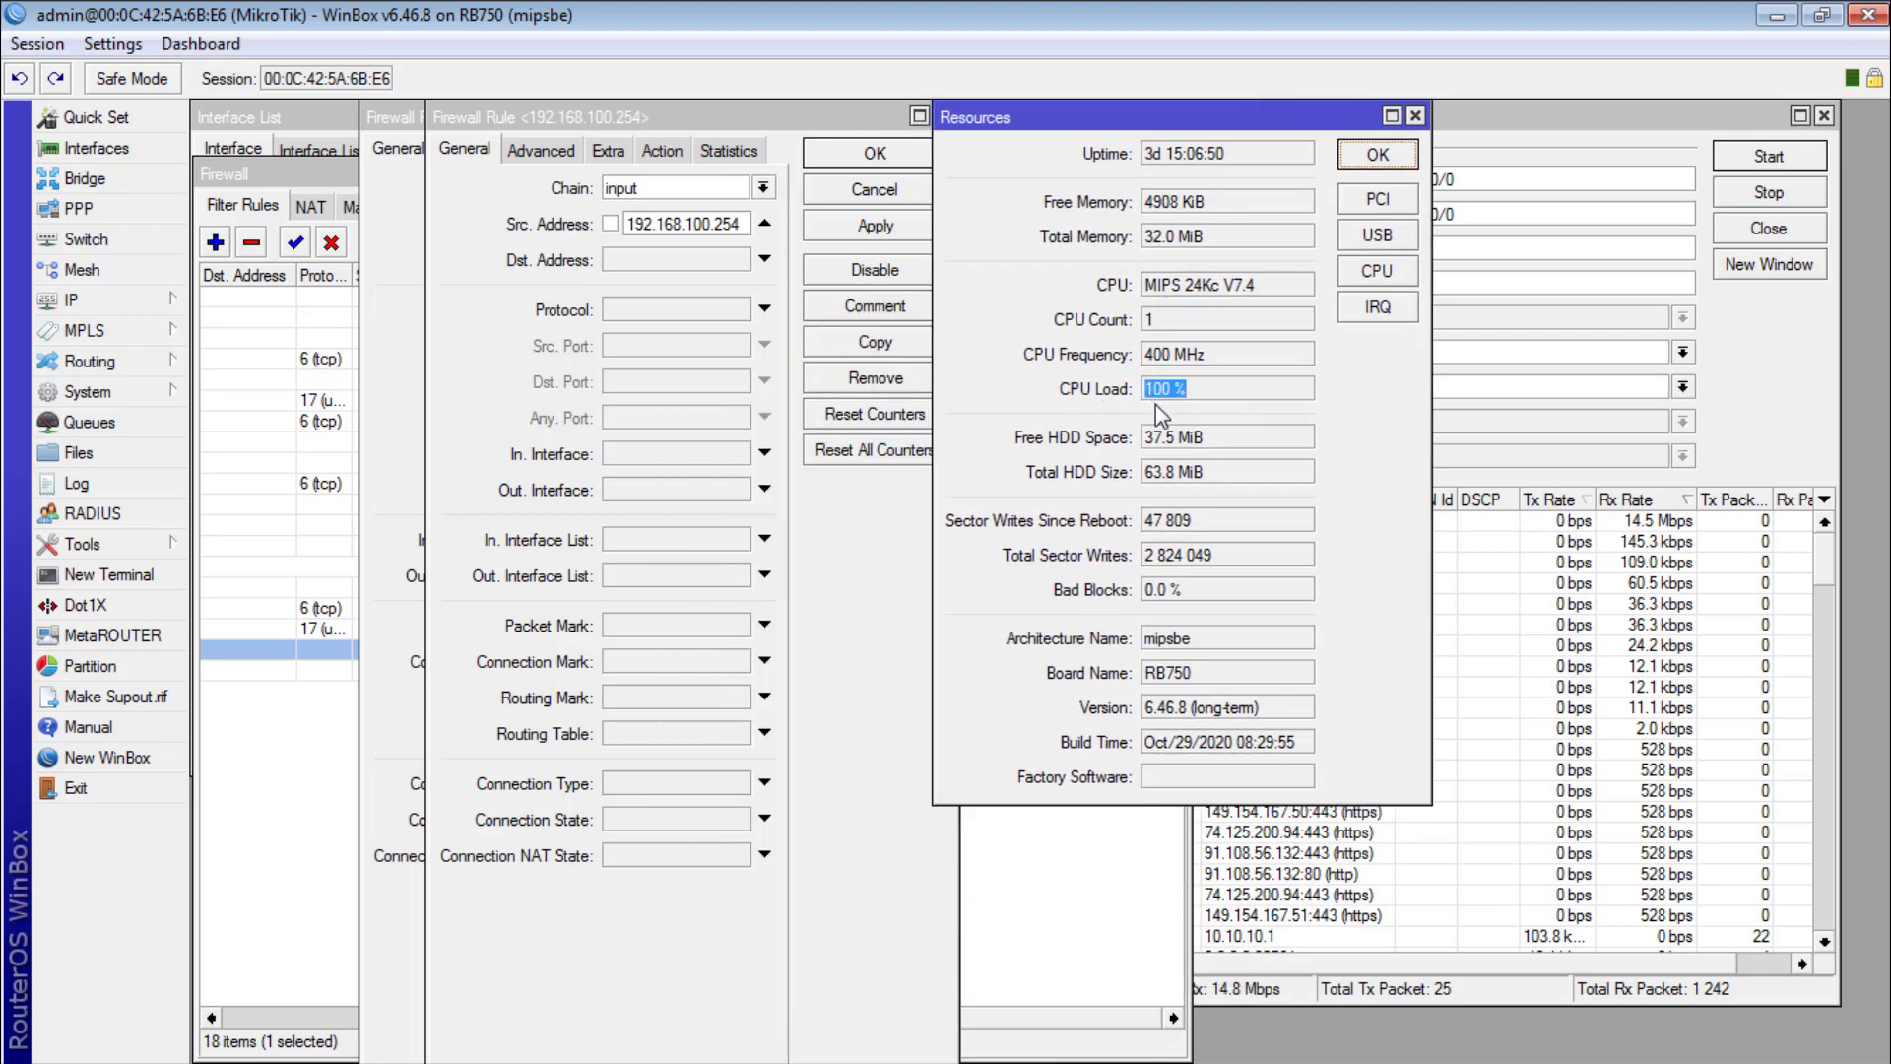
left_click_drag(1086, 399, 1279, 389)
Step: Save and close the open firewall rule windows and bring the filter rules list back to the front
left_click(837, 240)
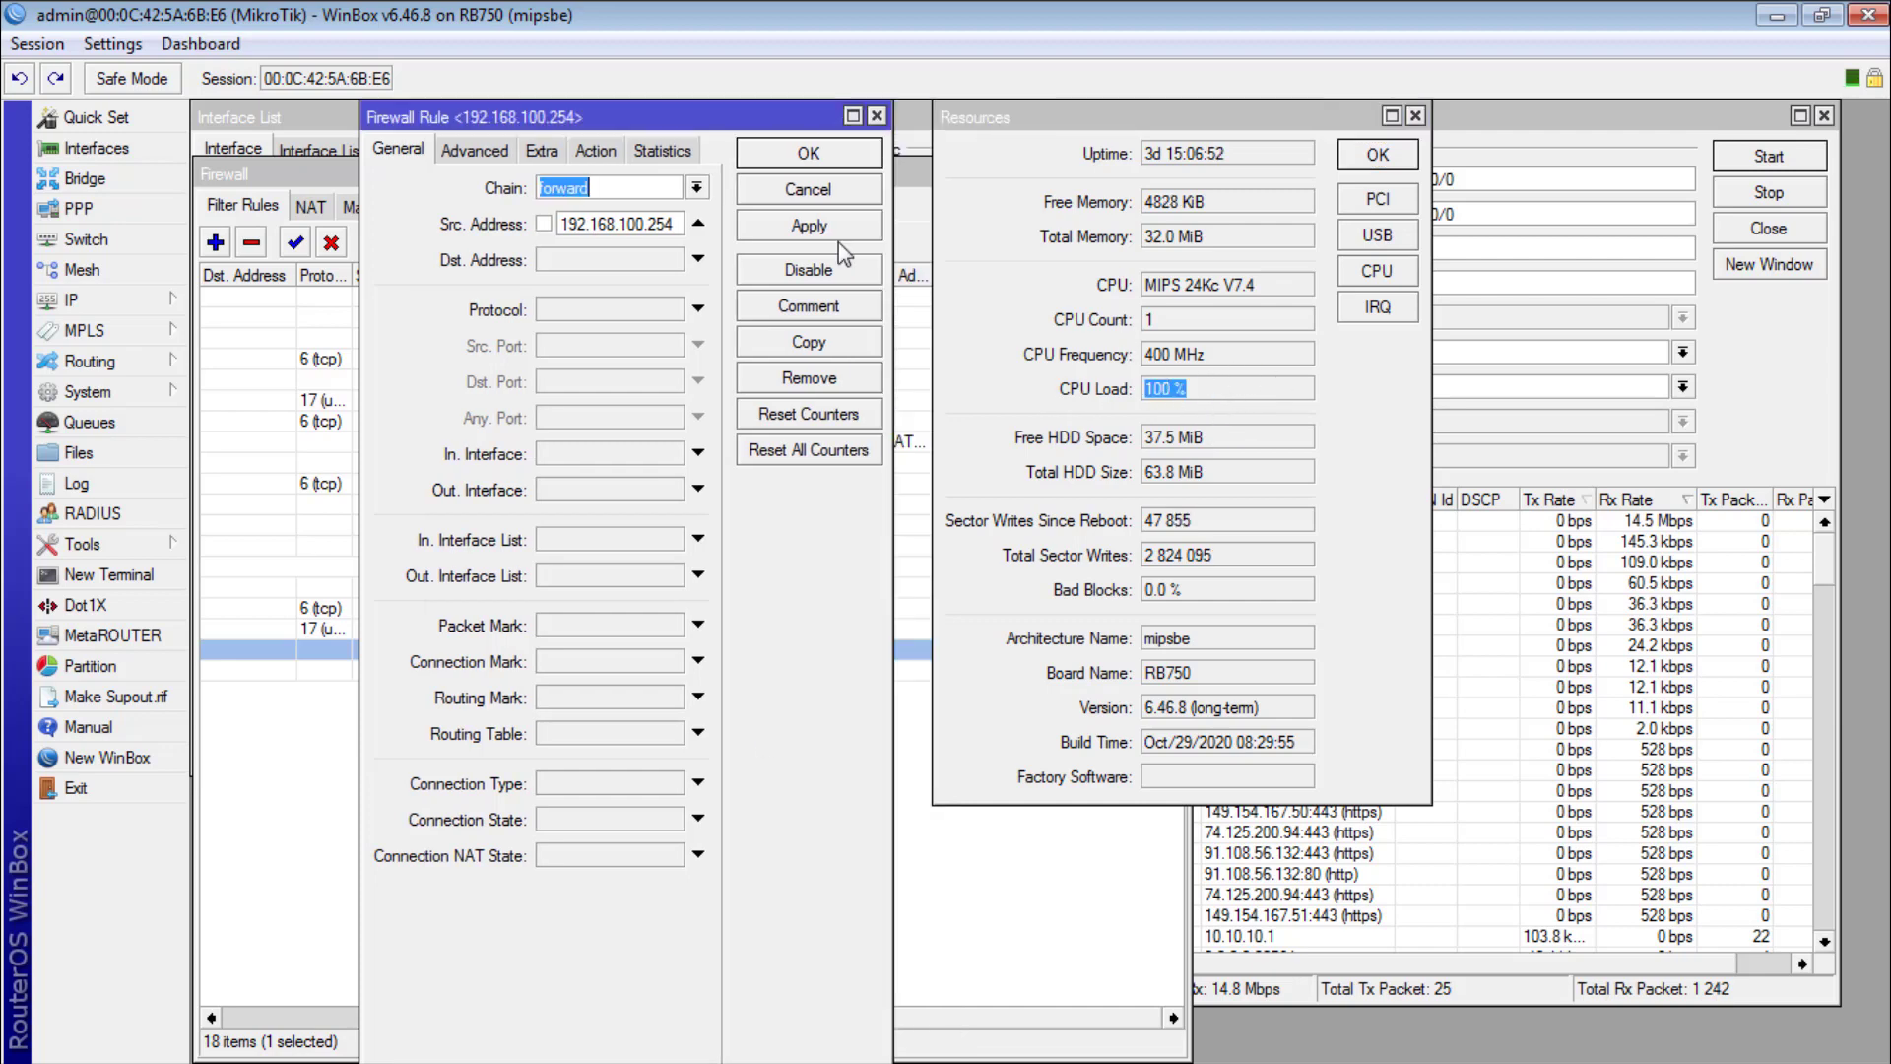
left_click(837, 228)
left_click(809, 154)
left_click(678, 771)
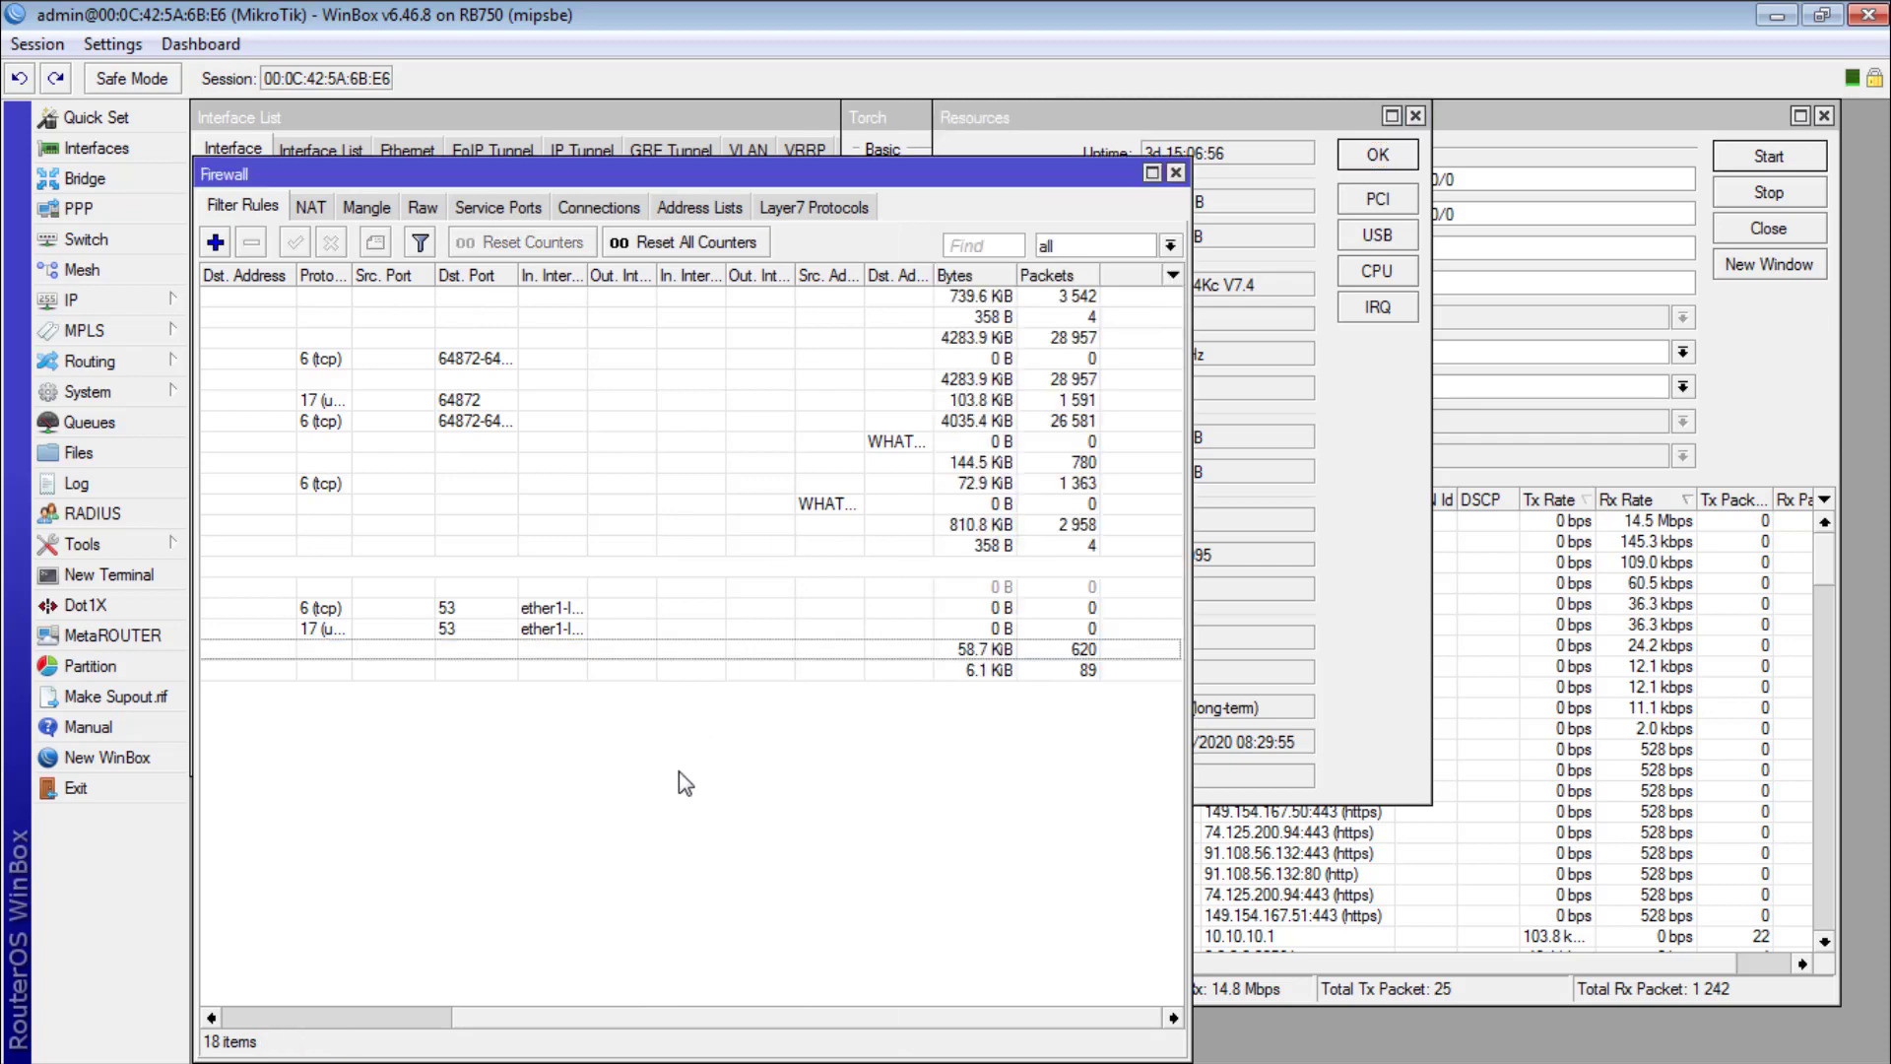
Step: Compare the byte and packet counters of the forward and input drop rules for 192.168.100.254
left_click(1005, 670)
left_click(999, 630)
left_click(996, 666)
left_click(996, 652)
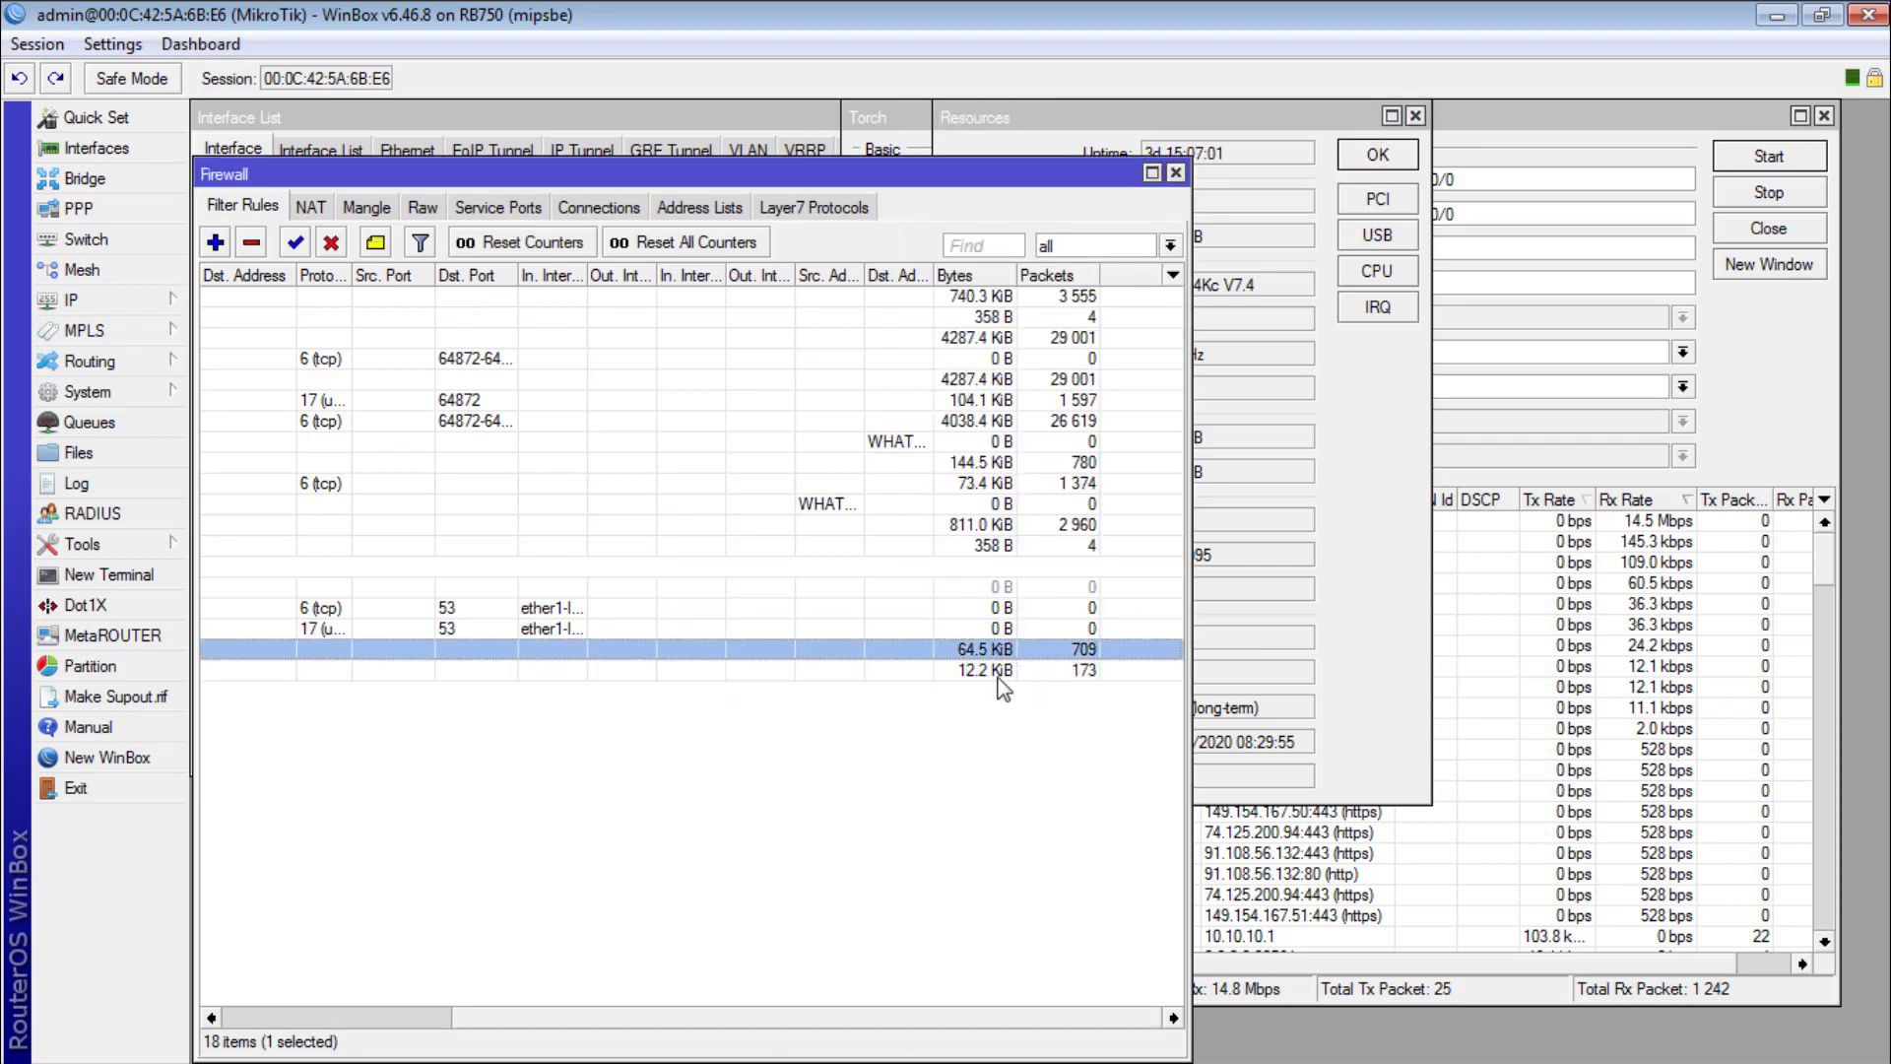
left_click(999, 674)
left_click(993, 650)
left_click(990, 670)
left_click_drag(941, 1016, 1043, 990)
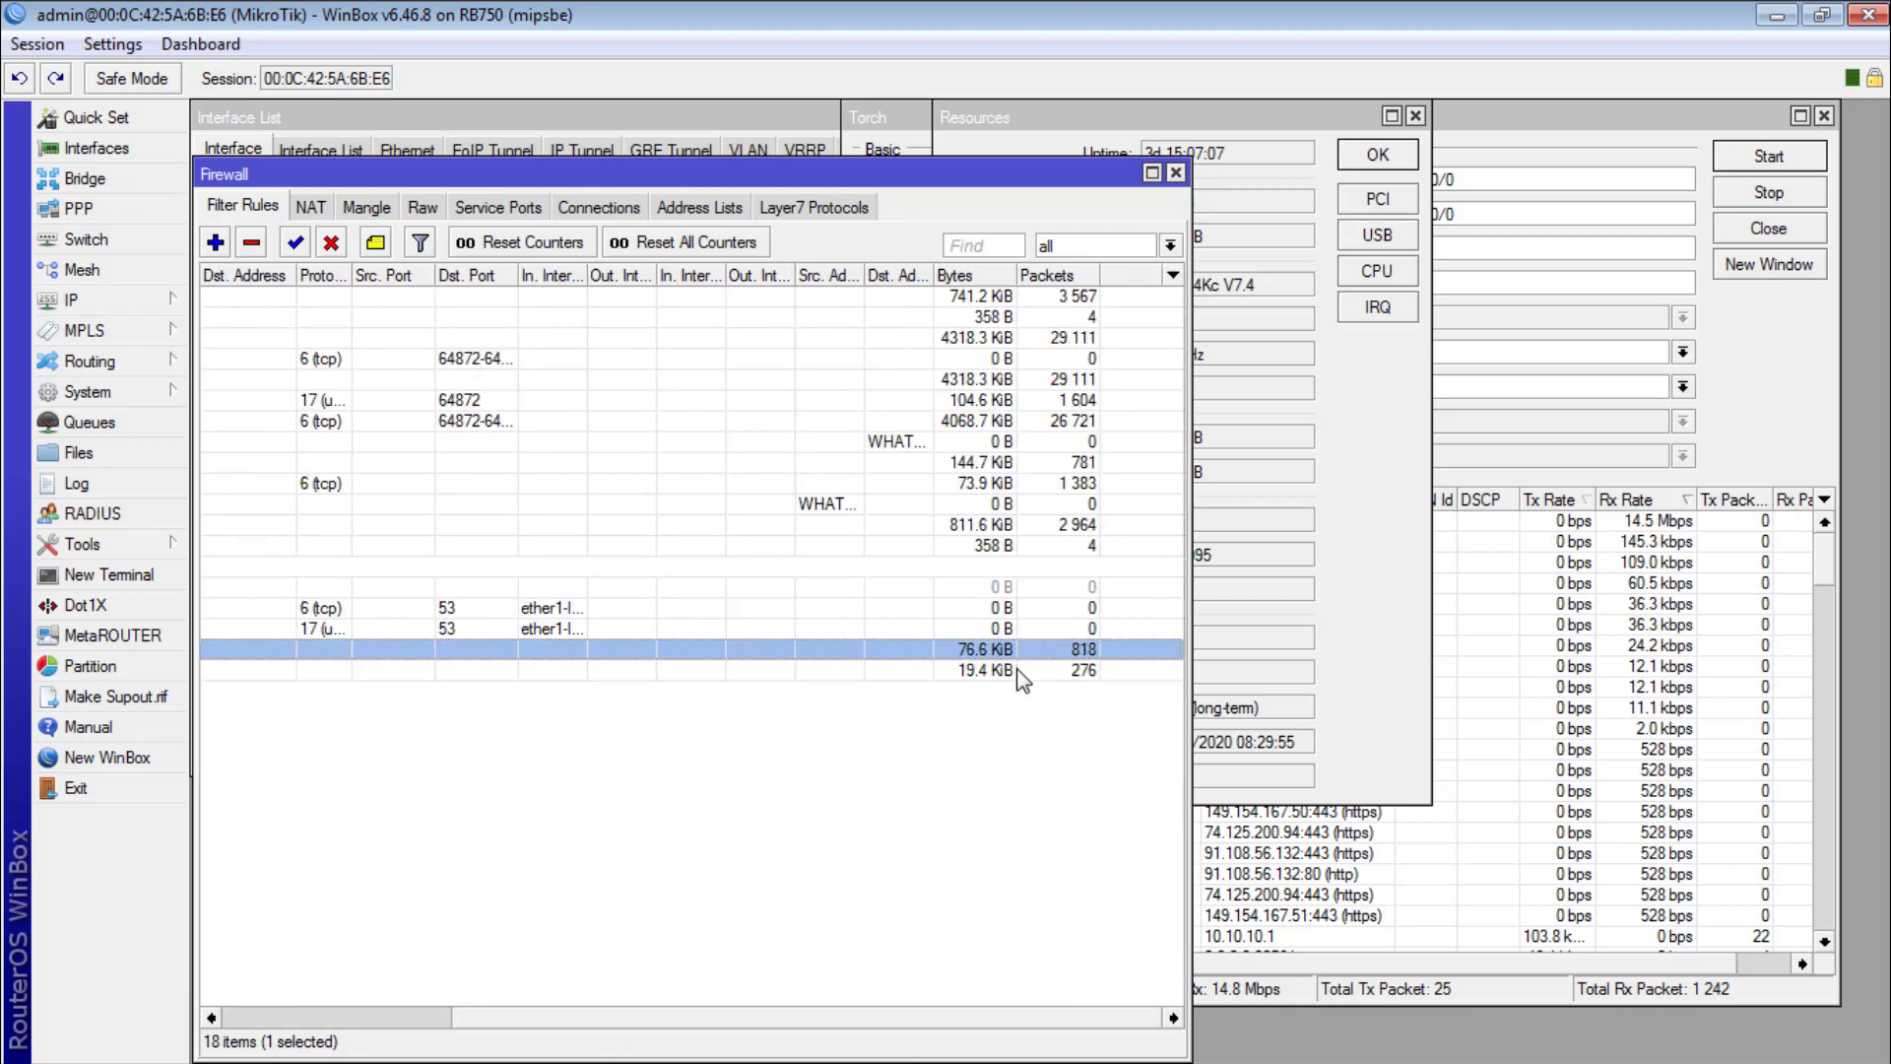
Step: Recheck the router's CPU load, close the resources window, and review the filter rules' counters
left_click(1269, 540)
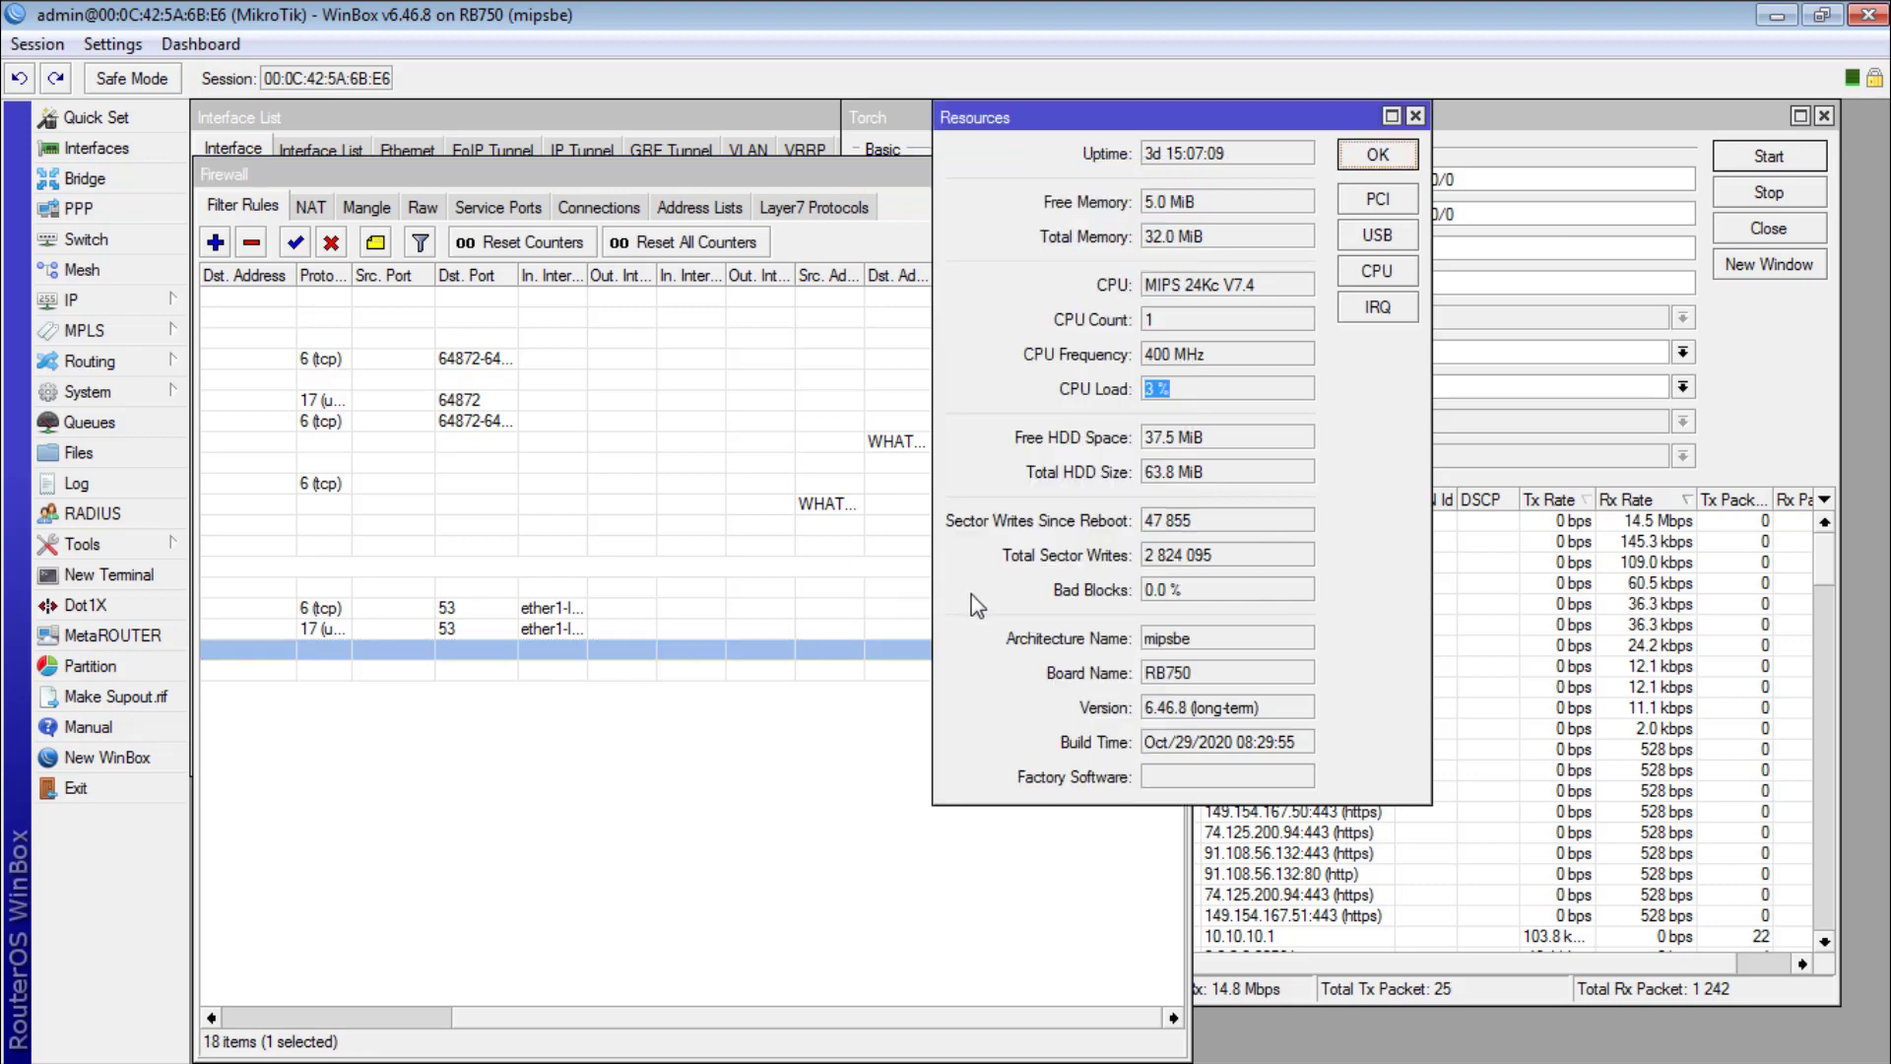
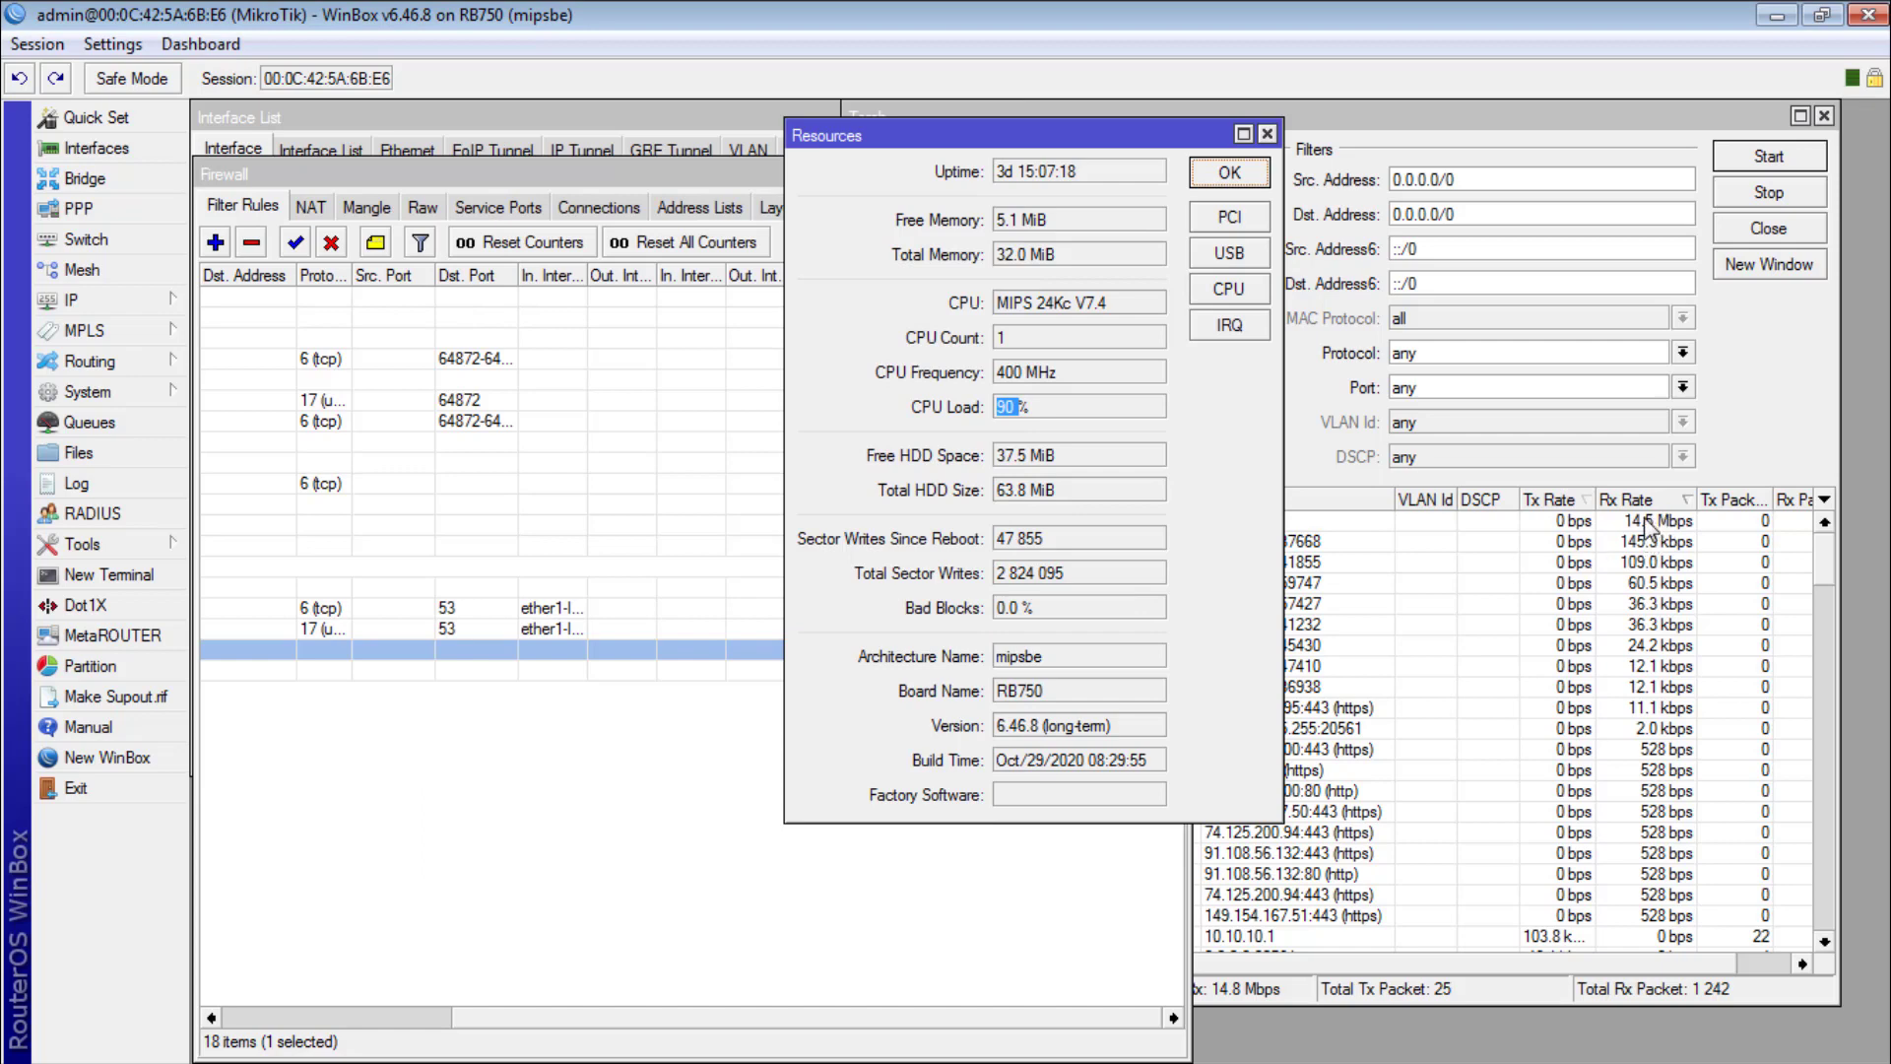
left_click(1228, 174)
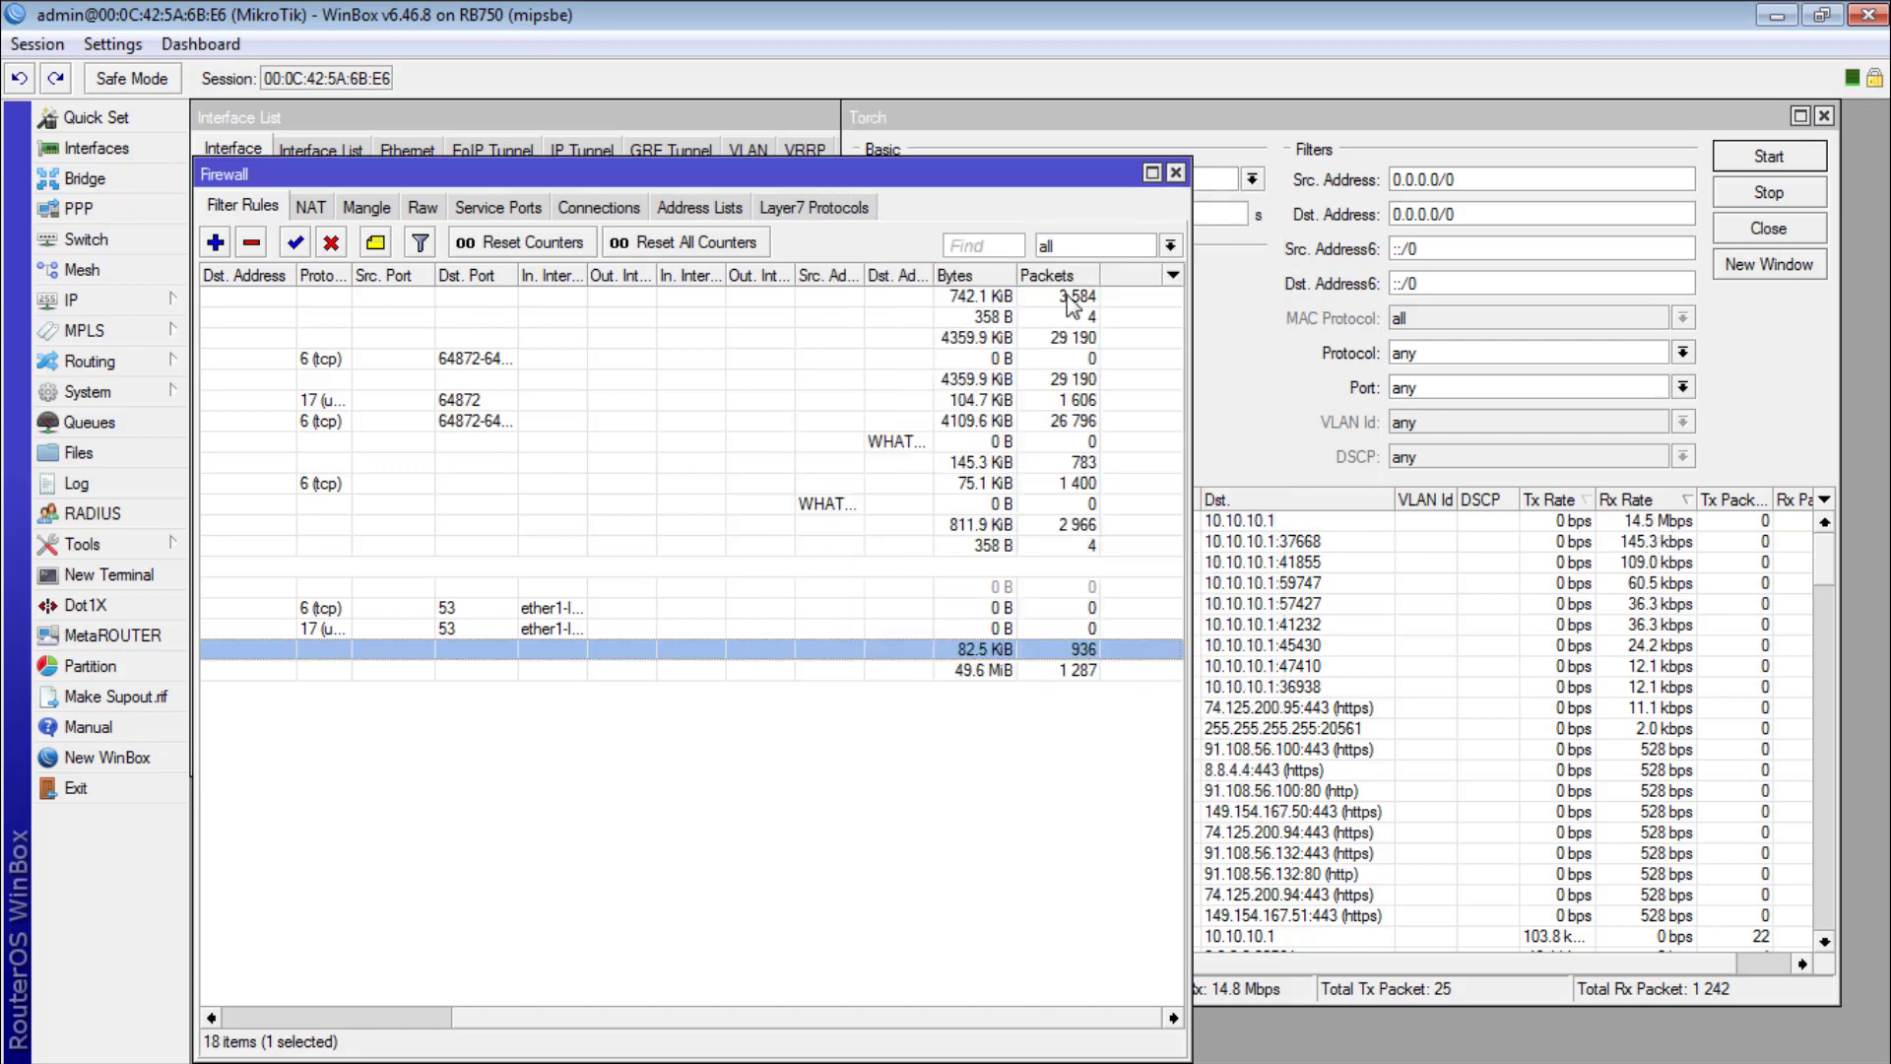
left_click_drag(782, 1027, 960, 970)
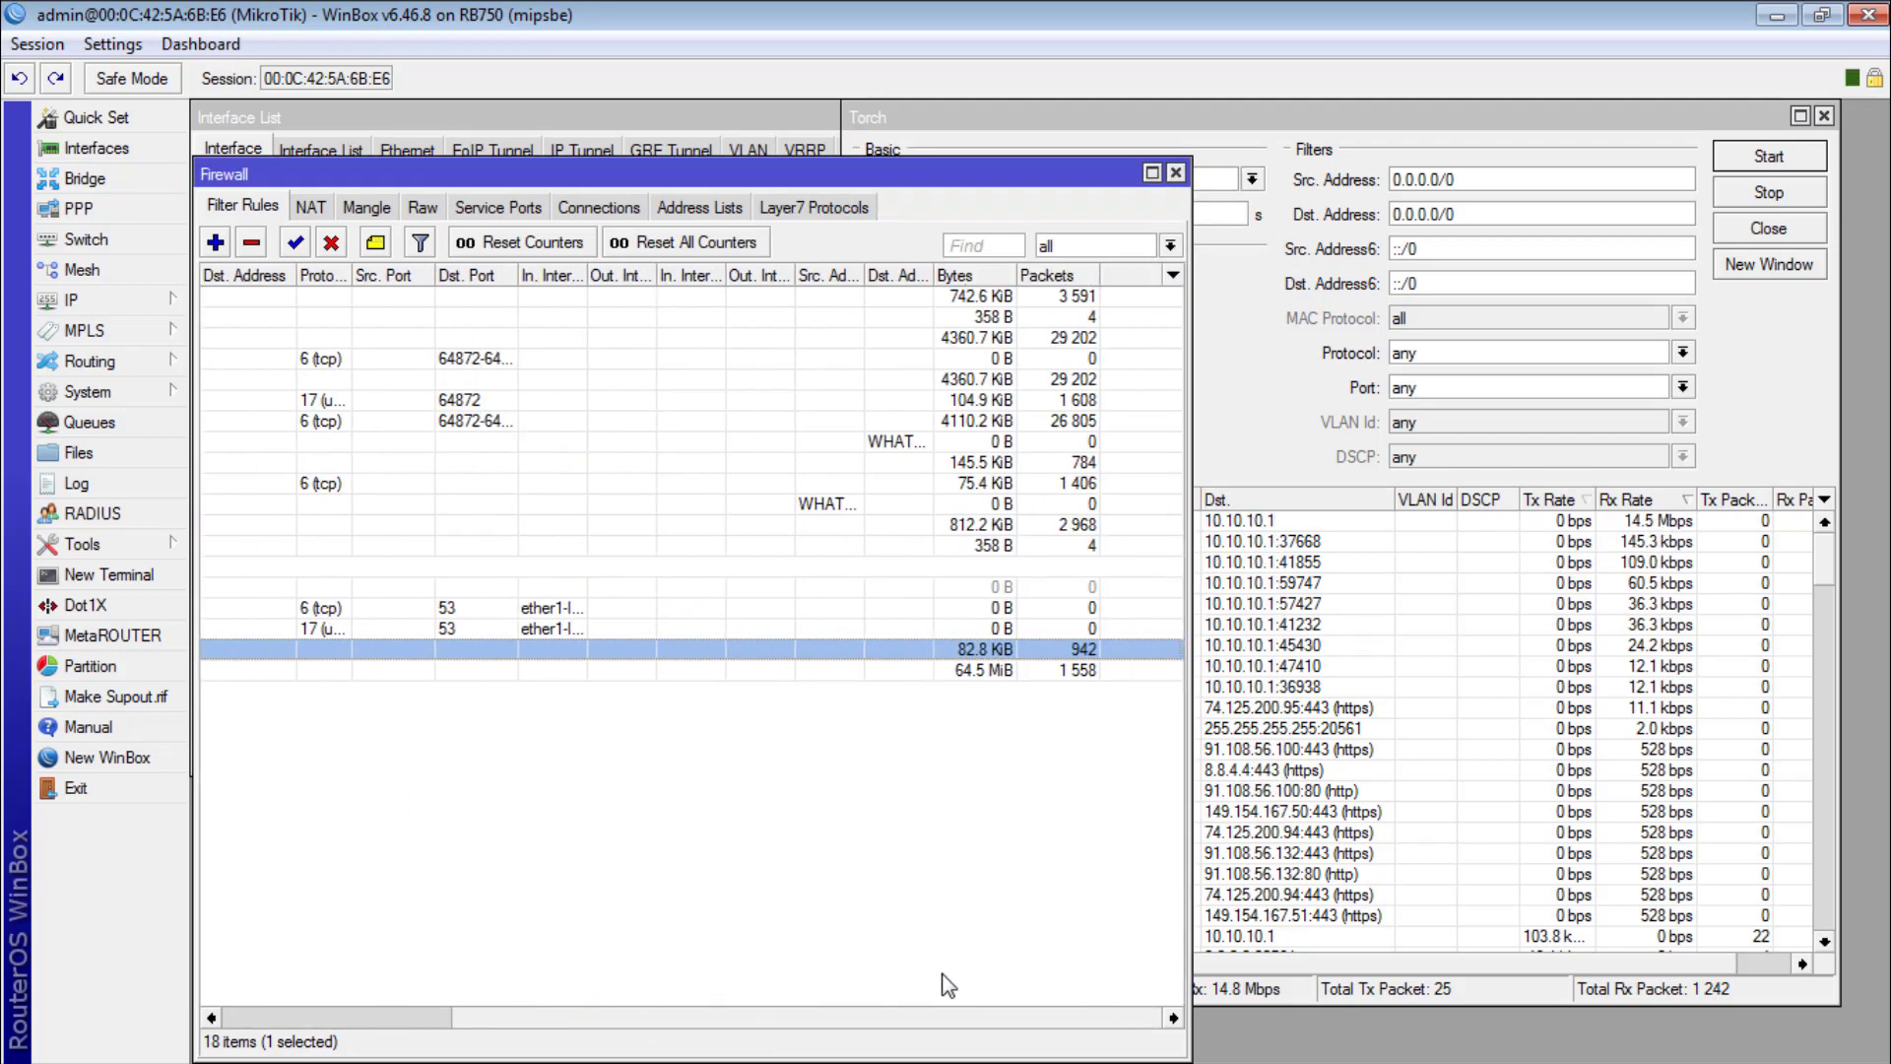
Step: Start a new raw firewall rule and set its action to drop
left_click(421, 208)
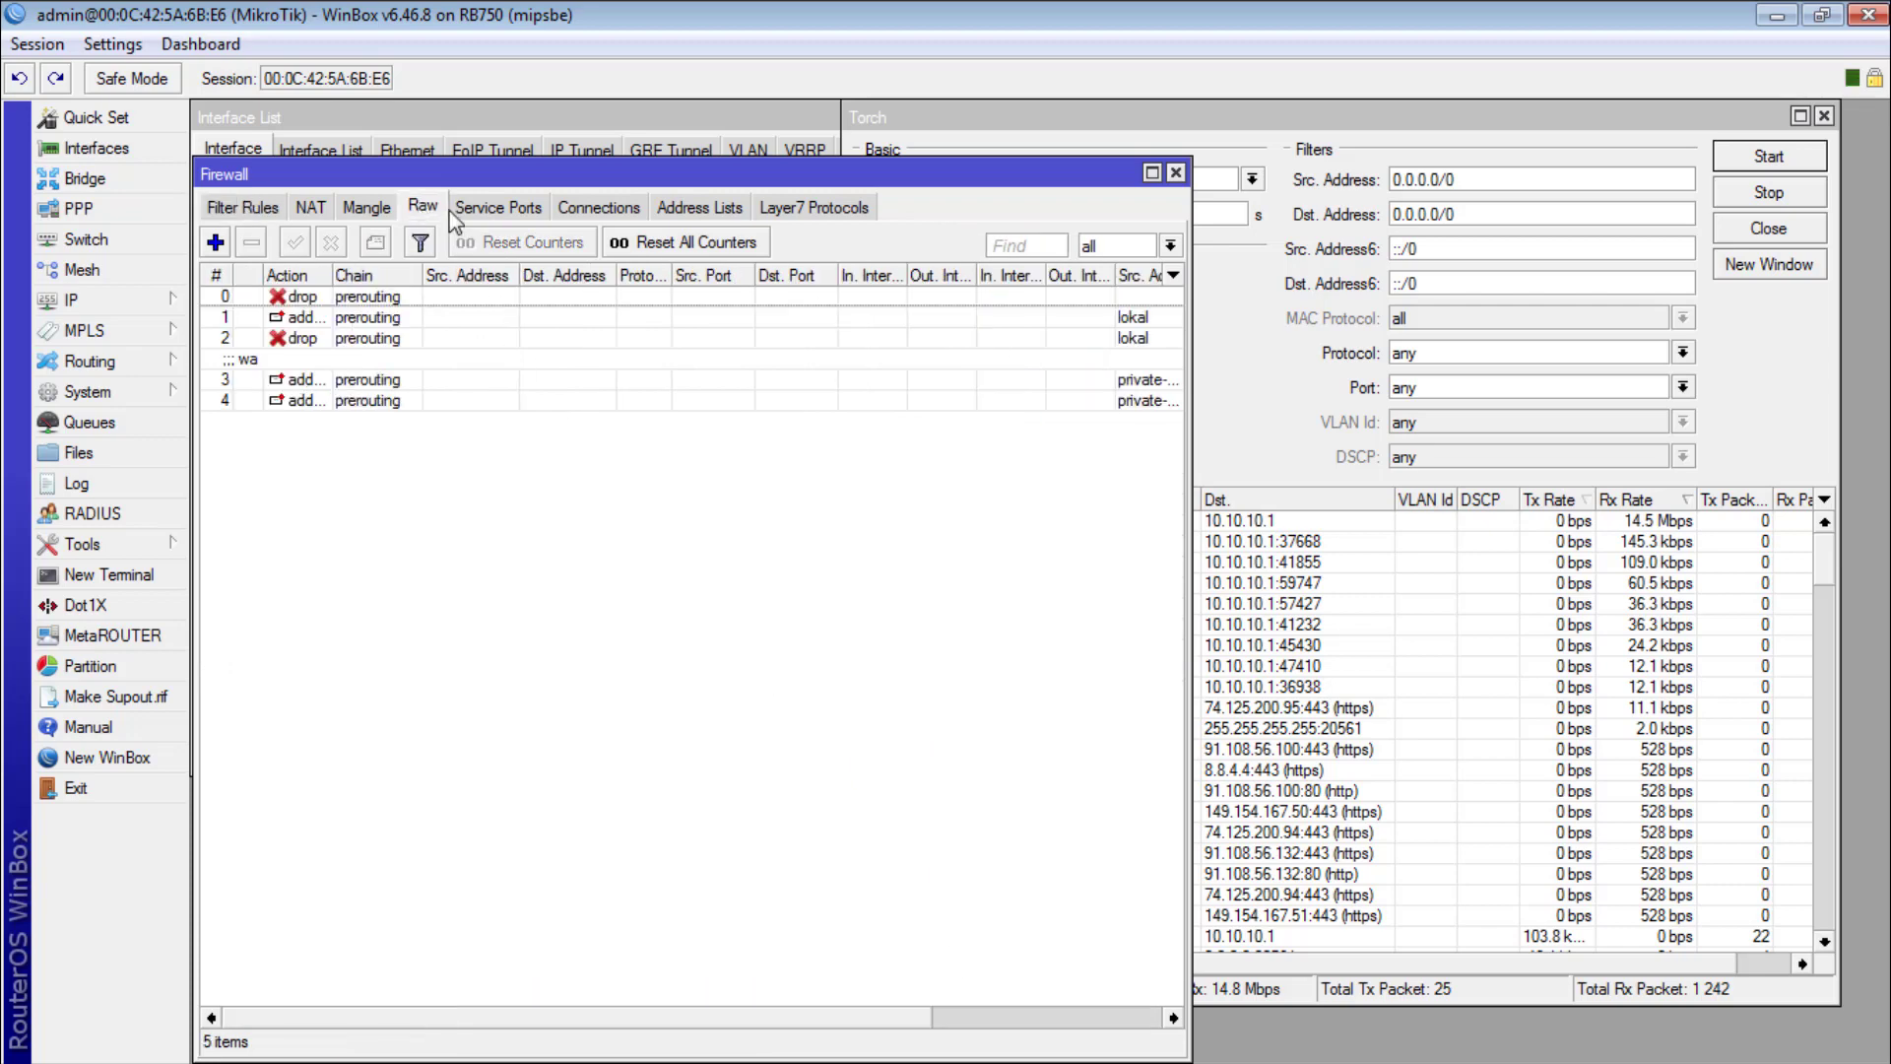
left_click(214, 244)
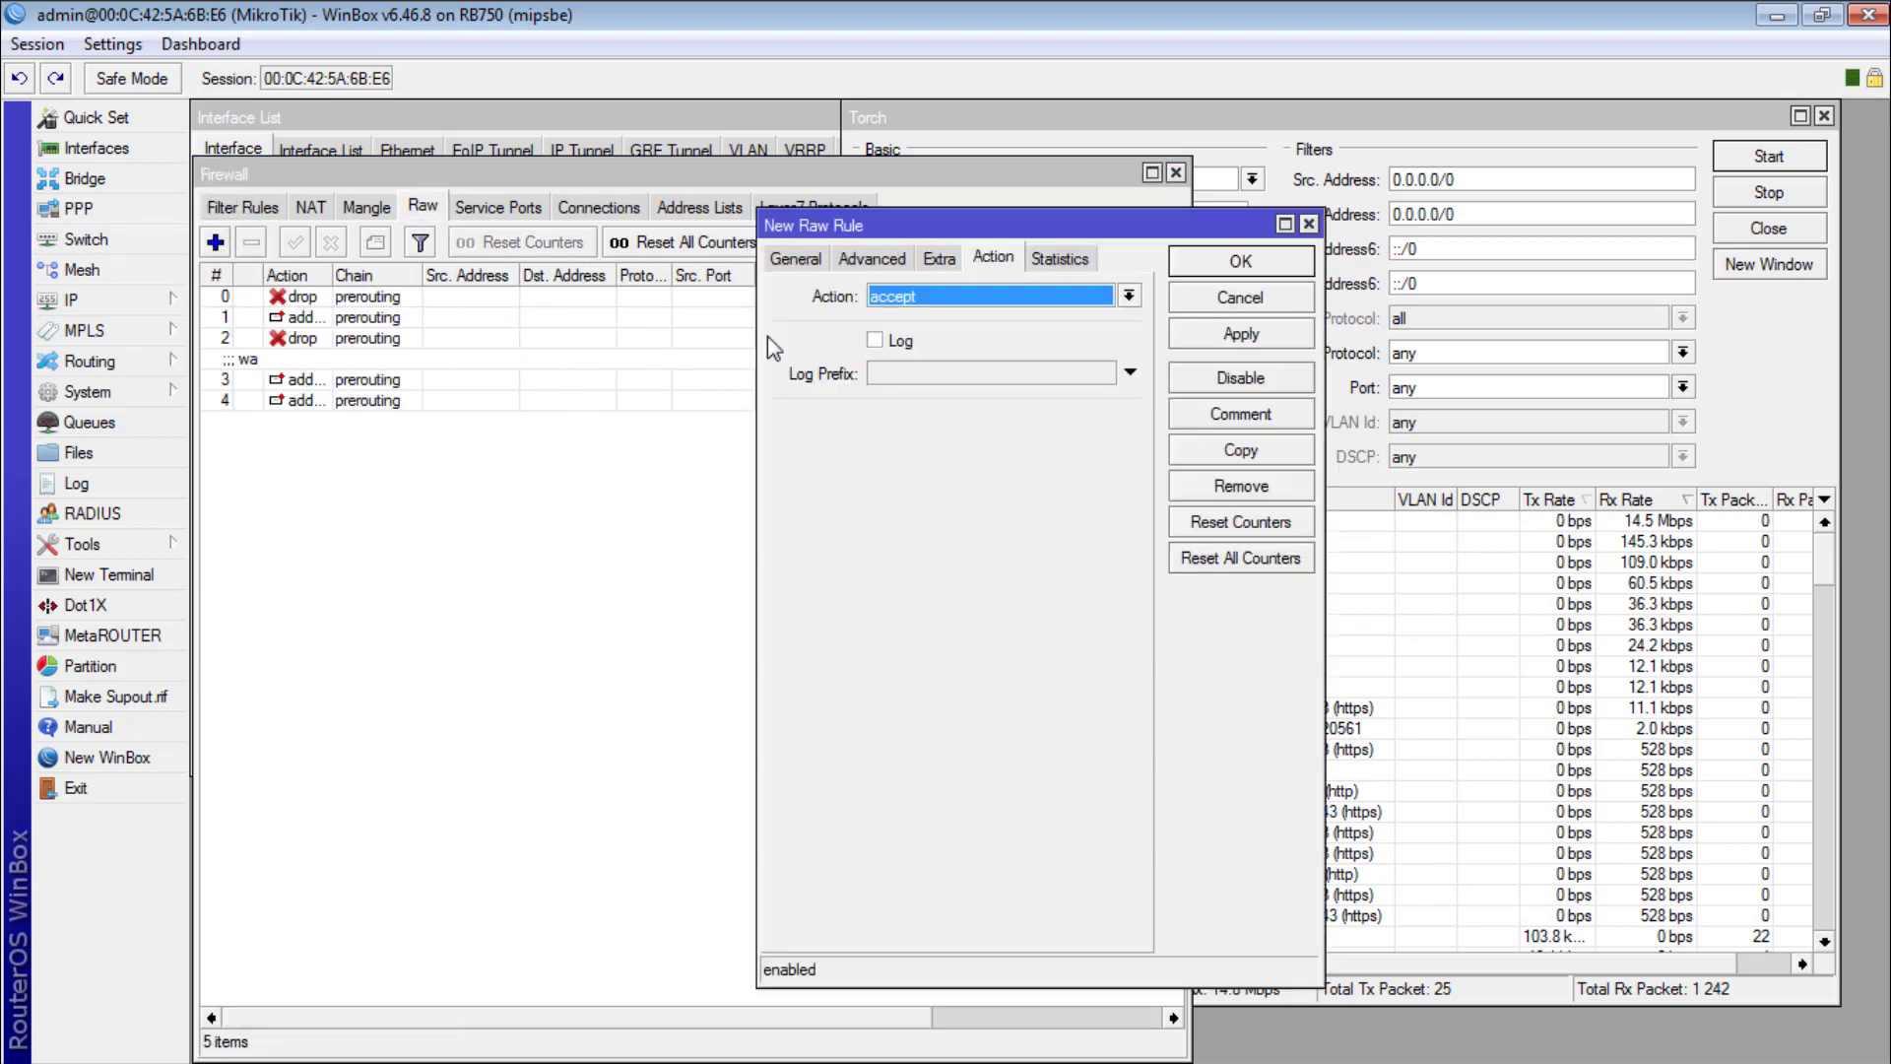
left_click(944, 297)
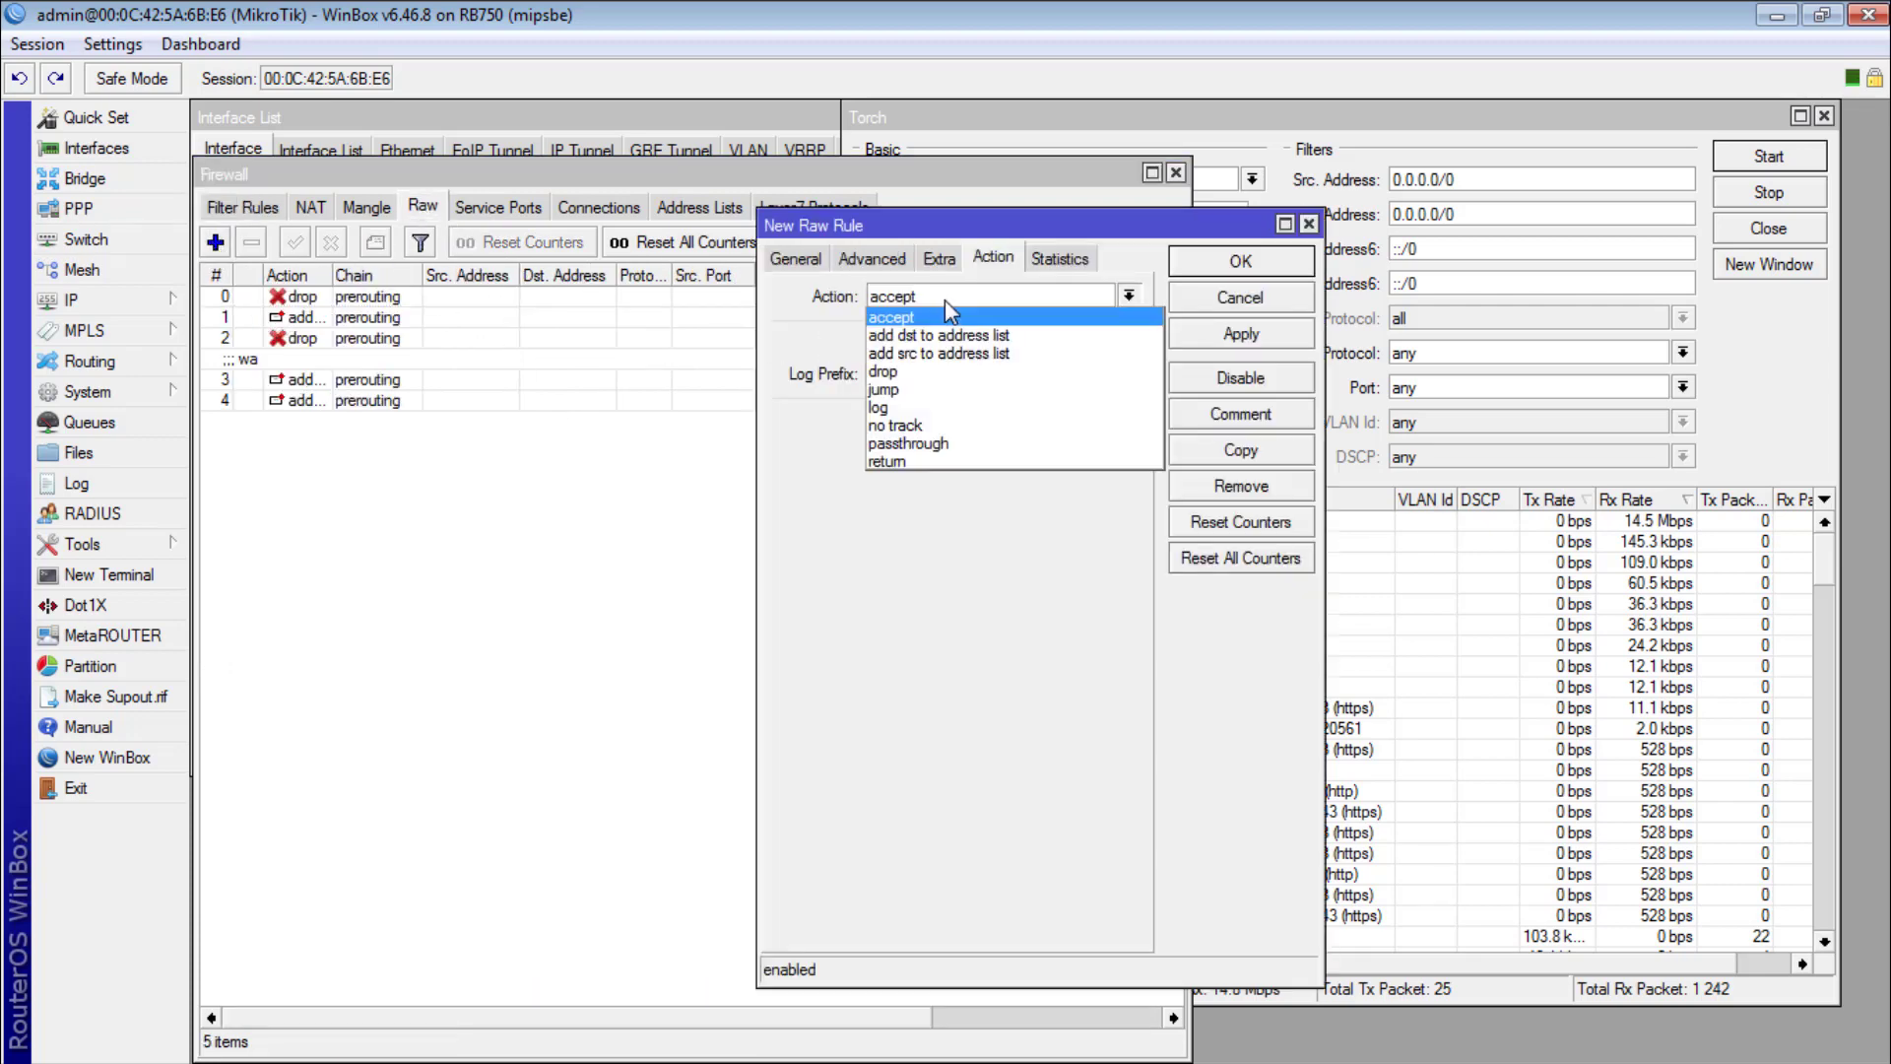
left_click(910, 374)
Step: Set the raw prerouting rule's source address to 192.168.100.254, save the rule, and return to the raw rules list
left_click(793, 266)
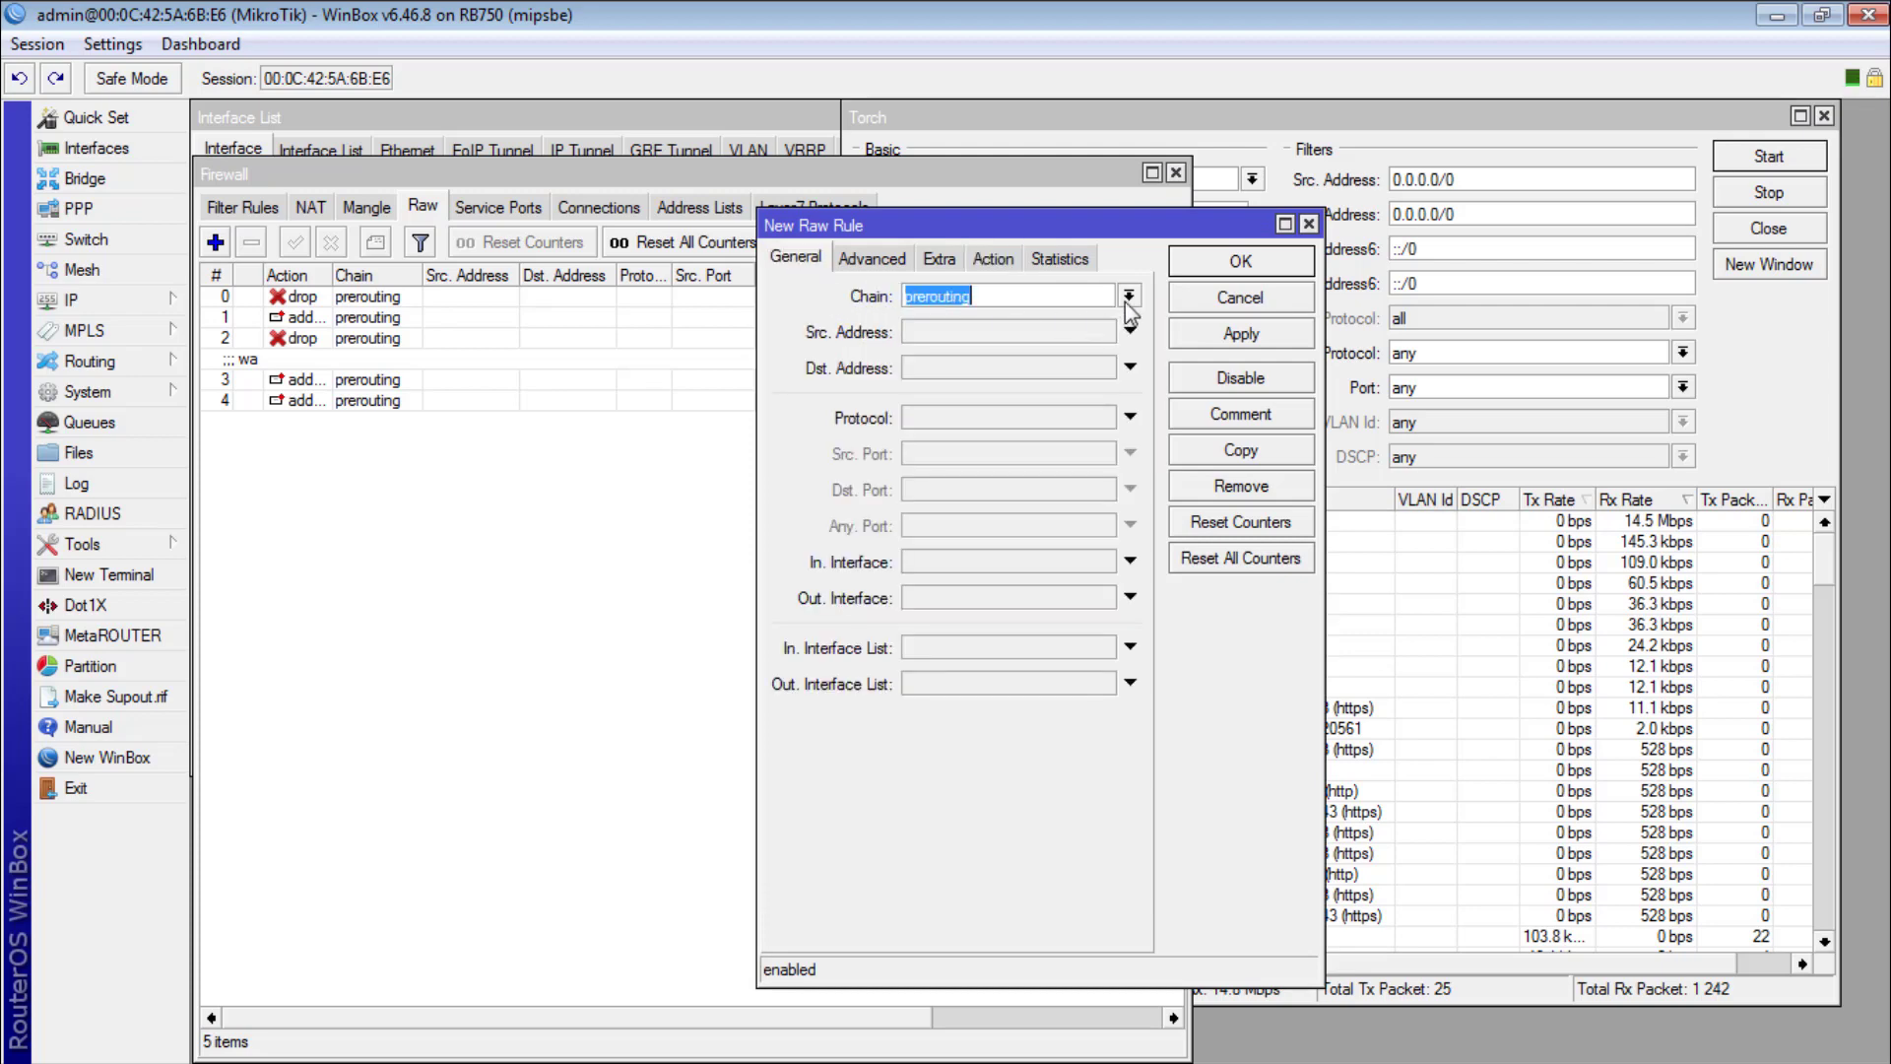
left_click(943, 339)
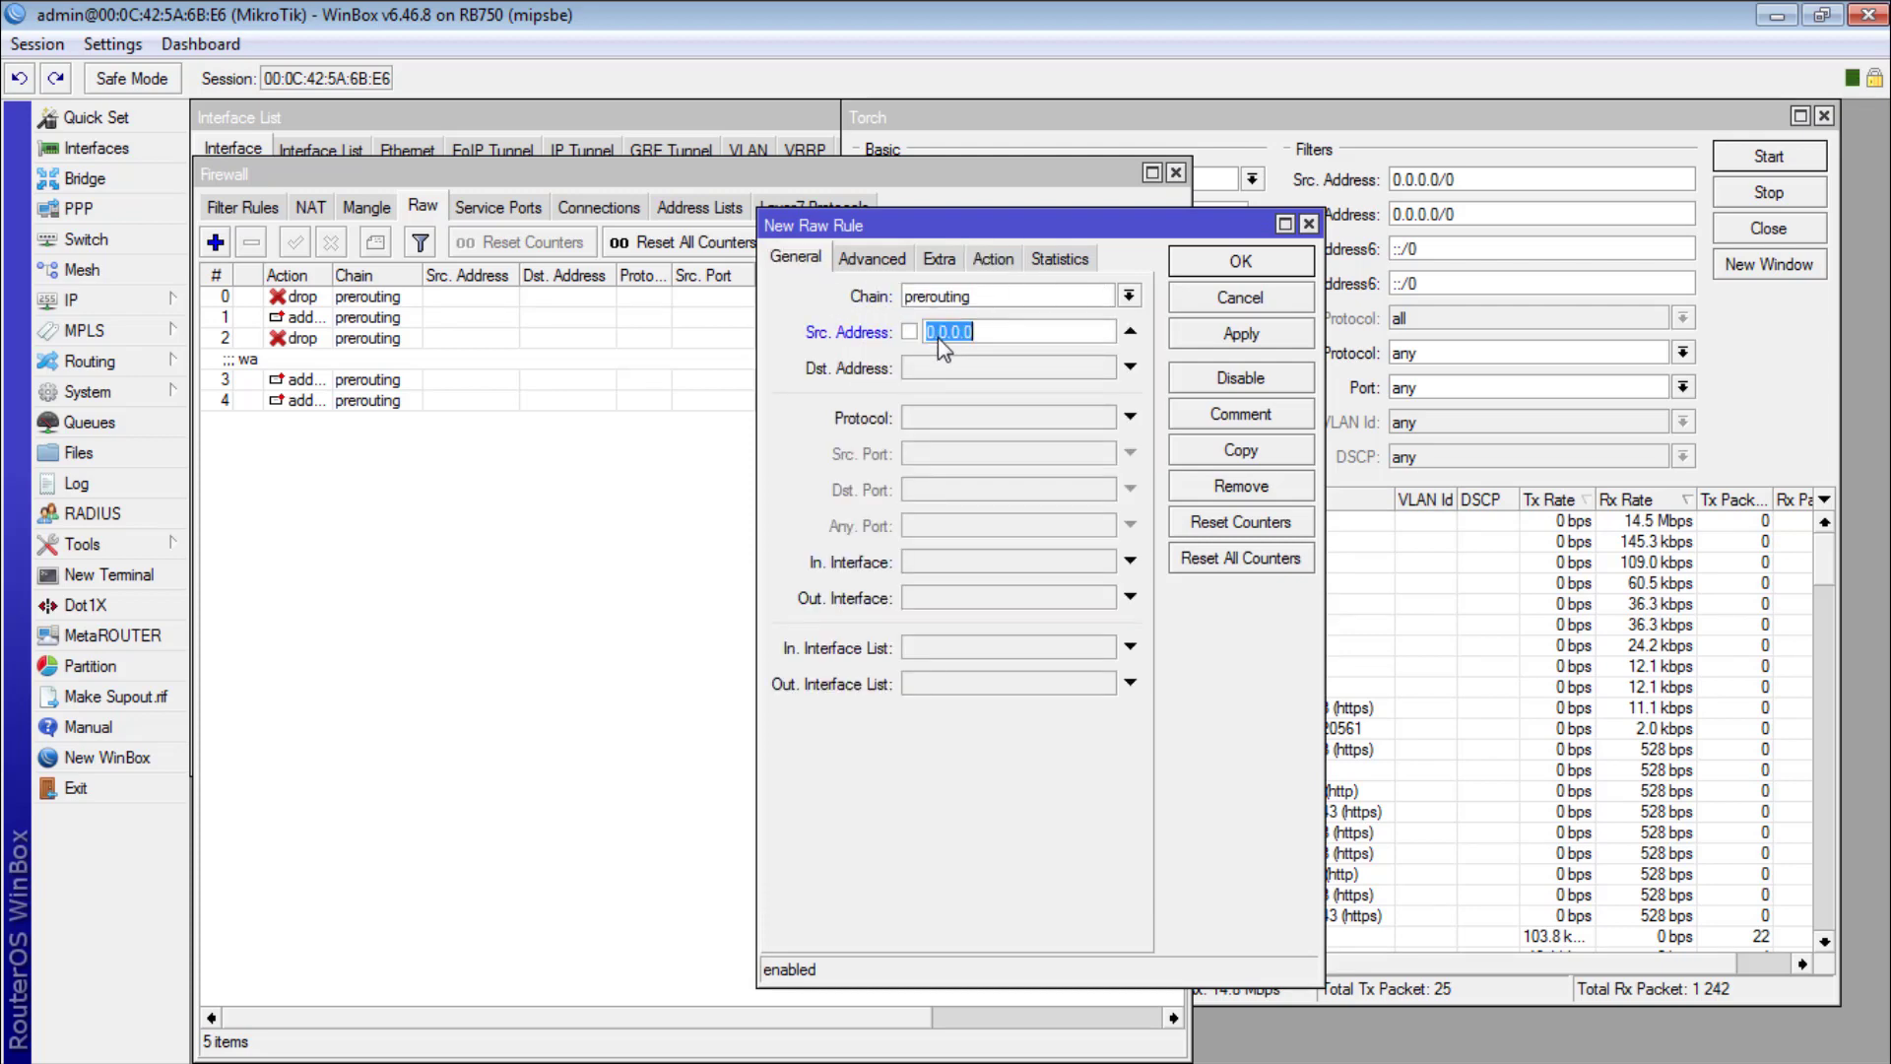
right_click(984, 333)
left_click(1053, 410)
left_click_drag(1054, 342, 992, 340)
left_click(1472, 144)
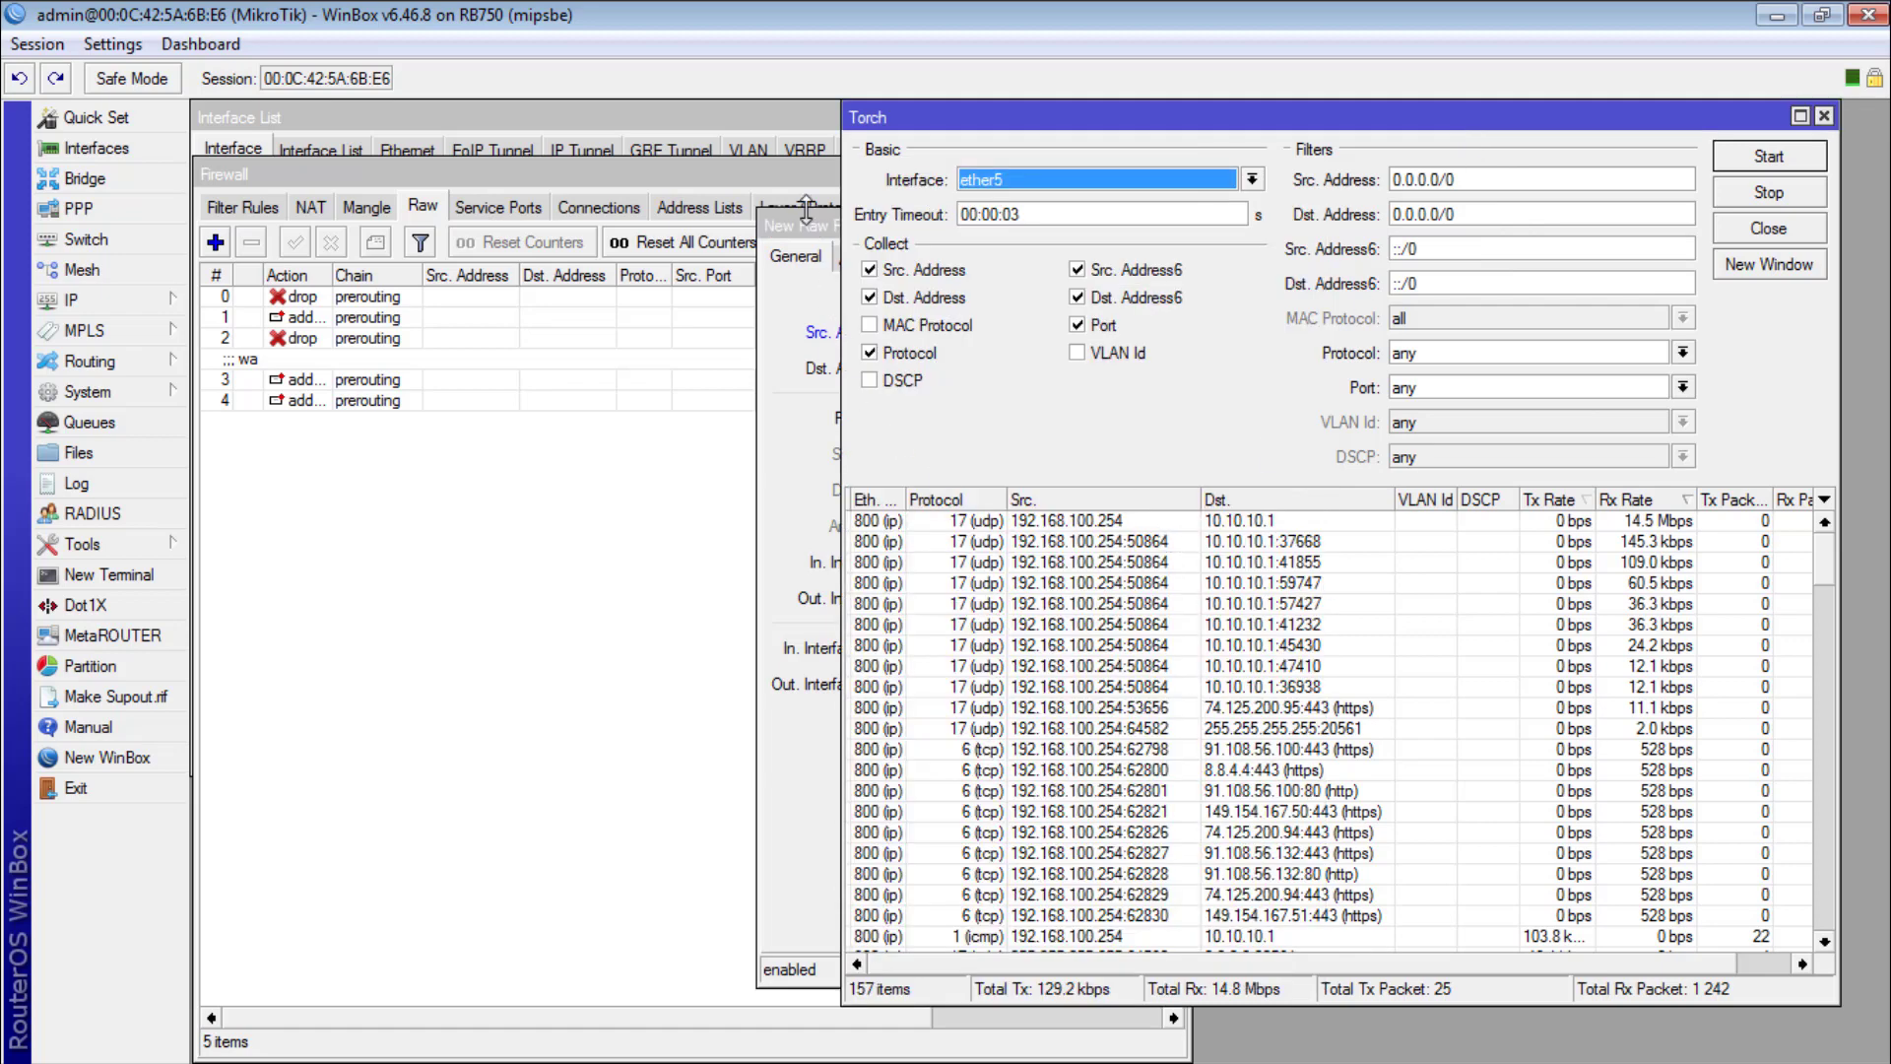
left_click_drag(806, 219, 466, 246)
left_click(865, 363)
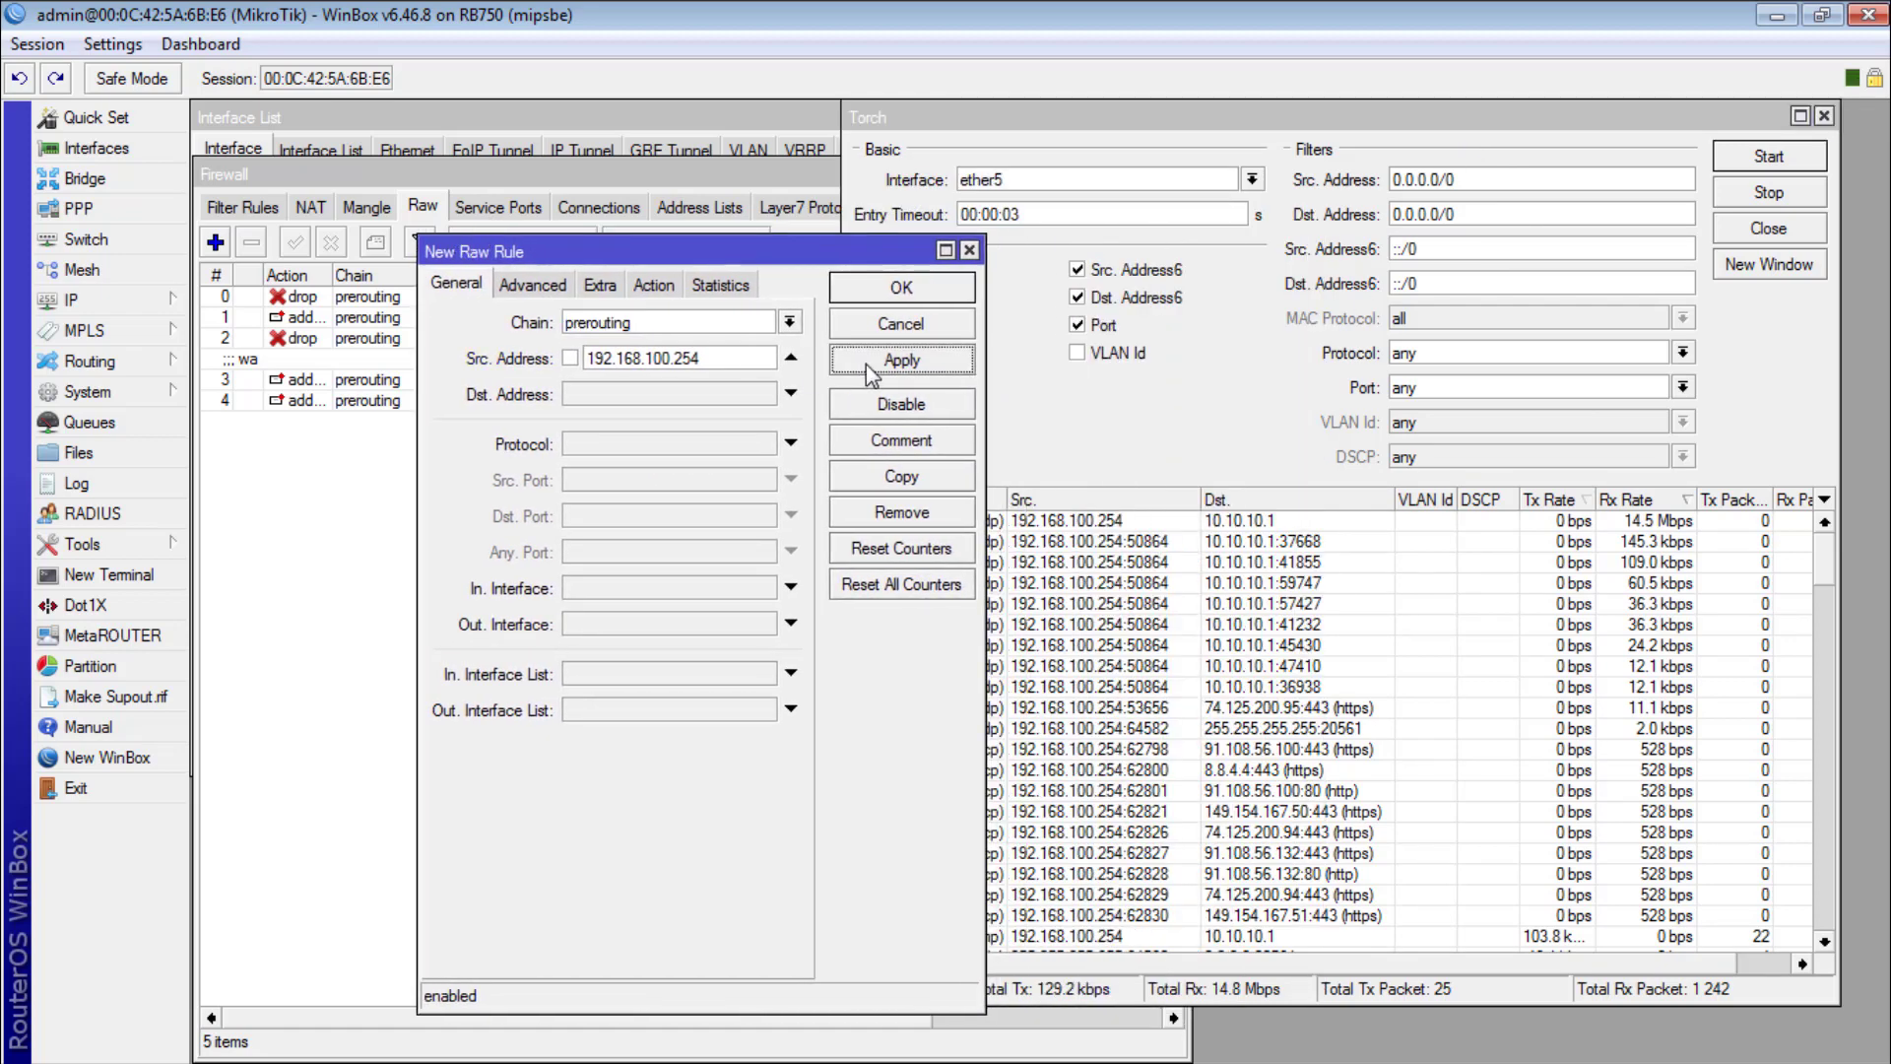
left_click(886, 291)
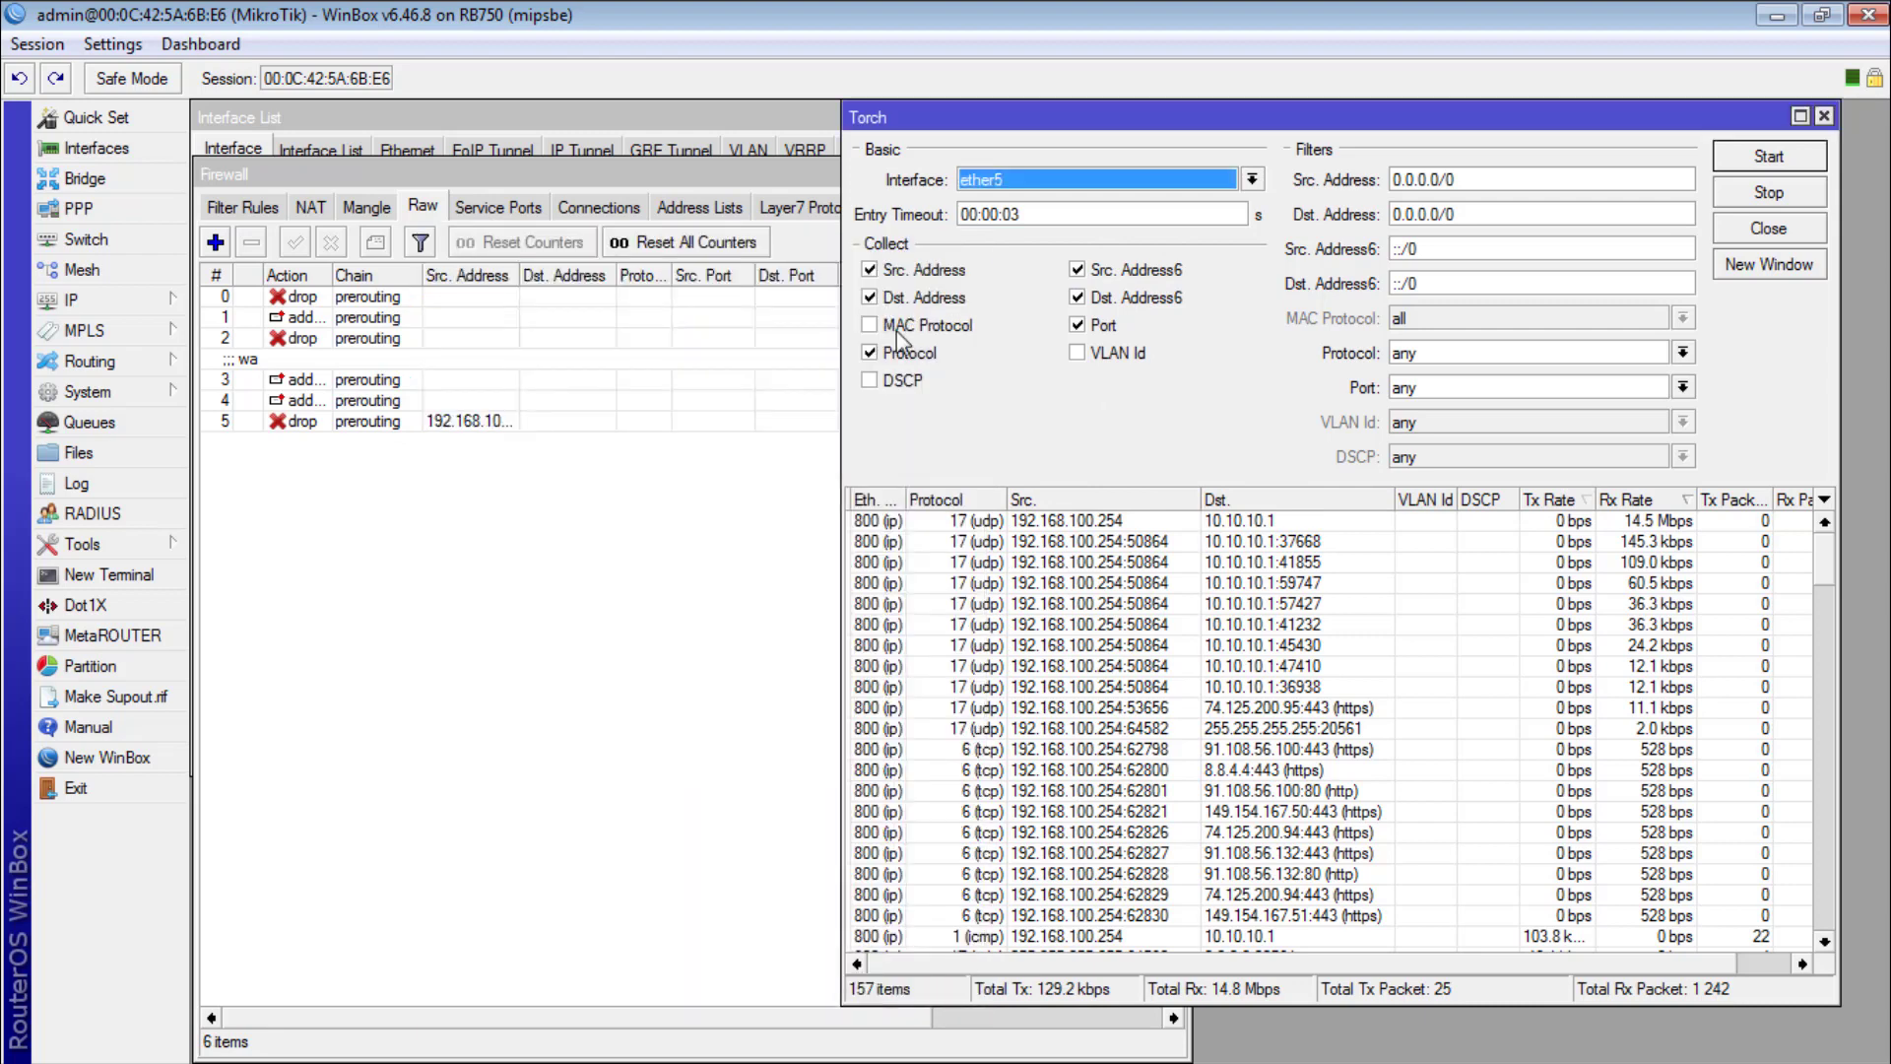
left_click(780, 581)
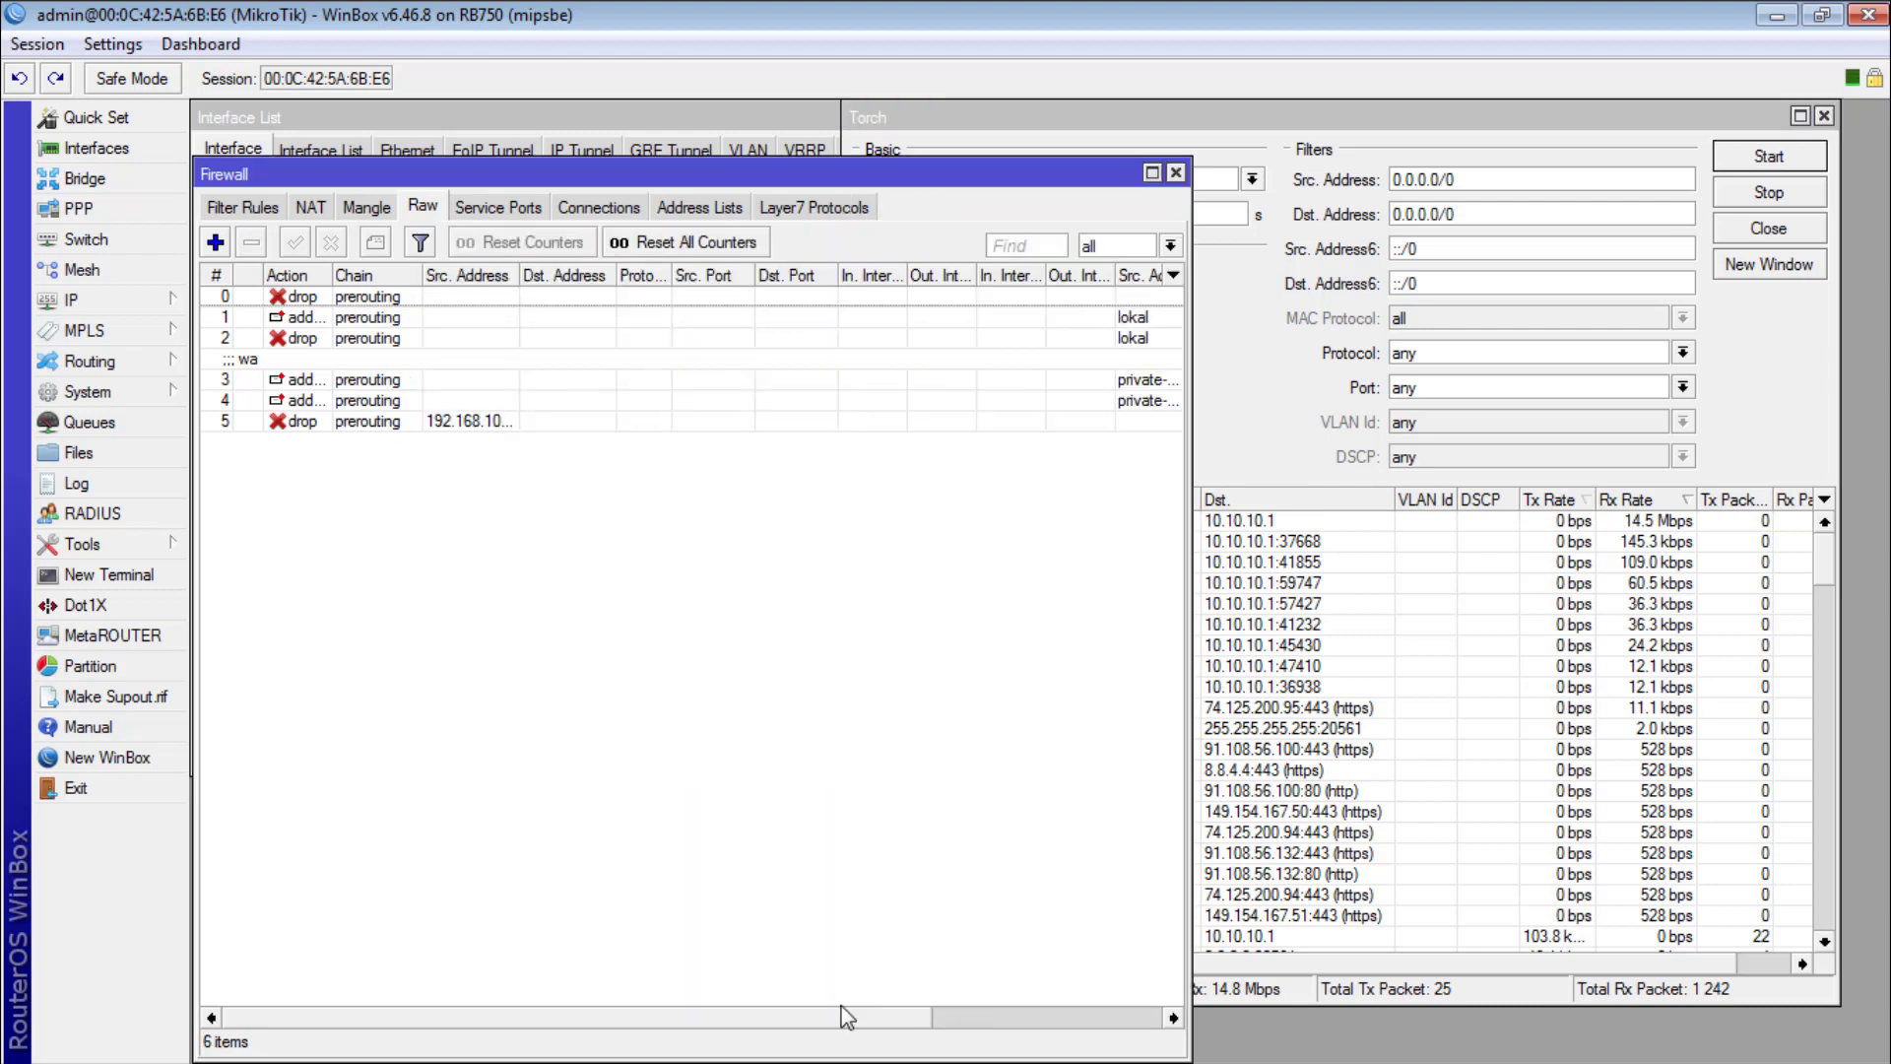
Step: Check the byte and packet counters of the raw drop rule for 192.168.100.254 against the Torch traffic on ether5
left_click_drag(844, 1017, 1015, 1018)
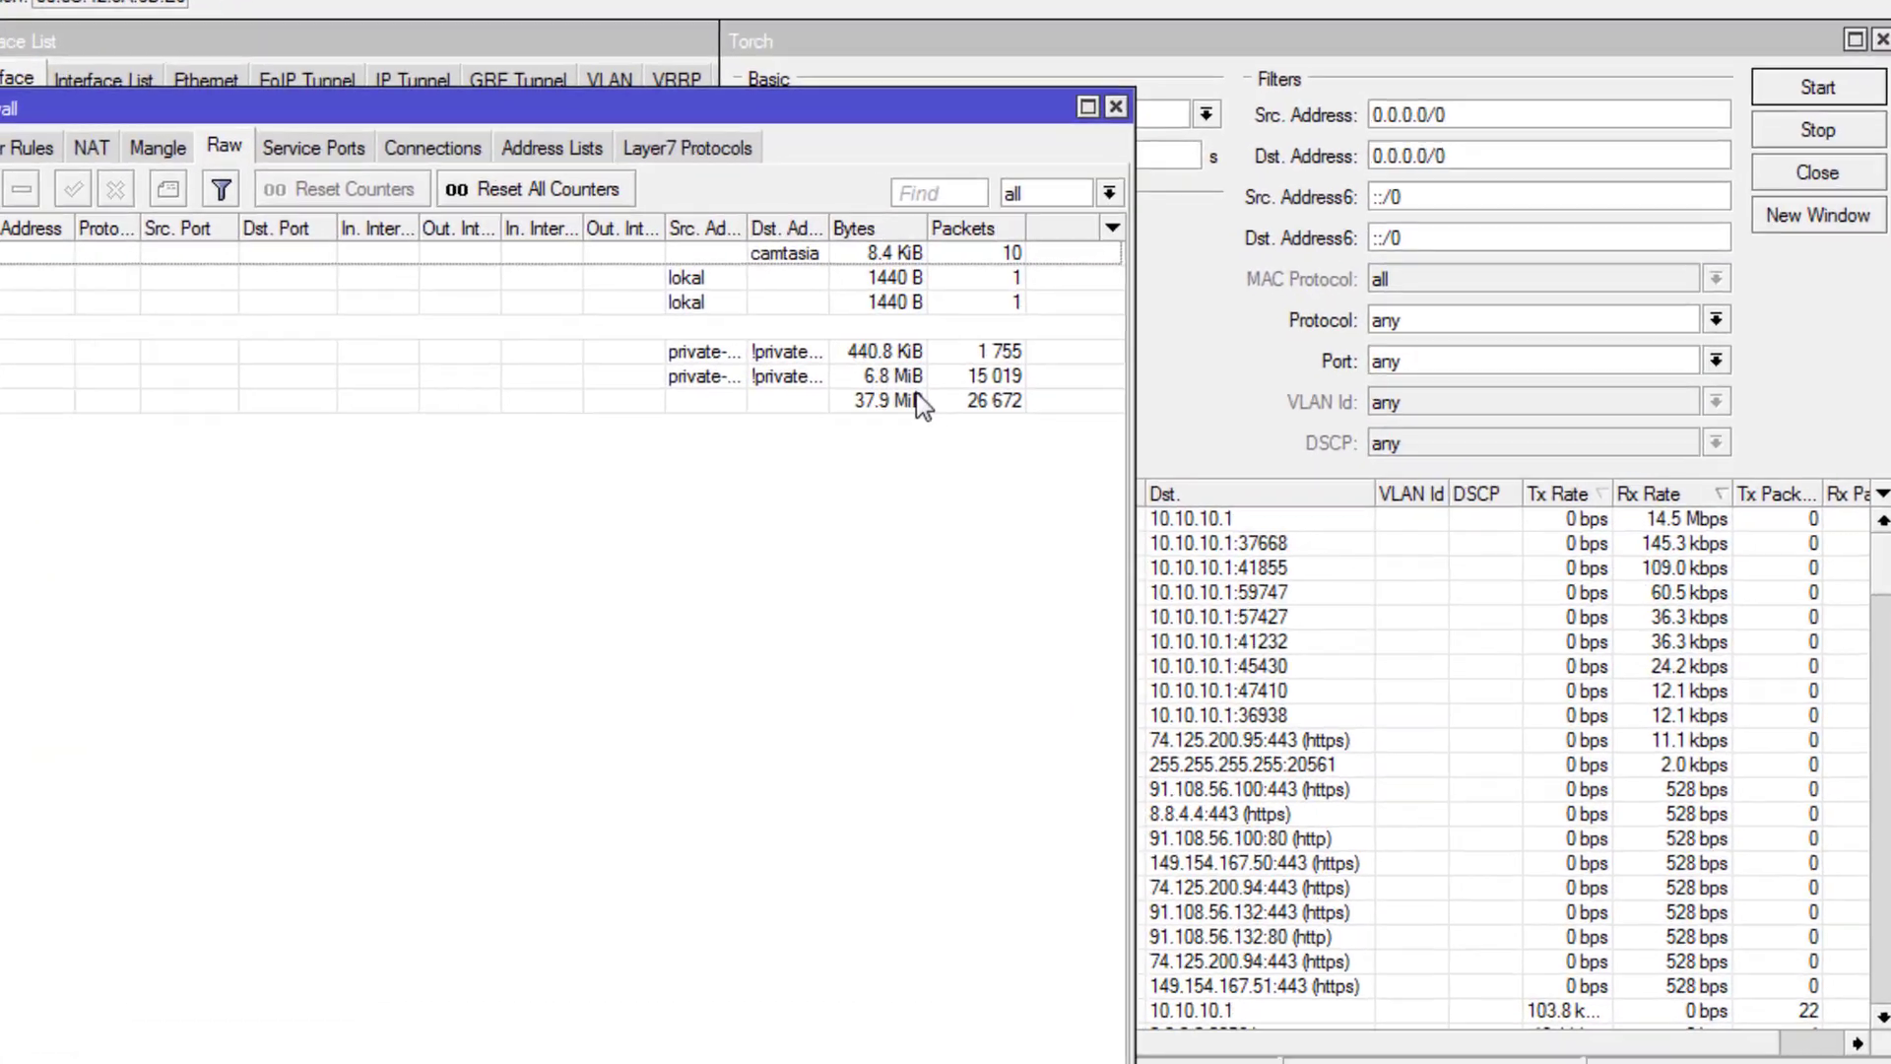
left_click(918, 400)
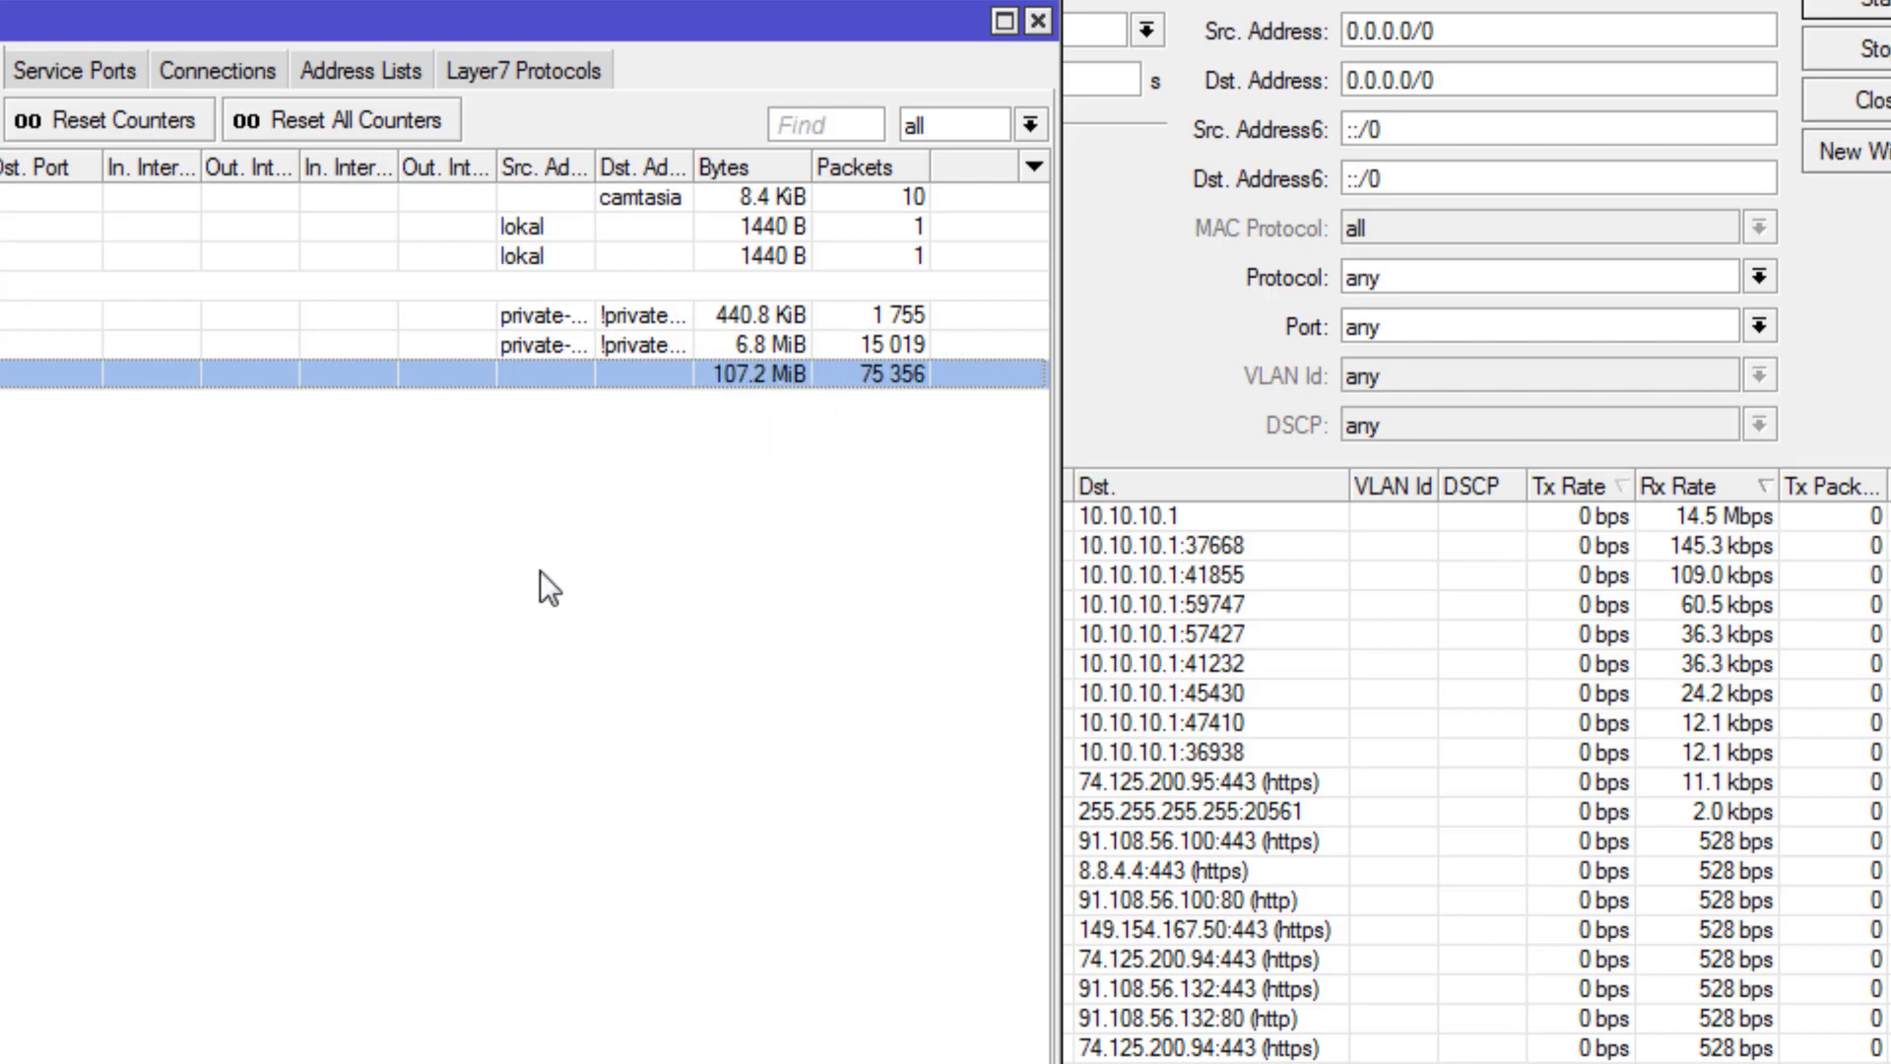
left_click(1554, 518)
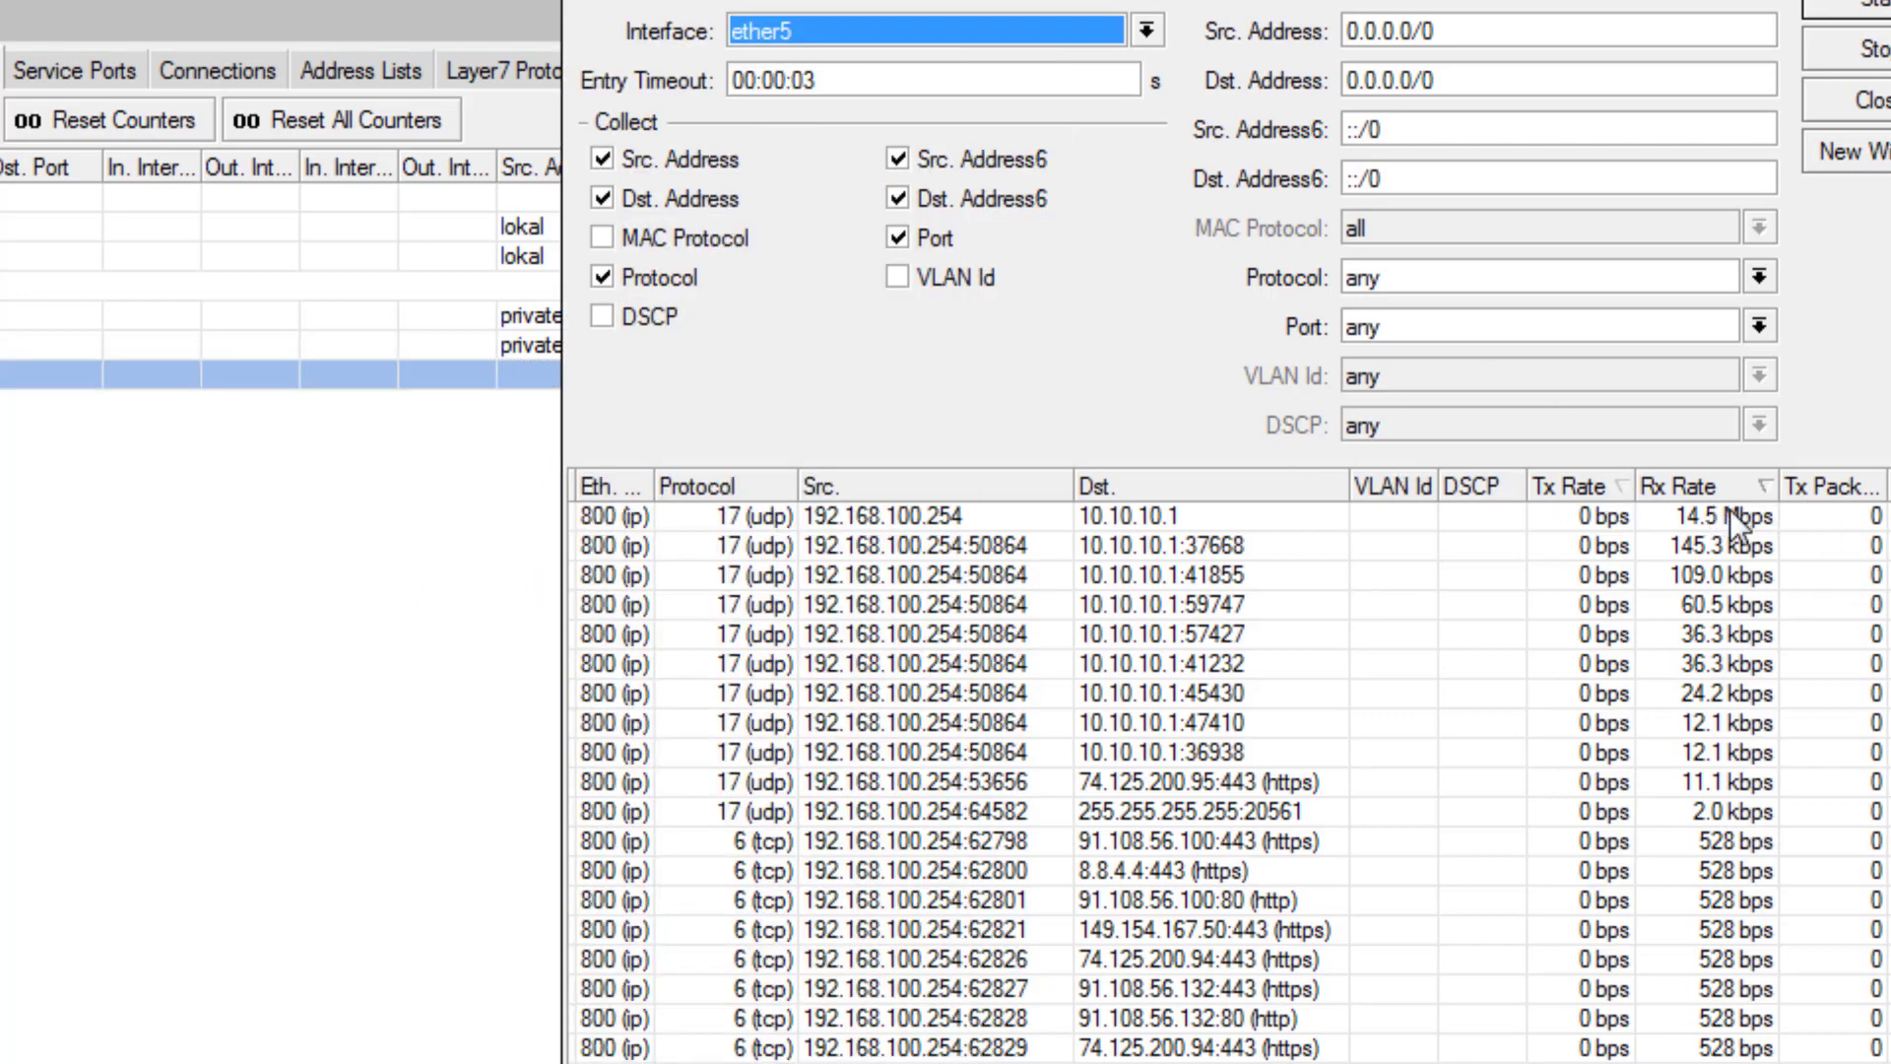
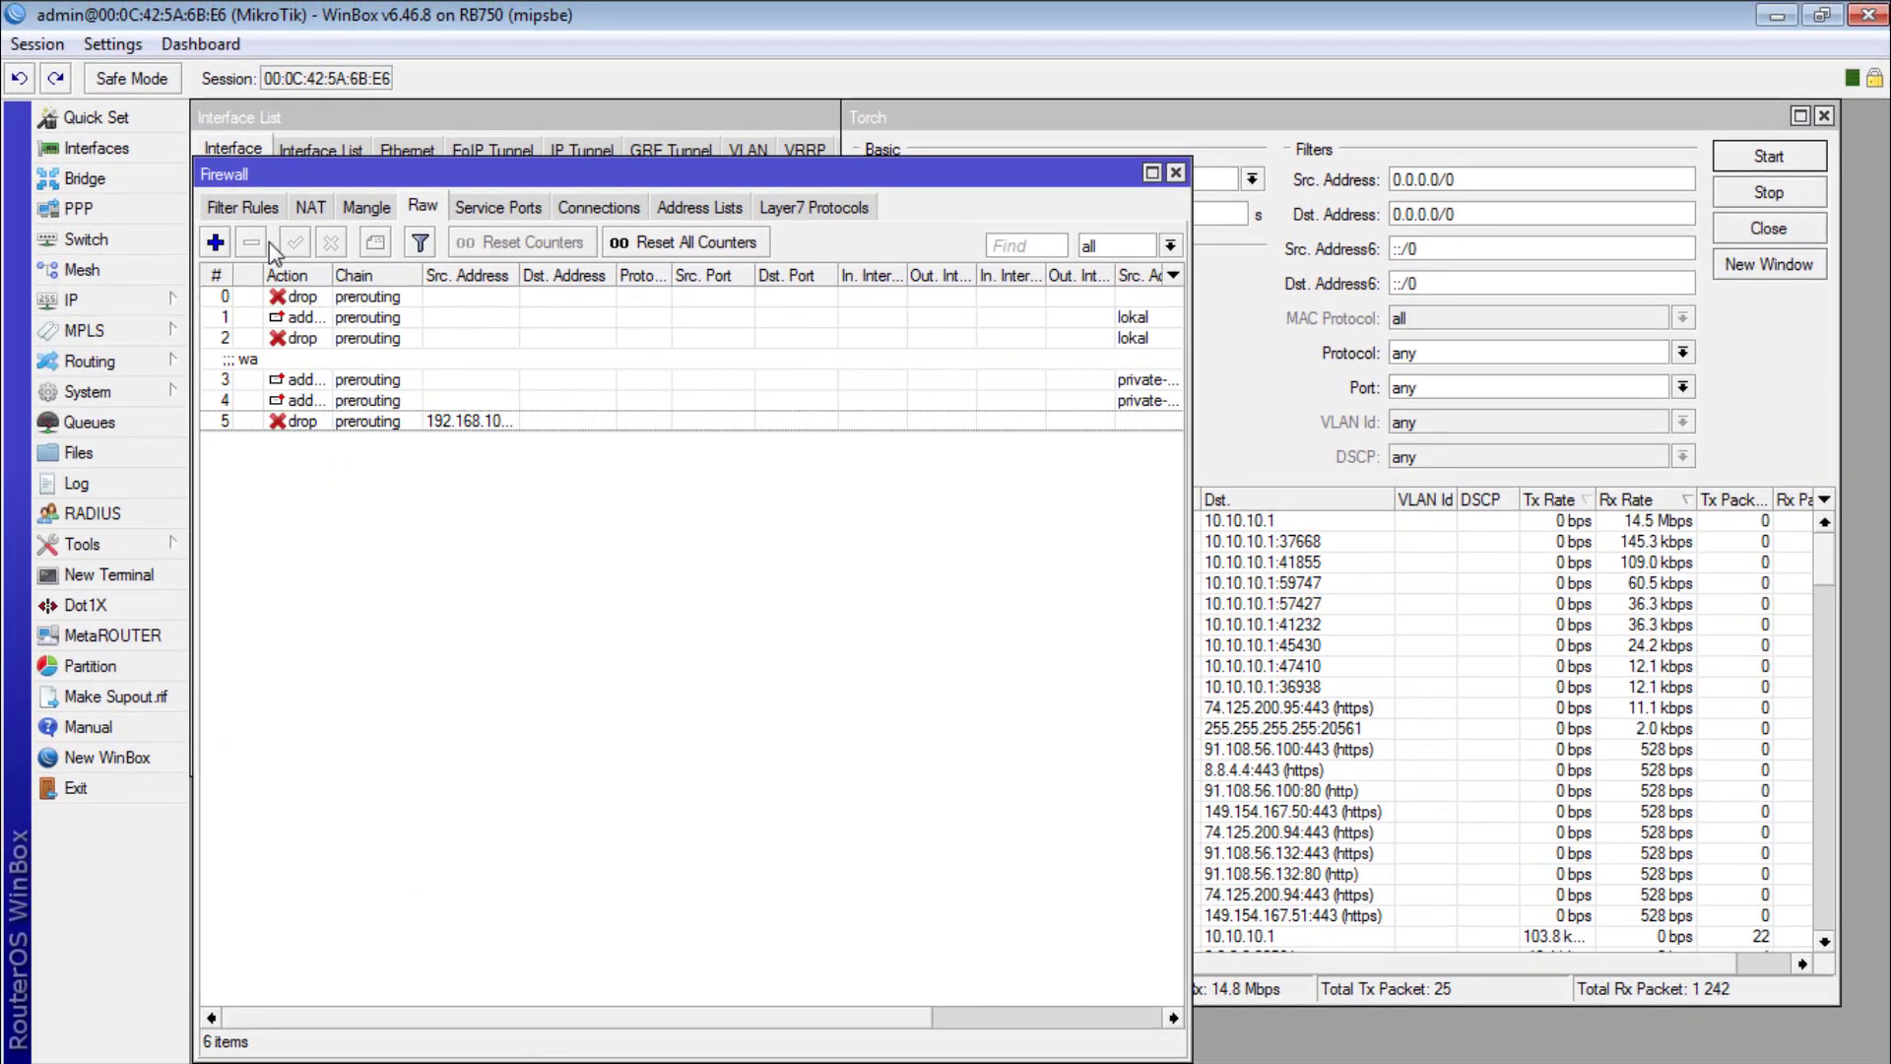
Step: Limit the raw prerouting drop rule for 192.168.100.254 to the udp protocol and save it
left_click(242, 206)
left_click(420, 207)
double_click(380, 423)
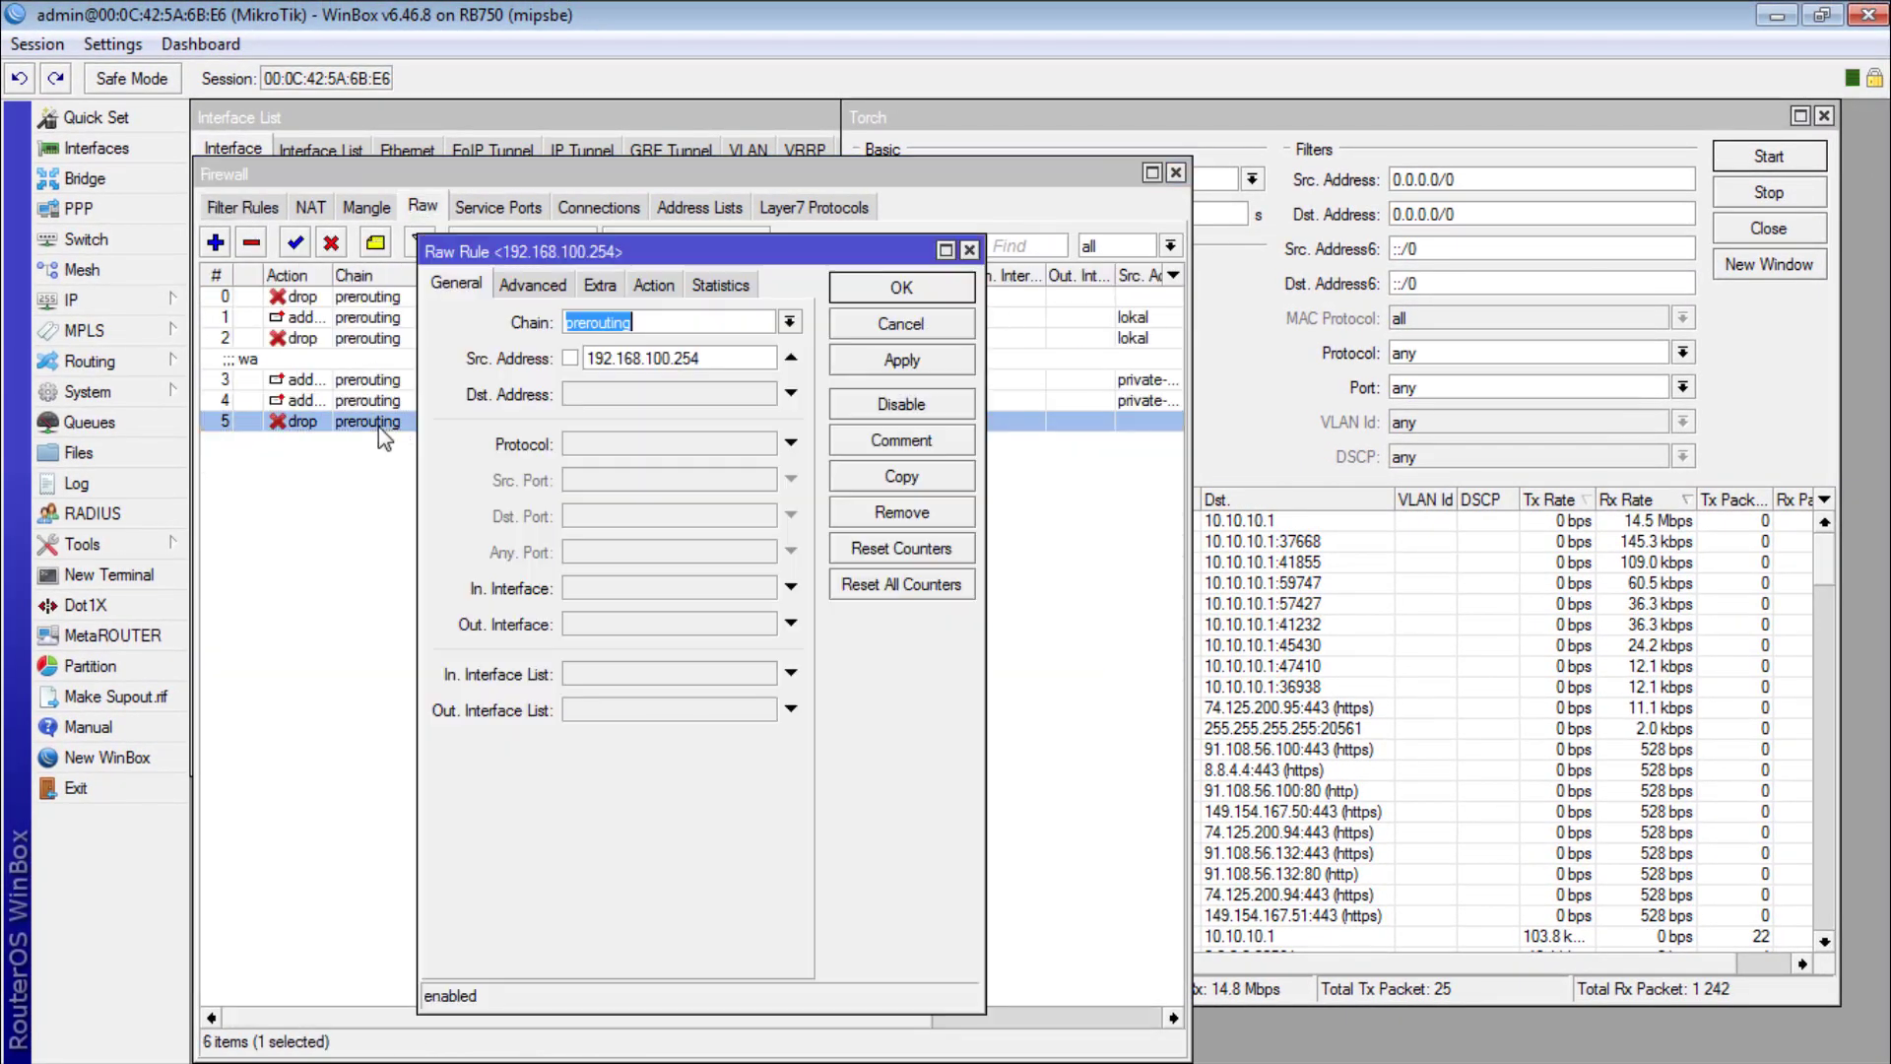
left_click(641, 445)
left_click(764, 443)
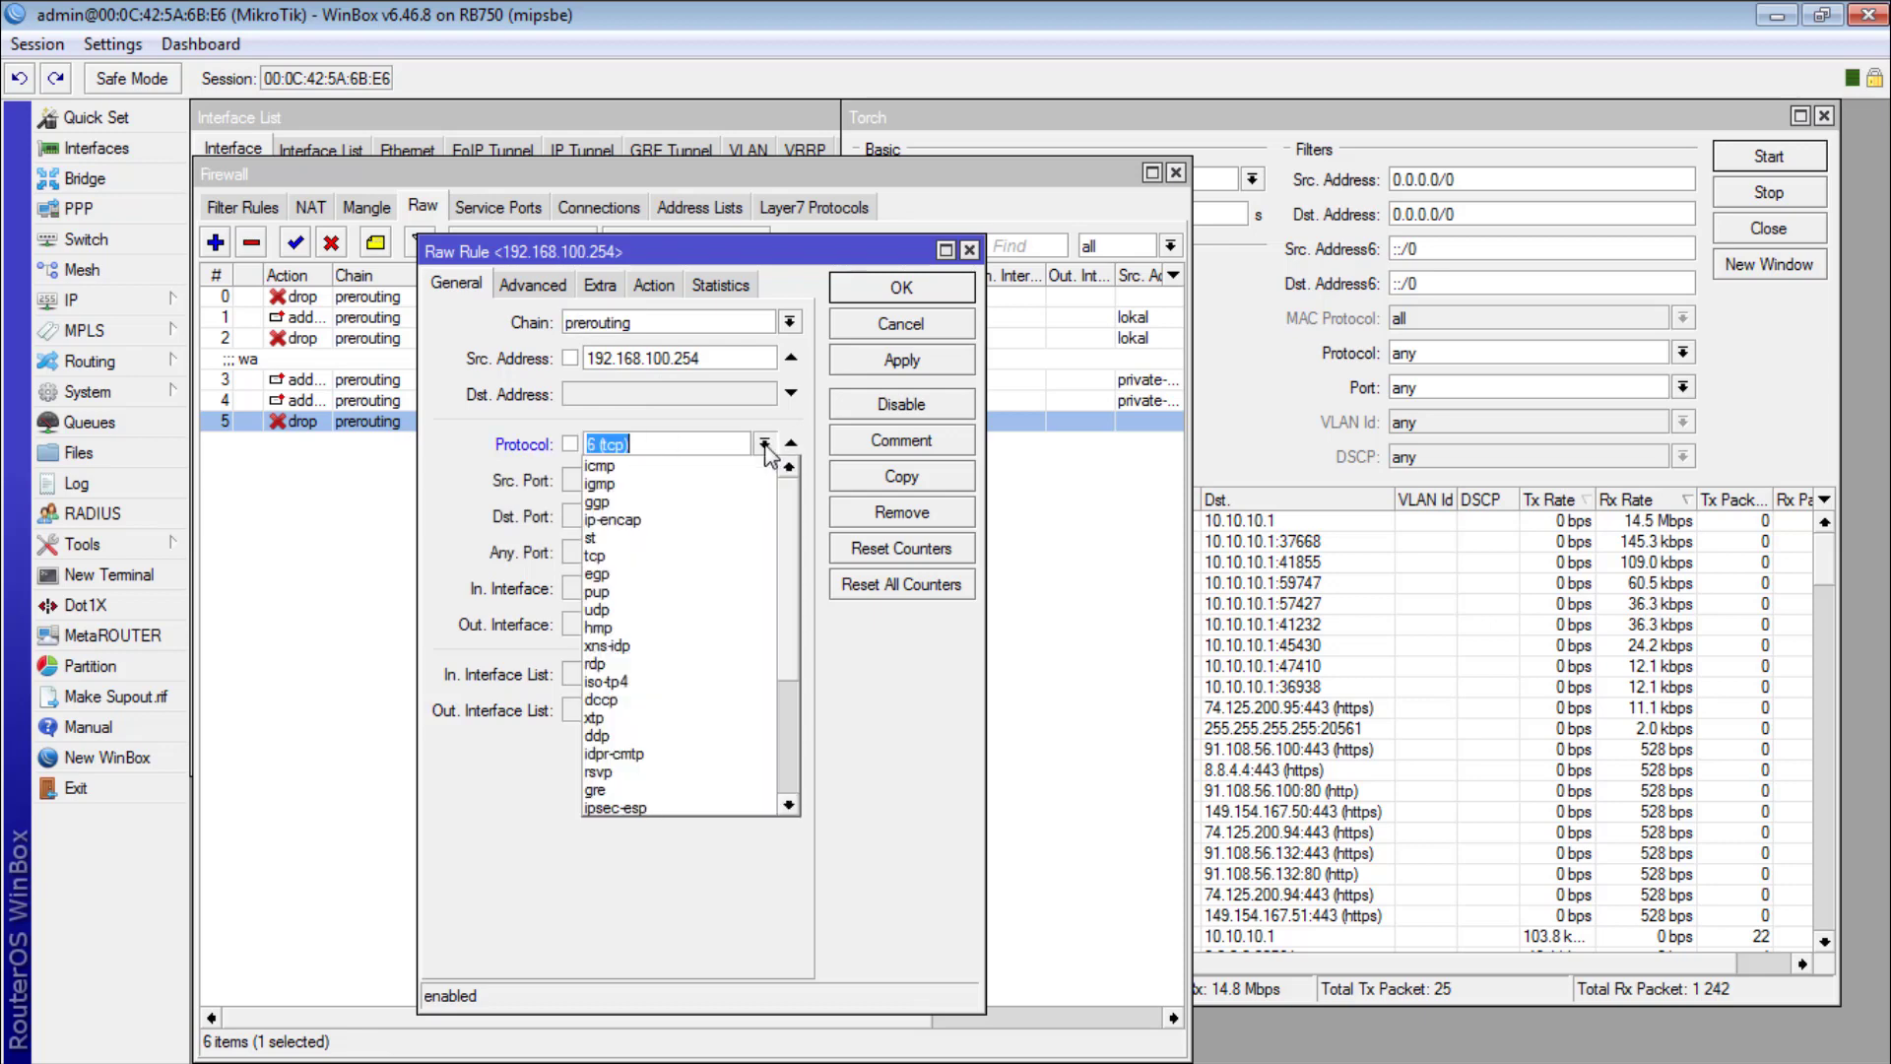
left_click(642, 611)
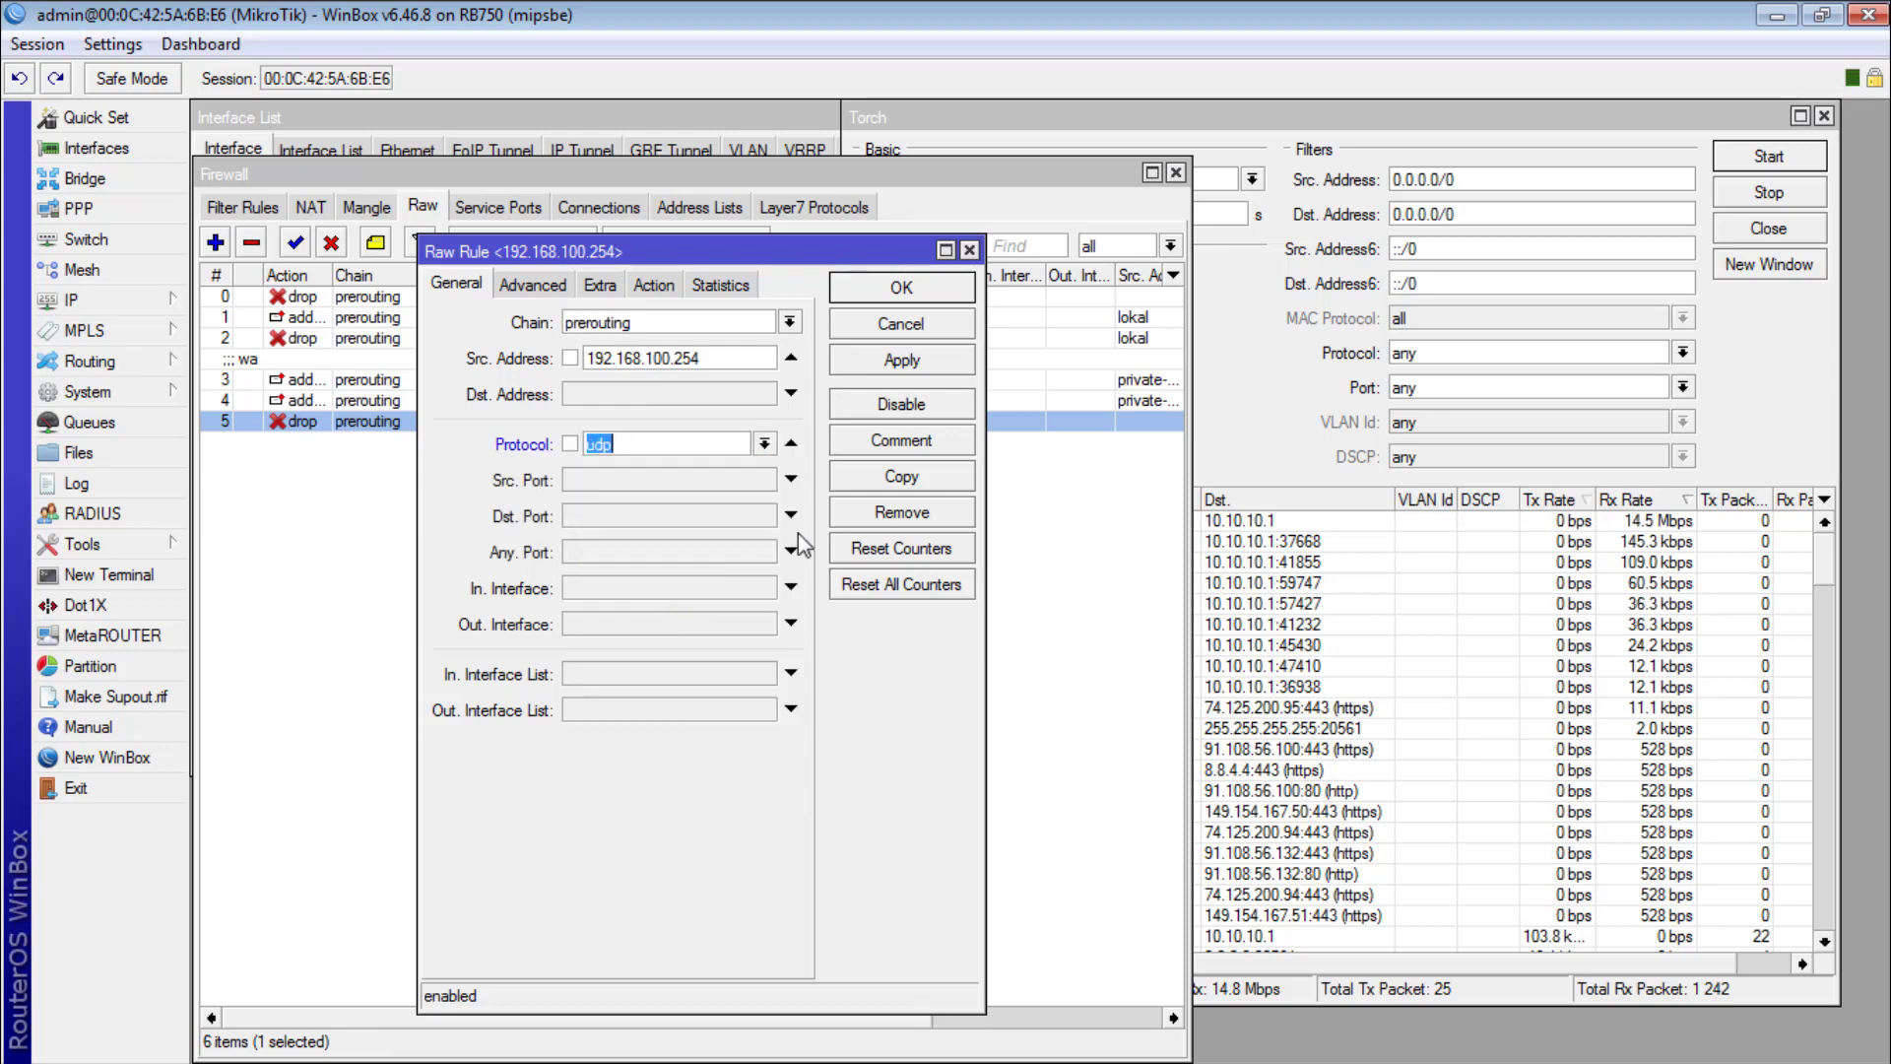
left_click(842, 370)
left_click(842, 370)
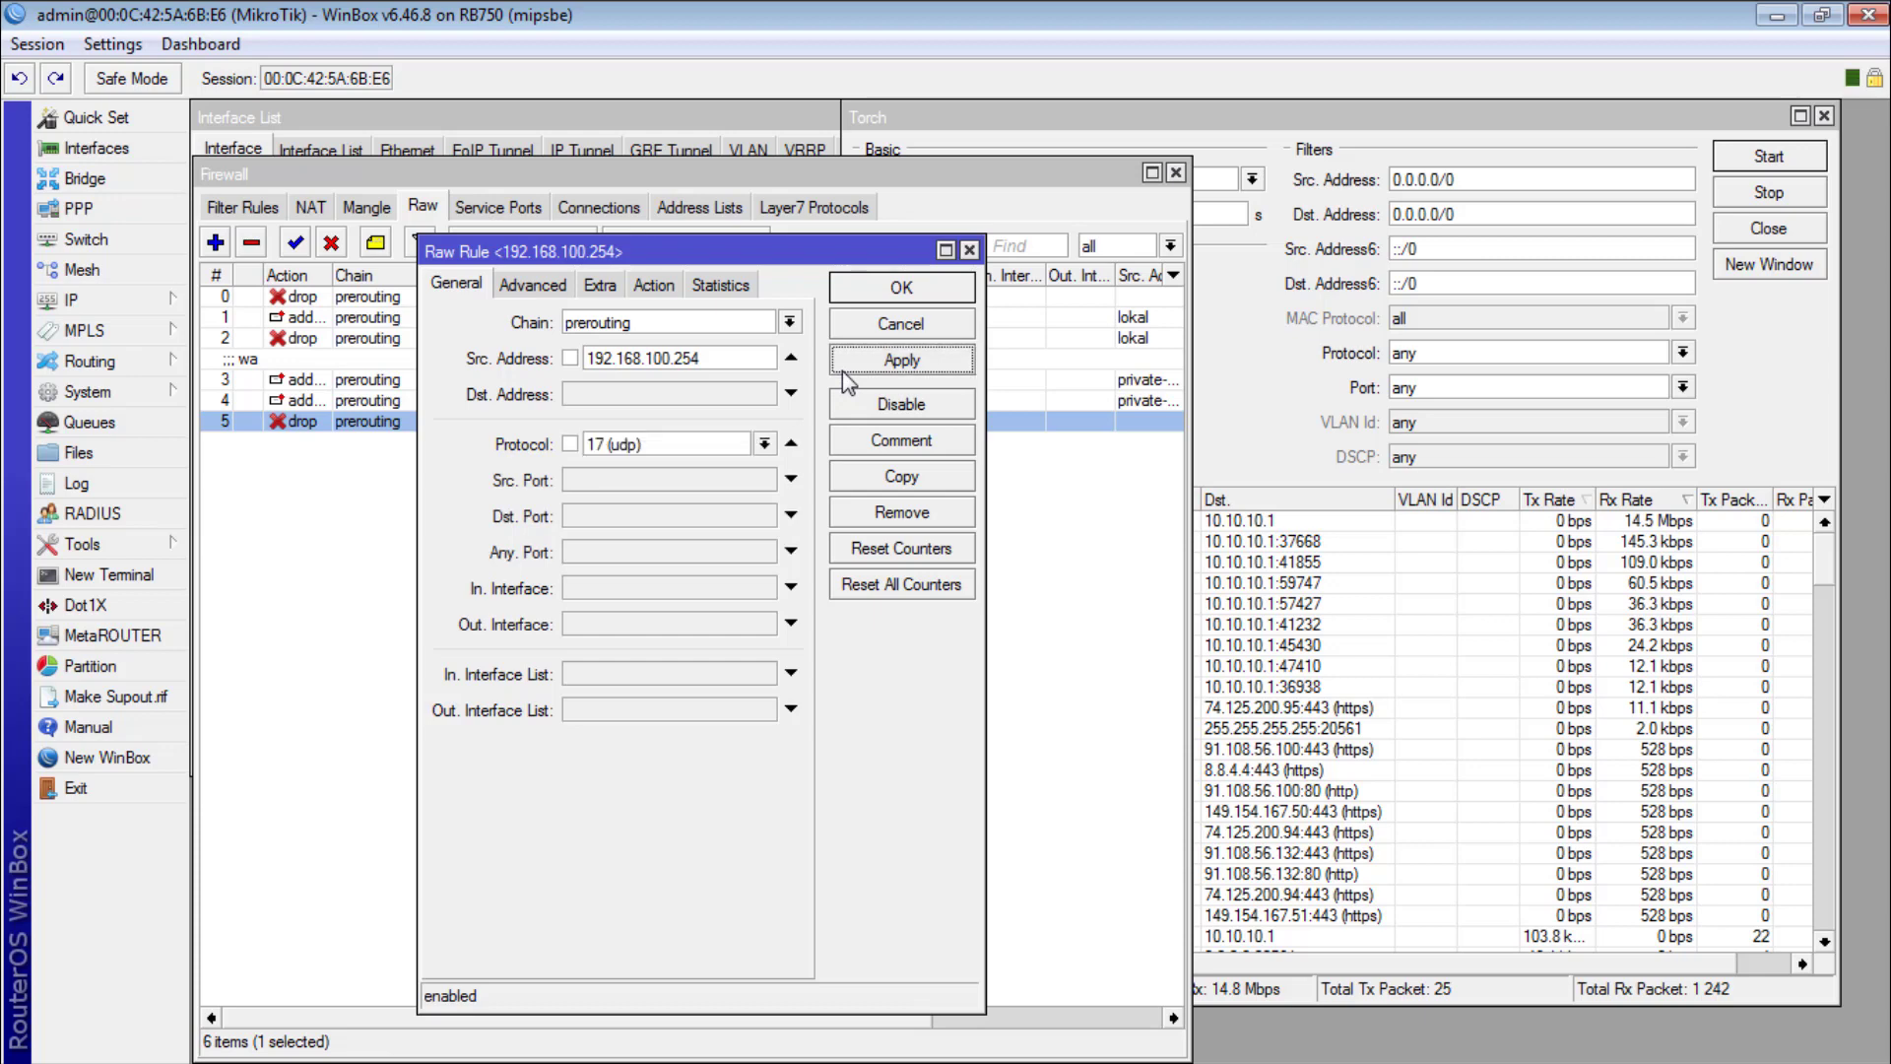
left_click(884, 294)
Step: Set the protocol of the forward filter rule for 192.168.100.254 to udp and save the rule
left_click(243, 206)
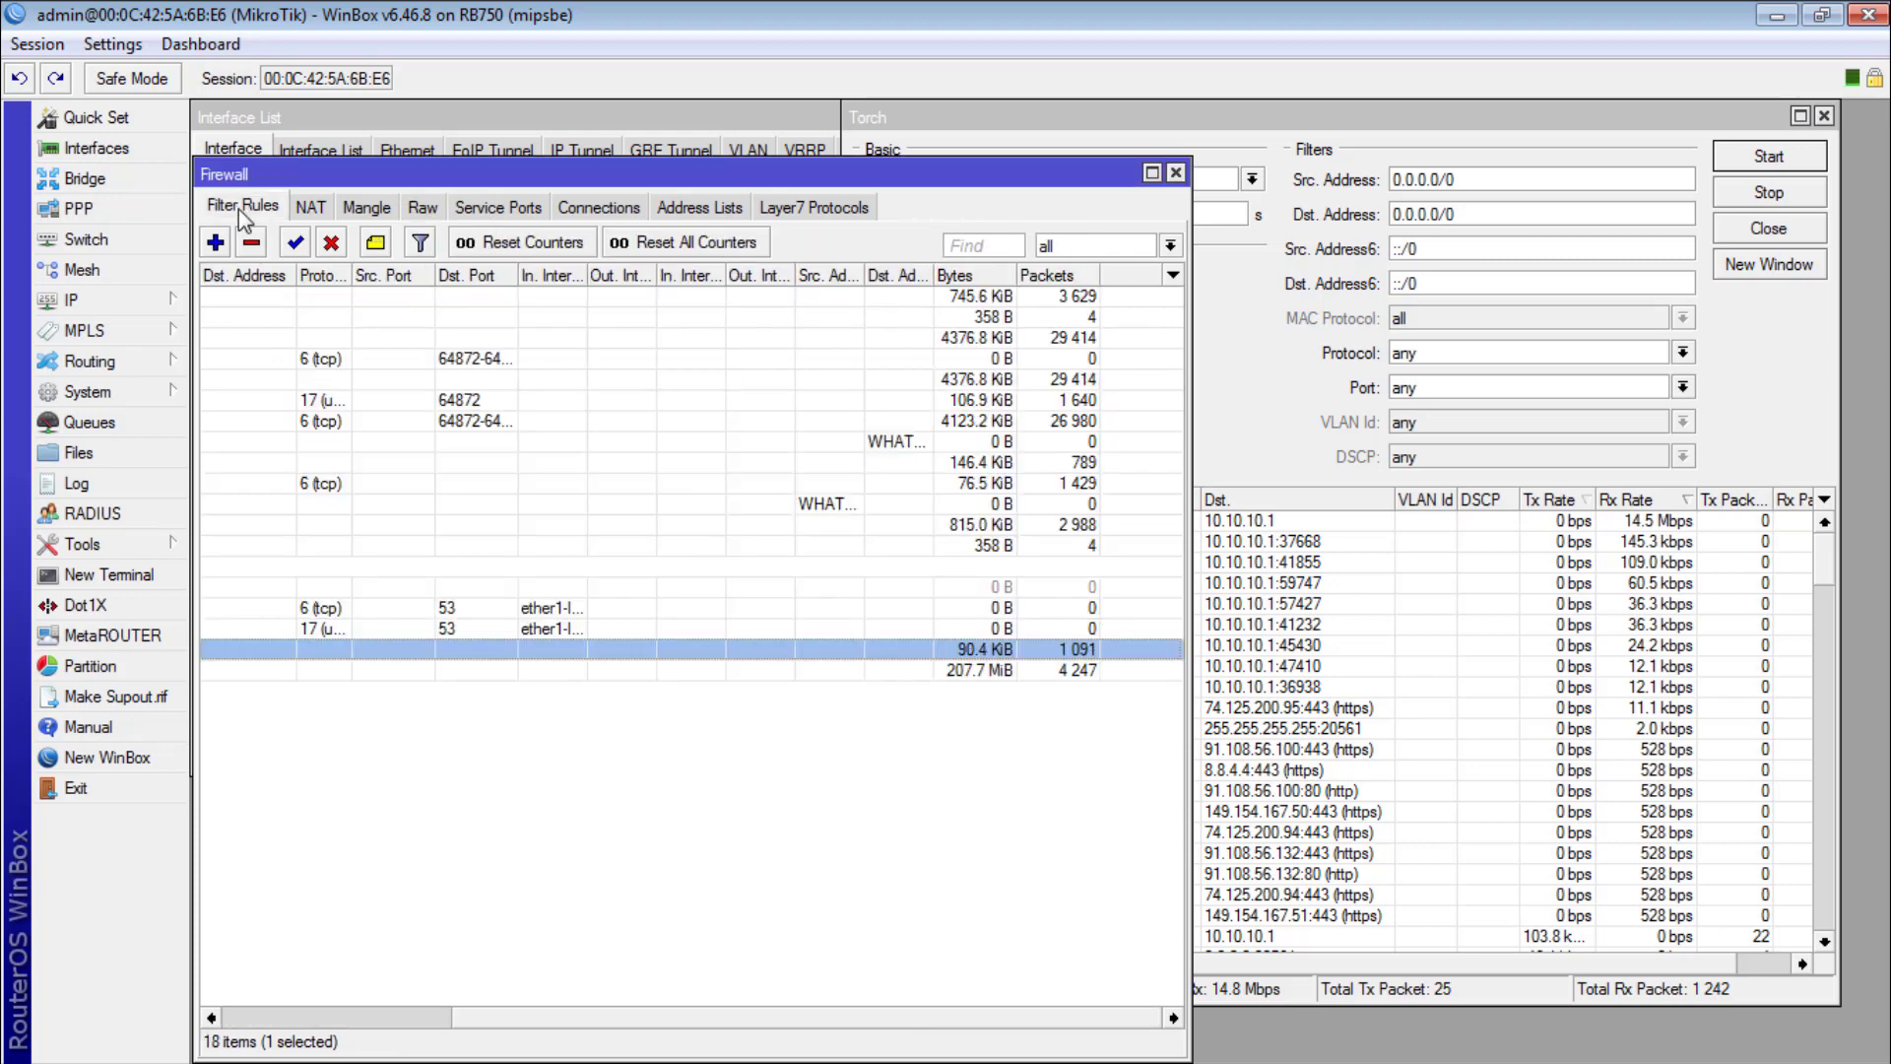
double_click(482, 649)
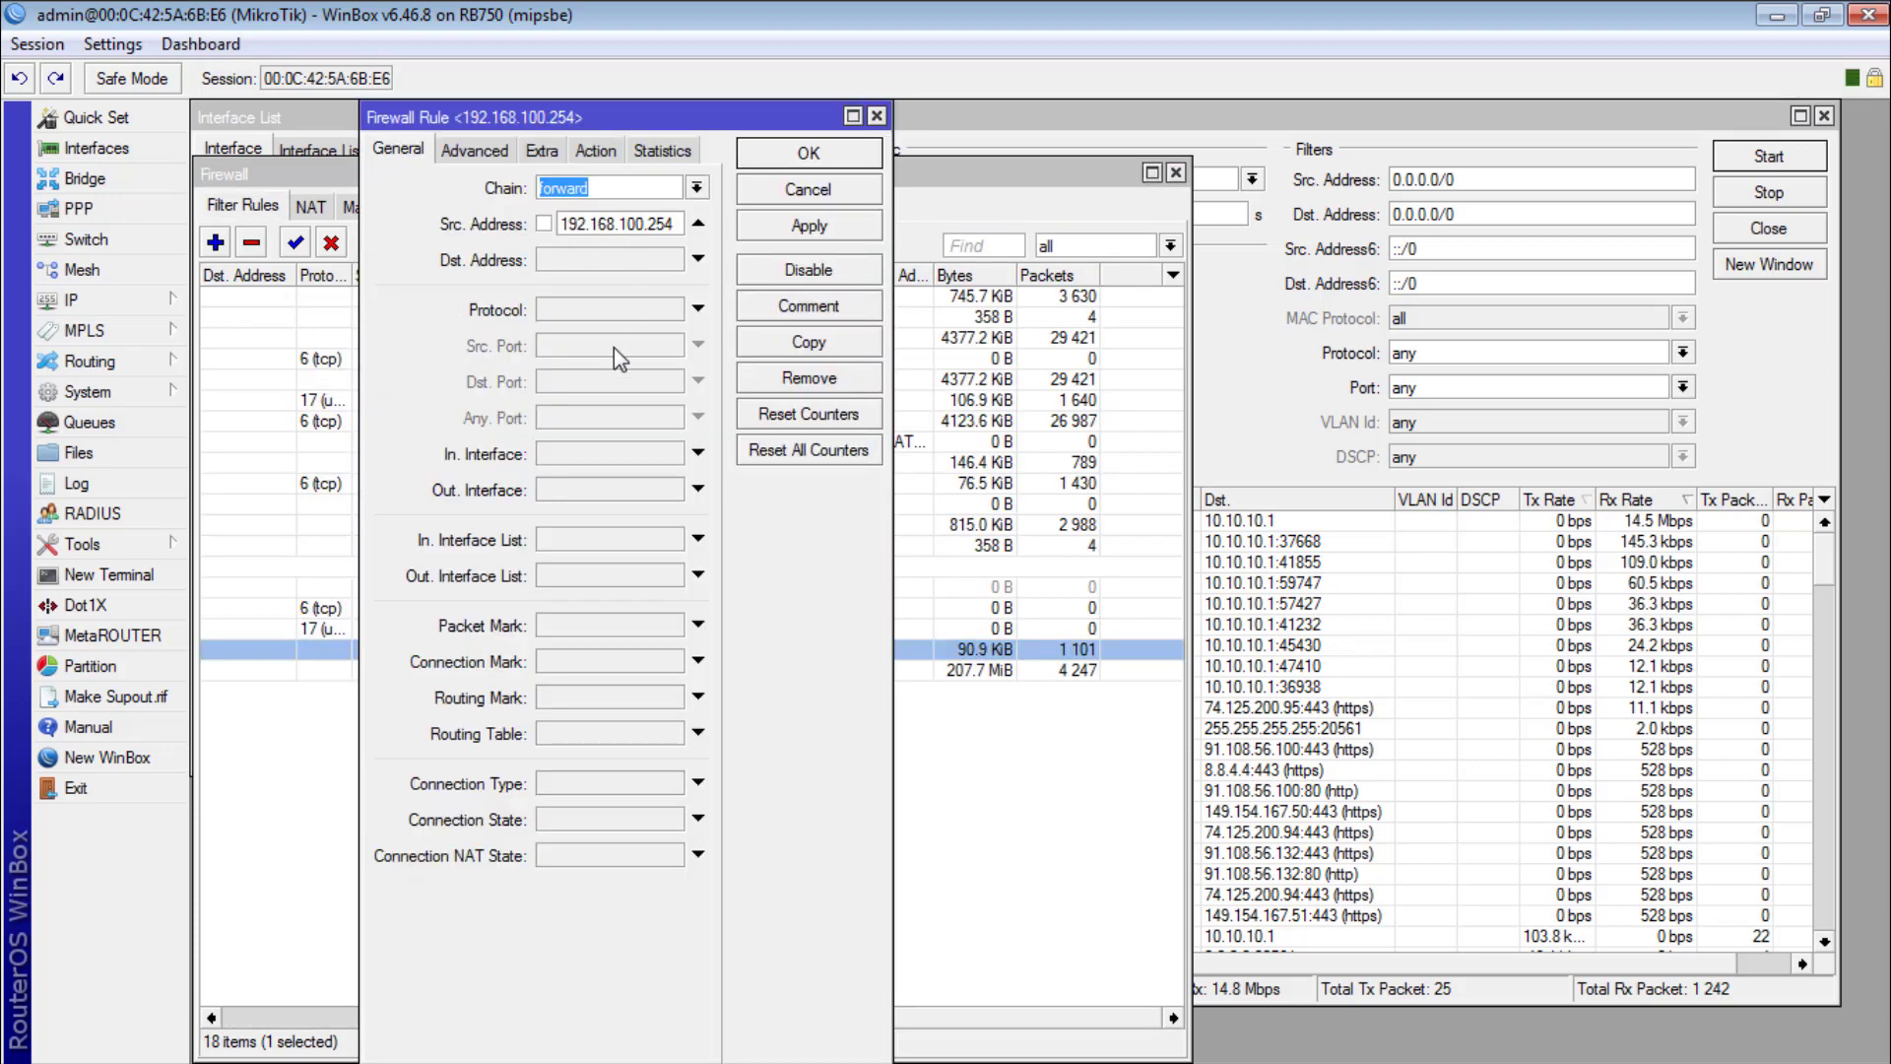
left_click(698, 308)
left_click(671, 308)
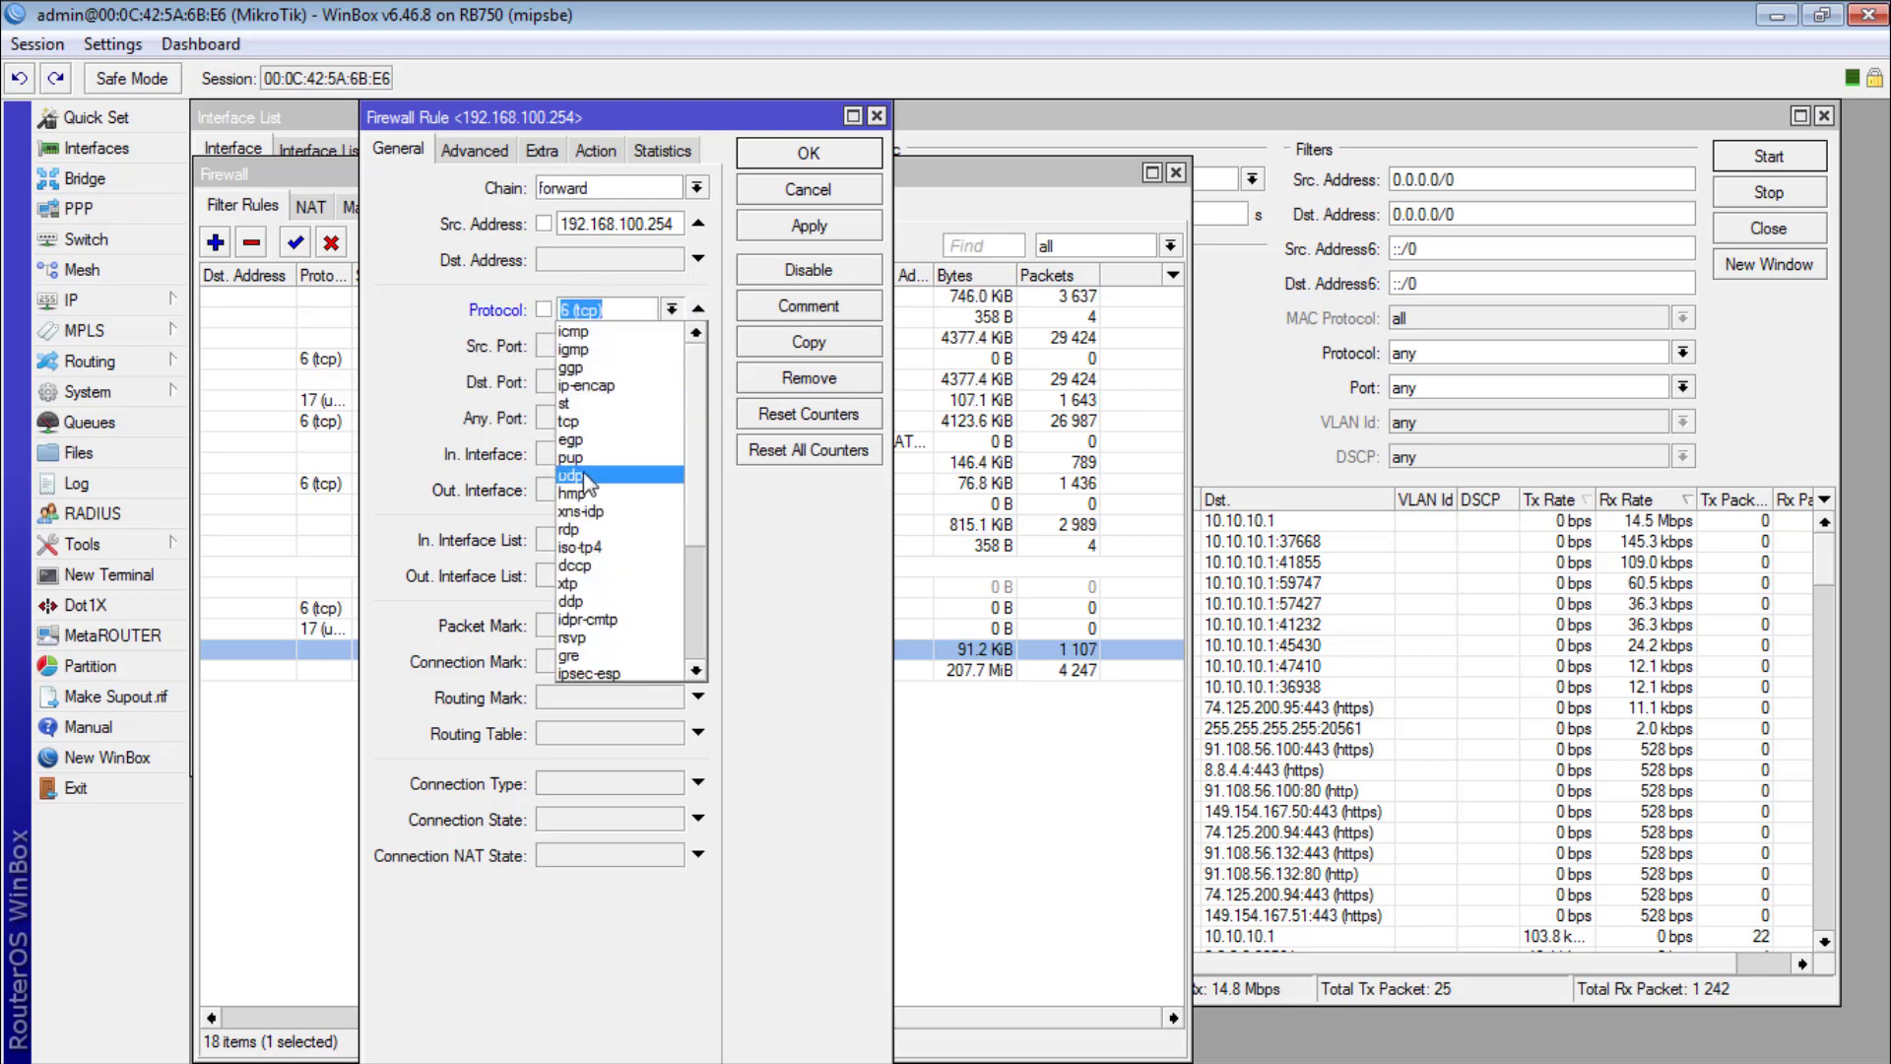
left_click(585, 476)
left_click(777, 222)
left_click(788, 156)
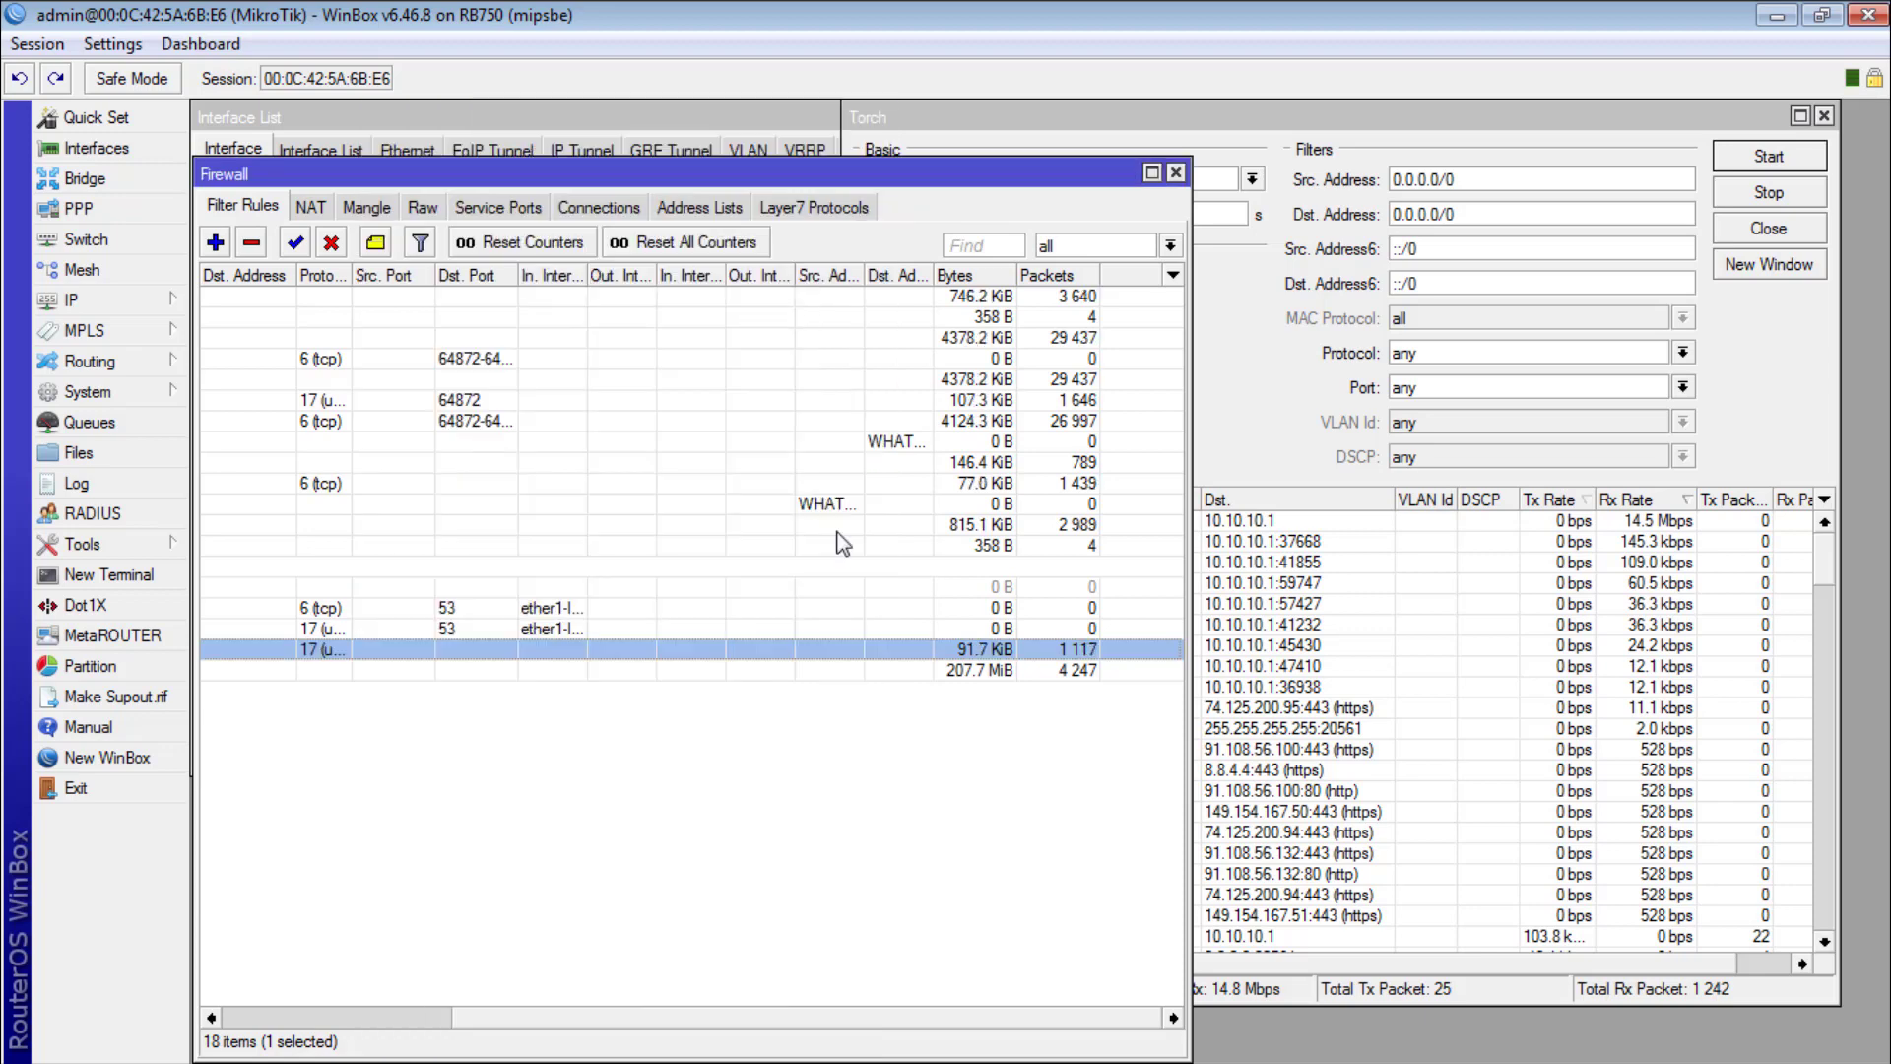
Step: Set the protocol of the input filter rule for 192.168.100.254 to udp and save the rule
double_click(826, 672)
left_click(697, 308)
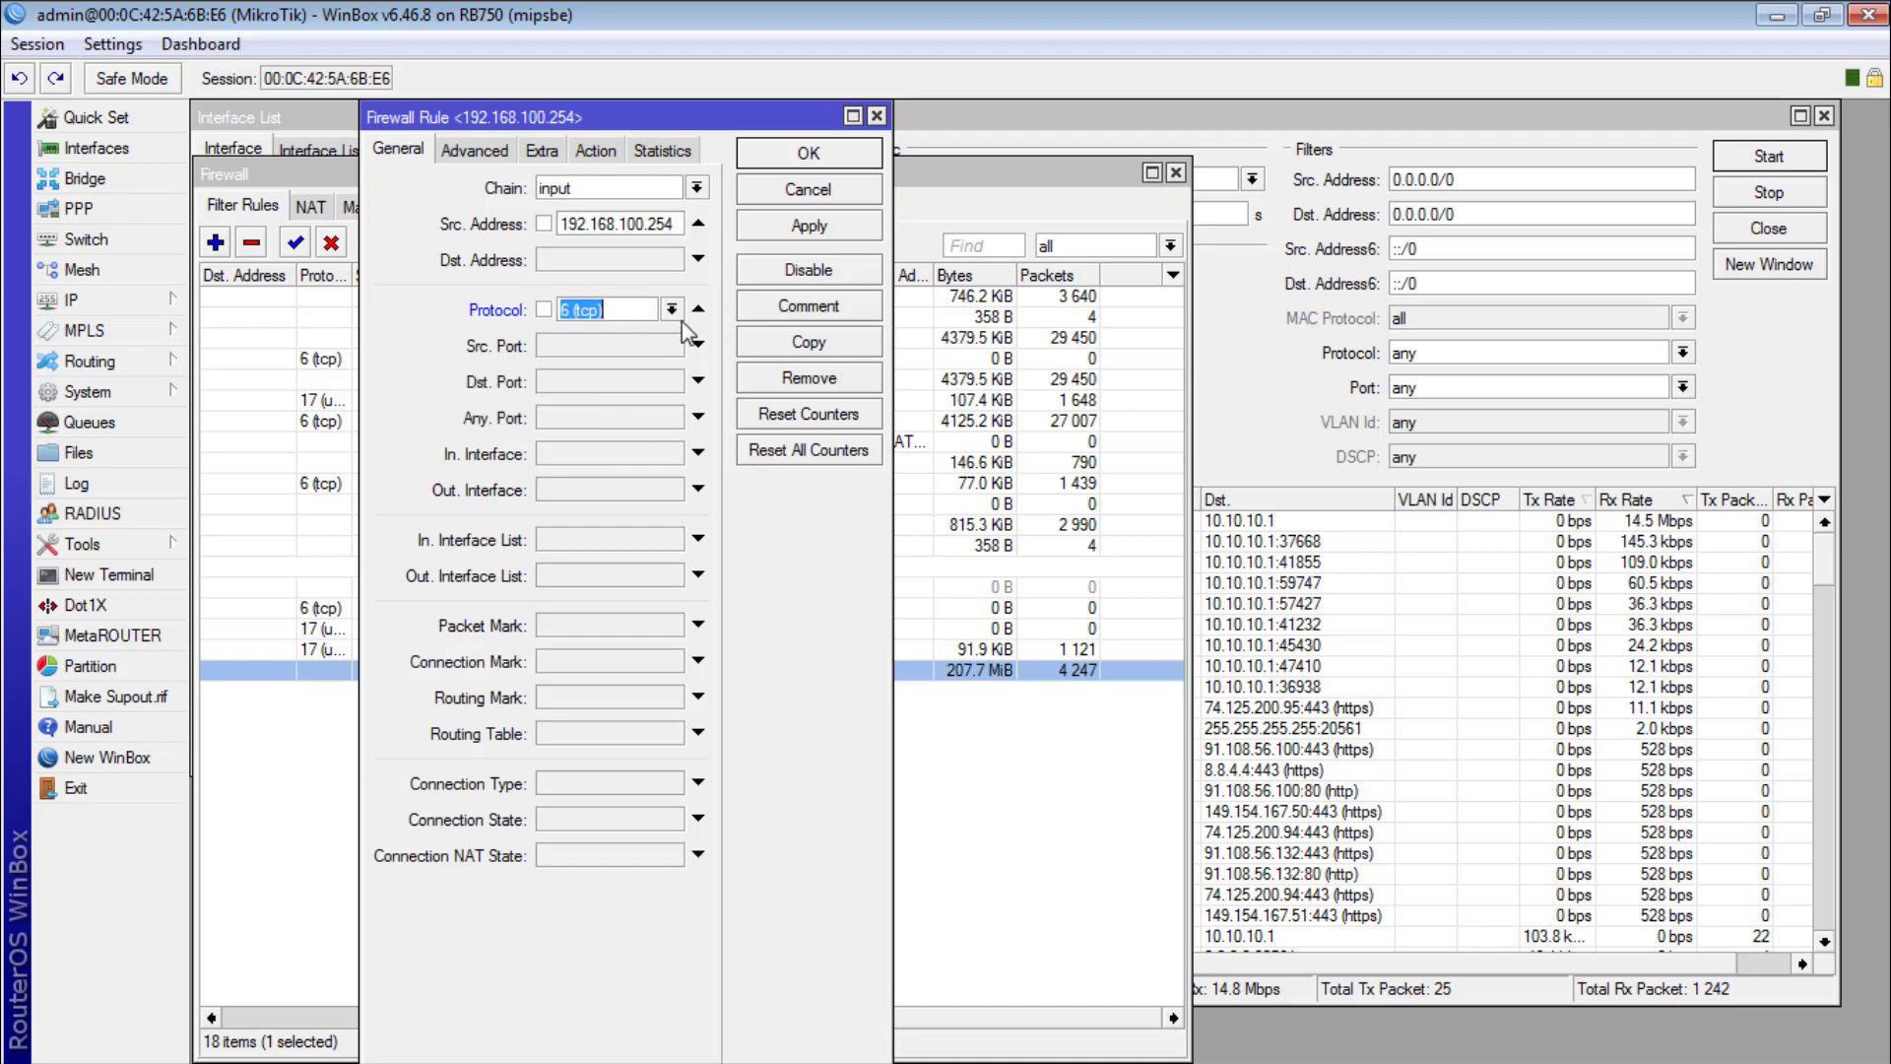
left_click(671, 309)
left_click(616, 476)
left_click(753, 235)
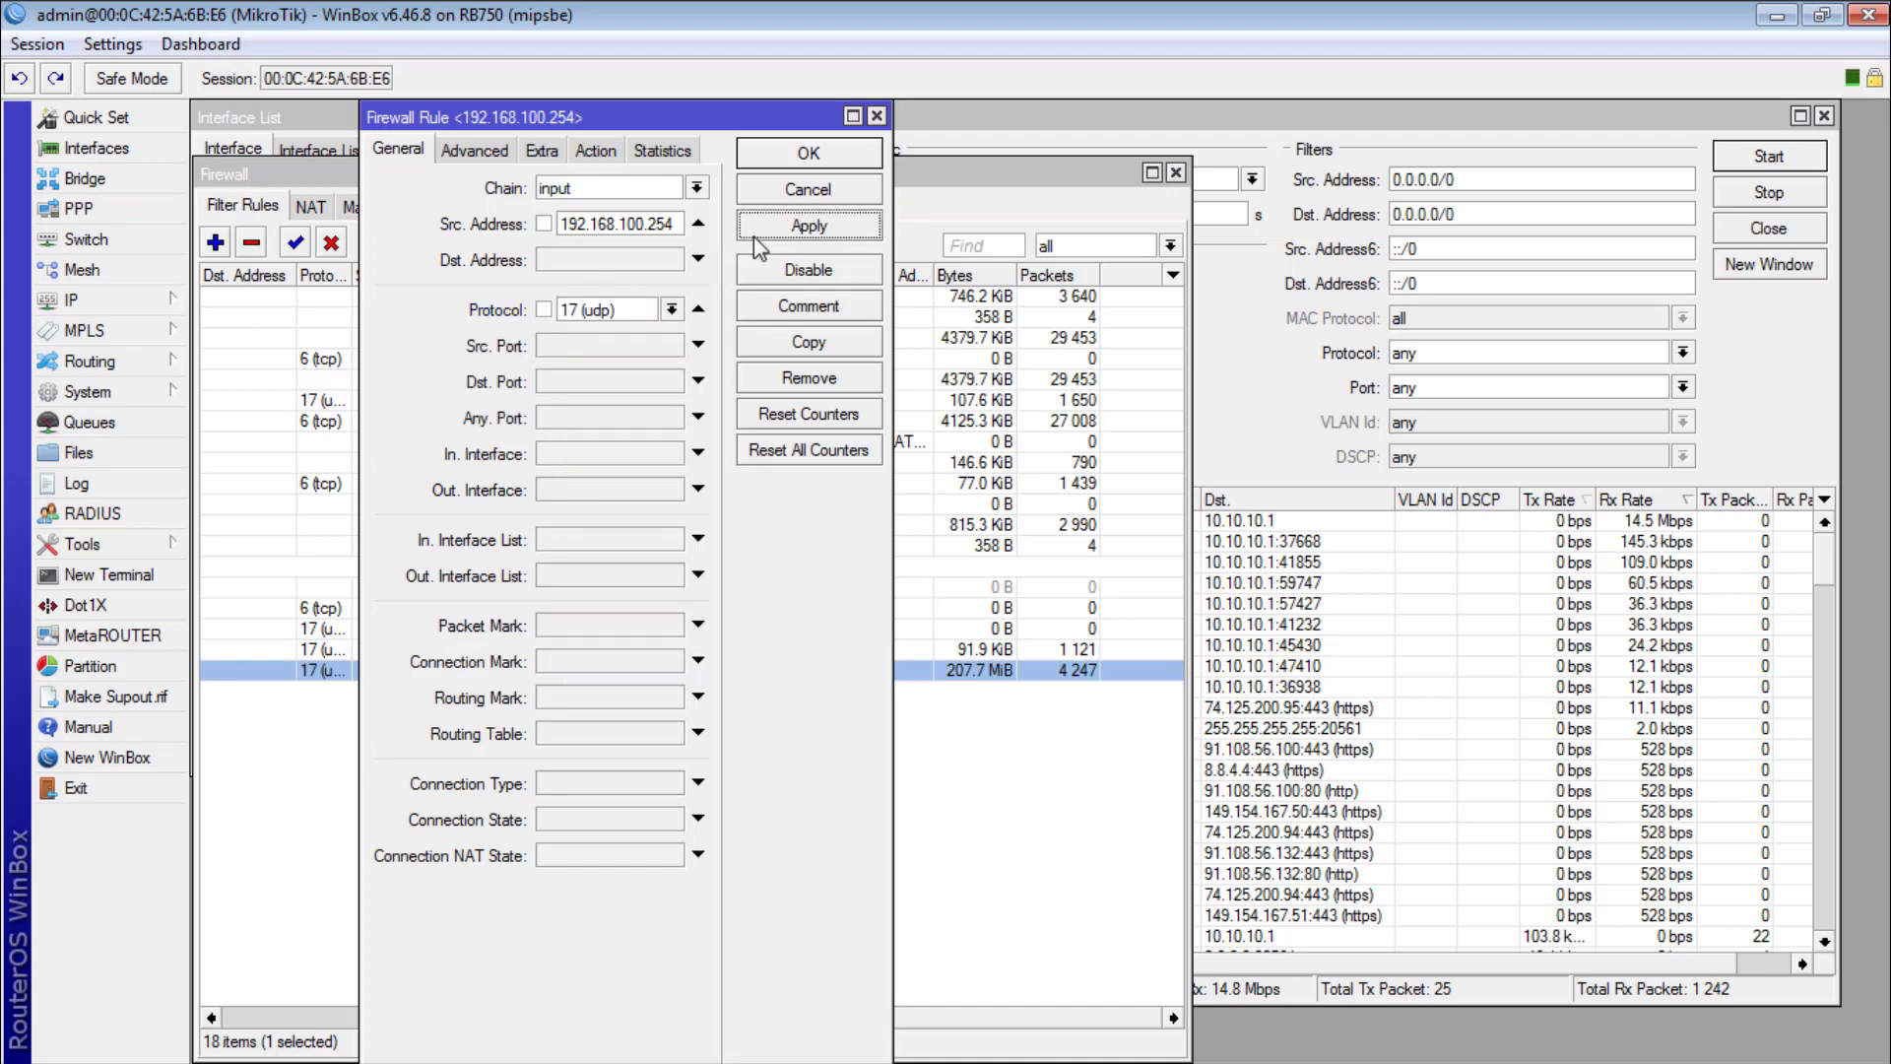
left_click(825, 158)
Step: Review the byte and packet counters of the udp forward and input filter rules alongside the Torch results
left_click(1267, 373)
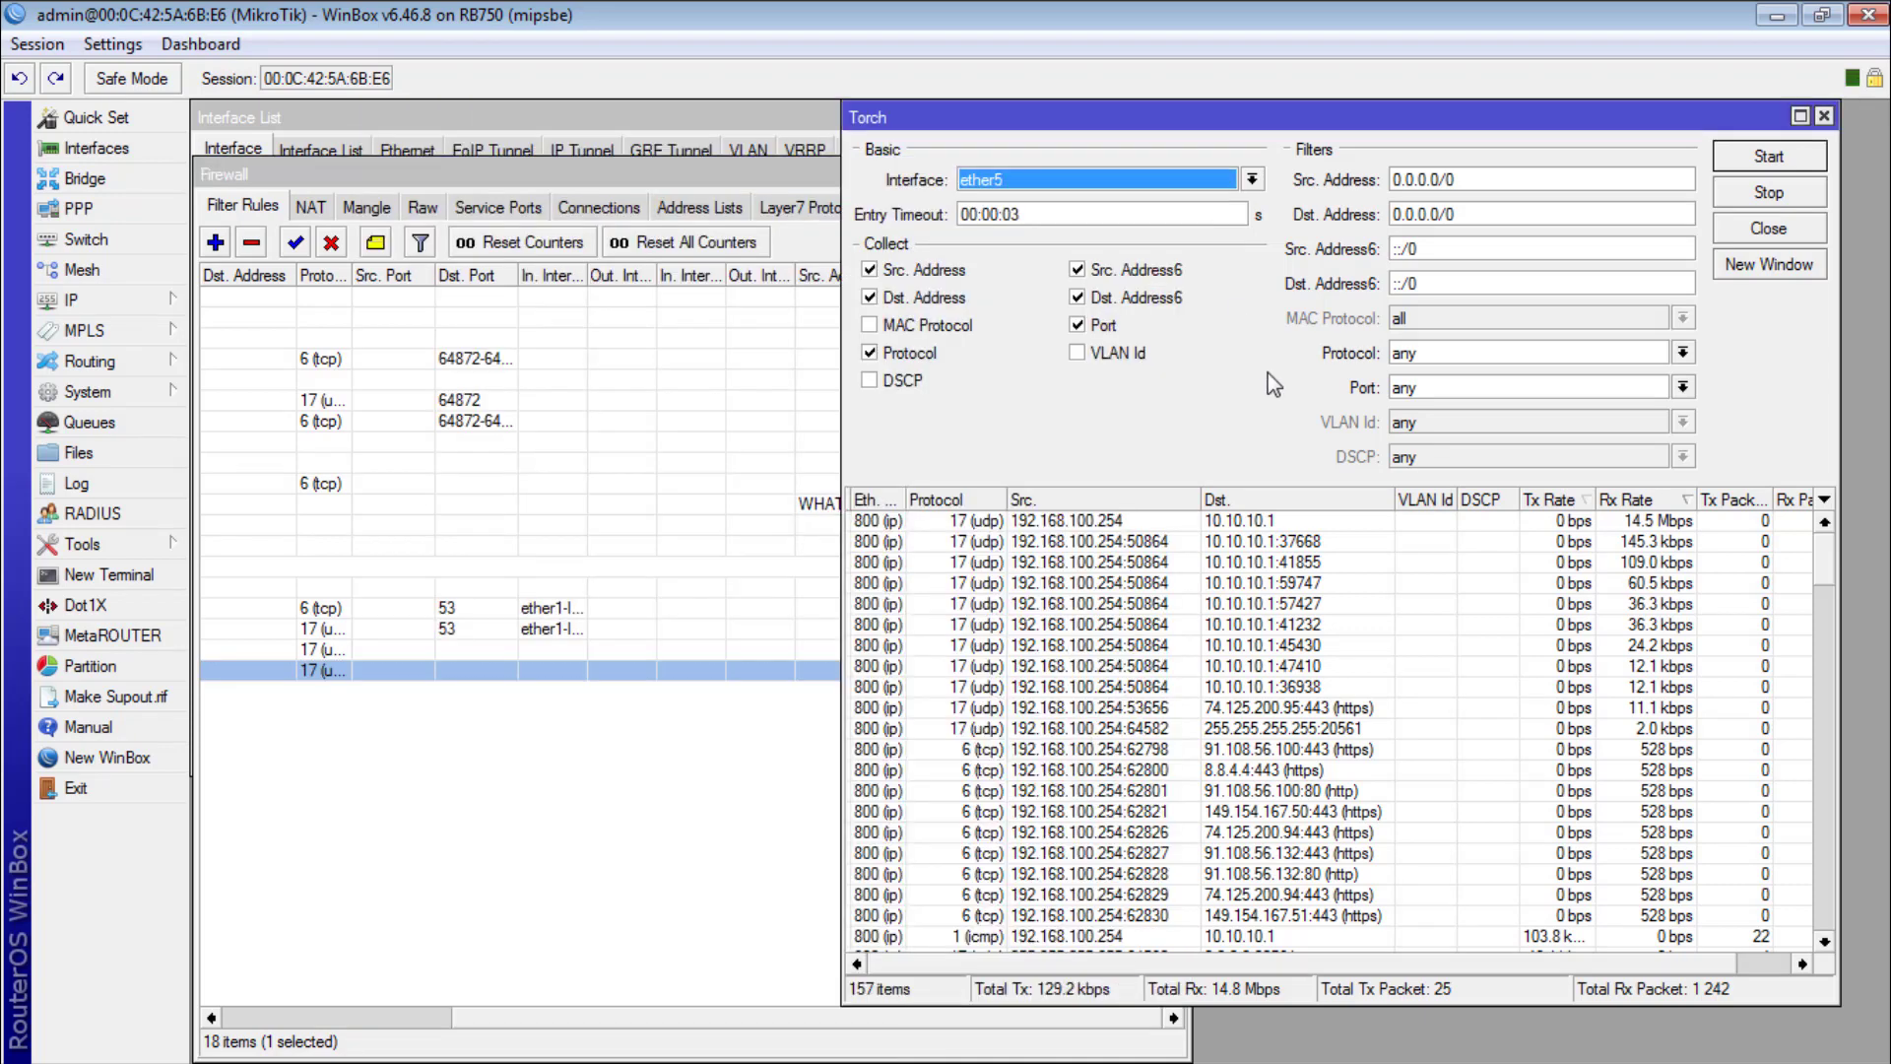
left_click(733, 851)
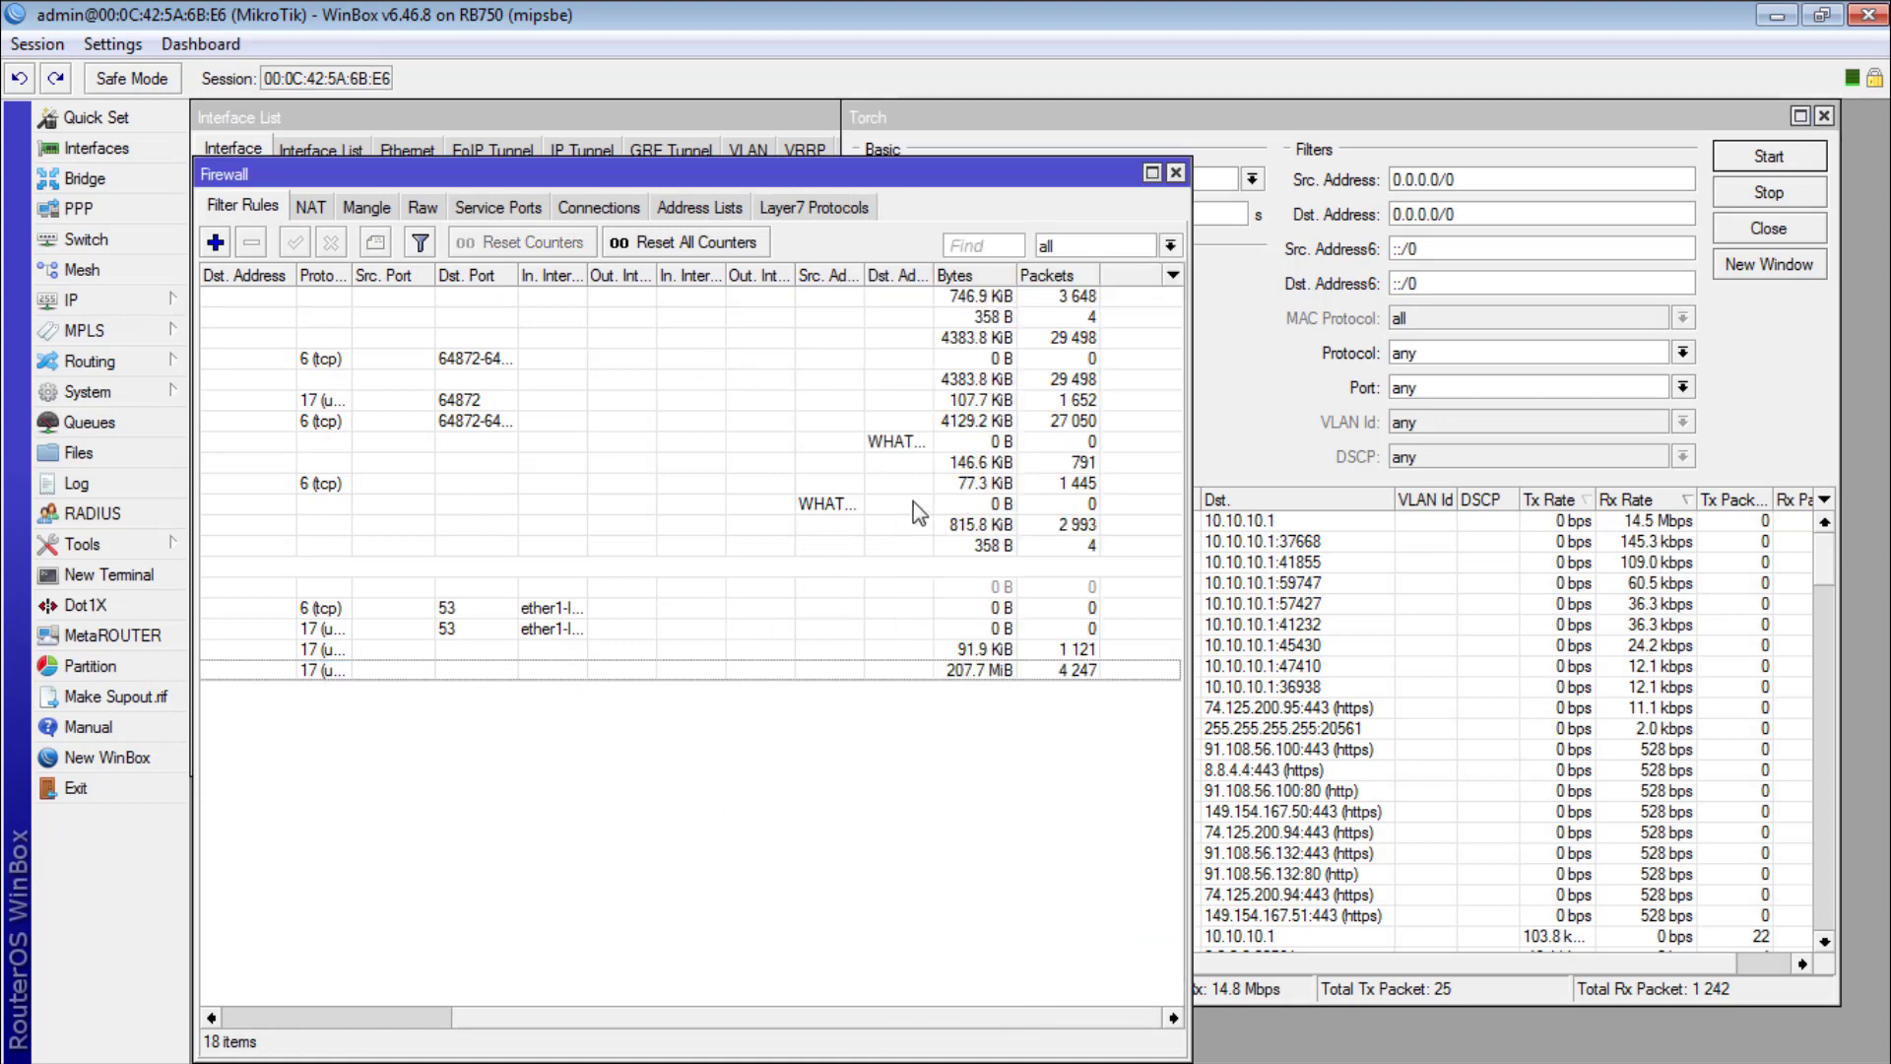
left_click(902, 658)
left_click(907, 676)
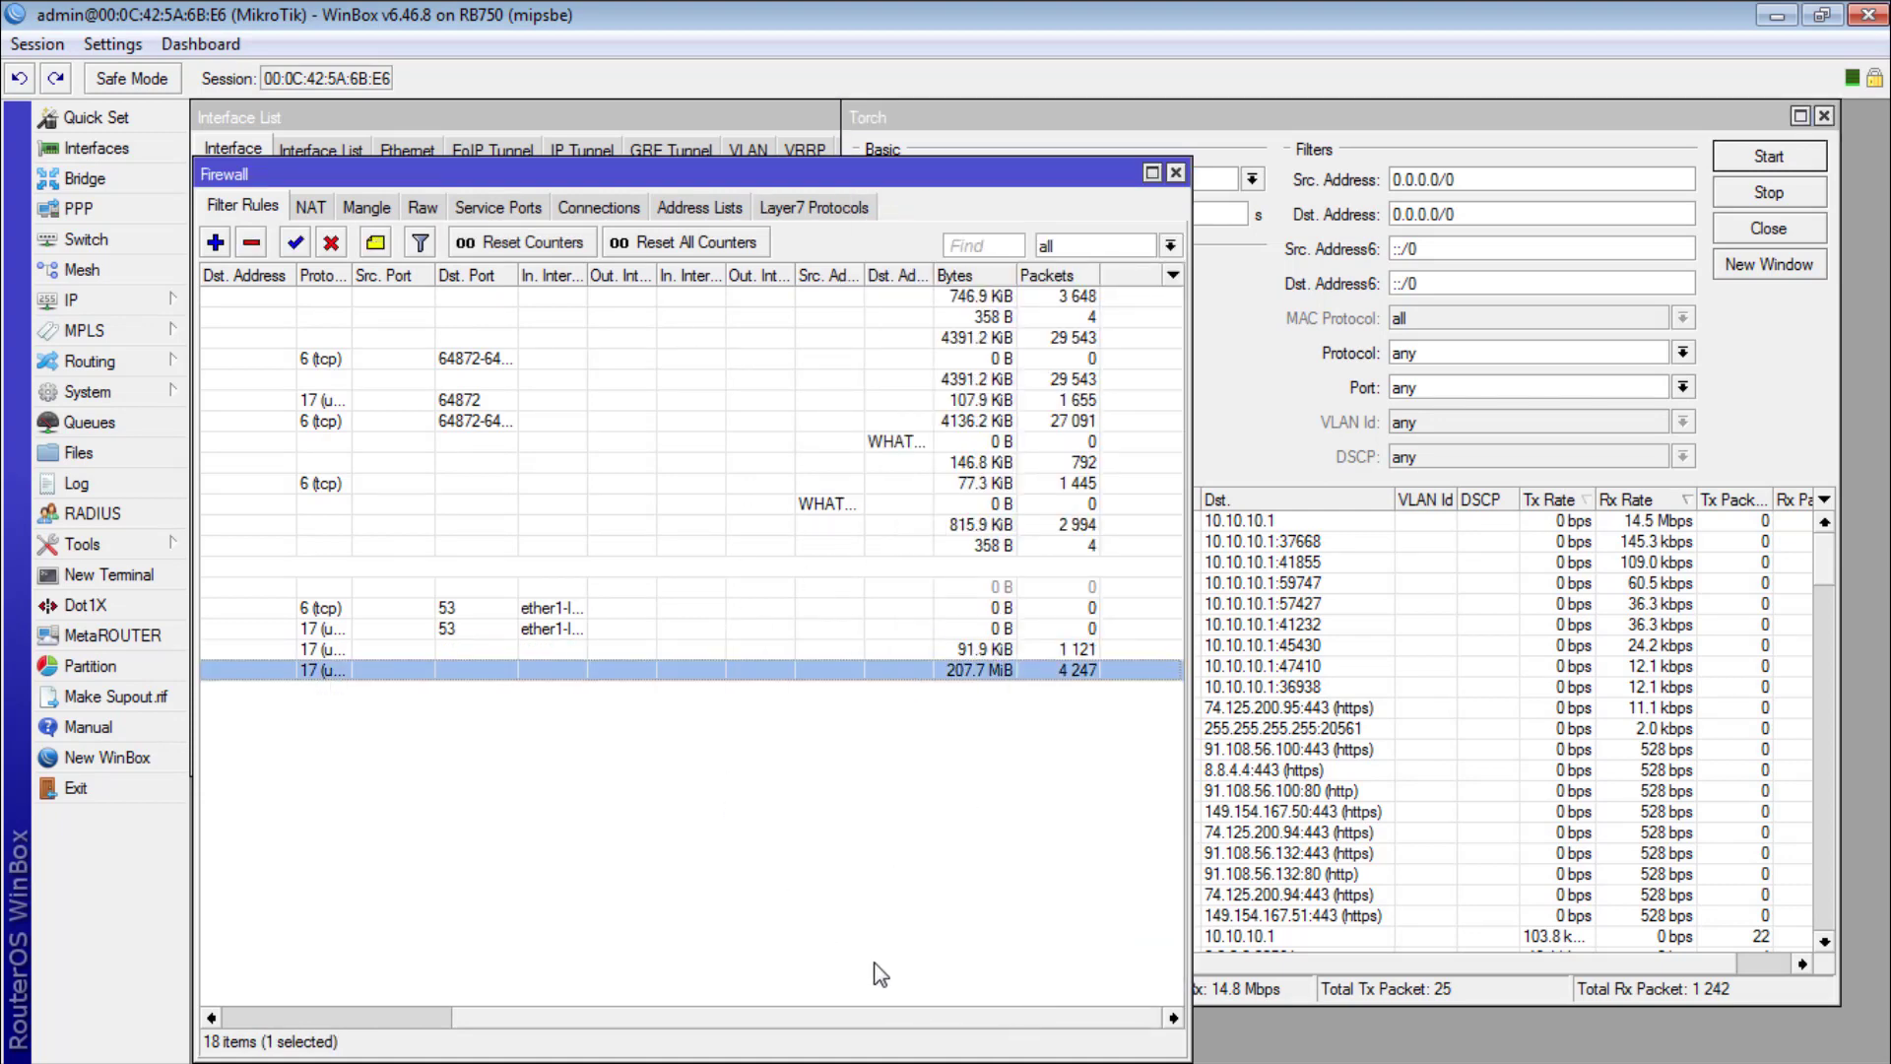
left_click_drag(702, 1020, 577, 1014)
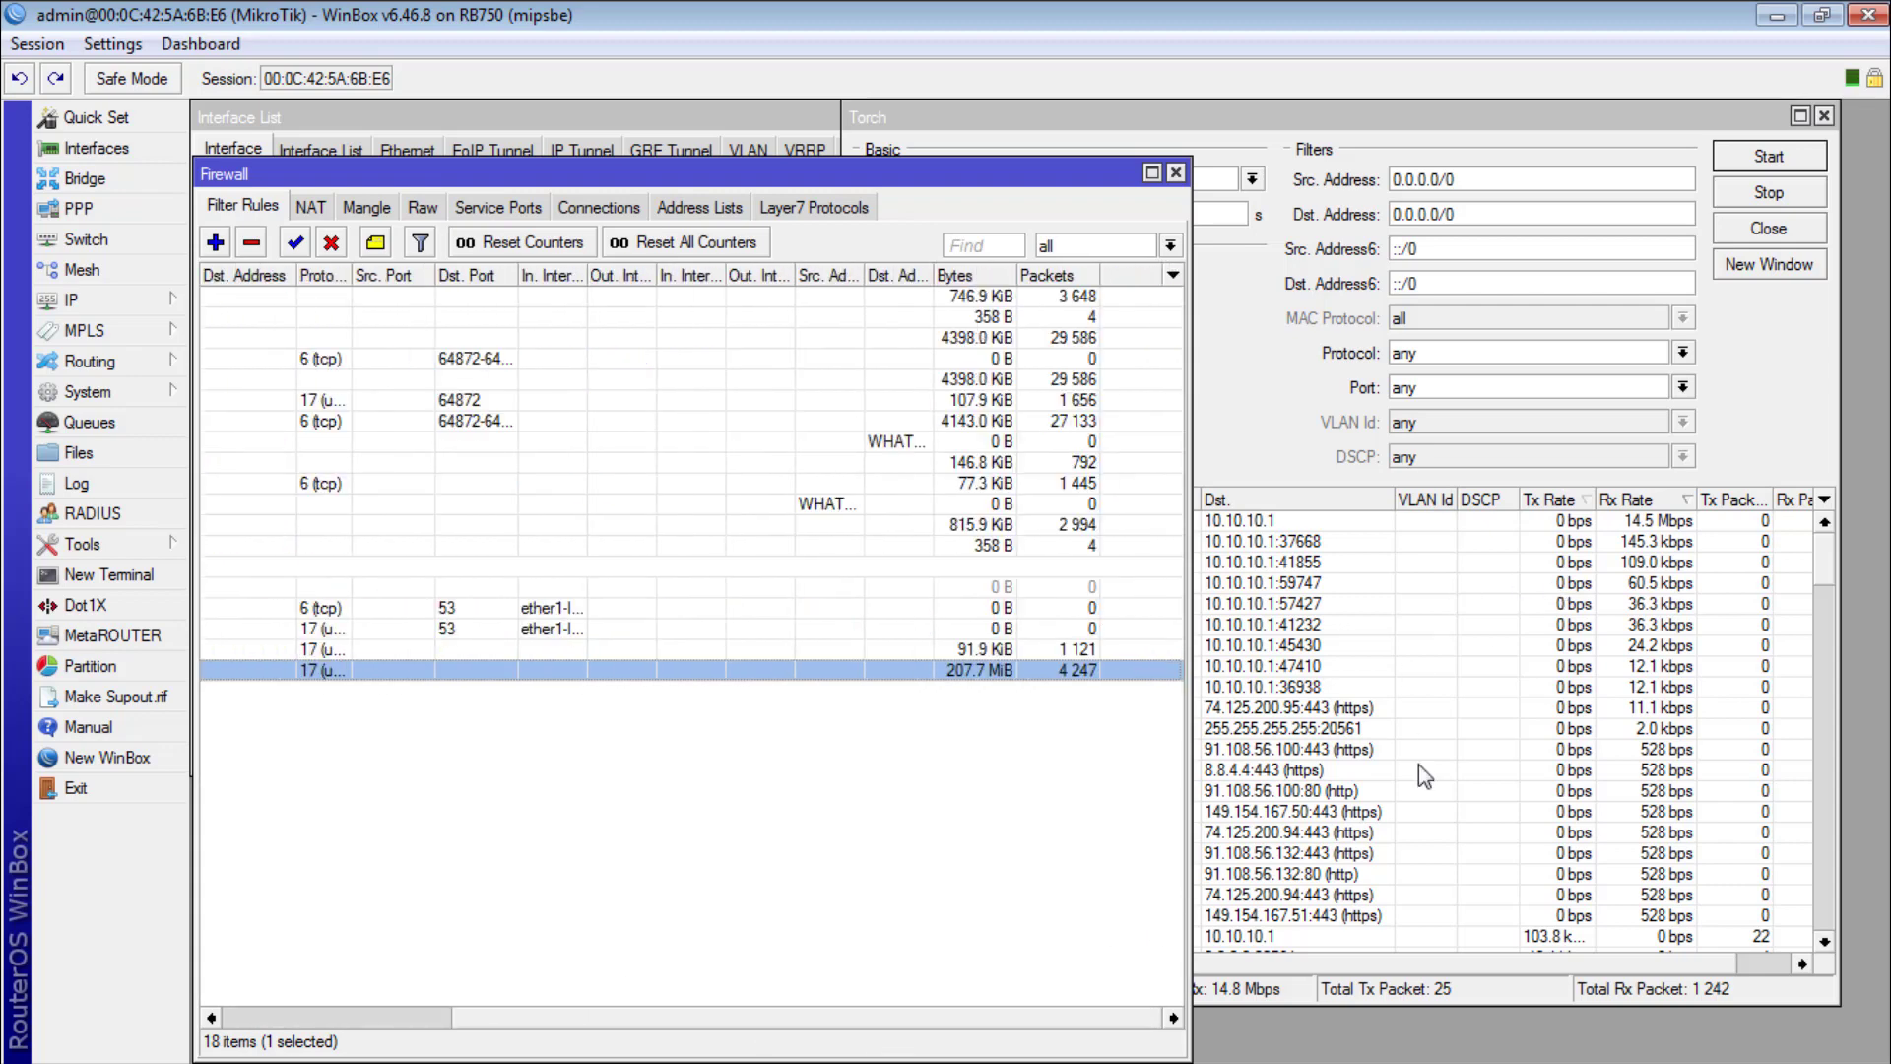
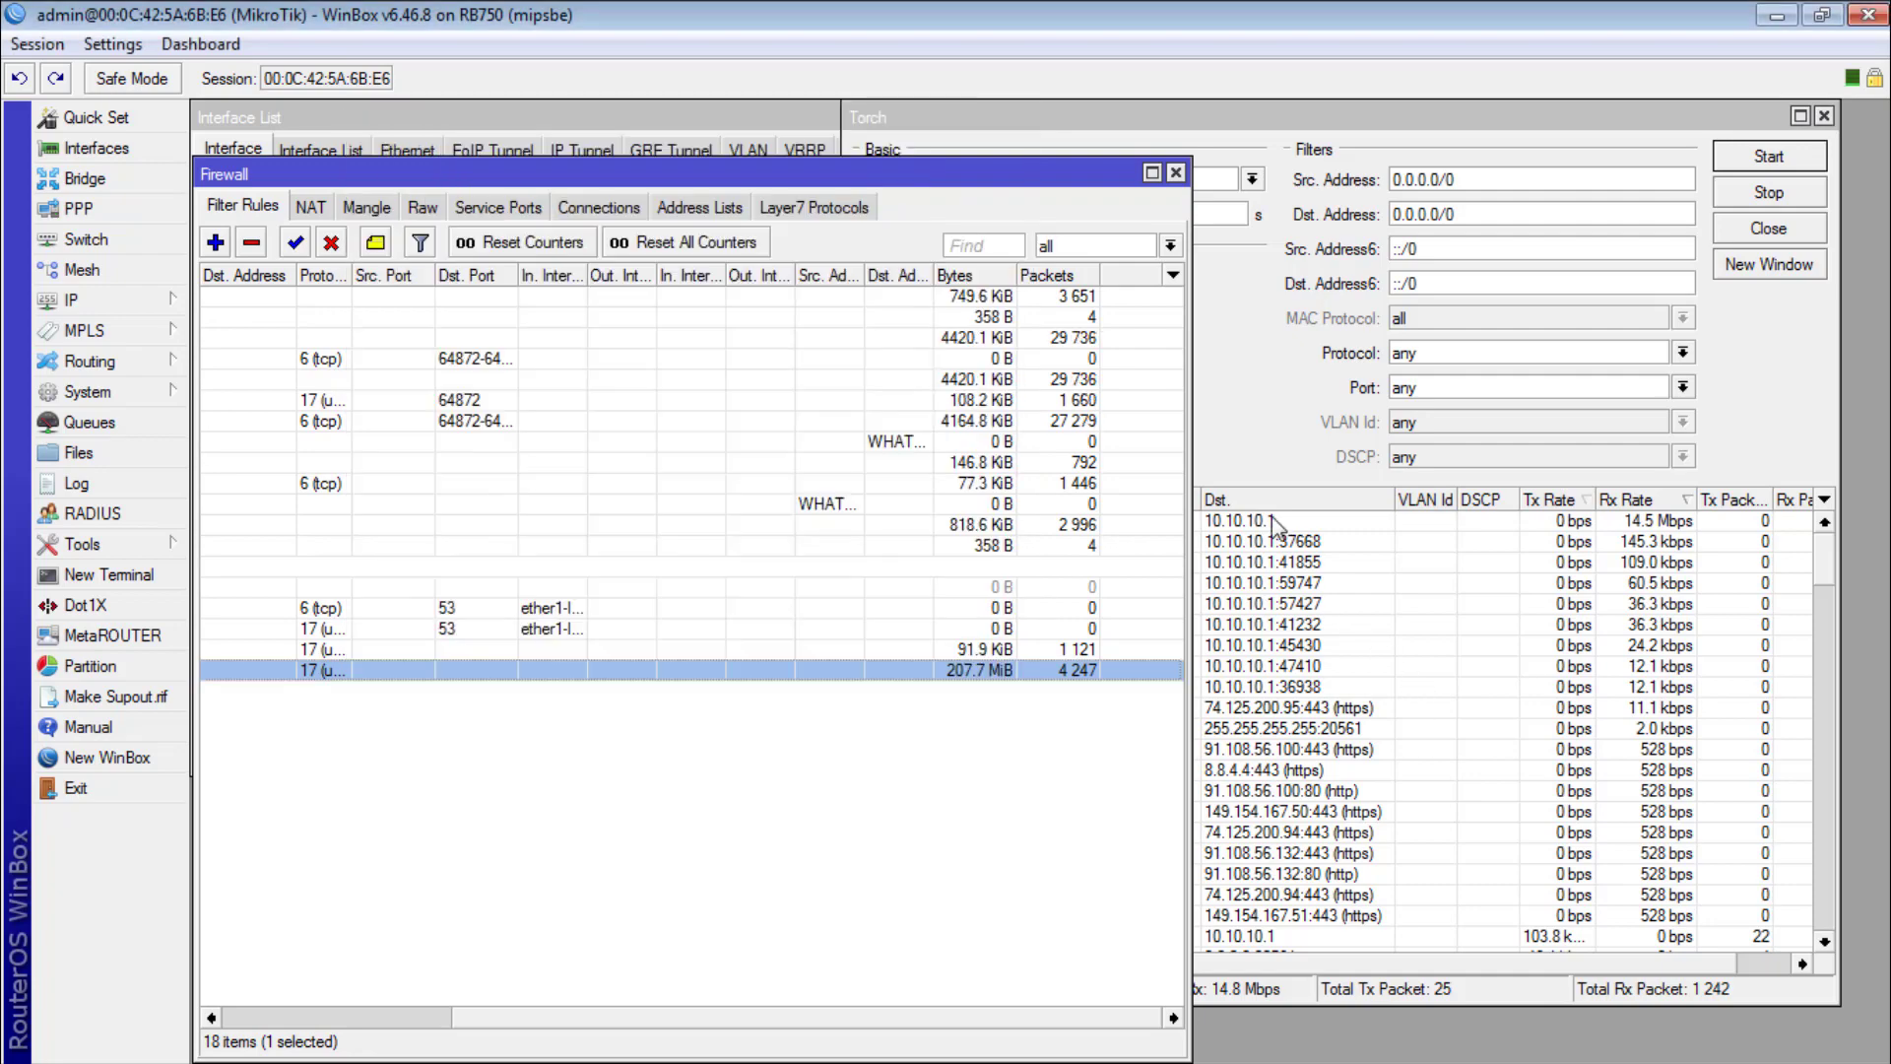
Step: Move the Torch and Firewall windows aside to examine ether5's transmit and receive rates in the interface list
left_click(1312, 461)
left_click_drag(1029, 118, 1235, 118)
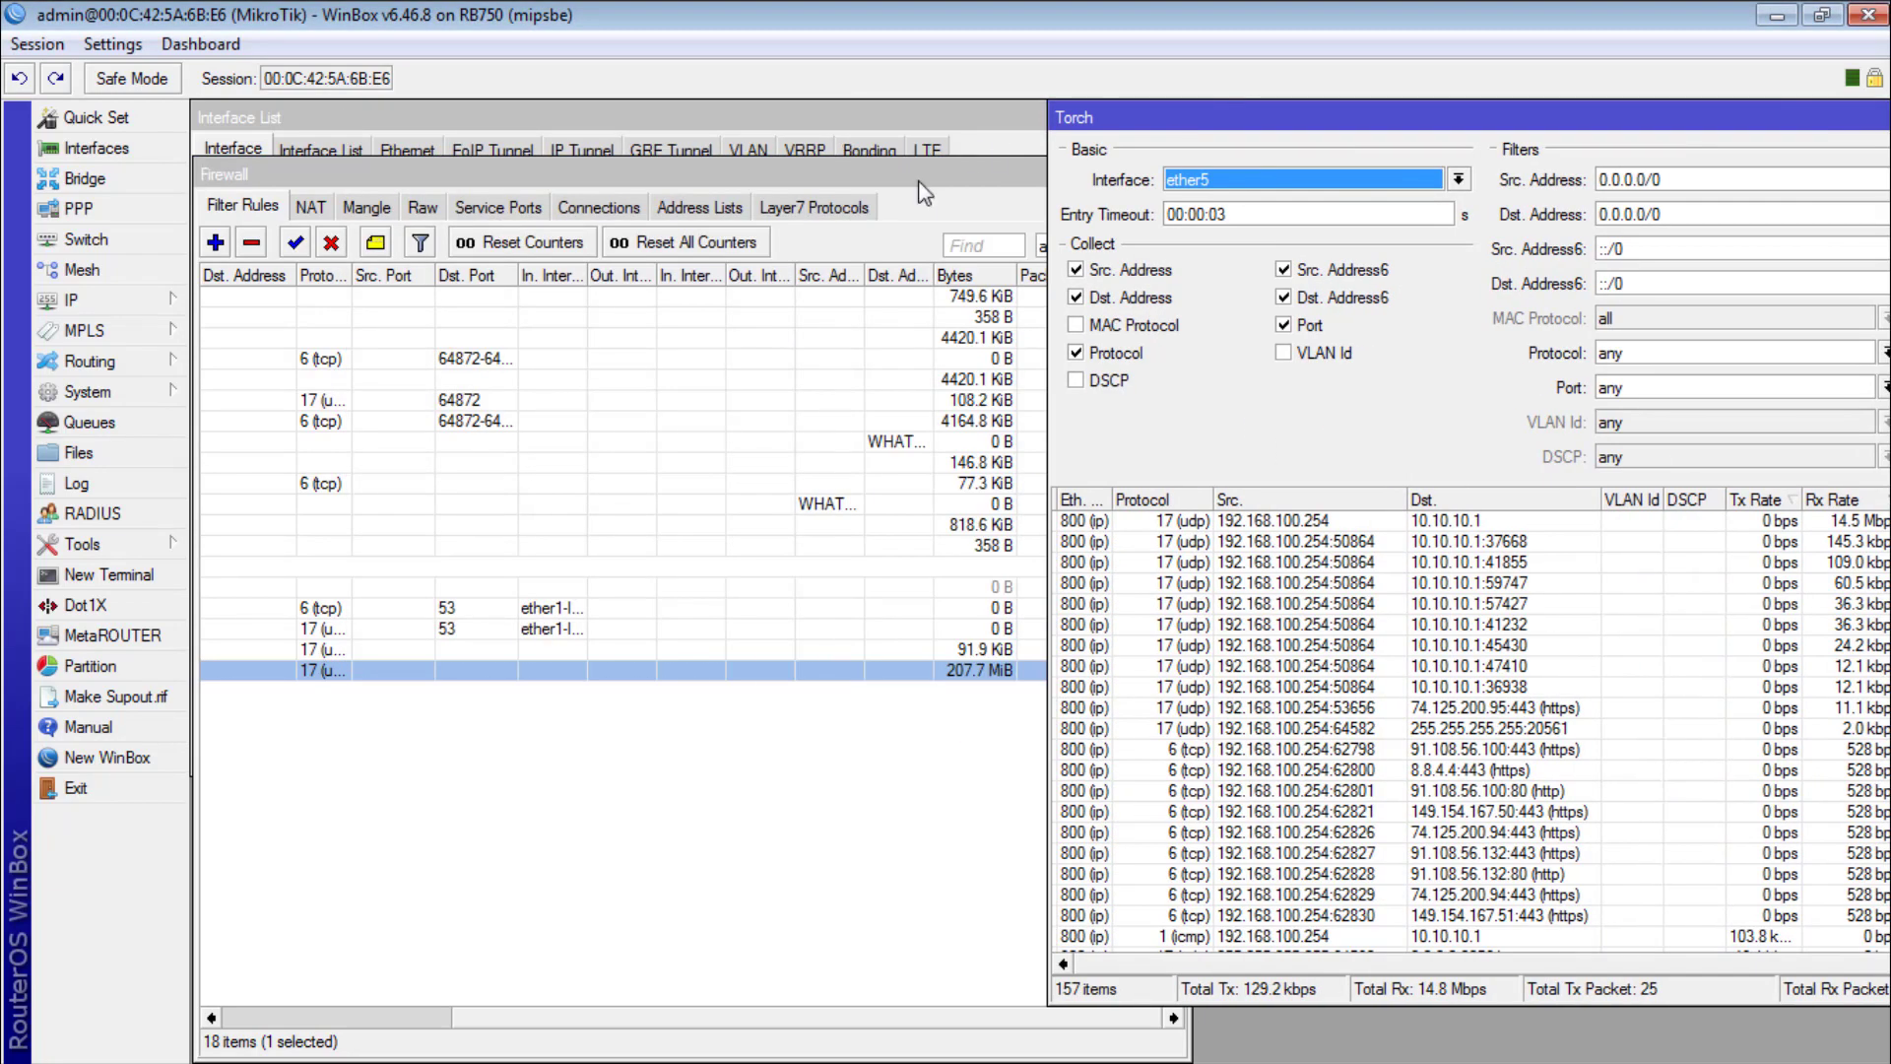
left_click_drag(918, 187, 906, 404)
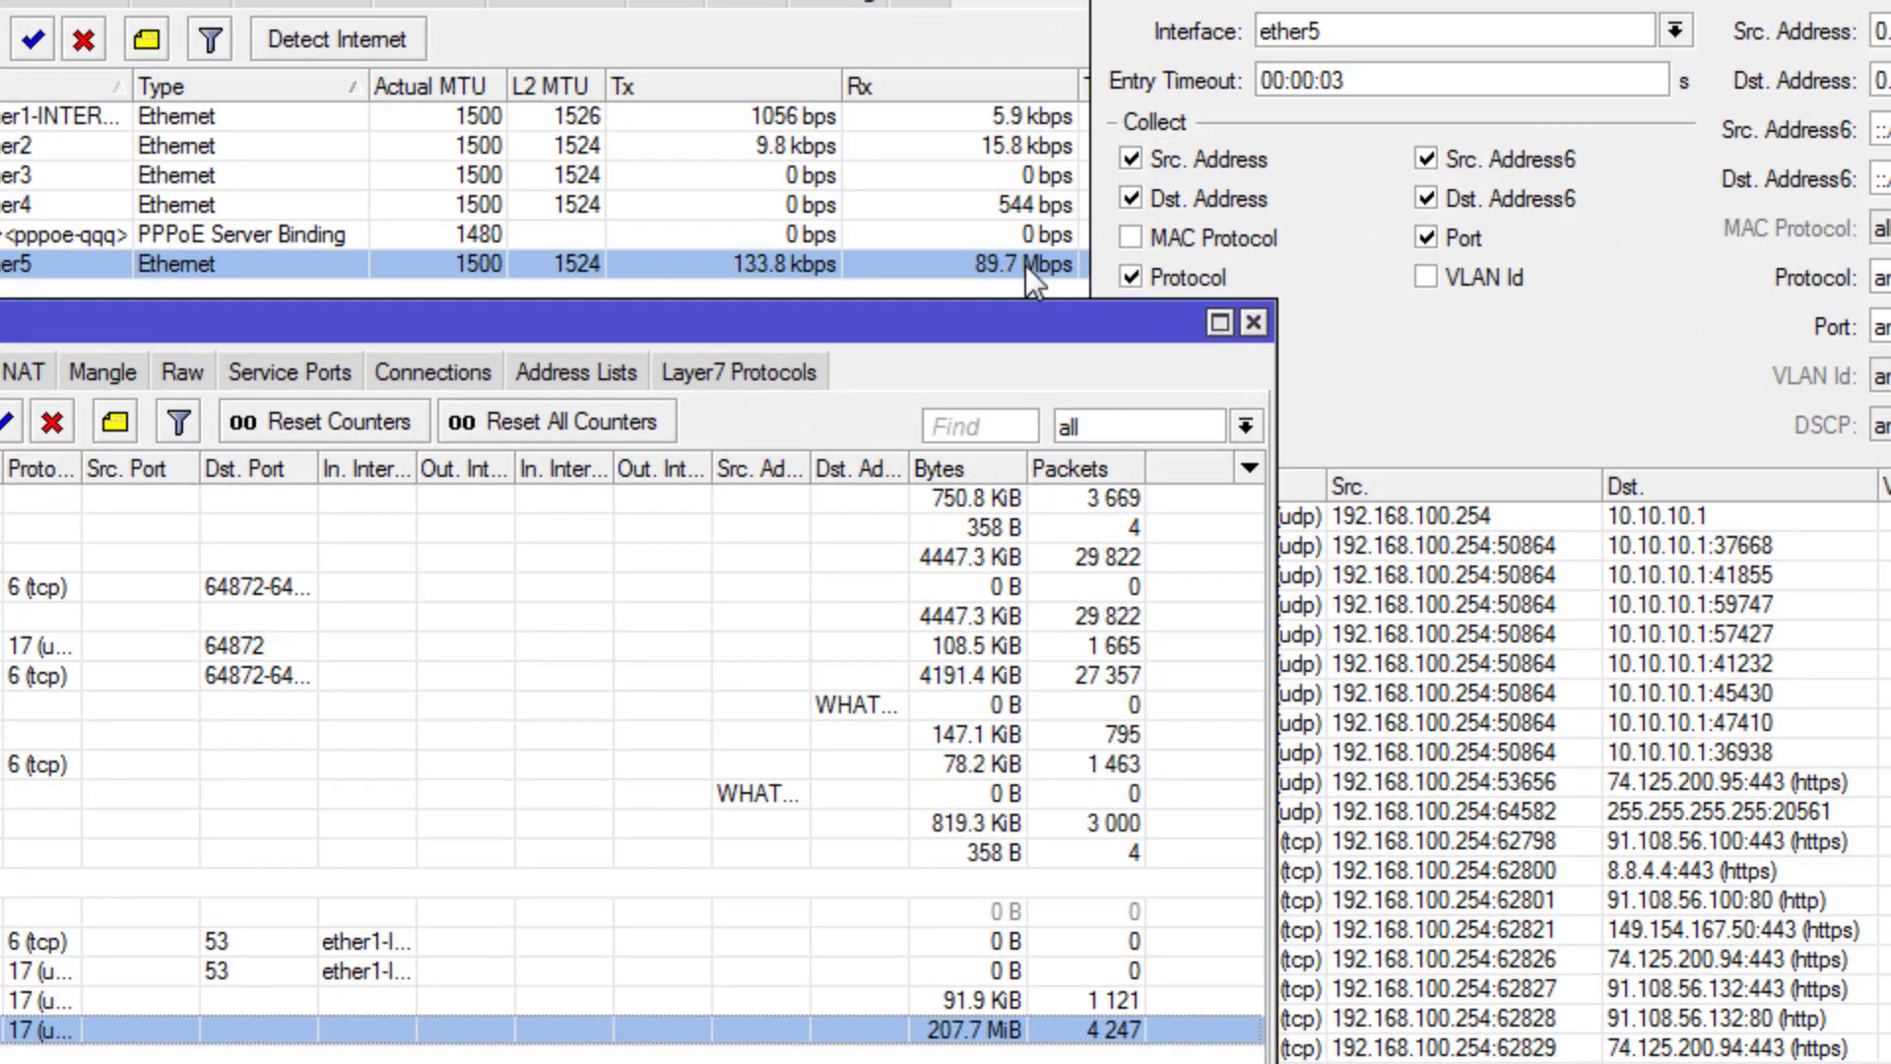
left_click_drag(1003, 338, 1002, 326)
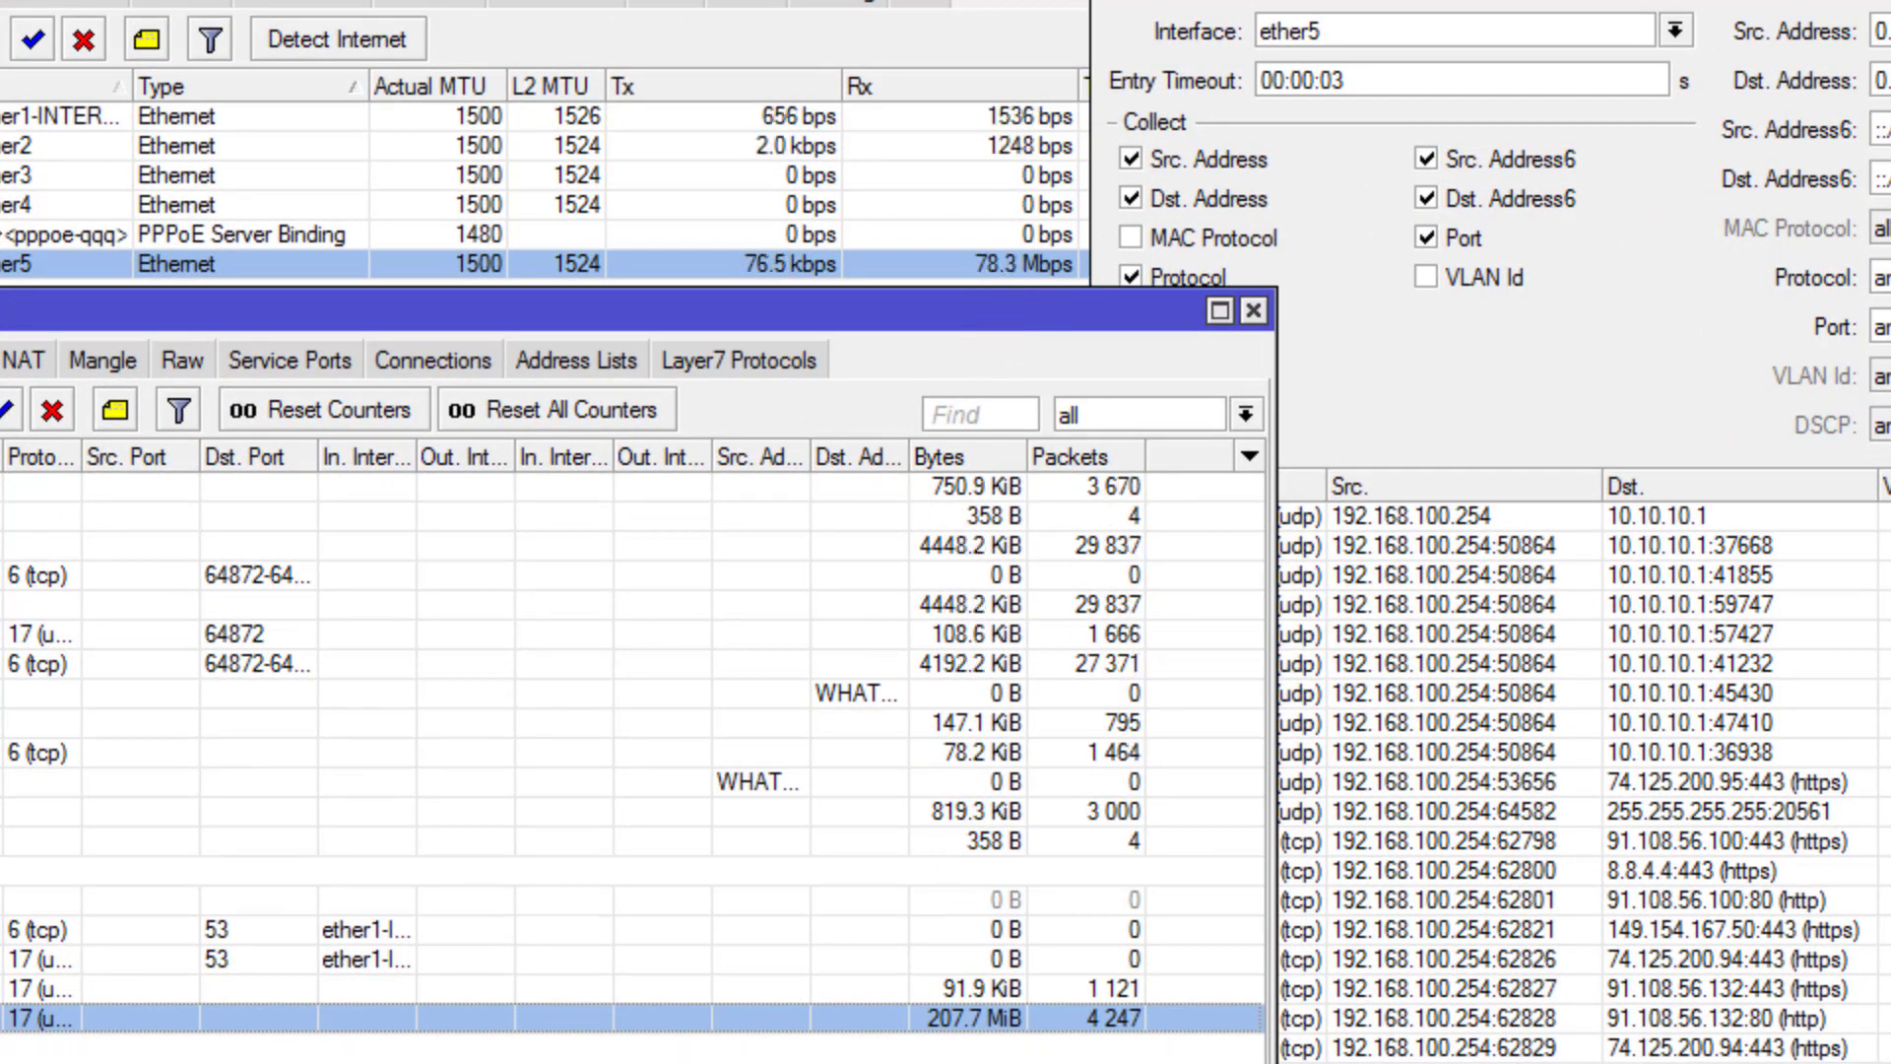
mouse_move(519, 325)
left_mouse_down()
mouse_move(654, 295)
mouse_move(546, 313)
left_mouse_up()
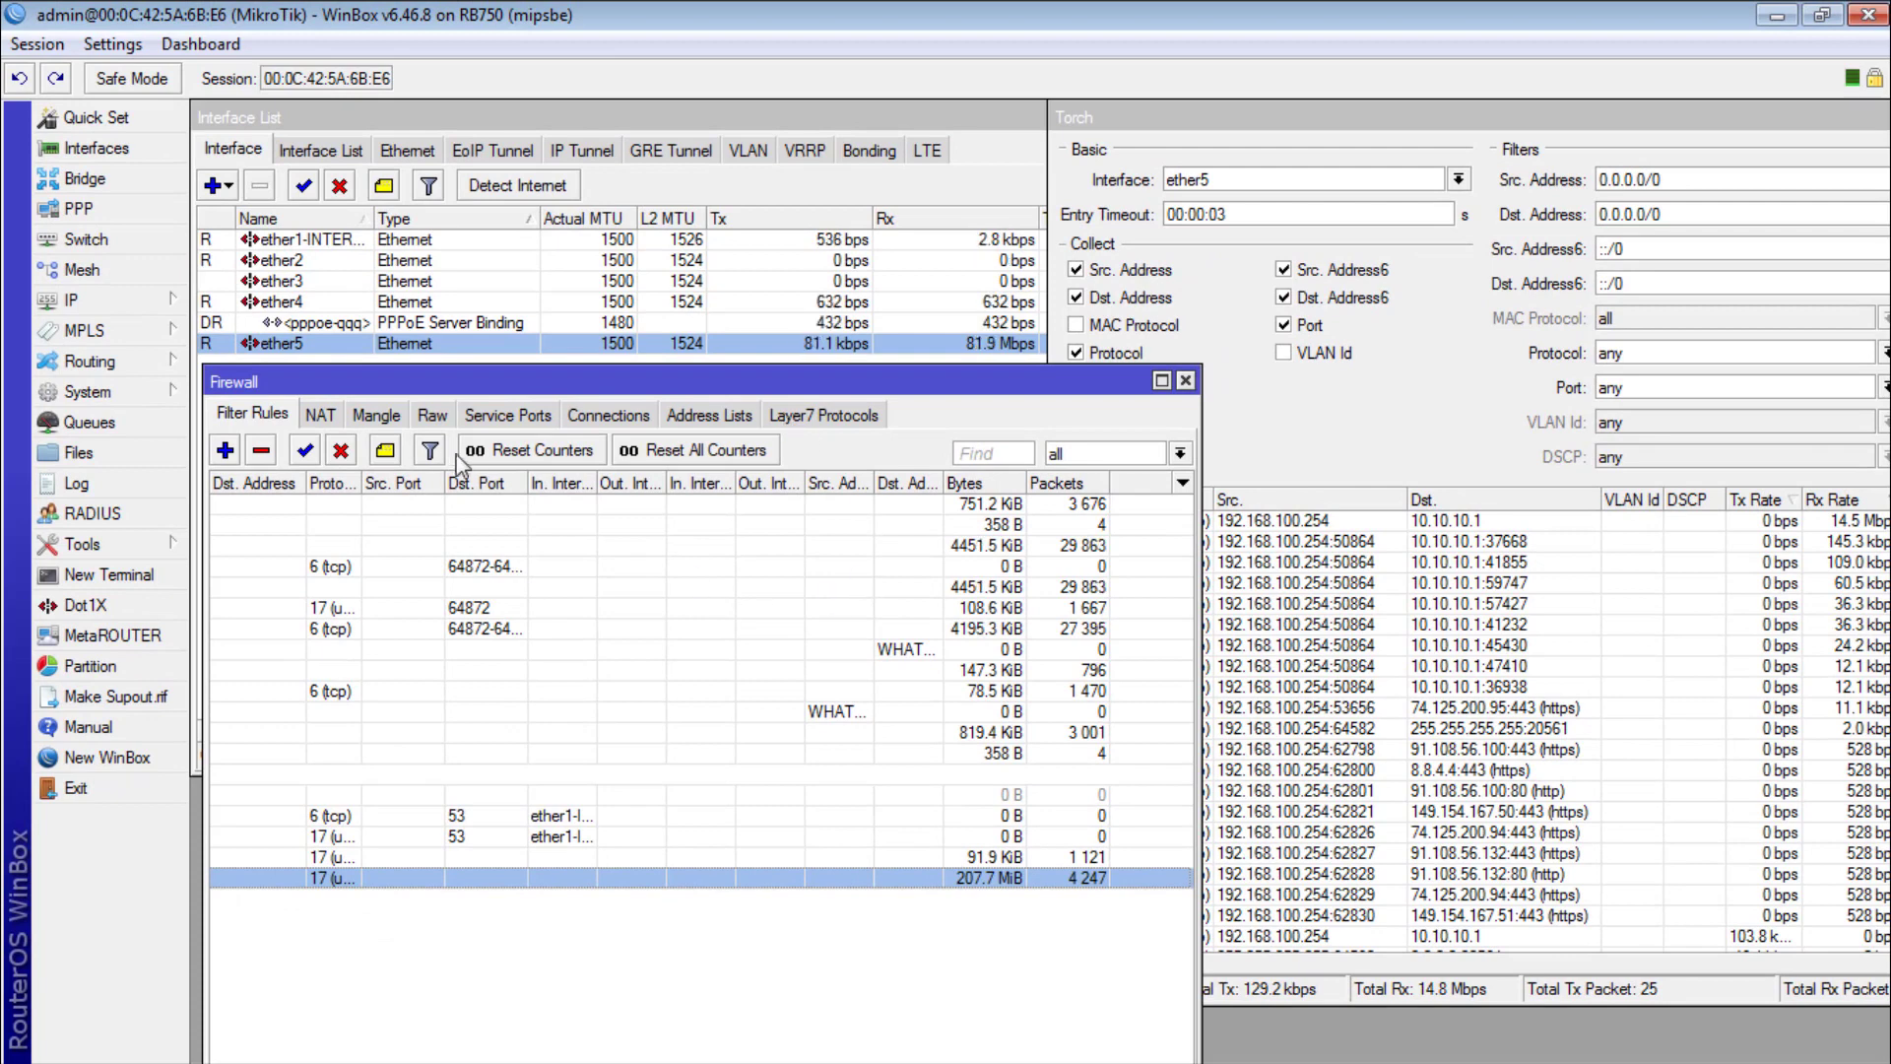
Step: Show the firewall's mangle rules and keep watching ether5's traffic in the interface list
left_click(376, 416)
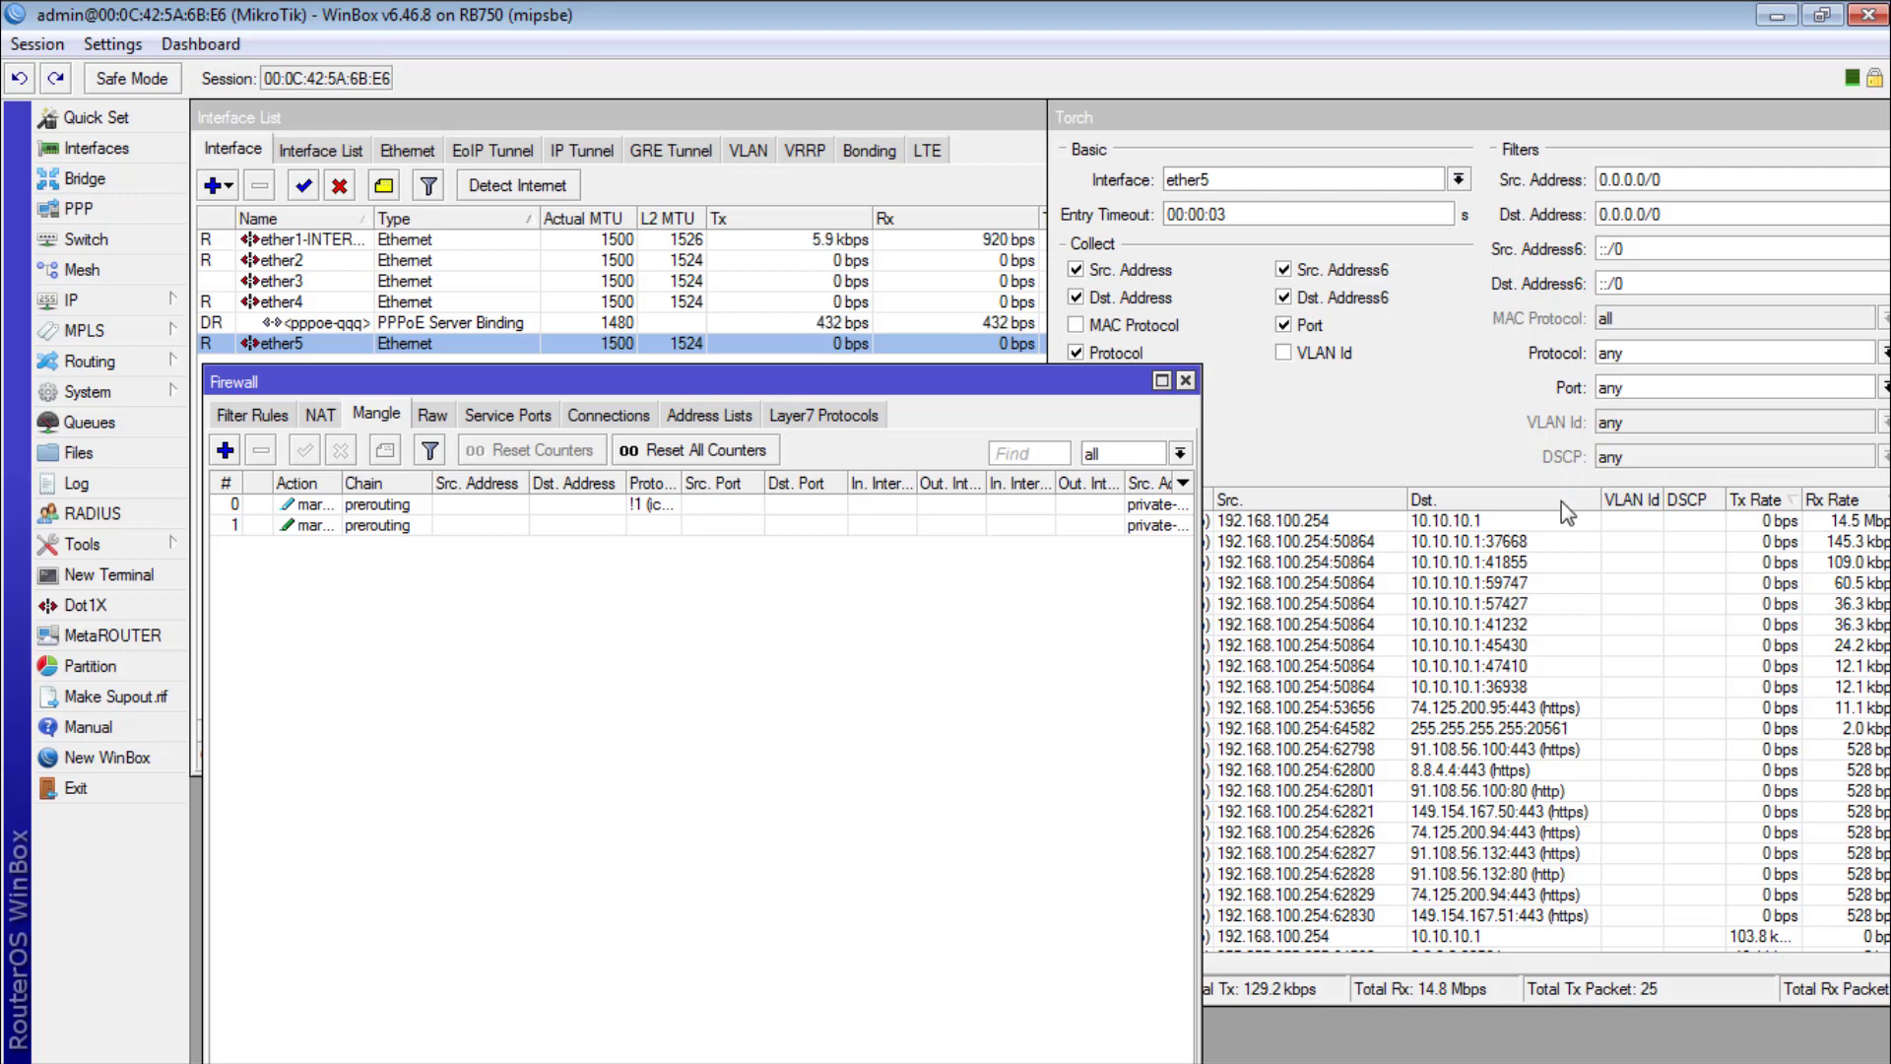
left_click(1394, 456)
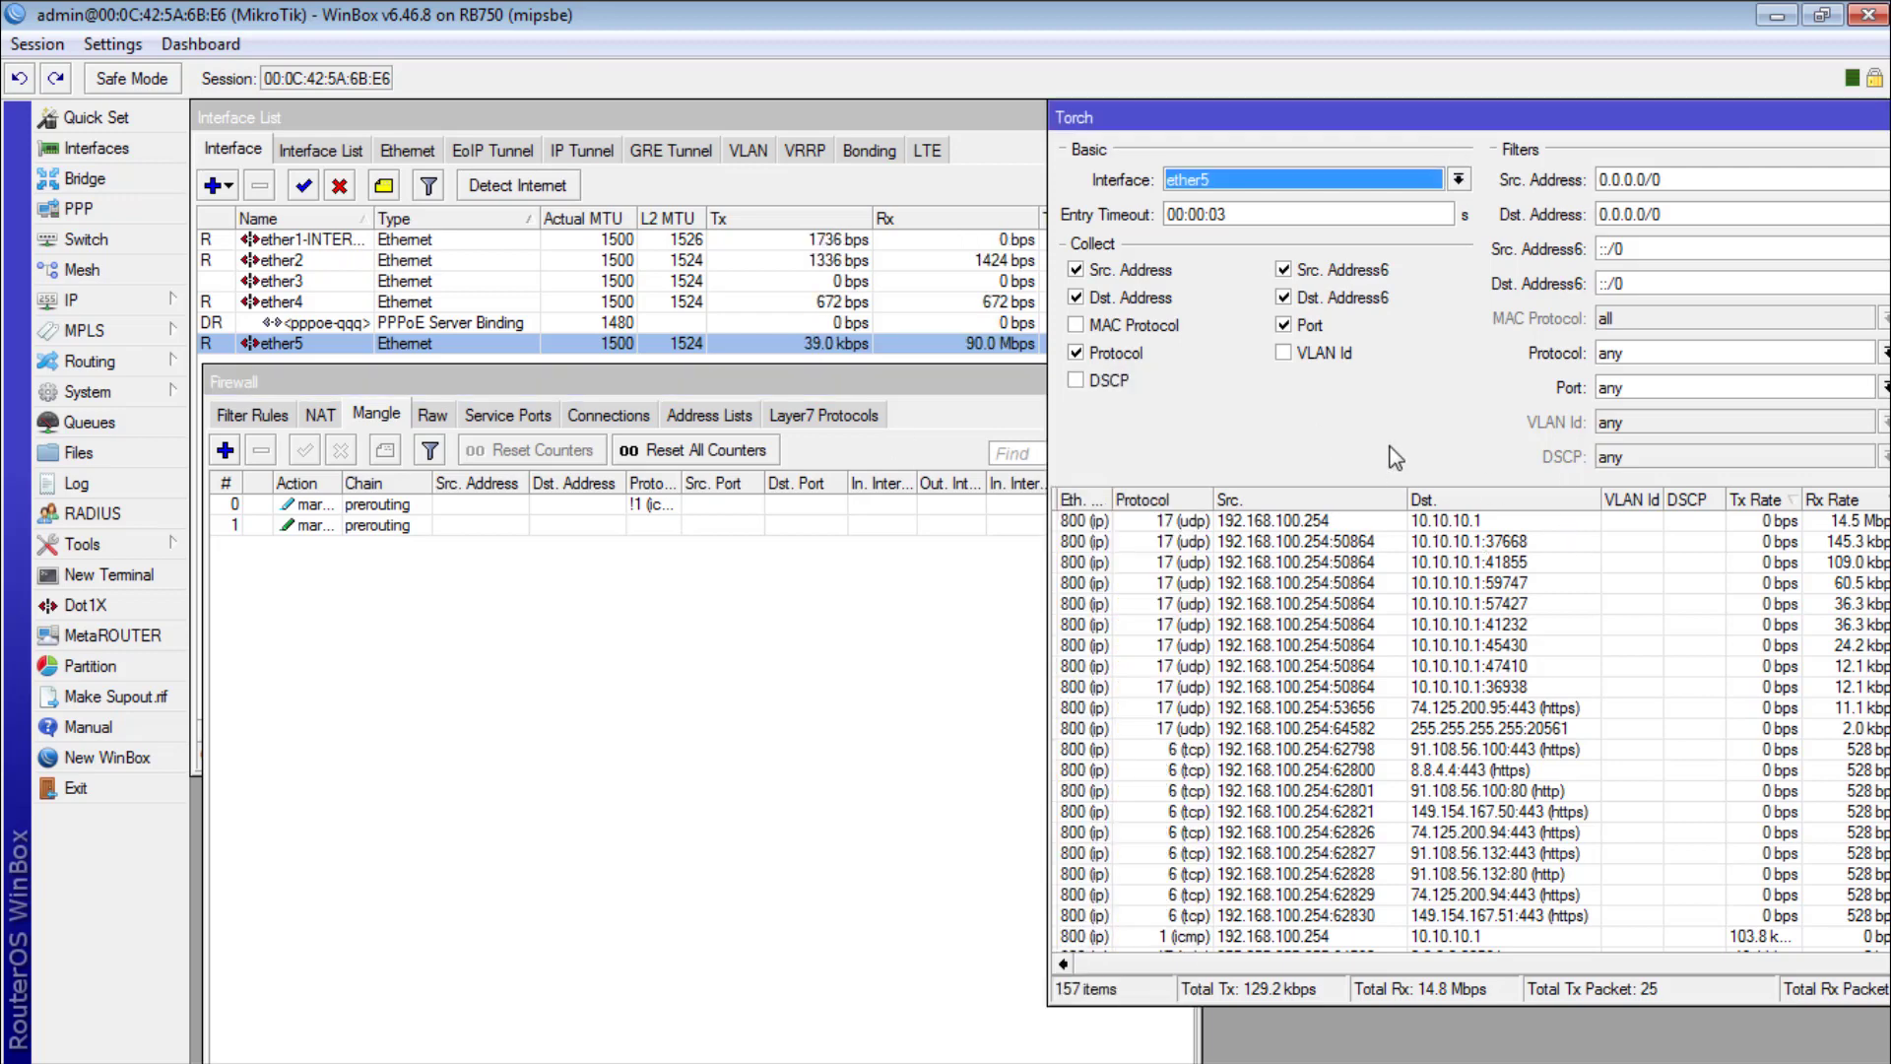
left_click(1003, 387)
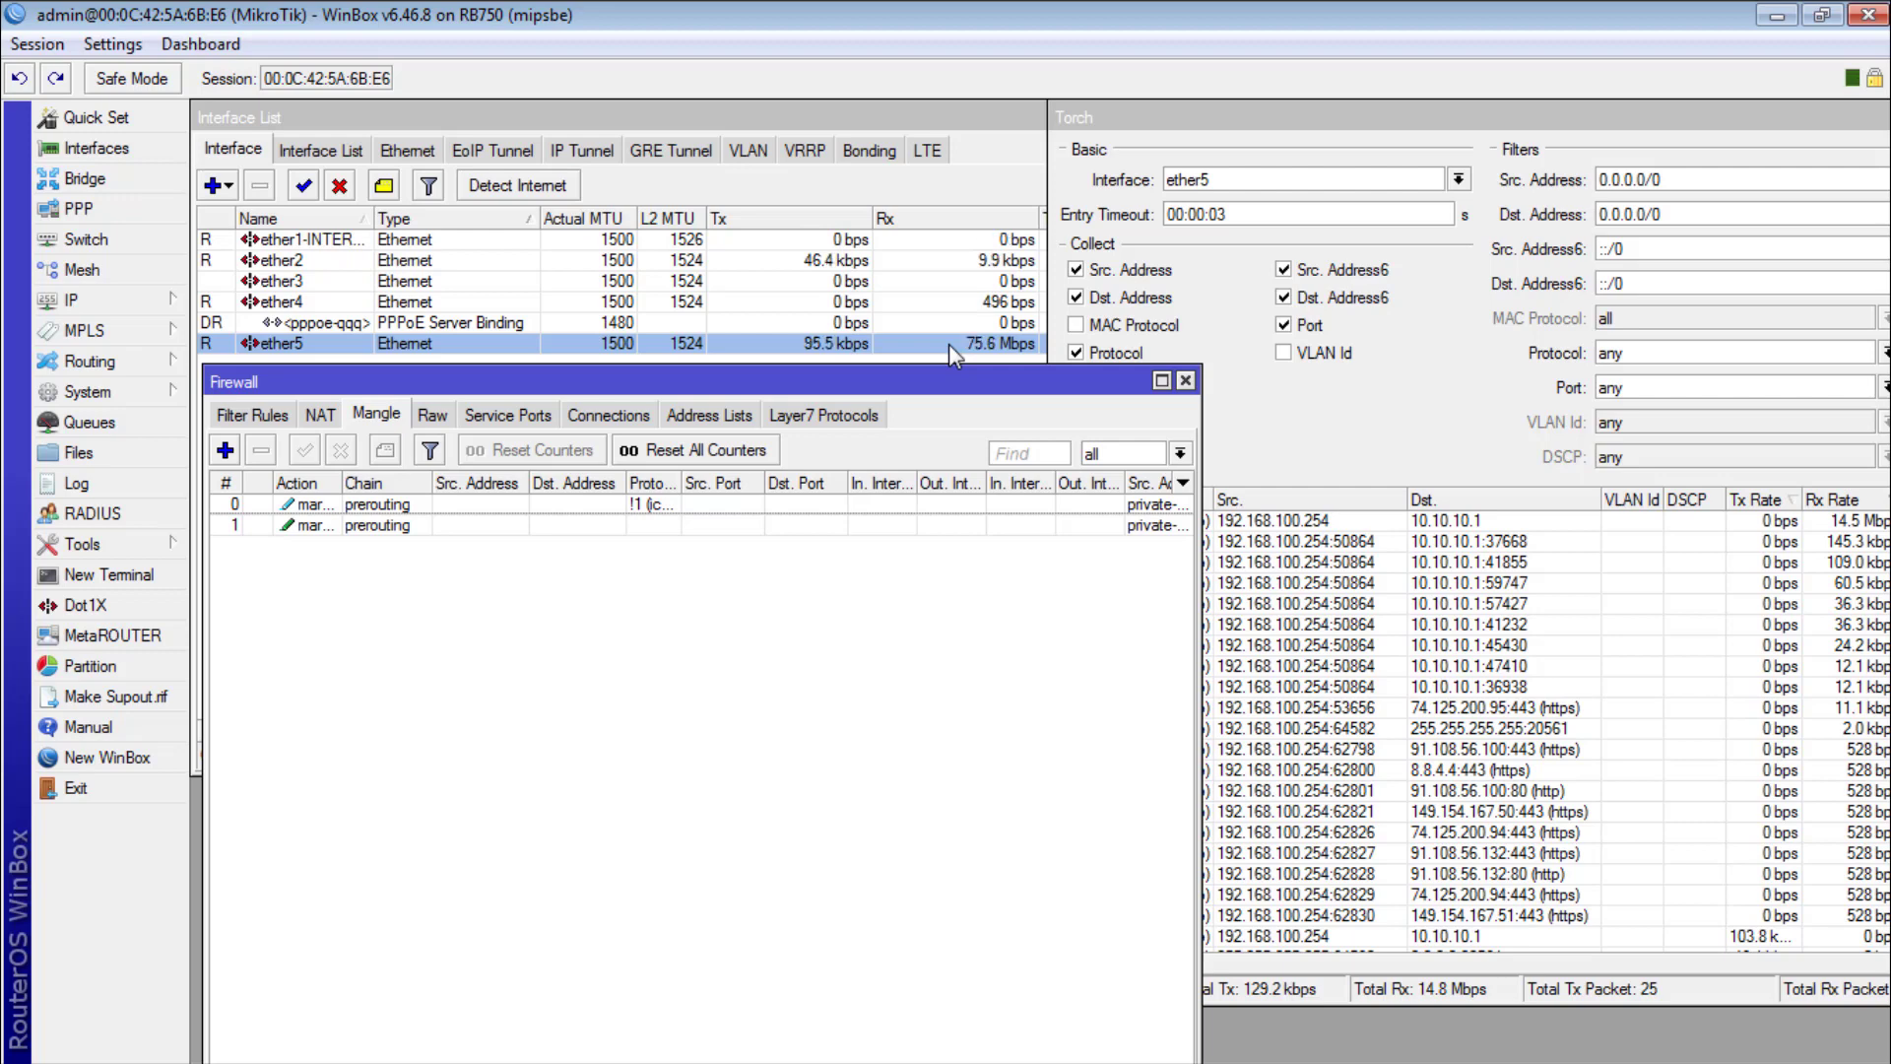
Step: Switch to the Telegram chat with monitoring_vpn_bot and read through its DOS attack alerts for ETHER2
key("alt+Tab")
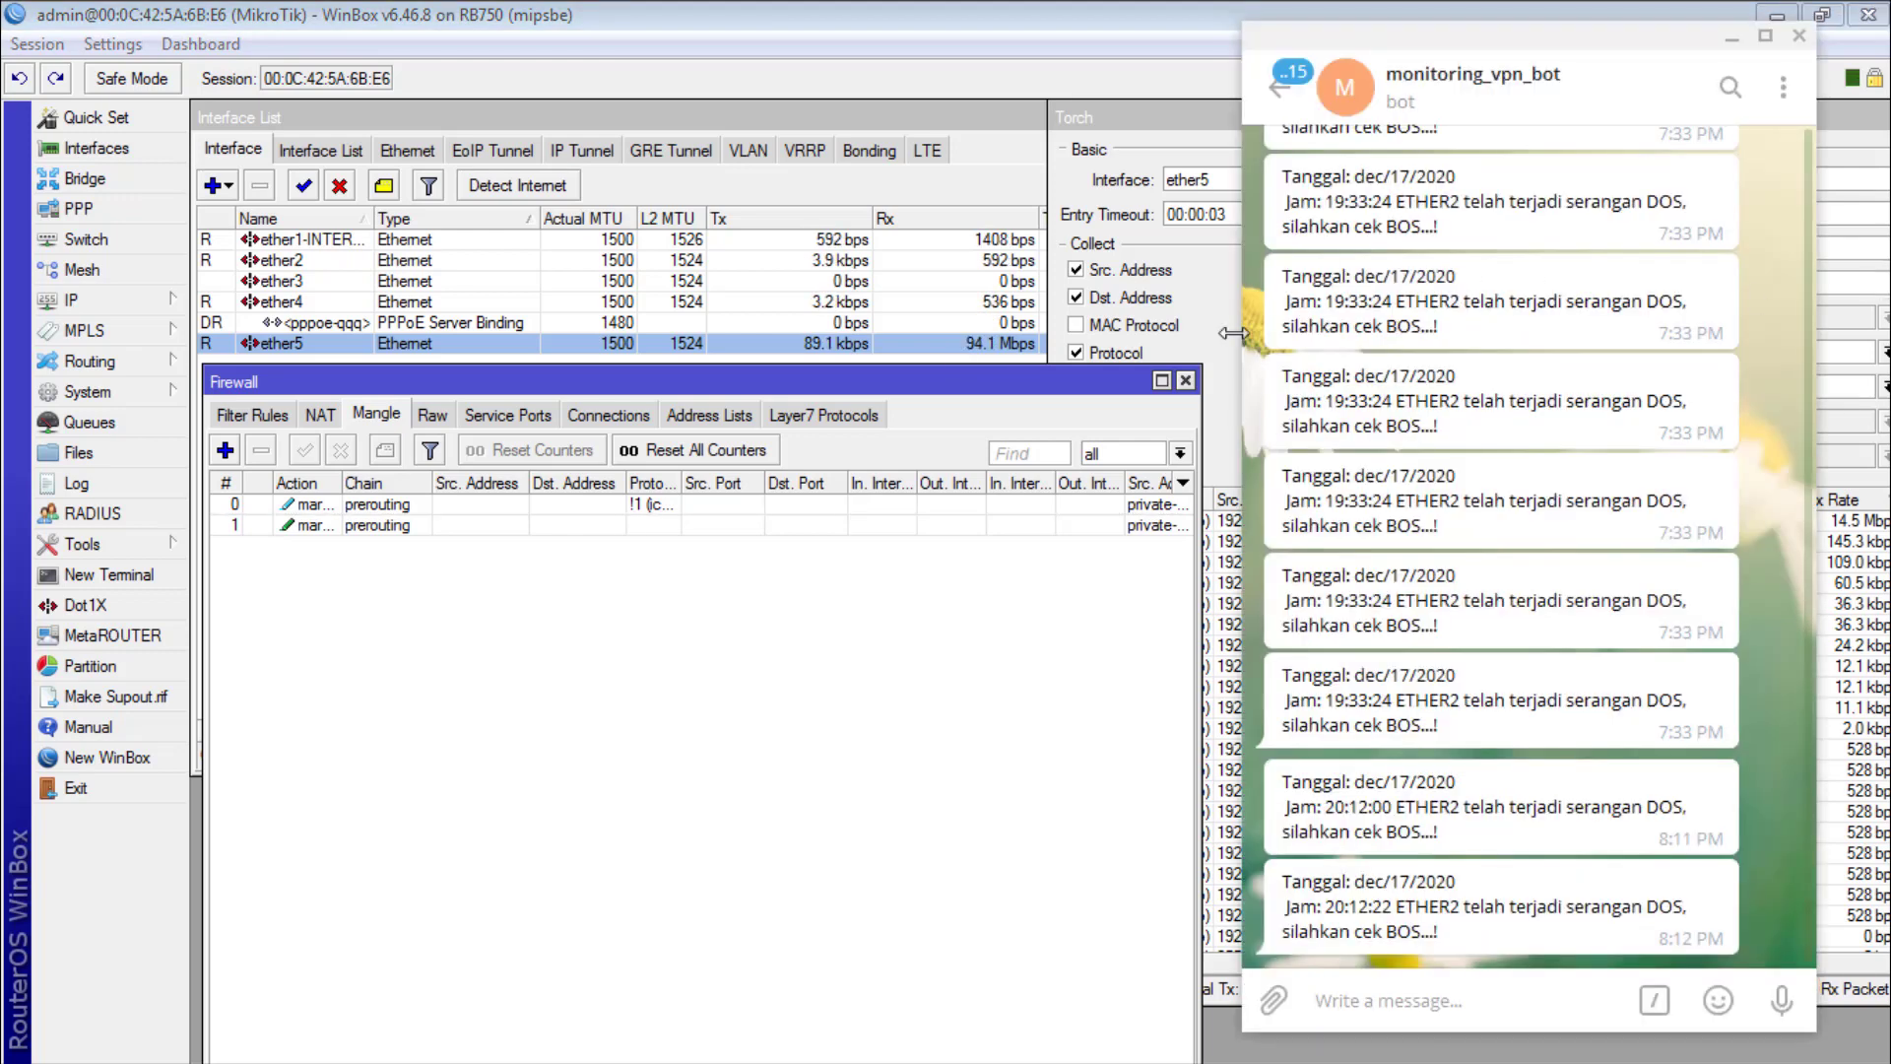
scroll(1574, 721, "up", 3)
scroll(1574, 721, "down", 3)
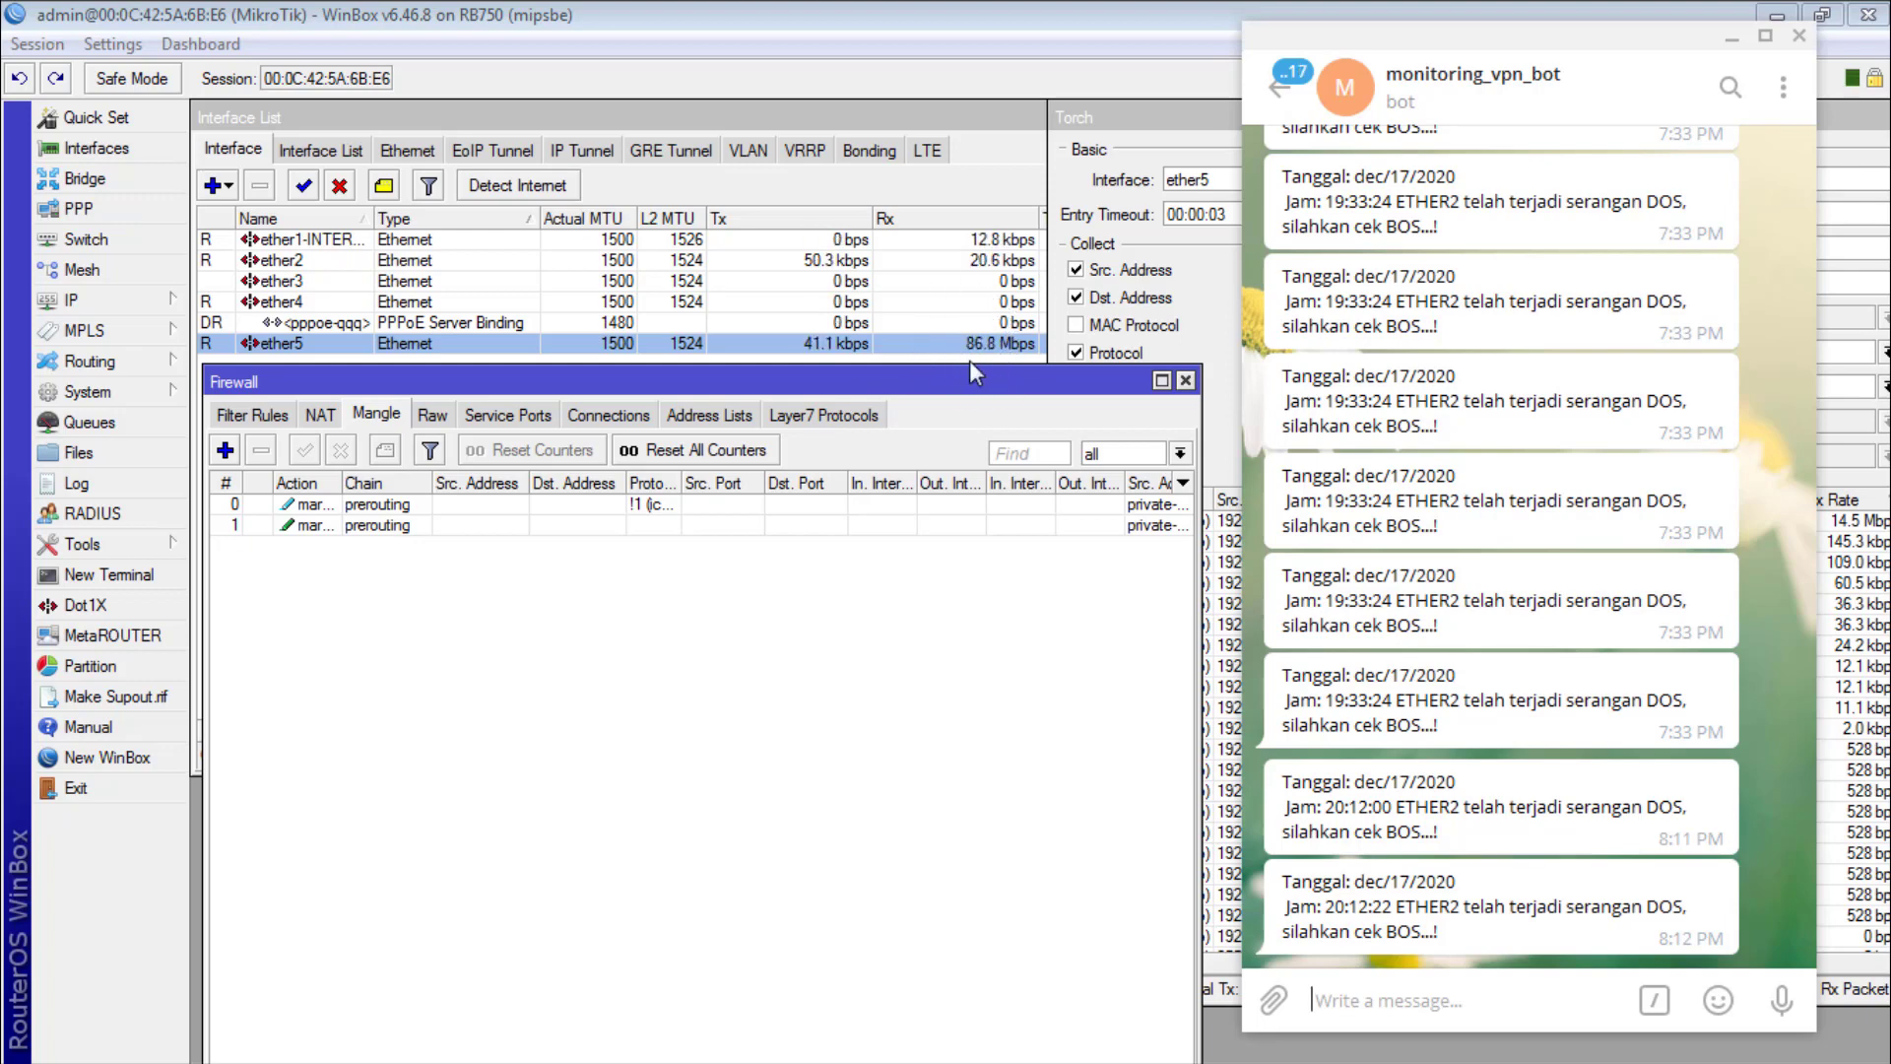
scroll(1561, 619, "up", 3)
scroll(1556, 609, "down", 3)
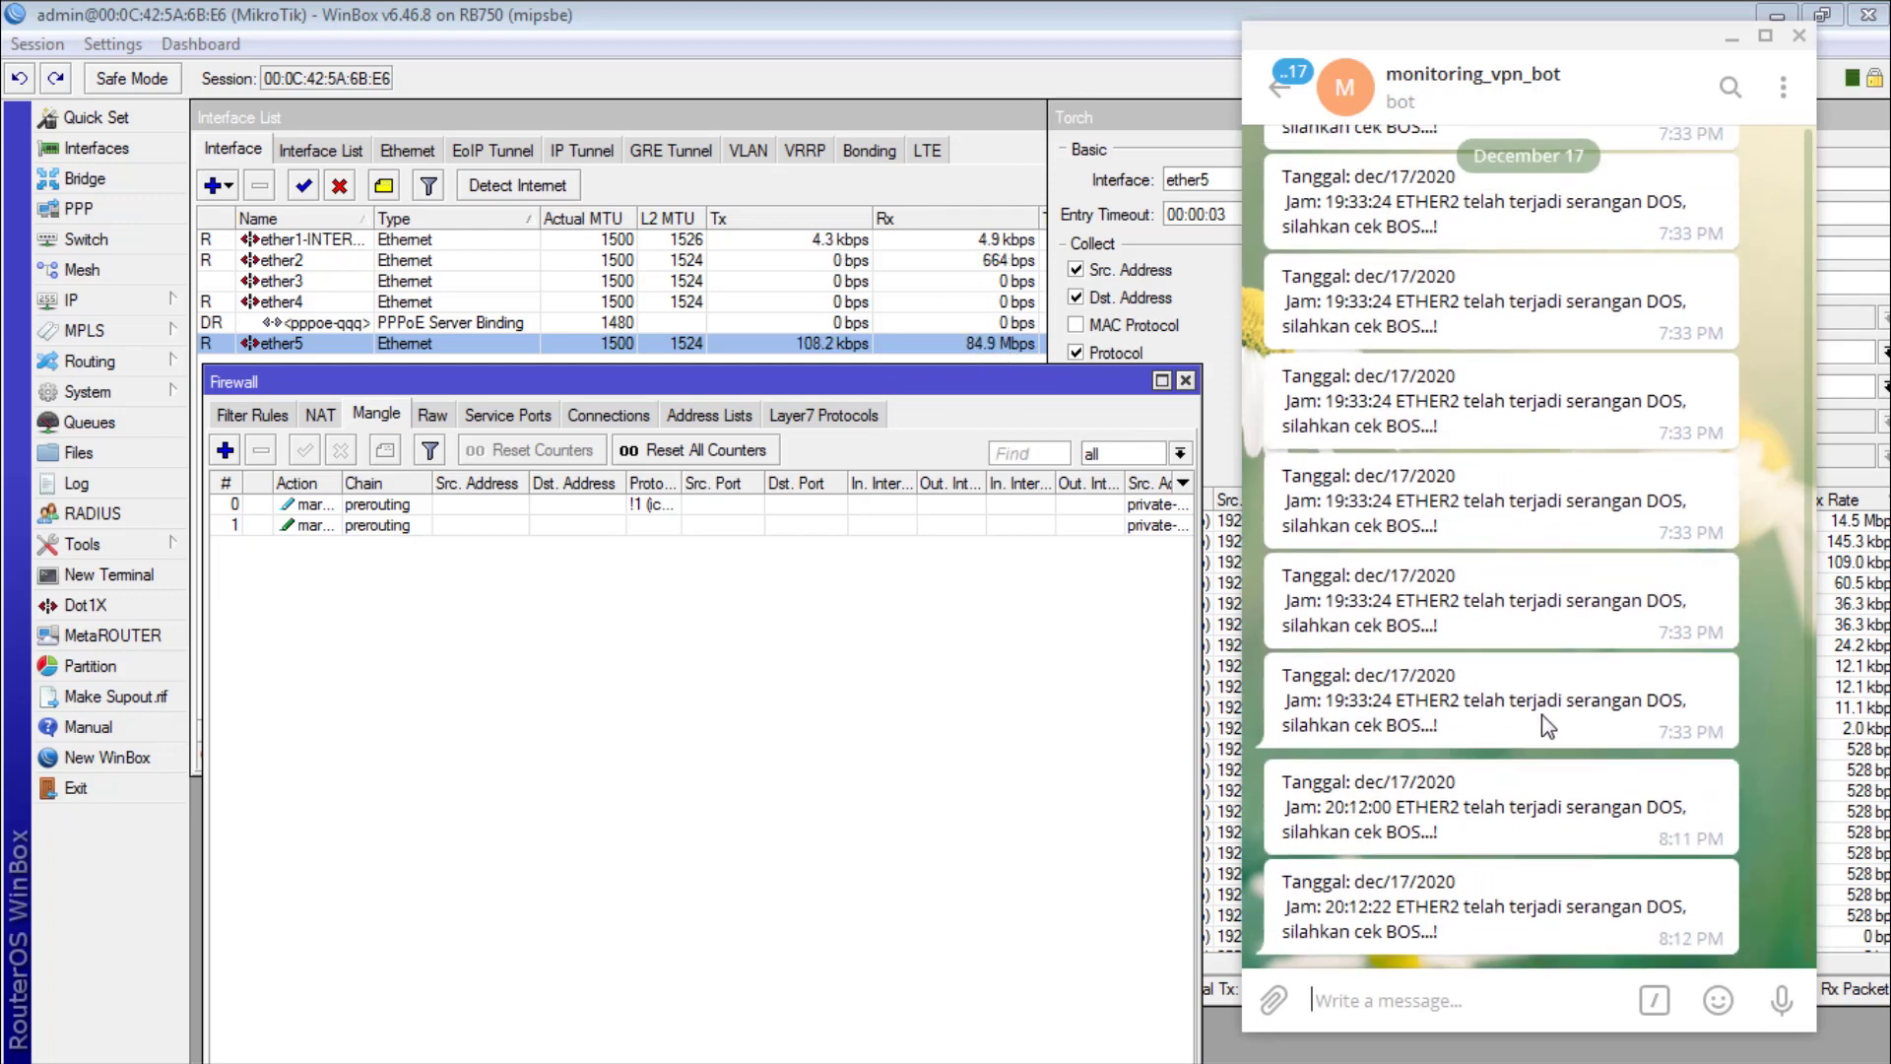
left_click_drag(1440, 933, 1286, 886)
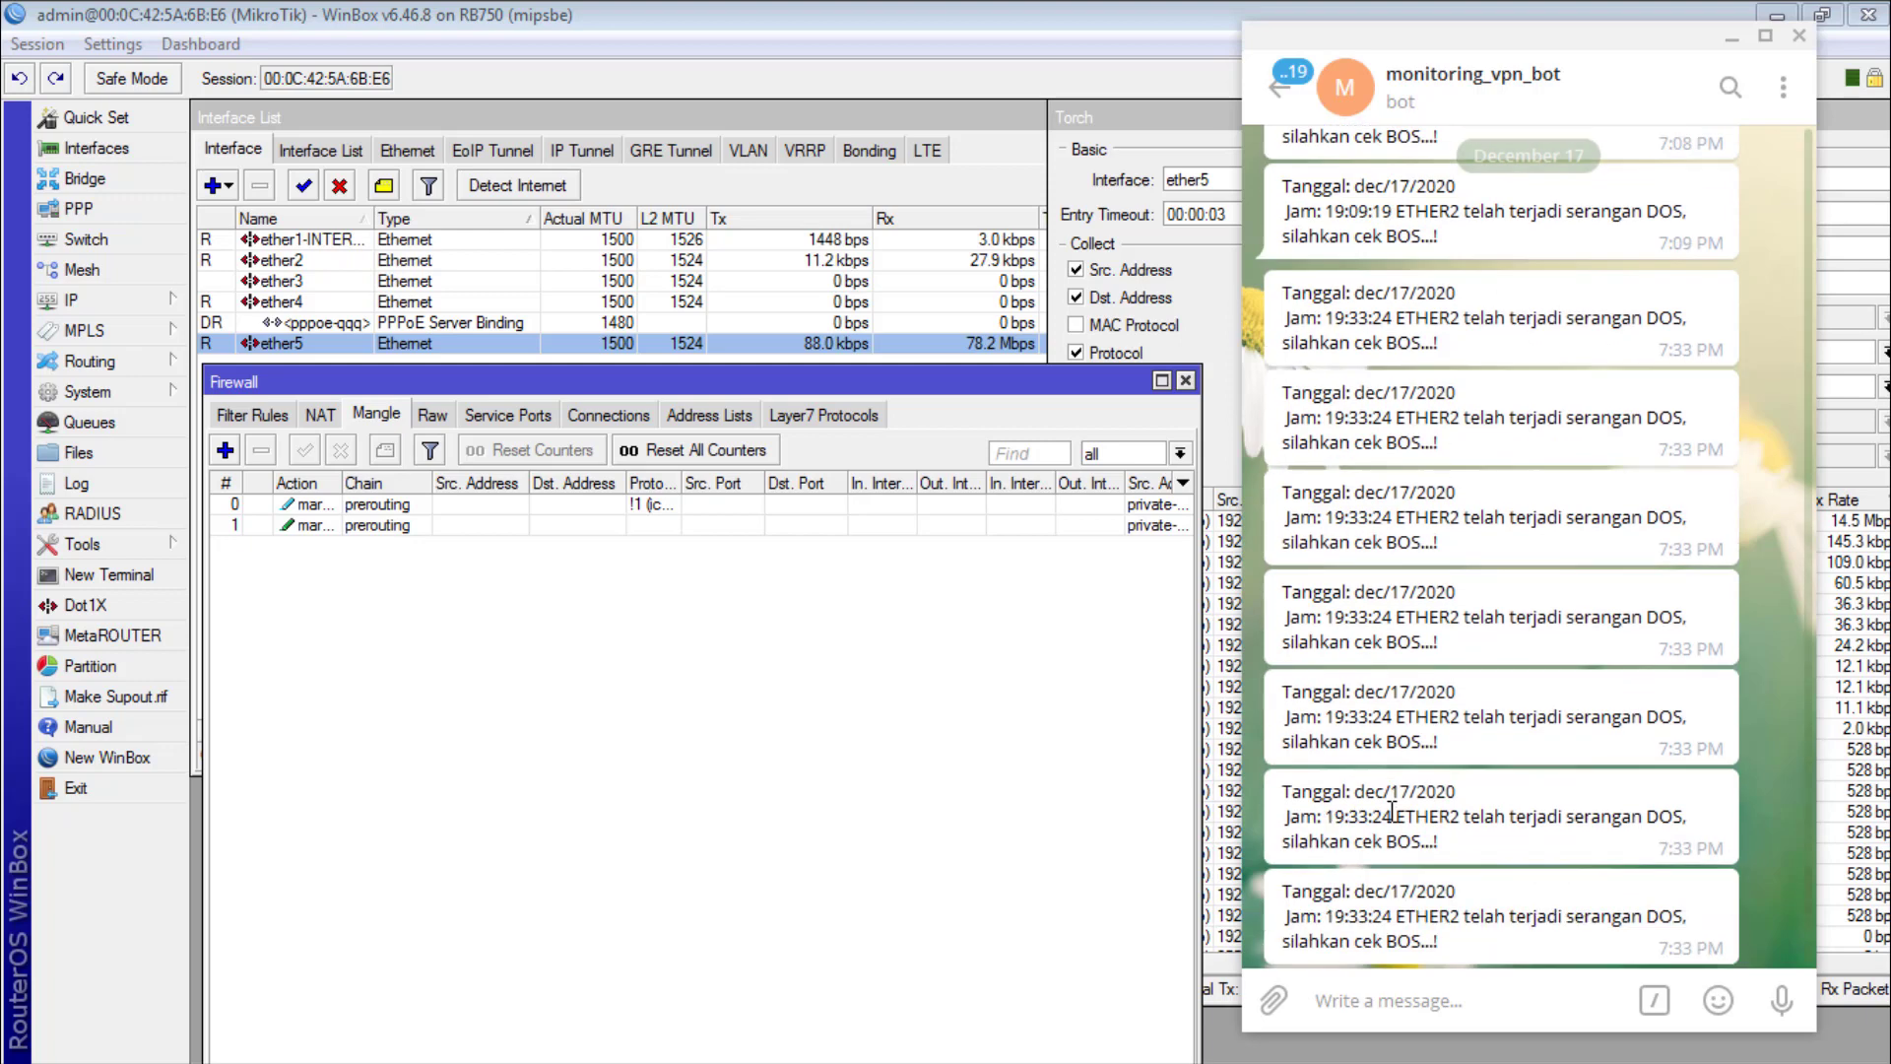
scroll(1546, 714, "up", 3)
scroll(1530, 699, "down", 3)
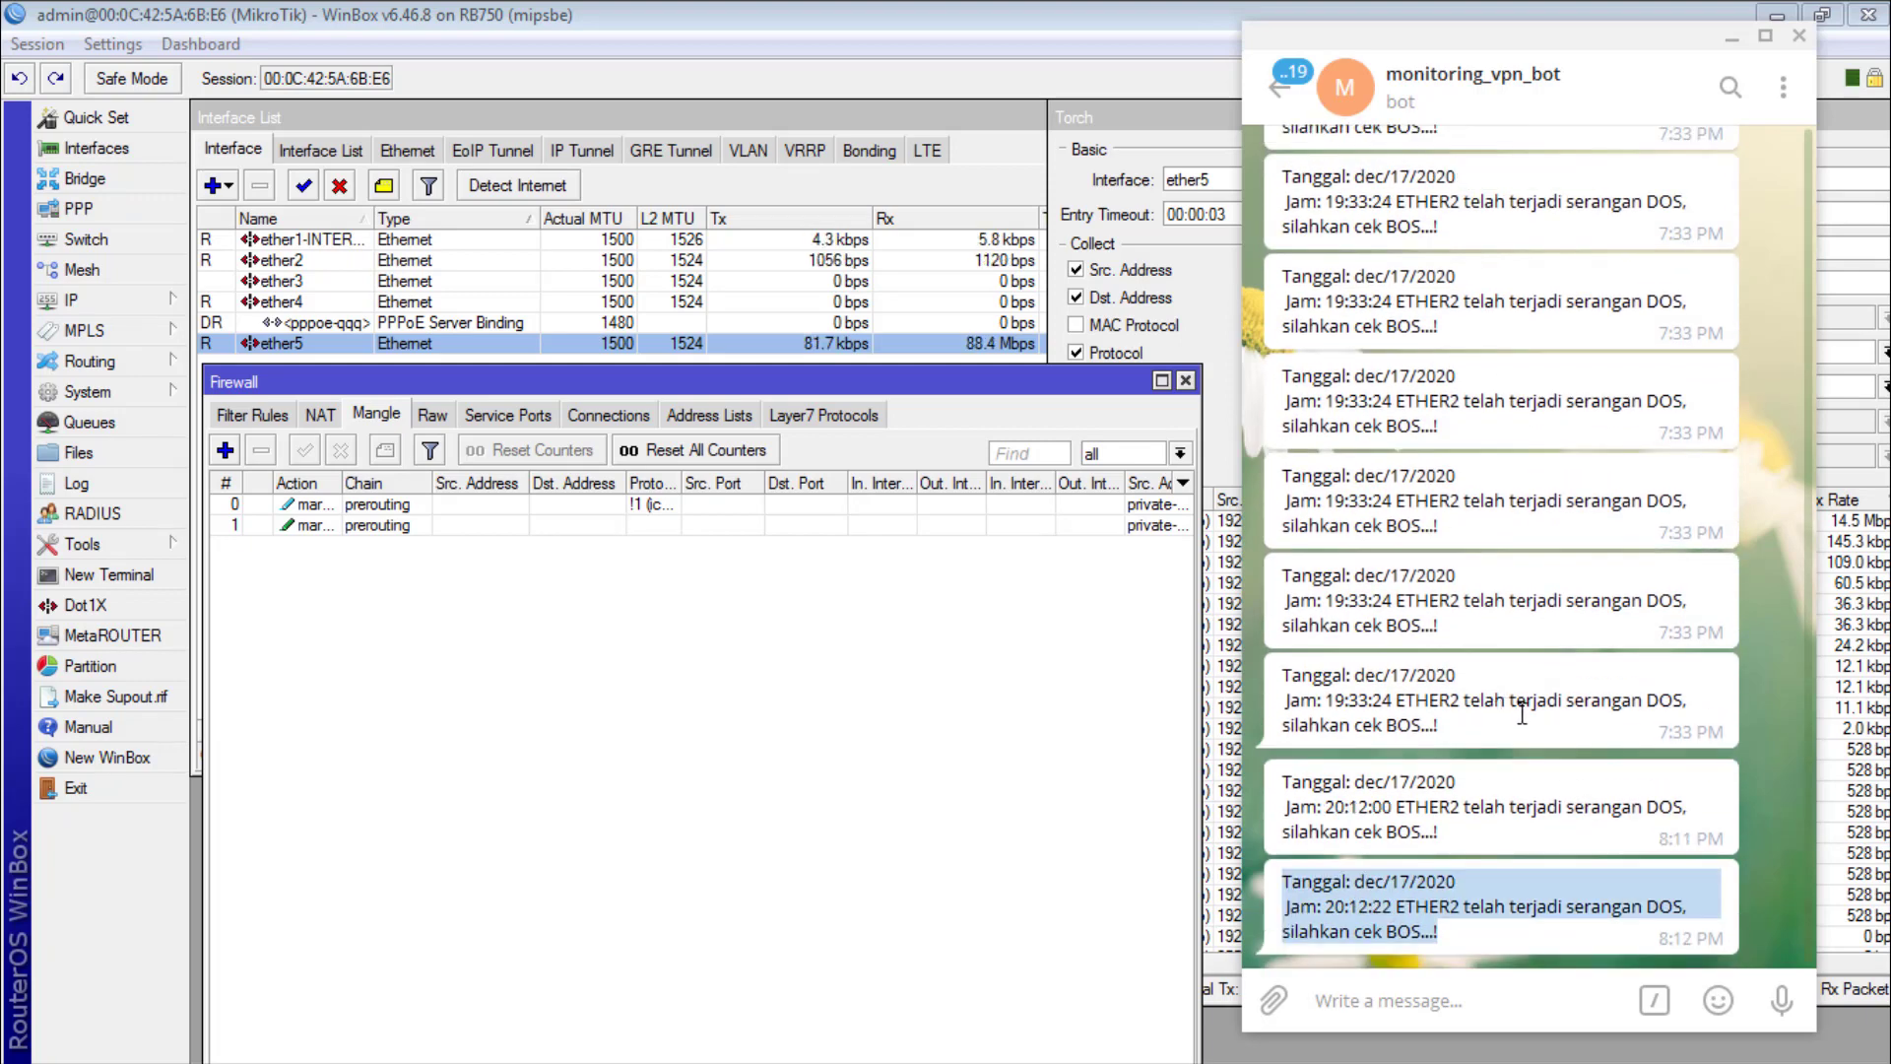
left_click(1522, 704)
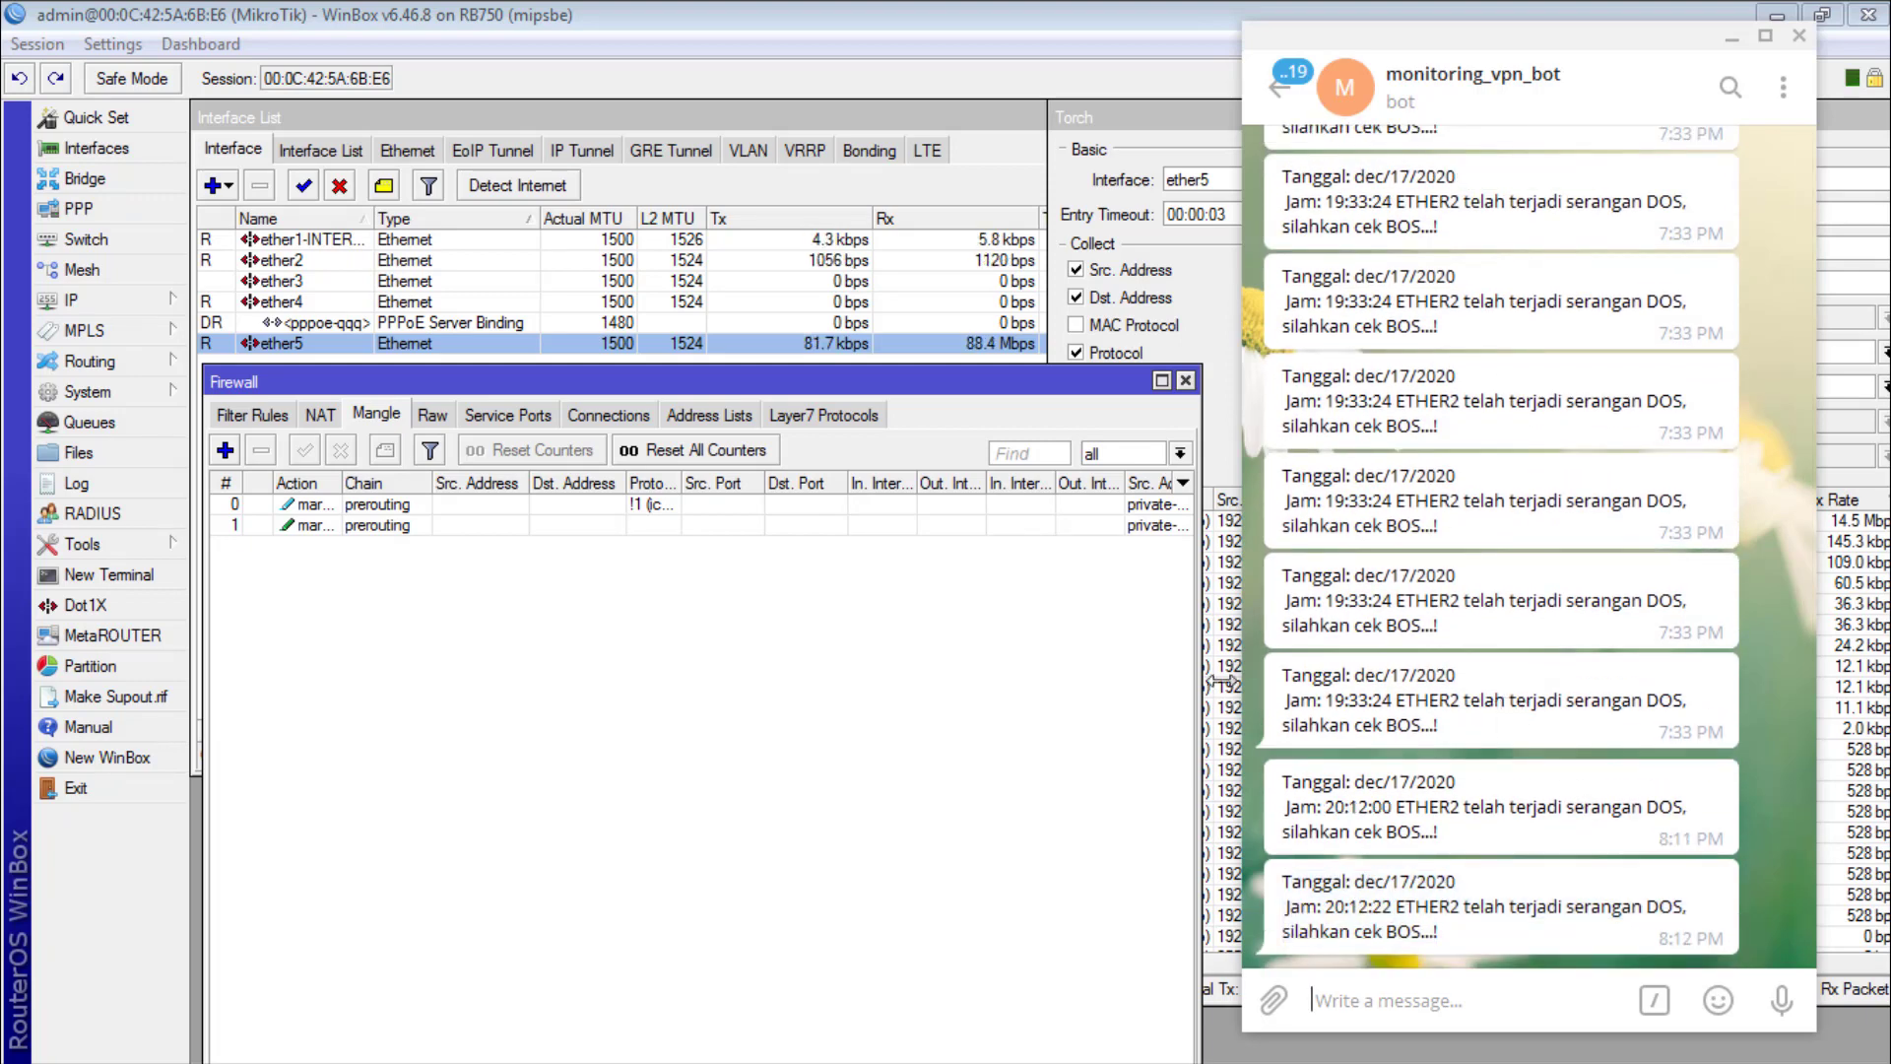
Step: Return to WinBox, open the Traffic Monitor list, and place it over the Firewall window
left_click(136, 552)
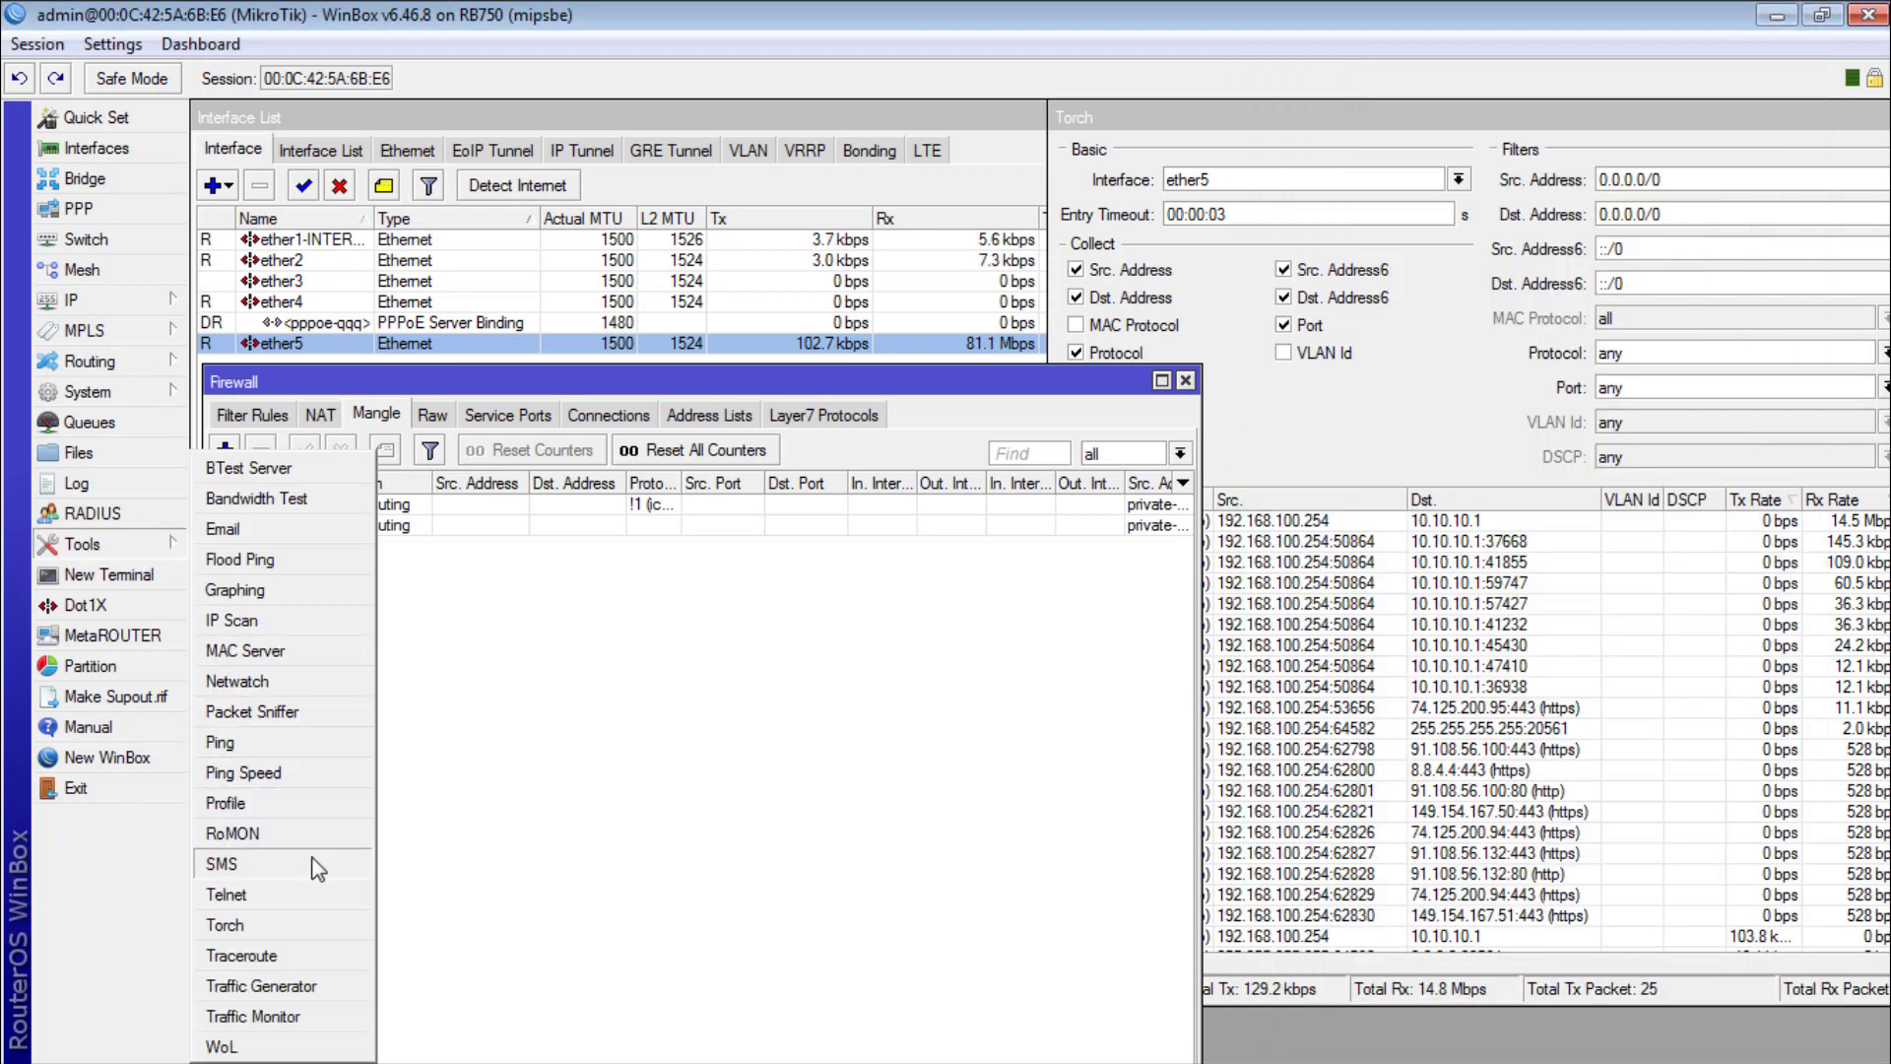
left_click(332, 1012)
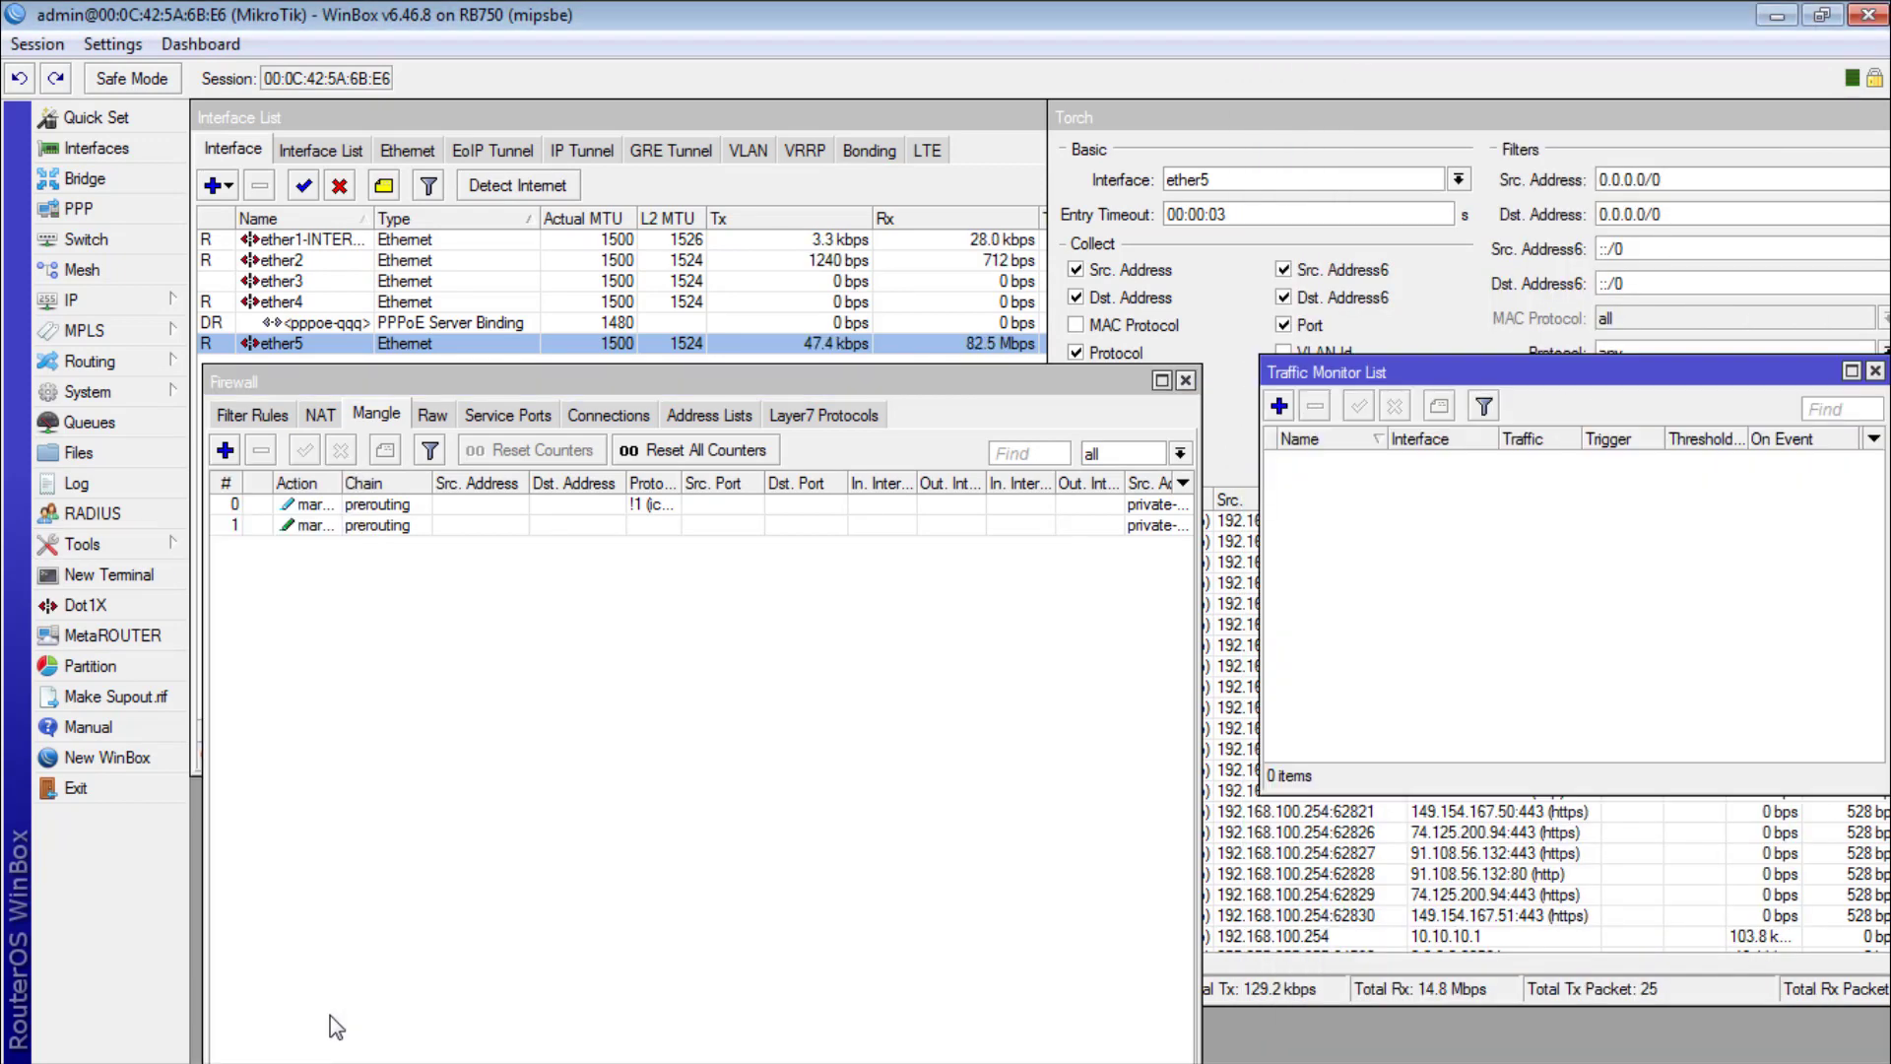
left_click_drag(1364, 372, 504, 464)
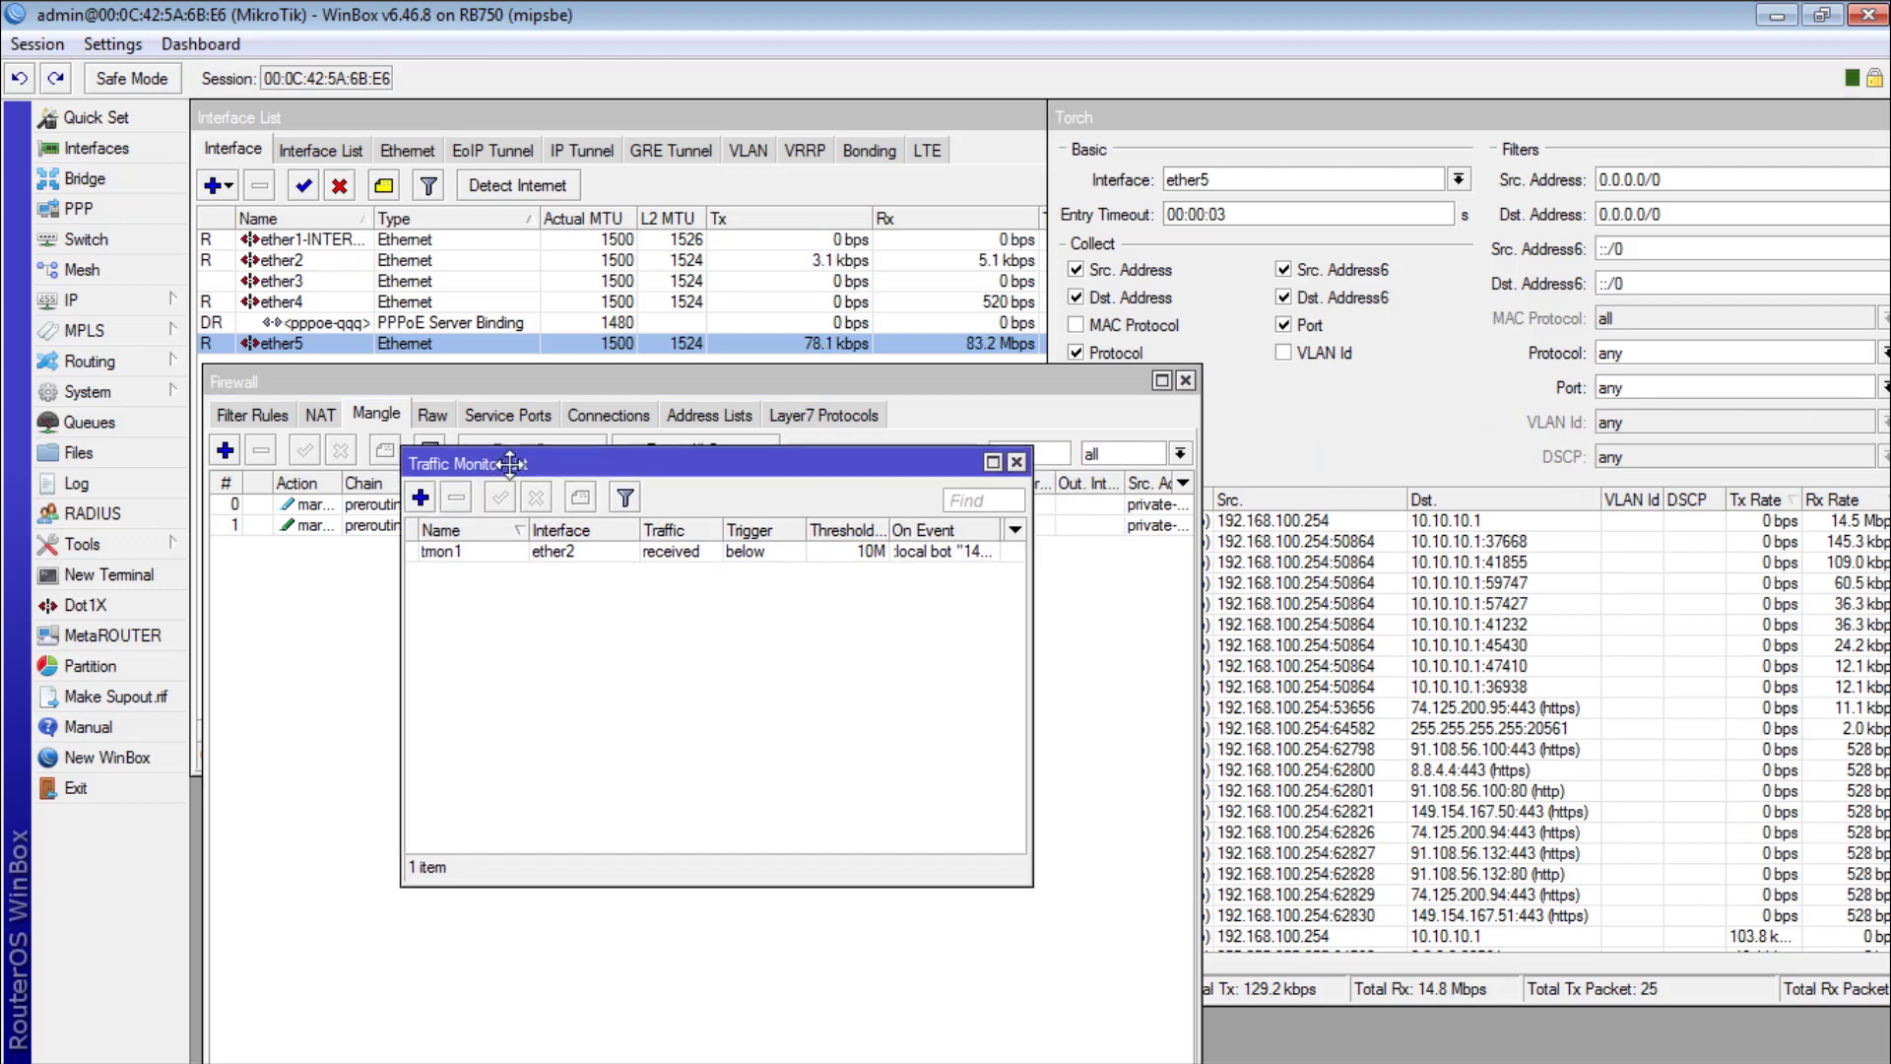
left_click(421, 498)
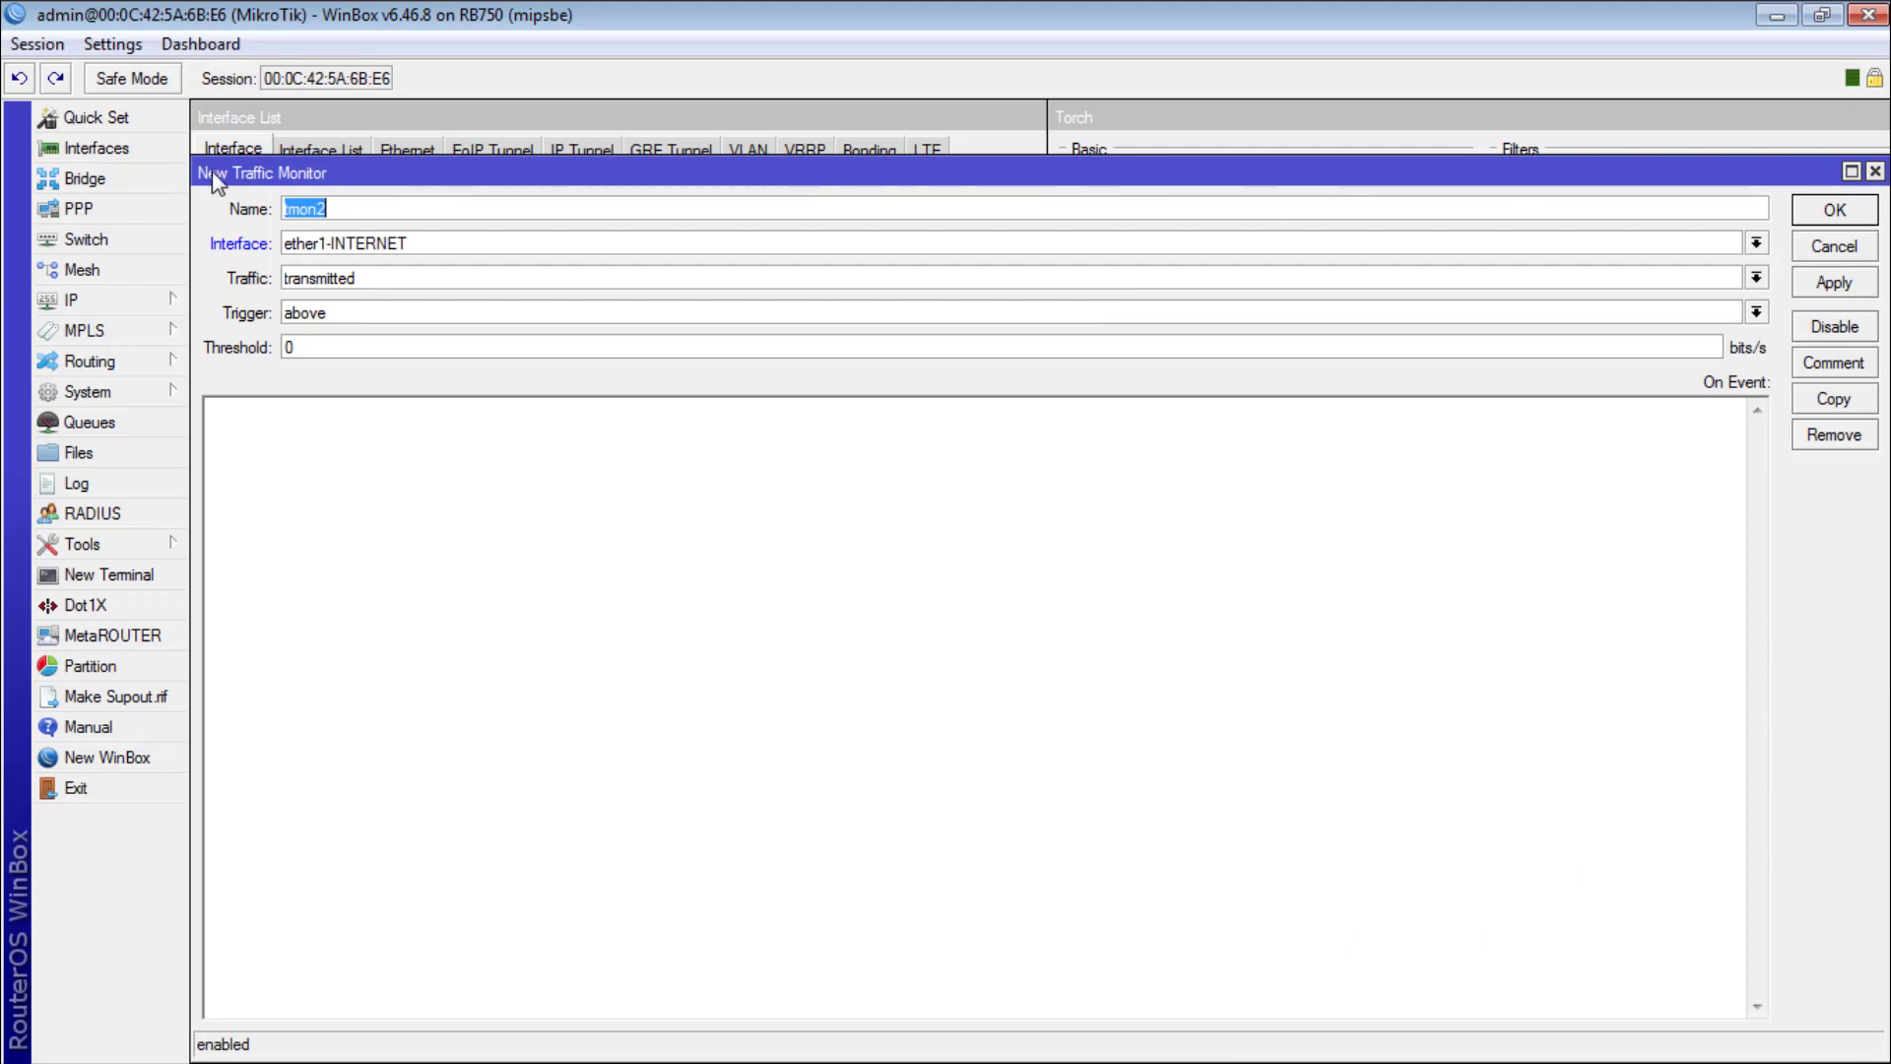
left_click_drag(224, 173, 224, 600)
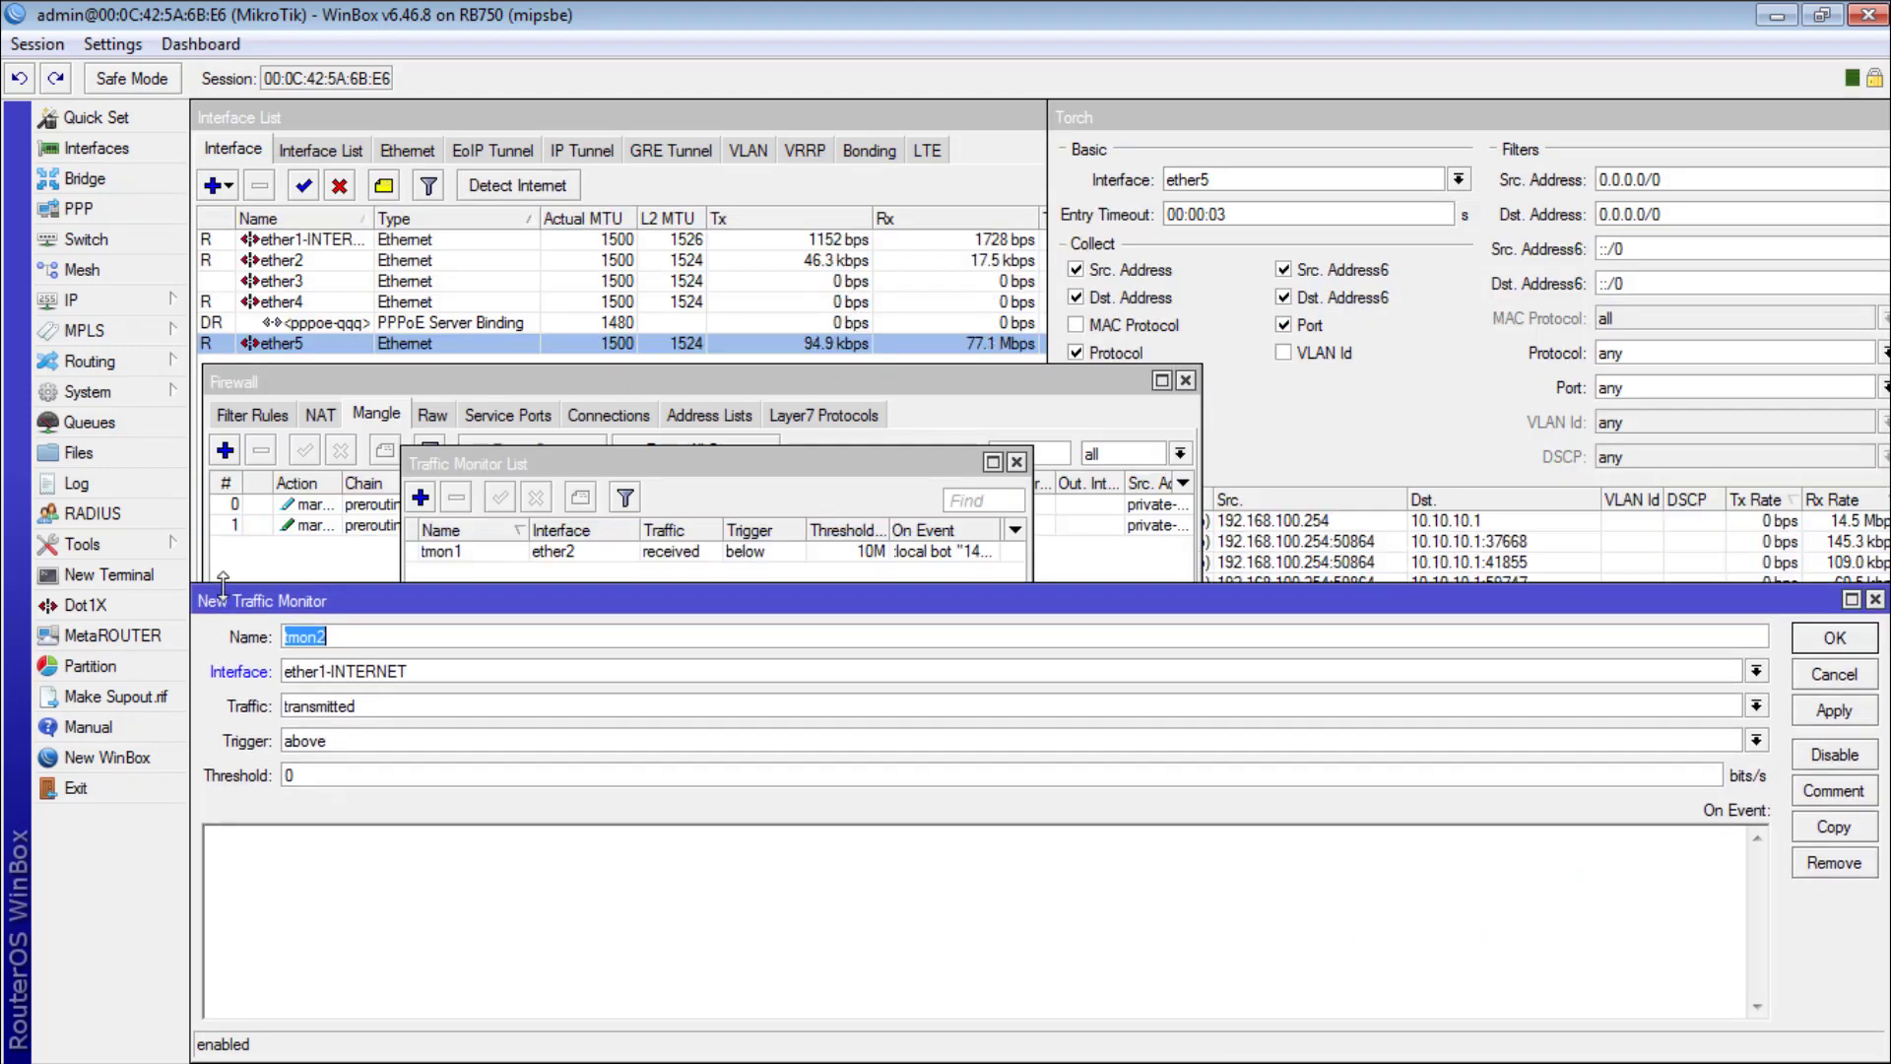
left_click(1016, 461)
left_click_drag(928, 609, 934, 549)
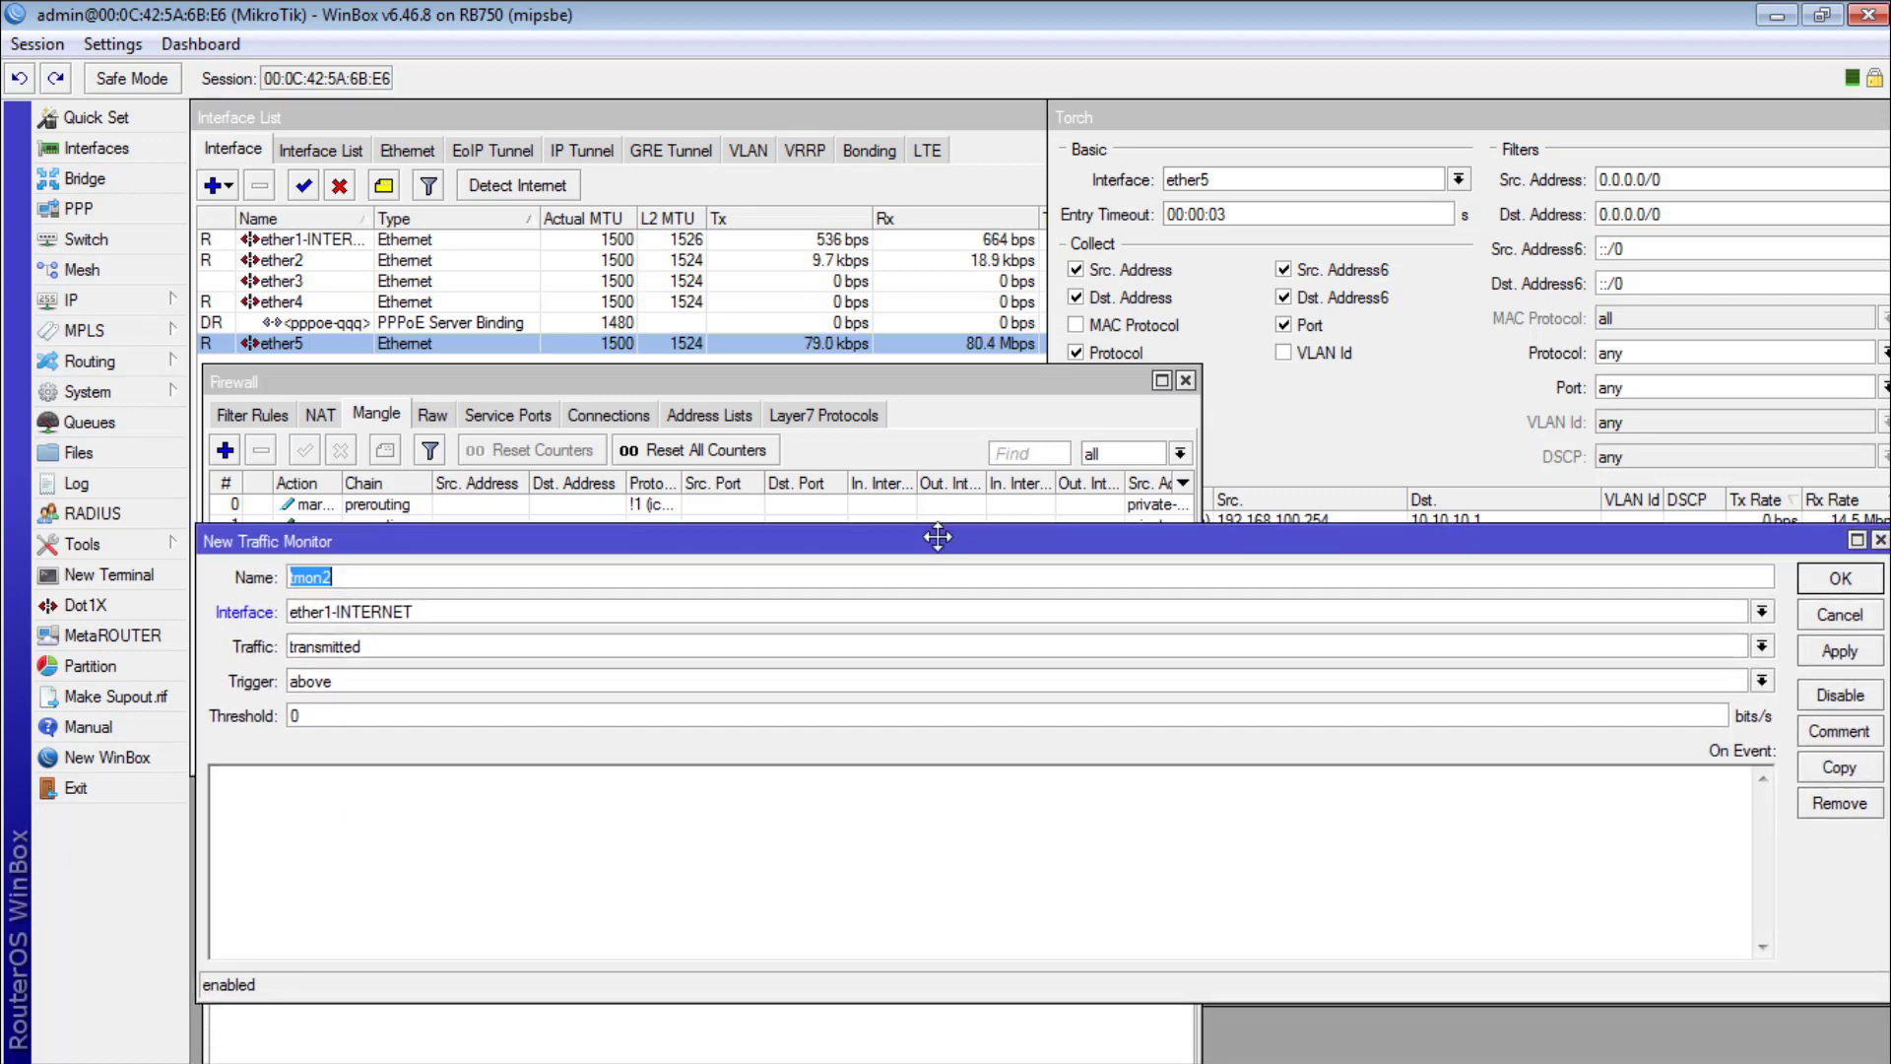
left_click(1841, 616)
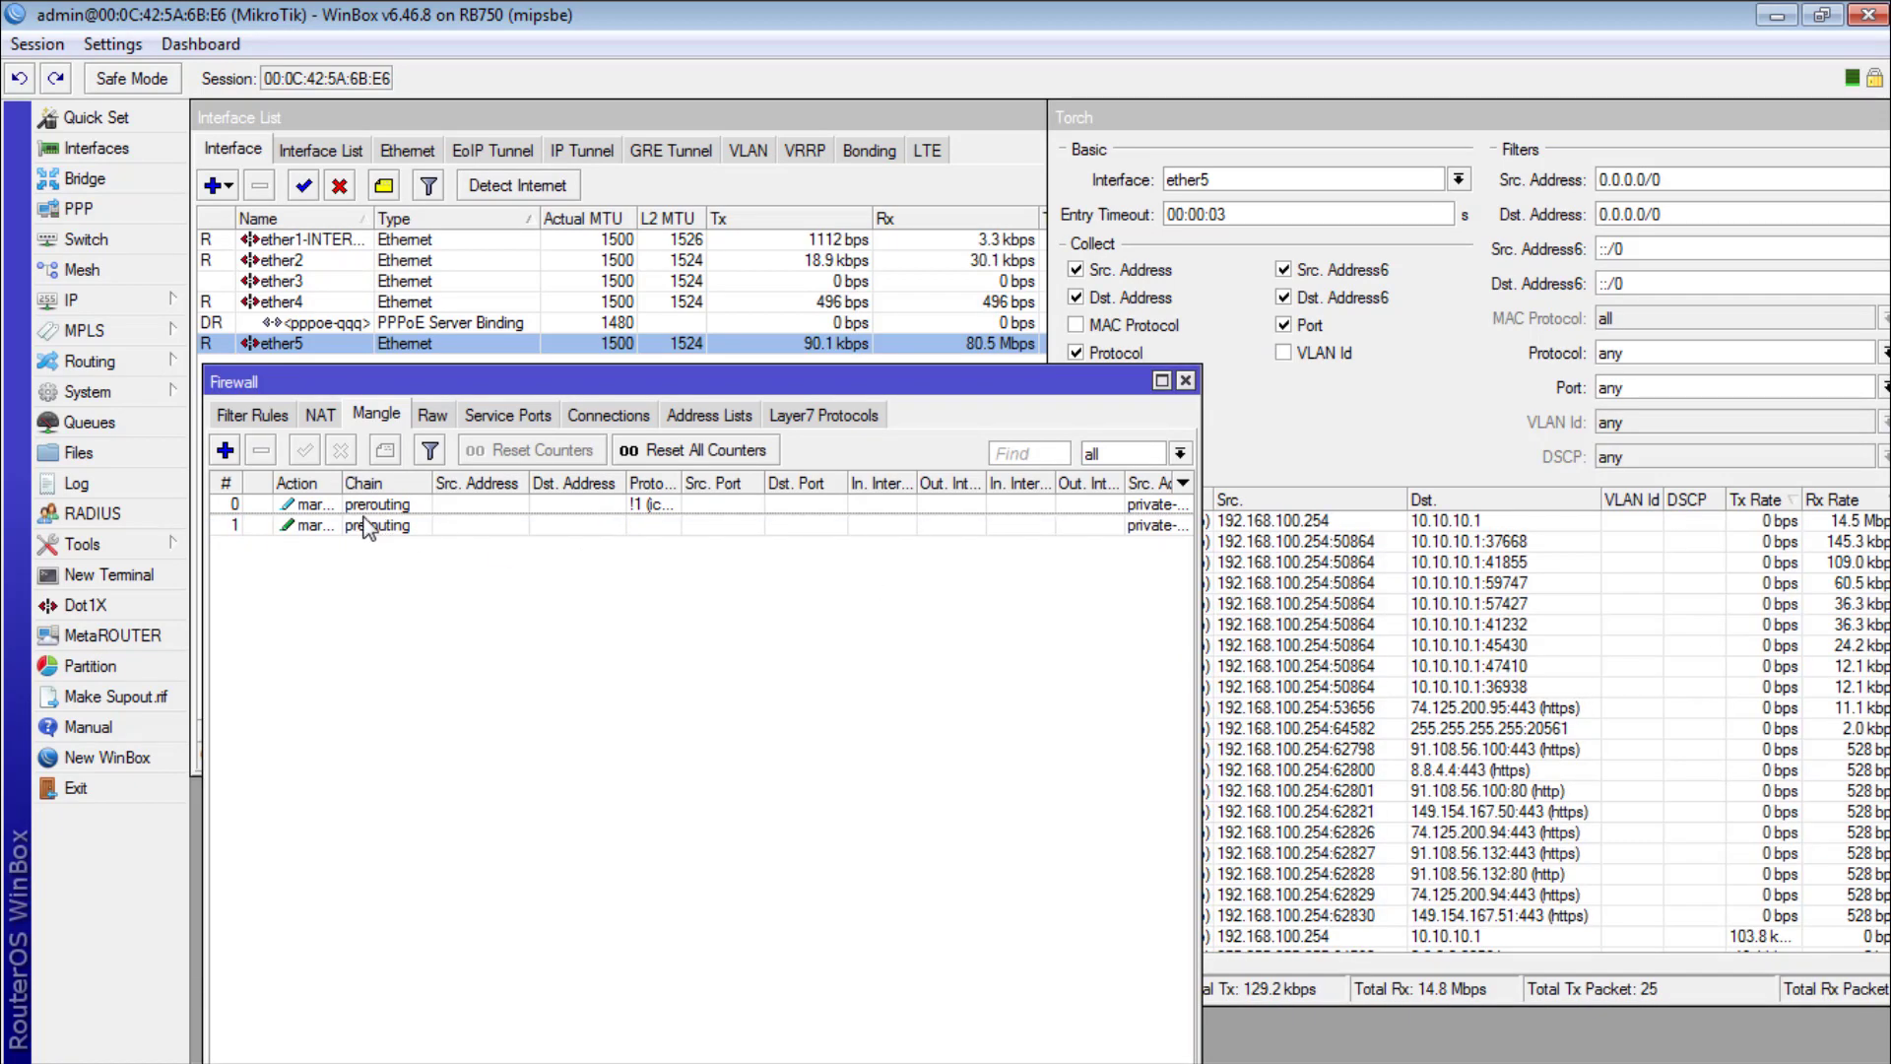
Step: Open the tmon1 traffic monitor for editing and set its interface to ether5
left_click(154, 541)
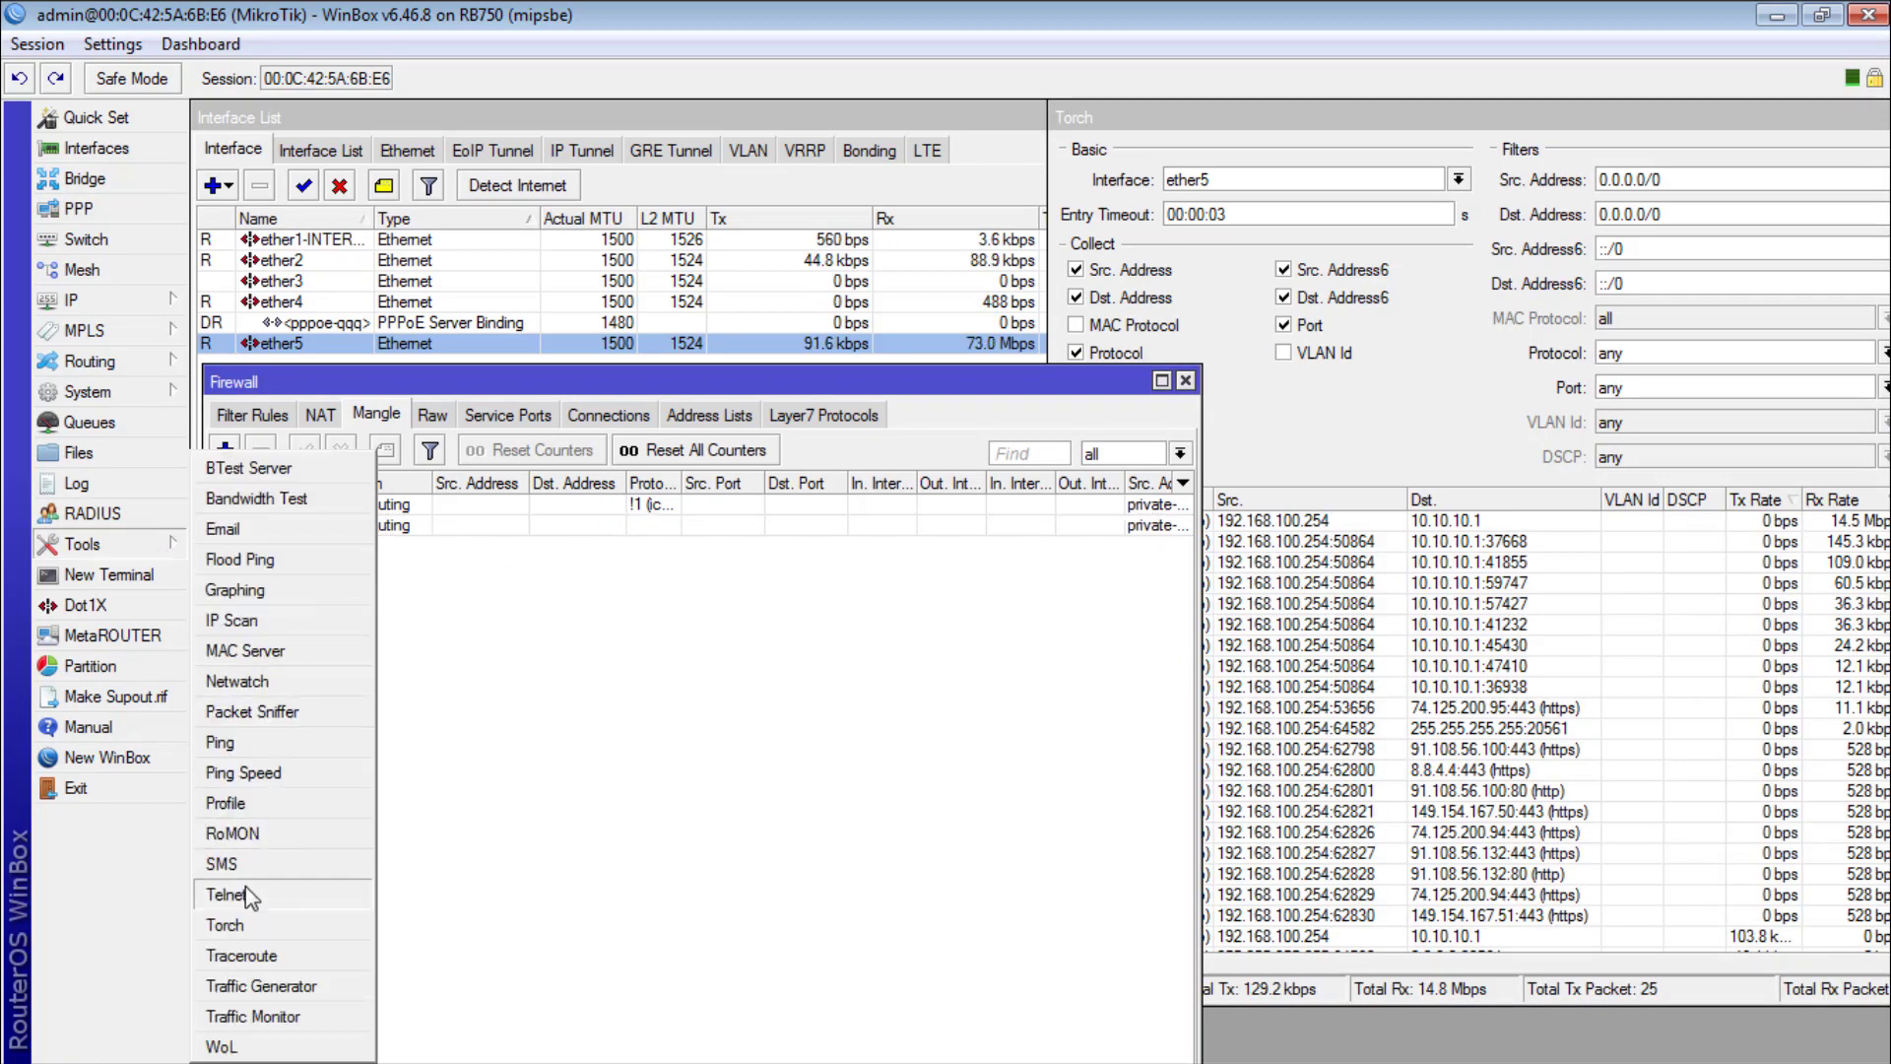
left_click(261, 1016)
double_click(752, 551)
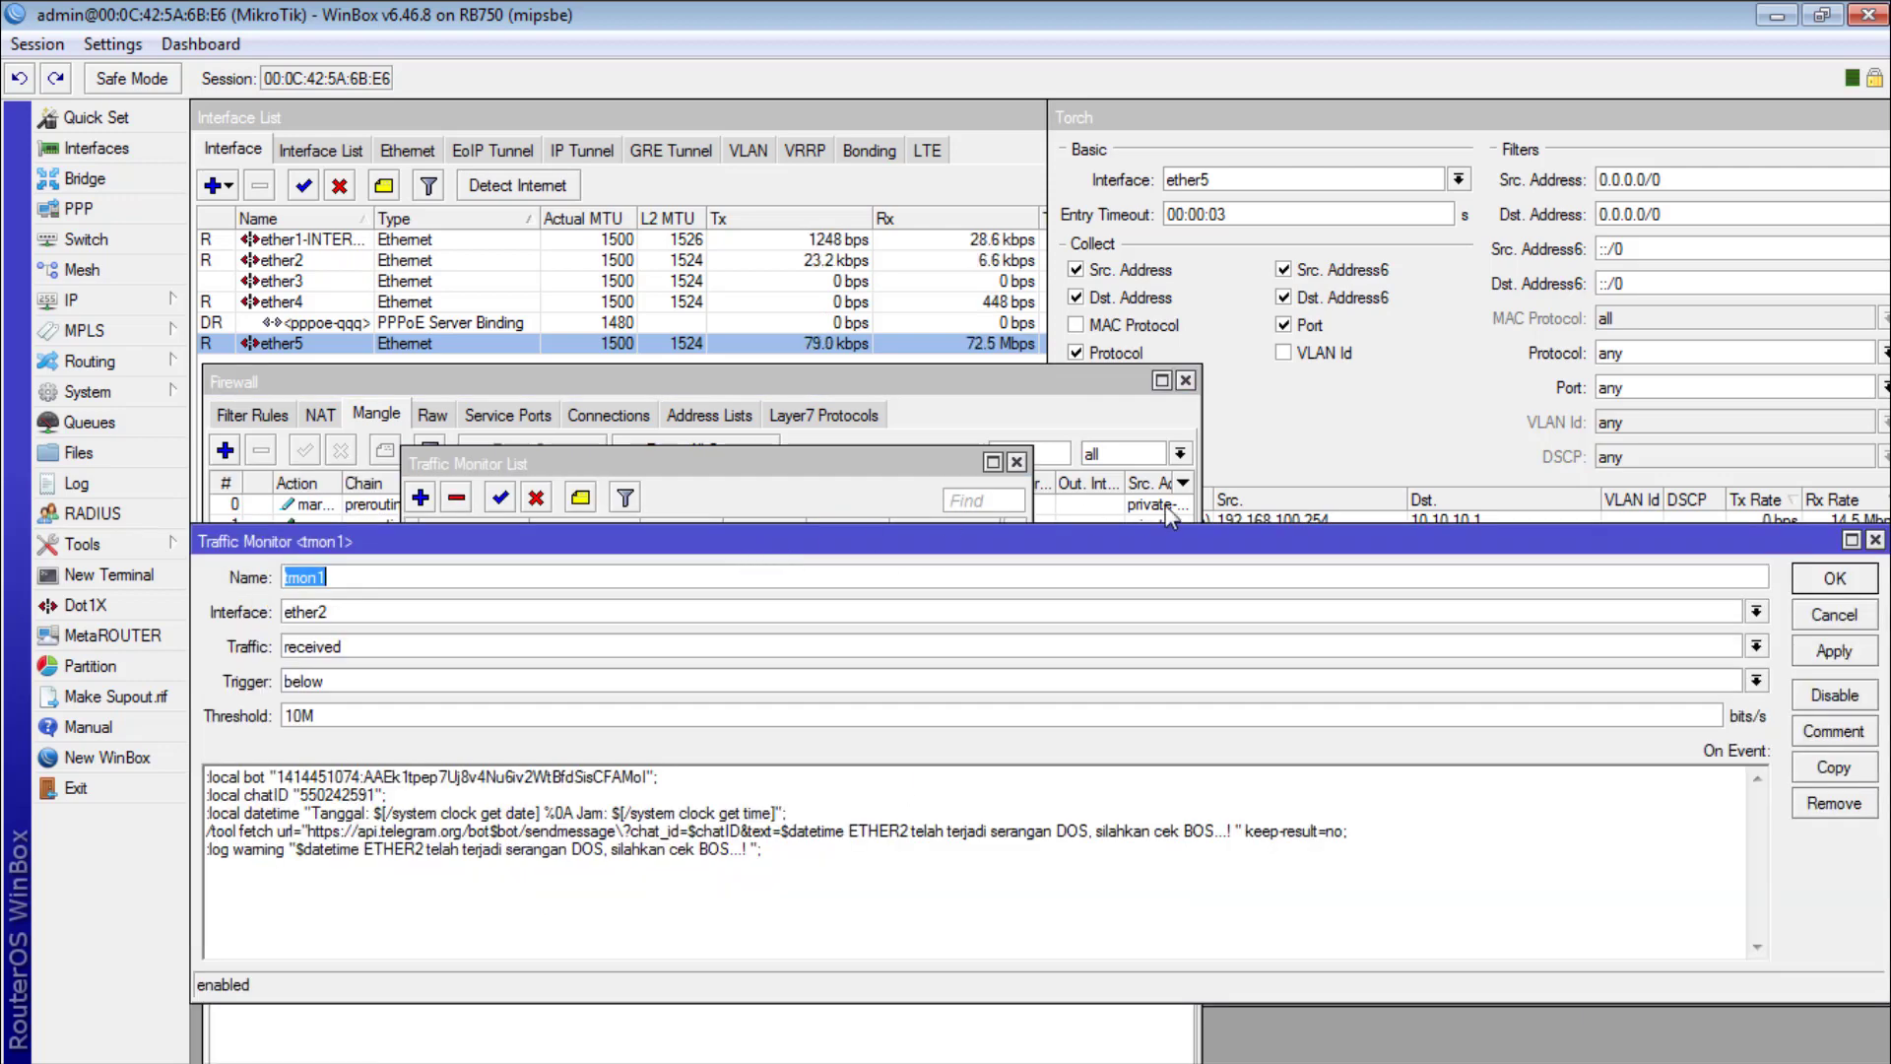
left_click(1016, 462)
left_click(1016, 463)
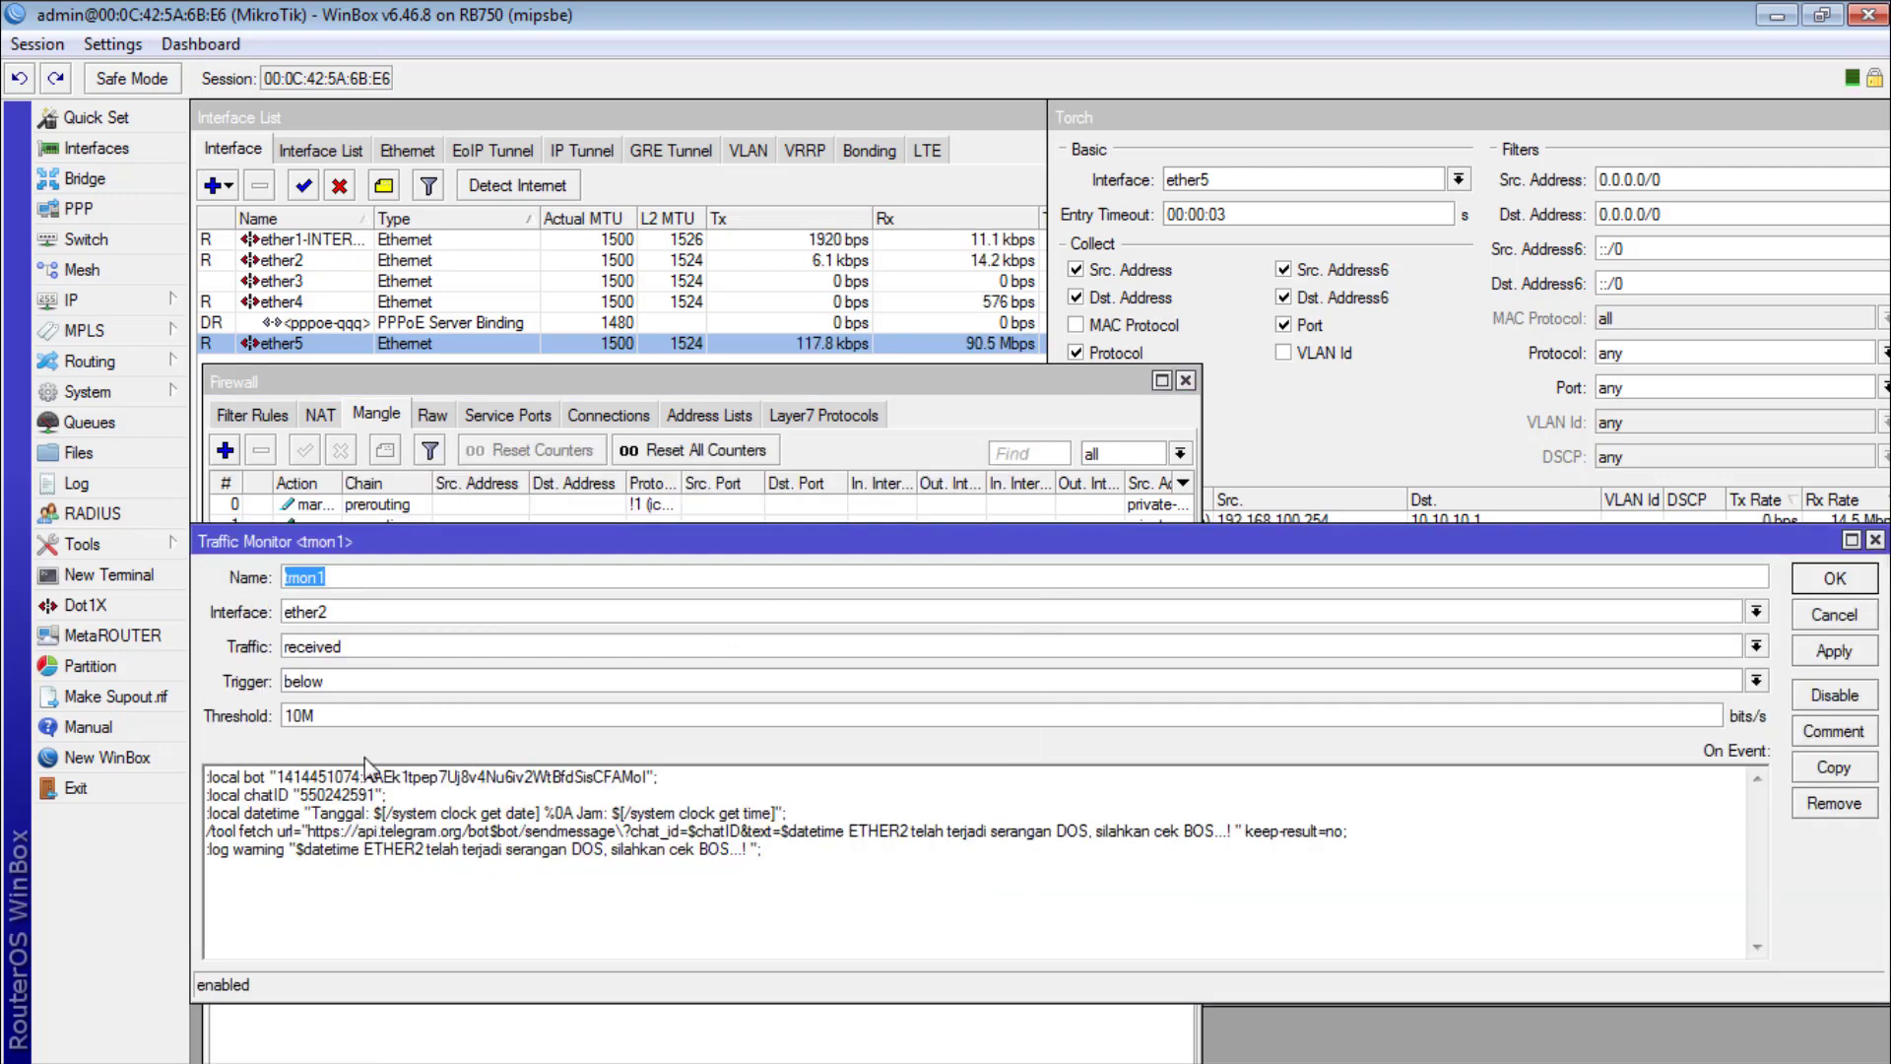
left_click(334, 614)
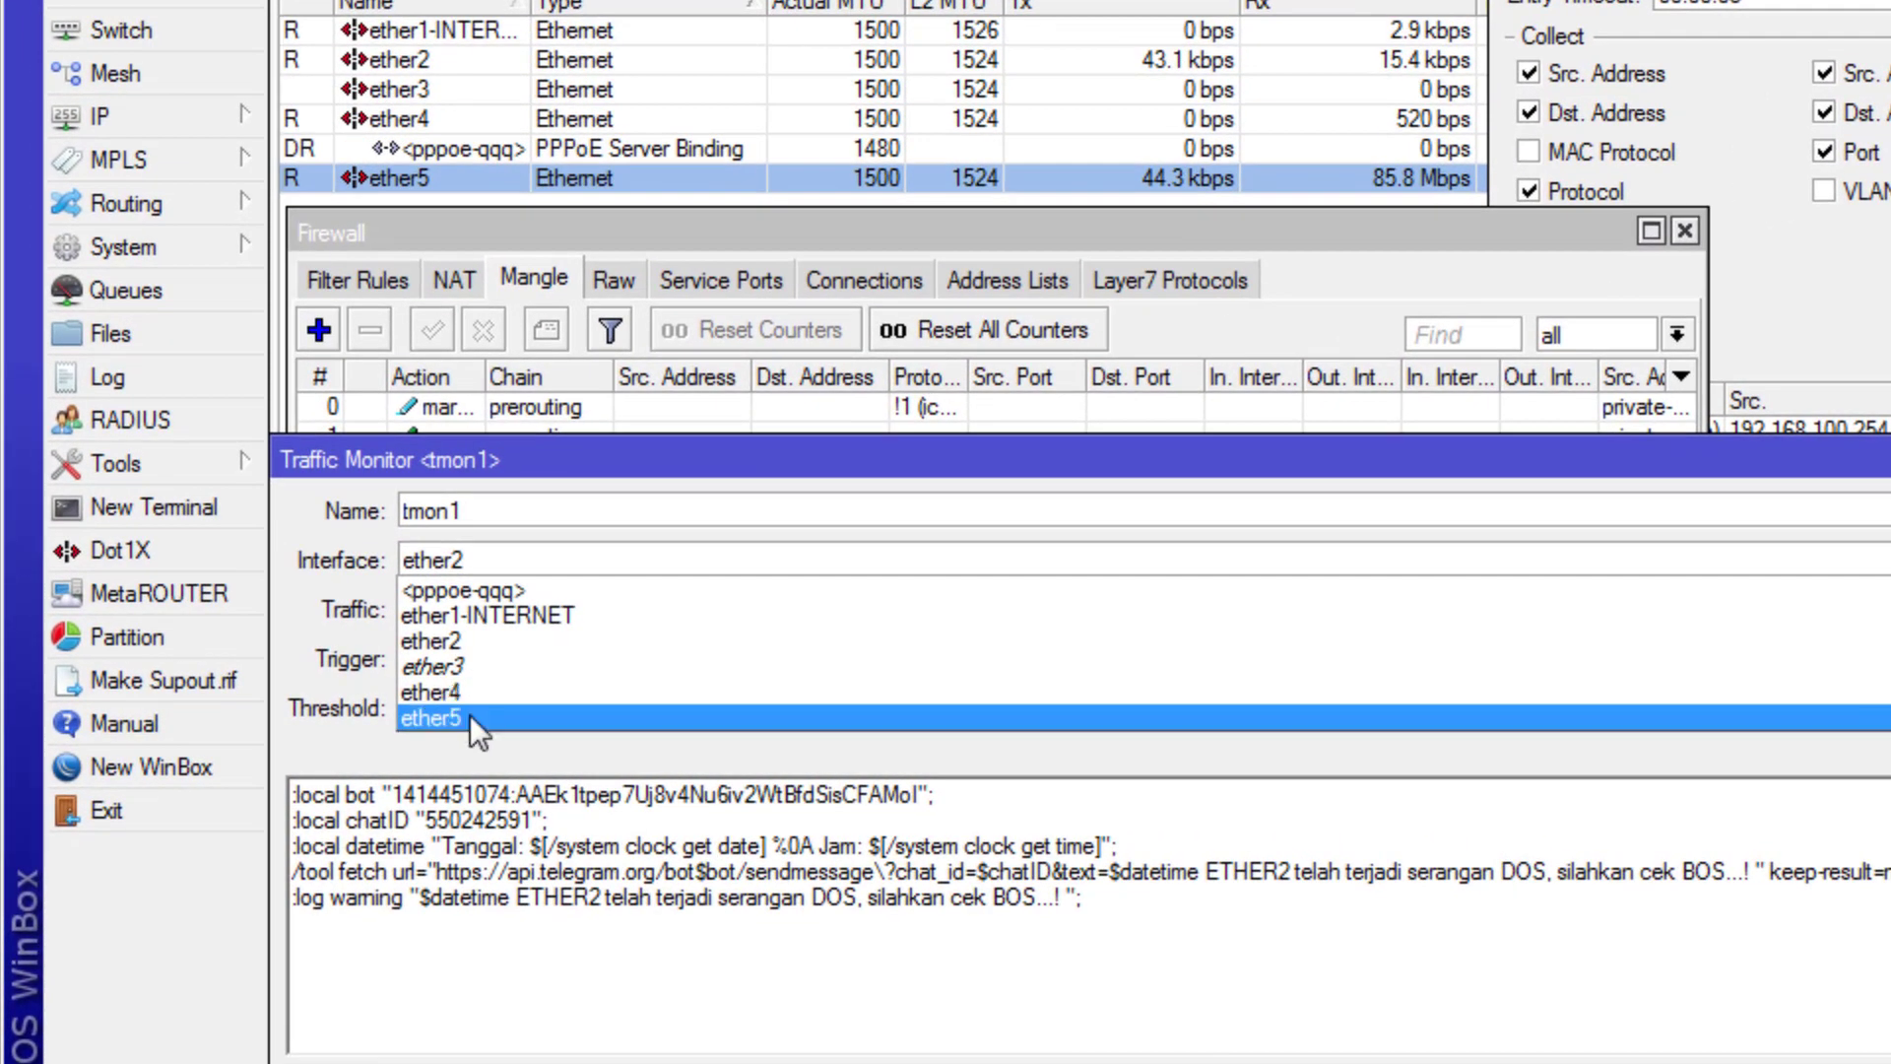
left_click(469, 713)
left_click(1083, 847)
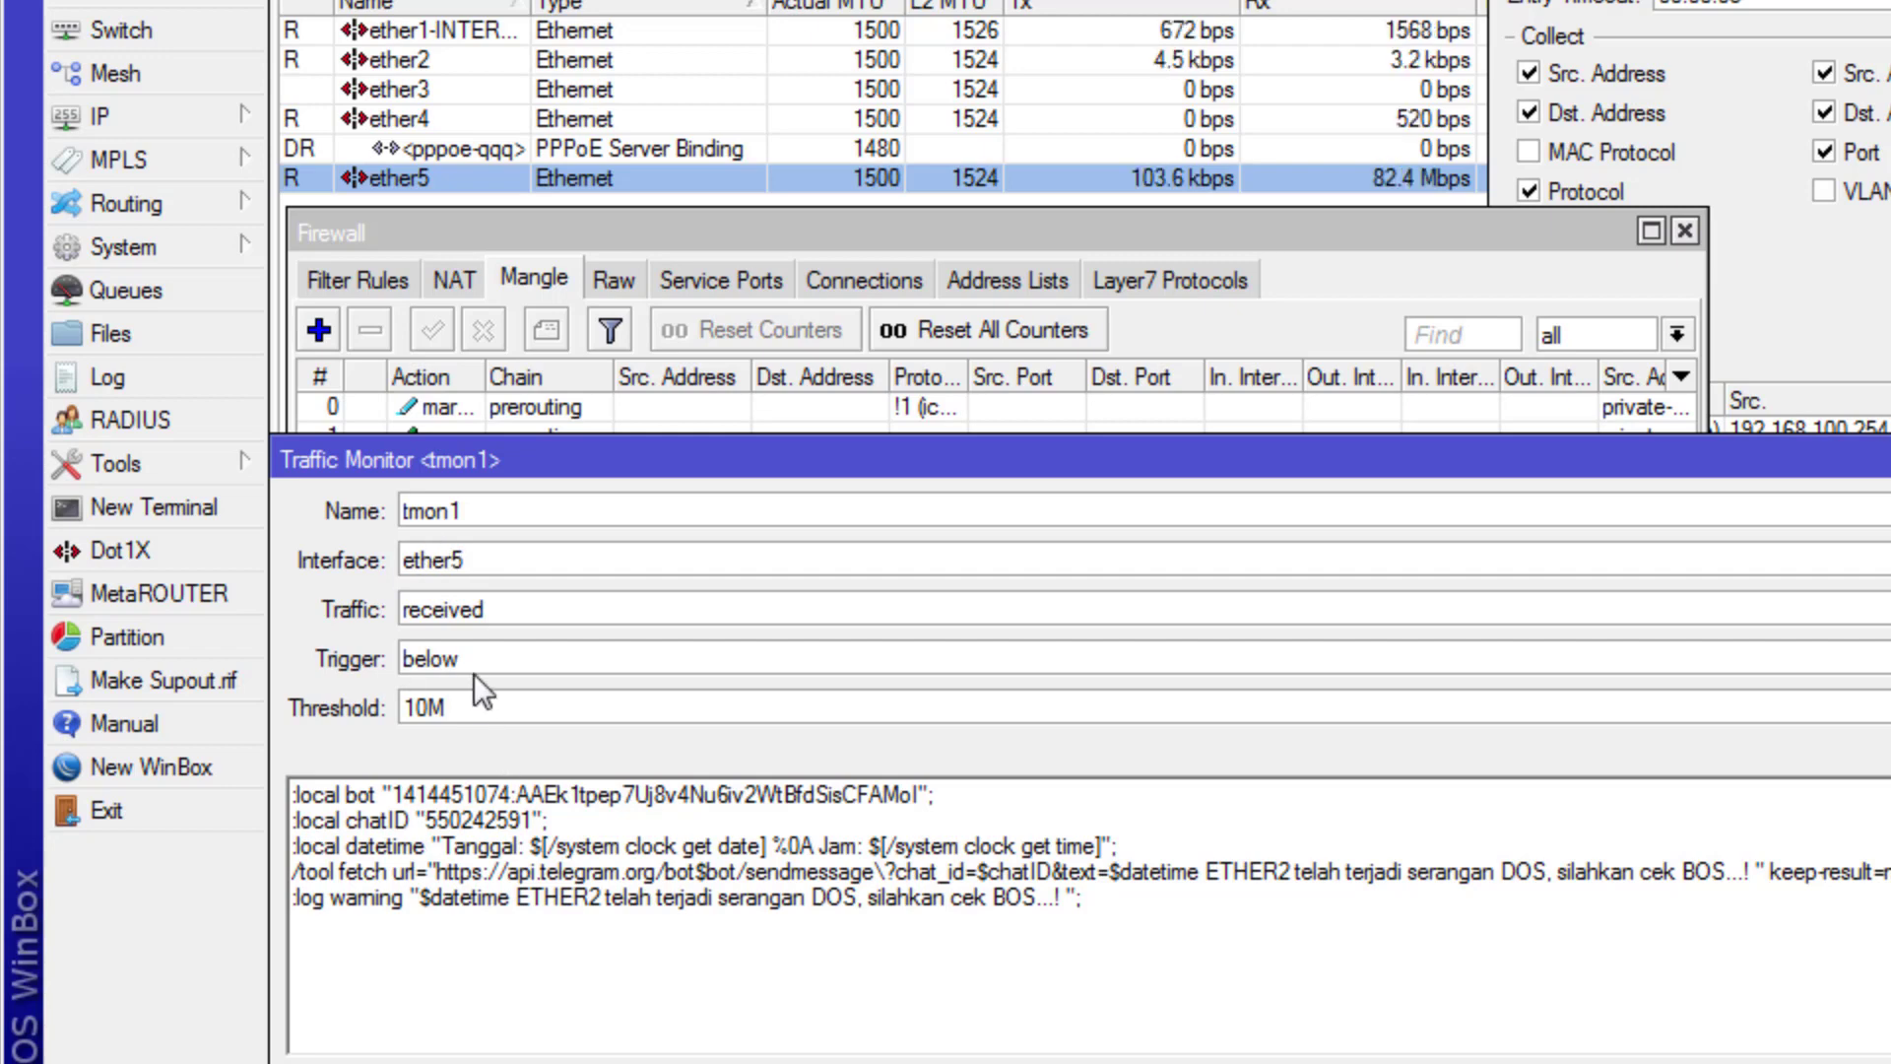
Step: Set the tmon1 traffic monitor's threshold to 70M
left_click_drag(416, 707, 400, 708)
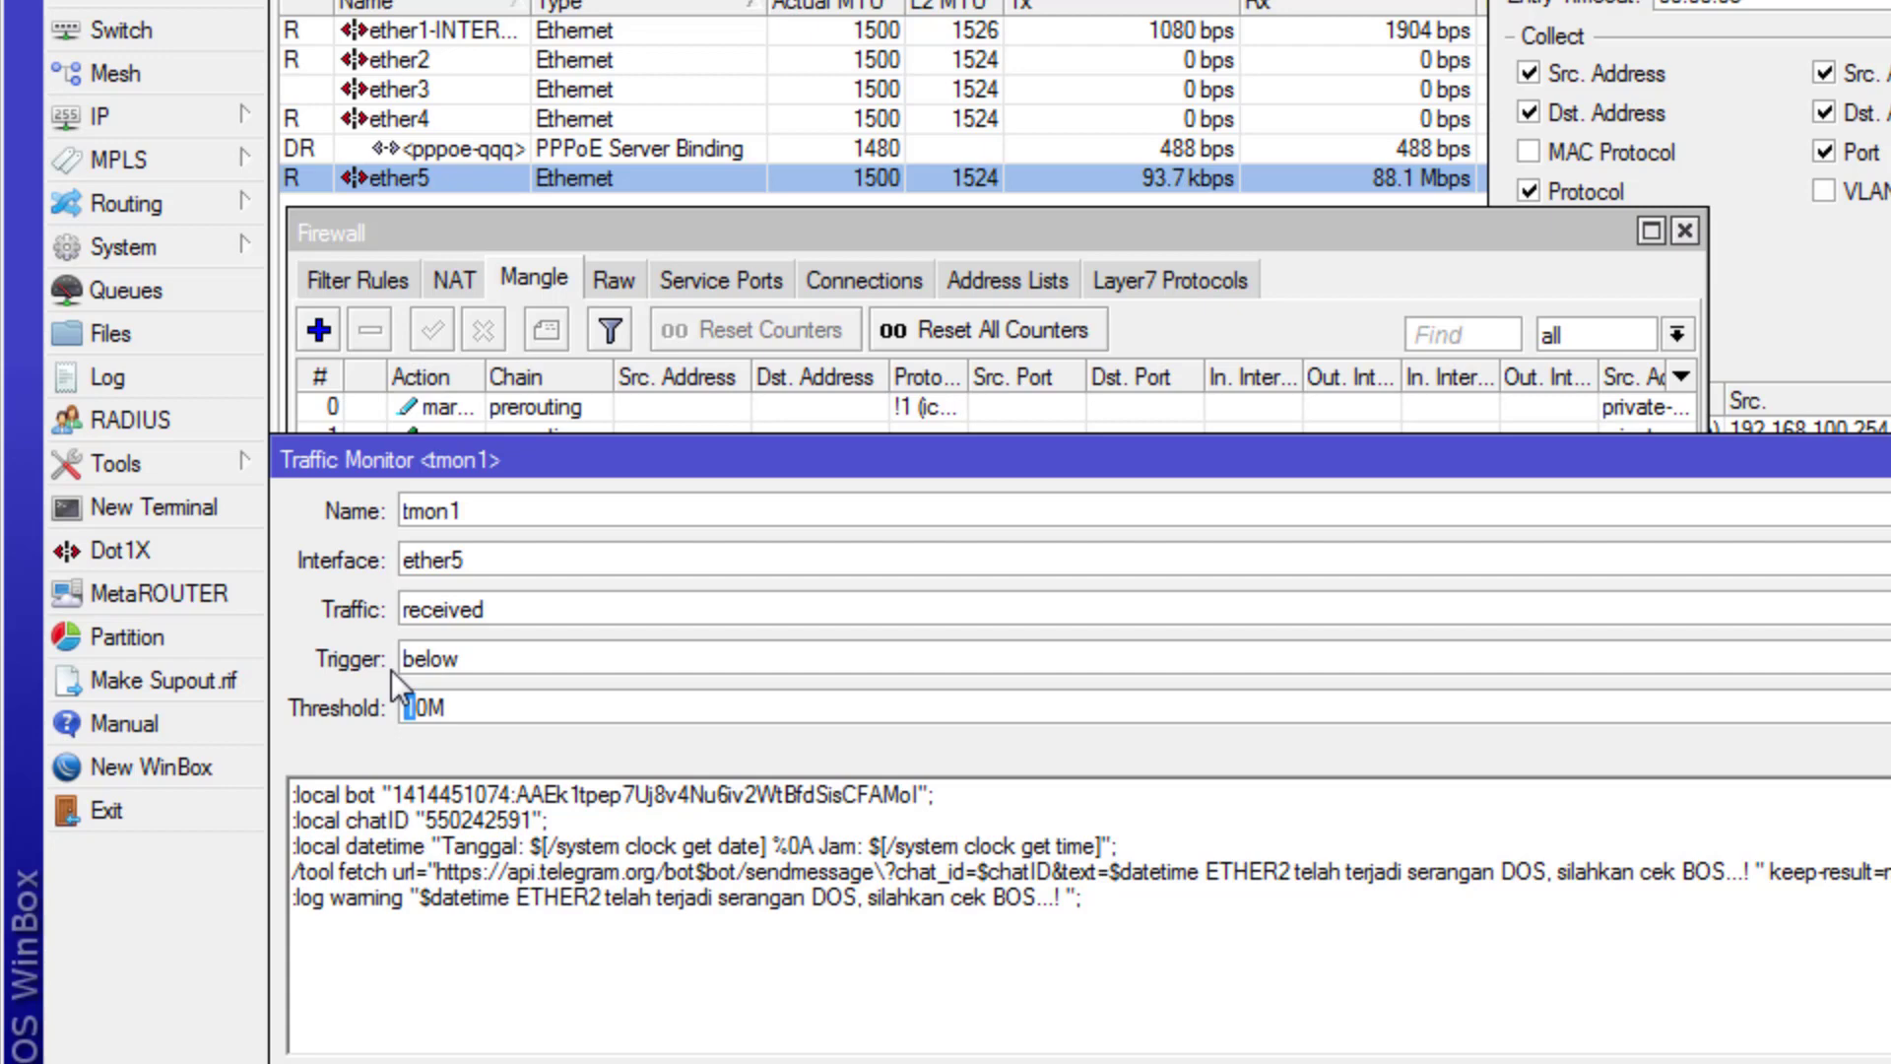
type("7")
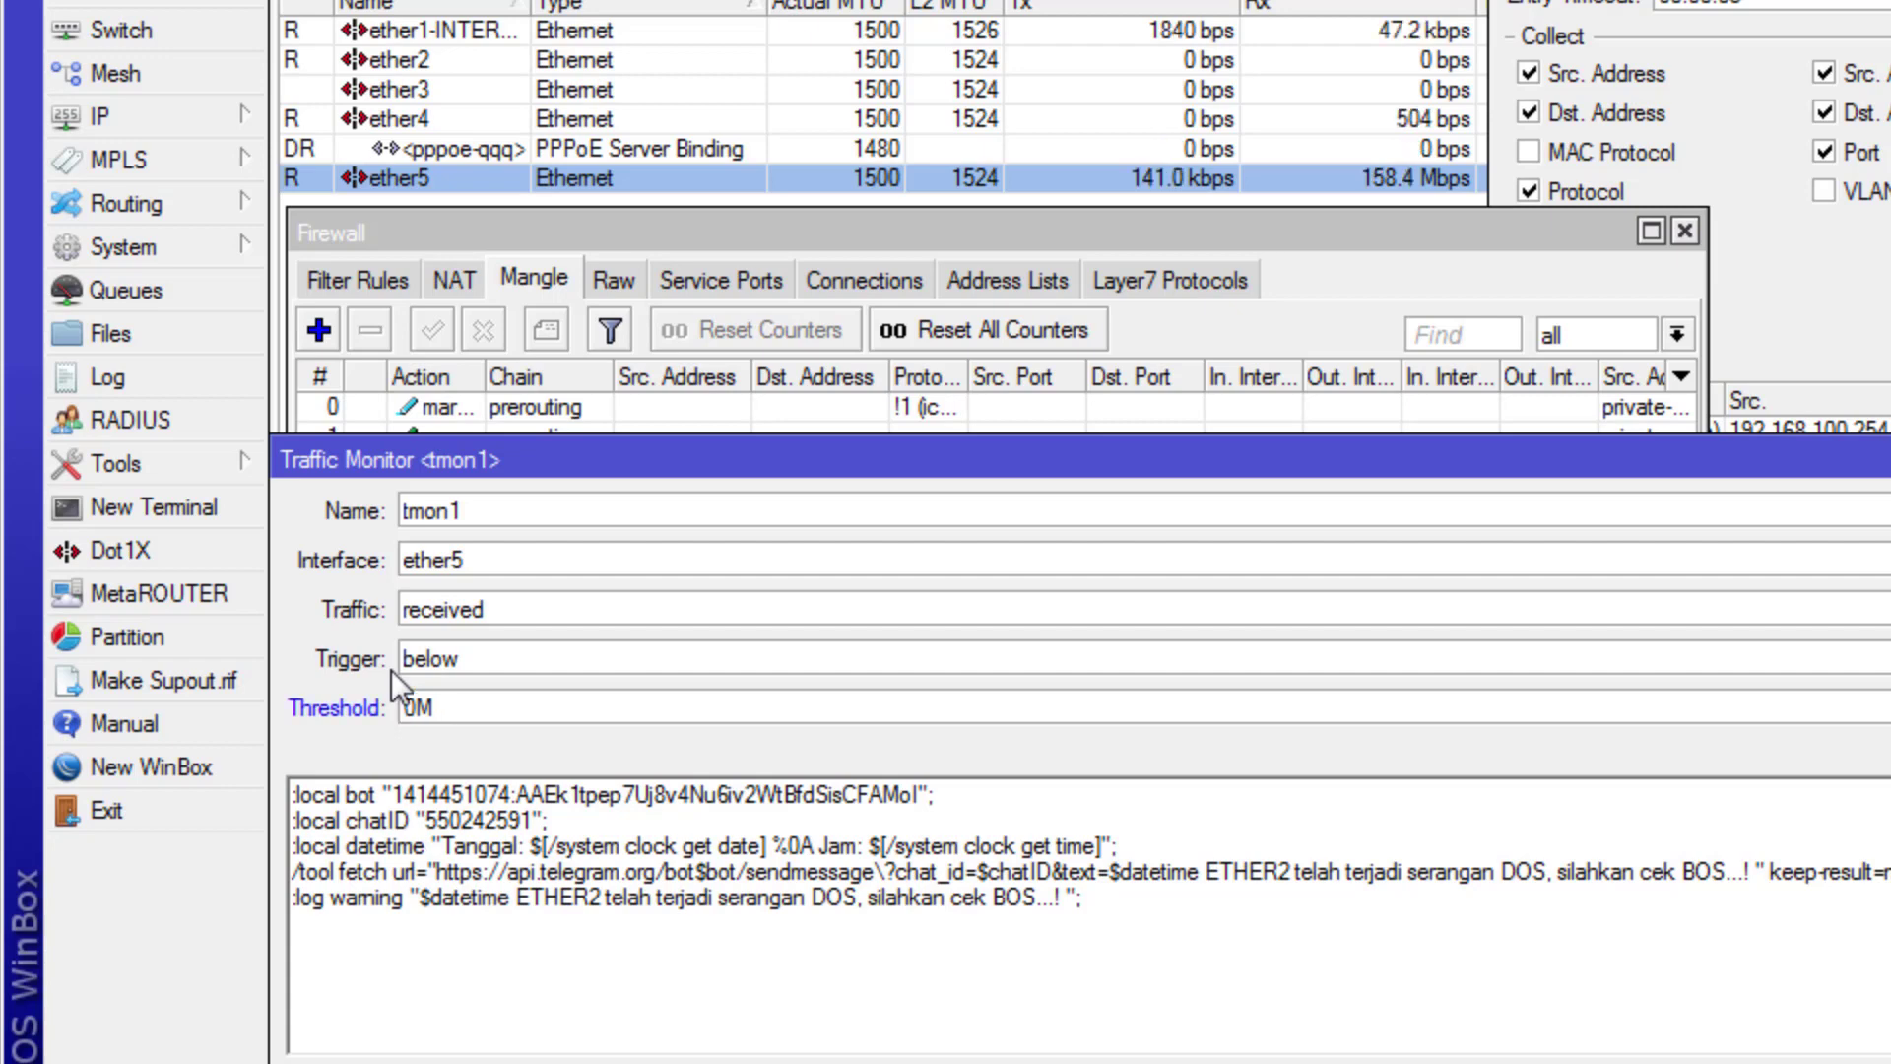
type("0")
key("BackSpace")
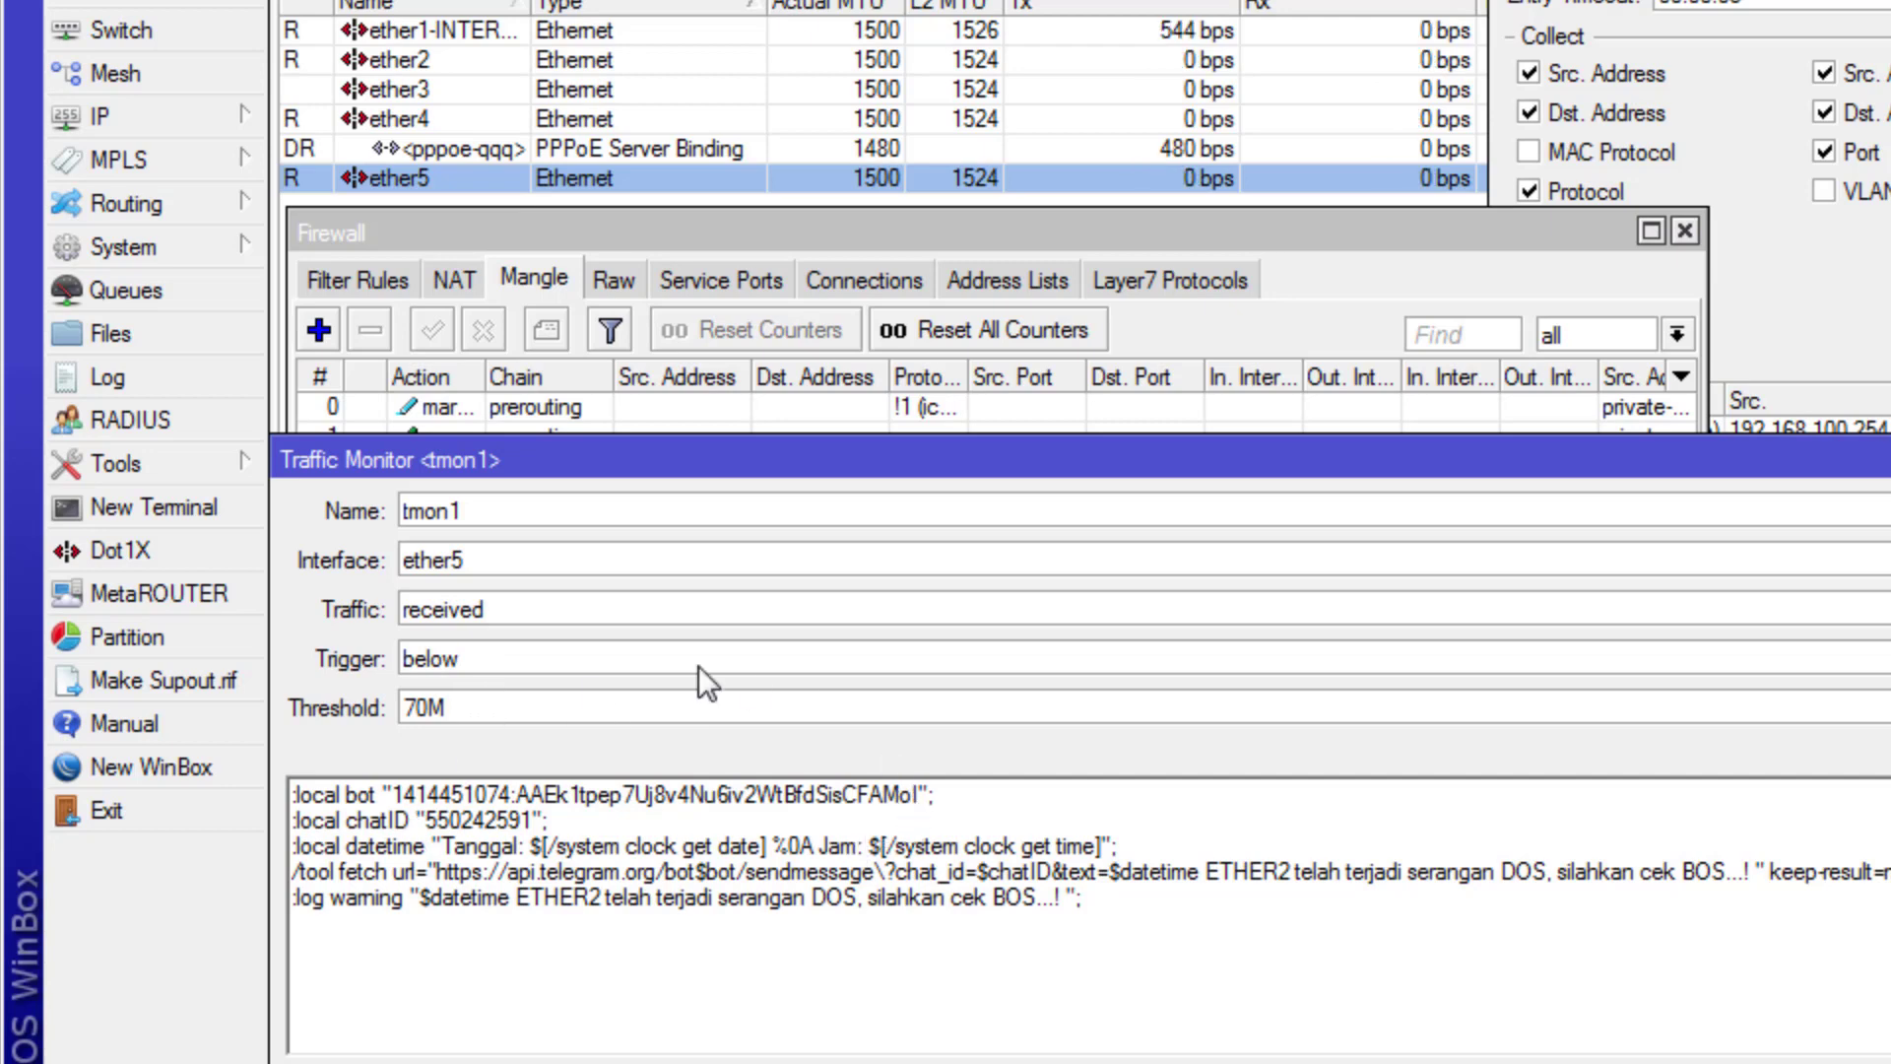
left_click_drag(442, 718, 384, 712)
left_click(449, 713)
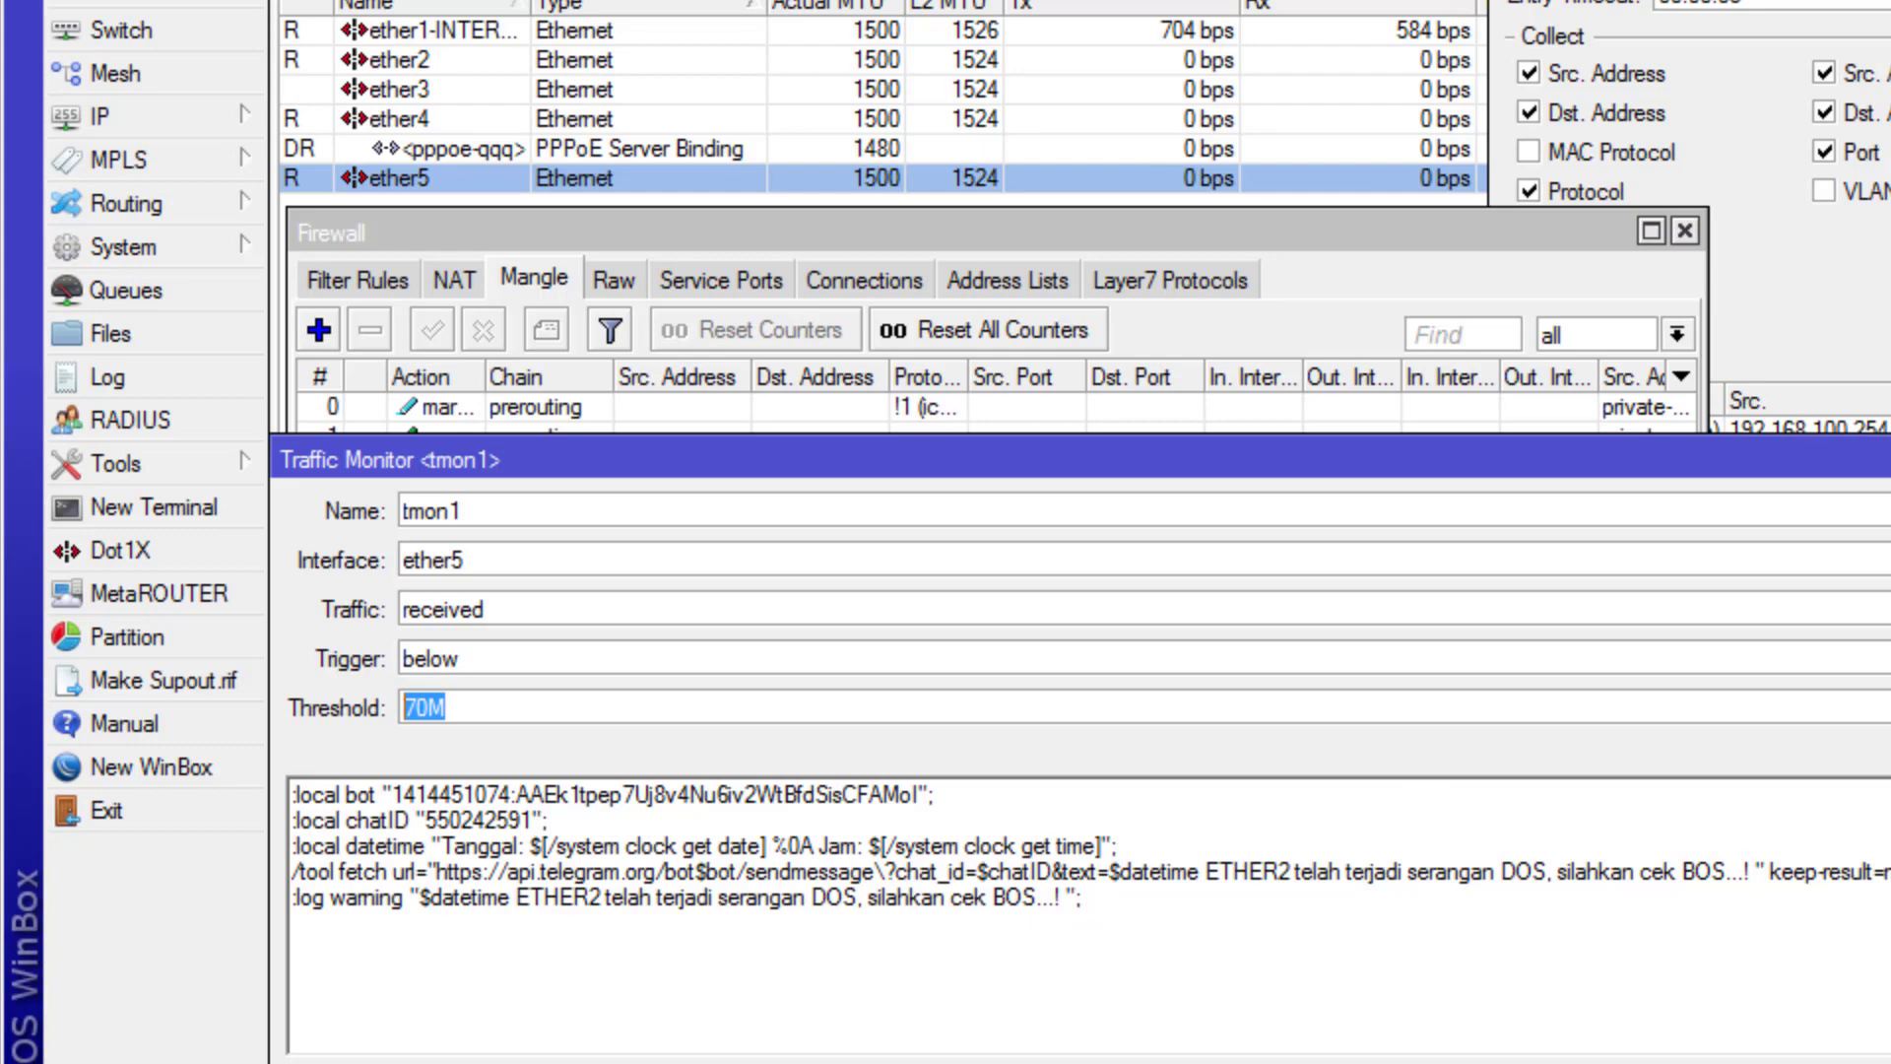
Step: Switch to the Telegram chat with monitoring_vpn_bot and check its latest DOS attack alerts
key("alt+Tab")
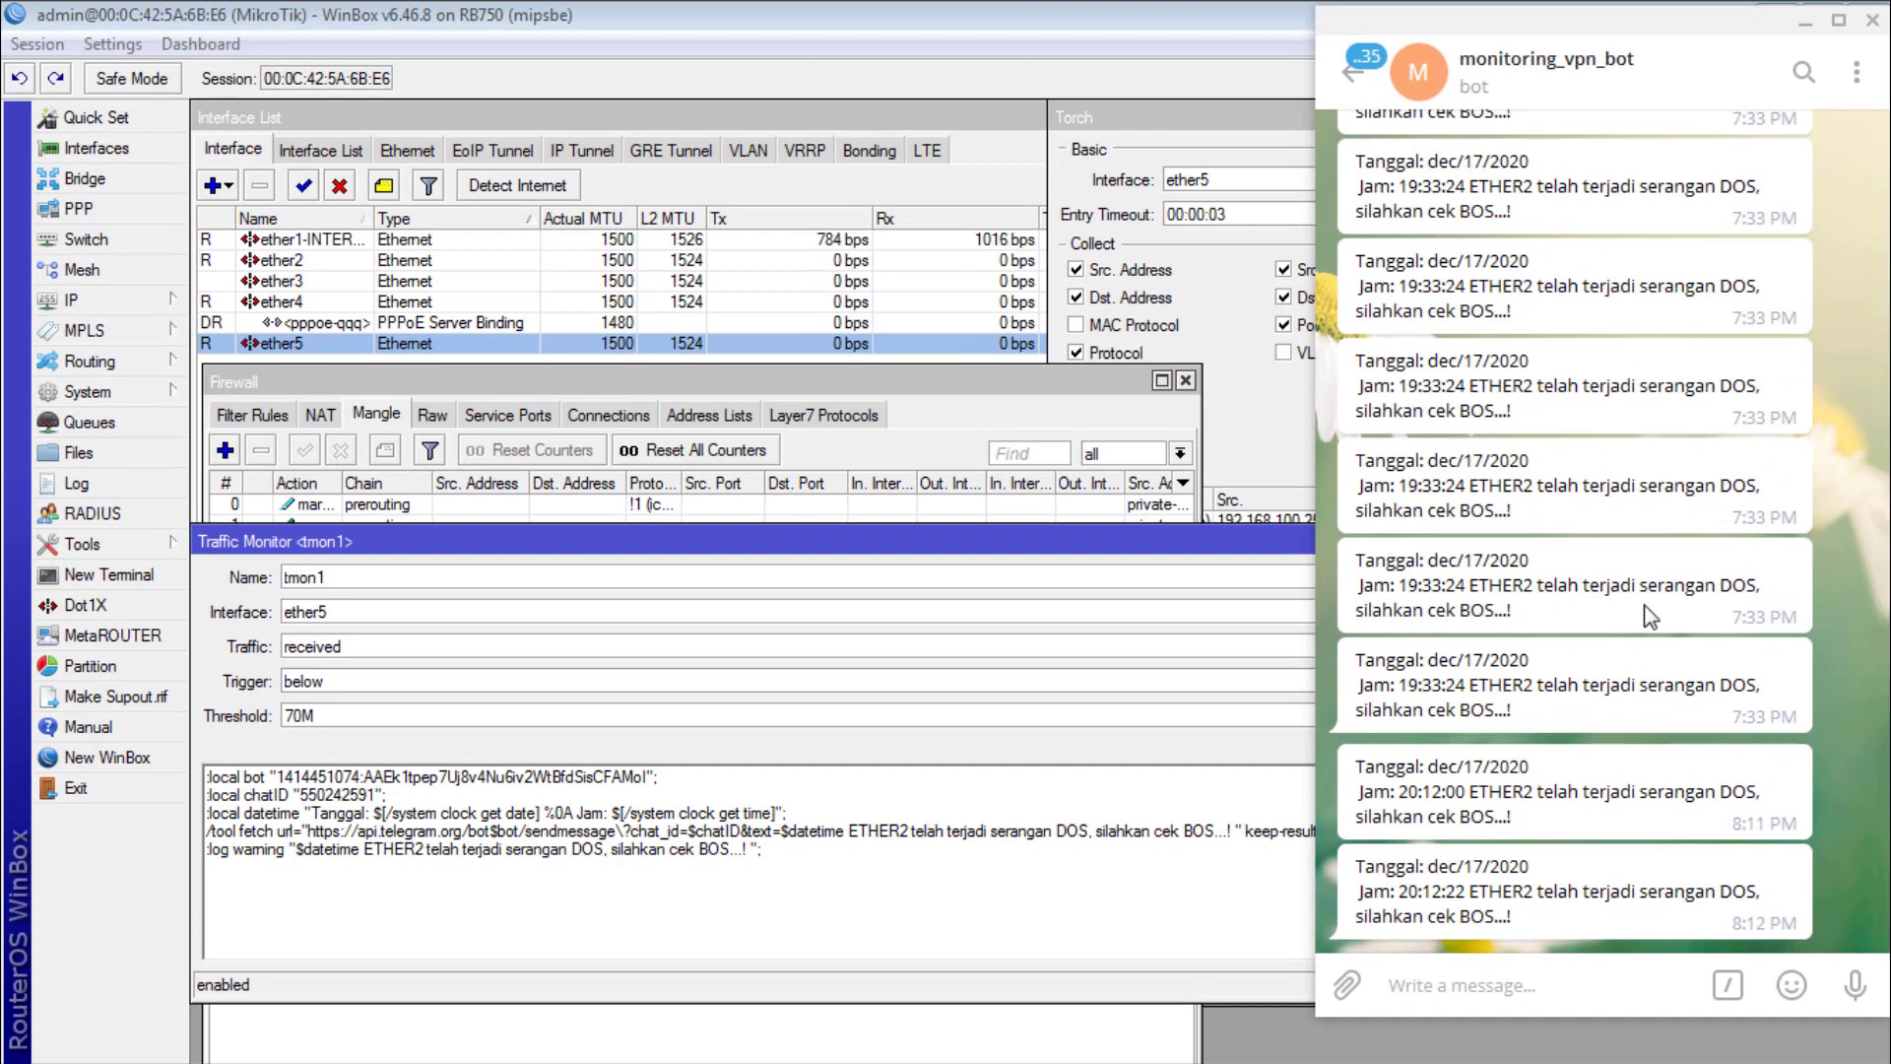
scroll(1554, 738, "up", 1)
scroll(1554, 739, "down", 1)
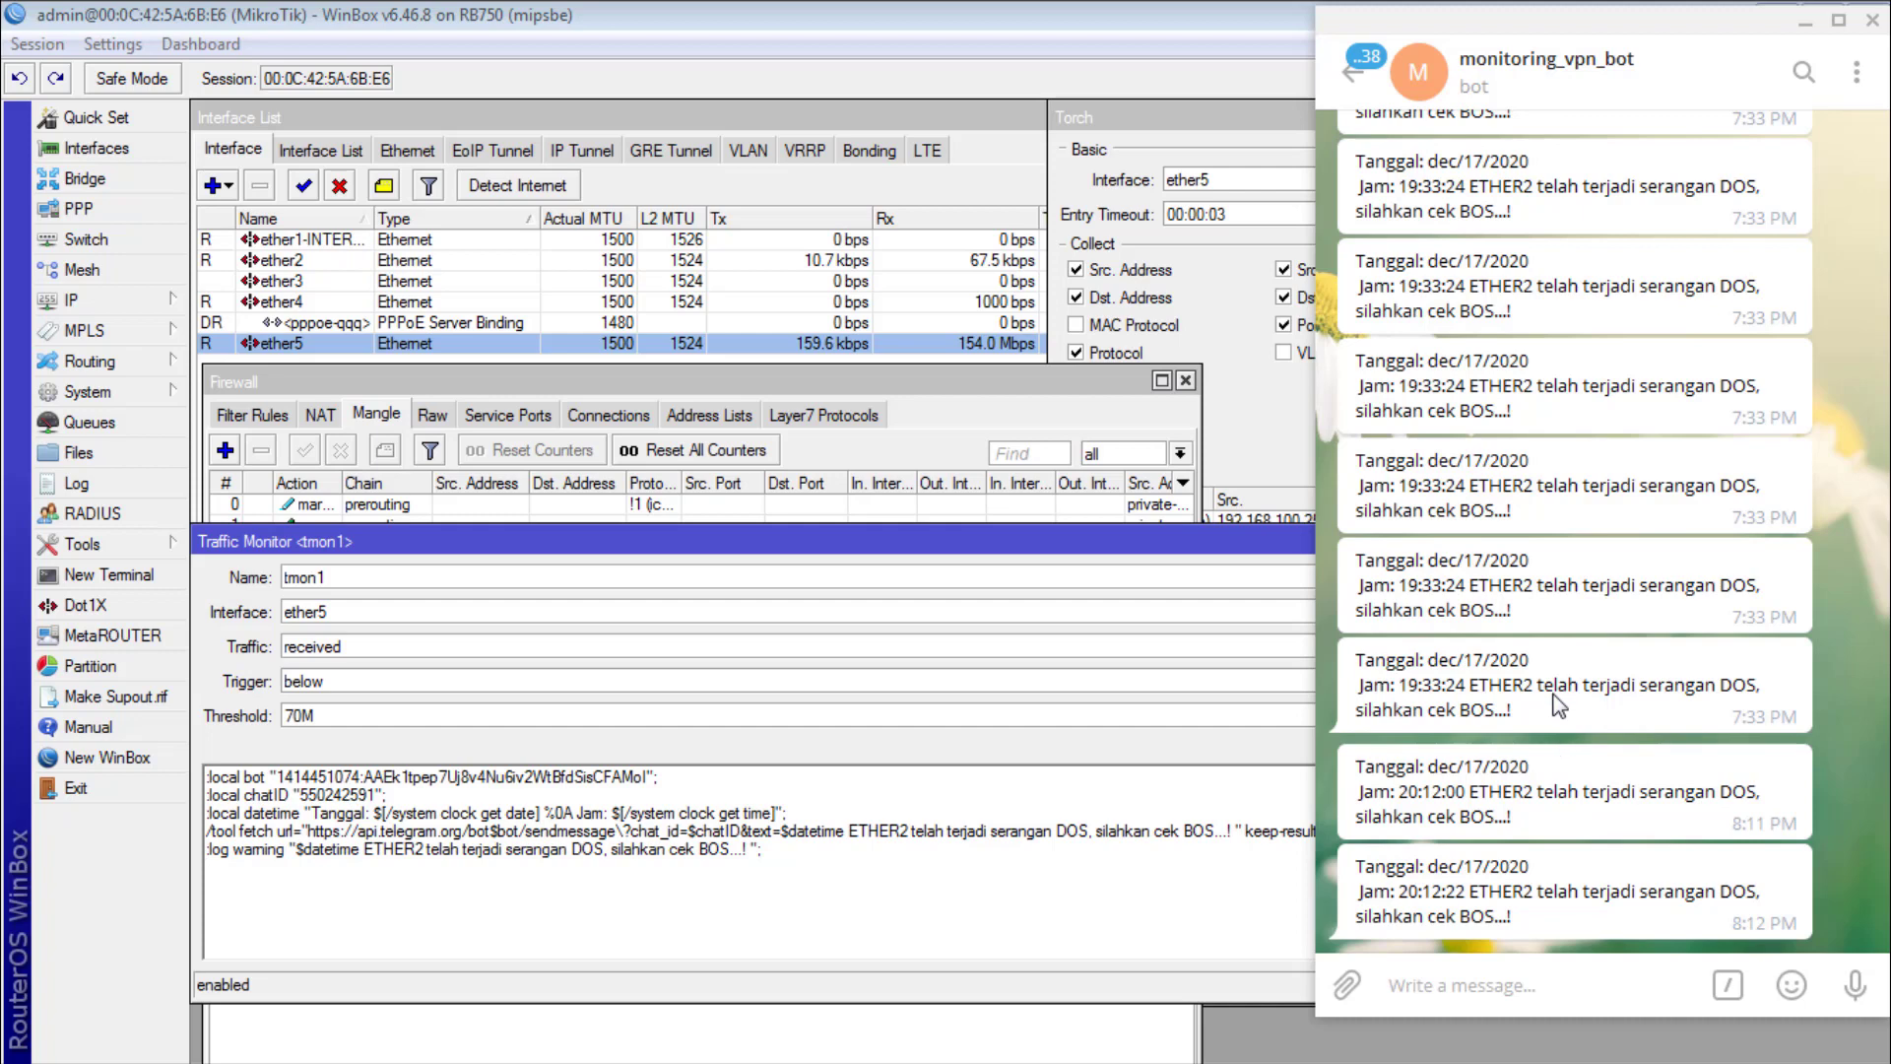
Step: Return to WinBox, save the tmon1 traffic monitor, and close the Firewall window to uncover the interface list
left_click_drag(1046, 918, 37, 739)
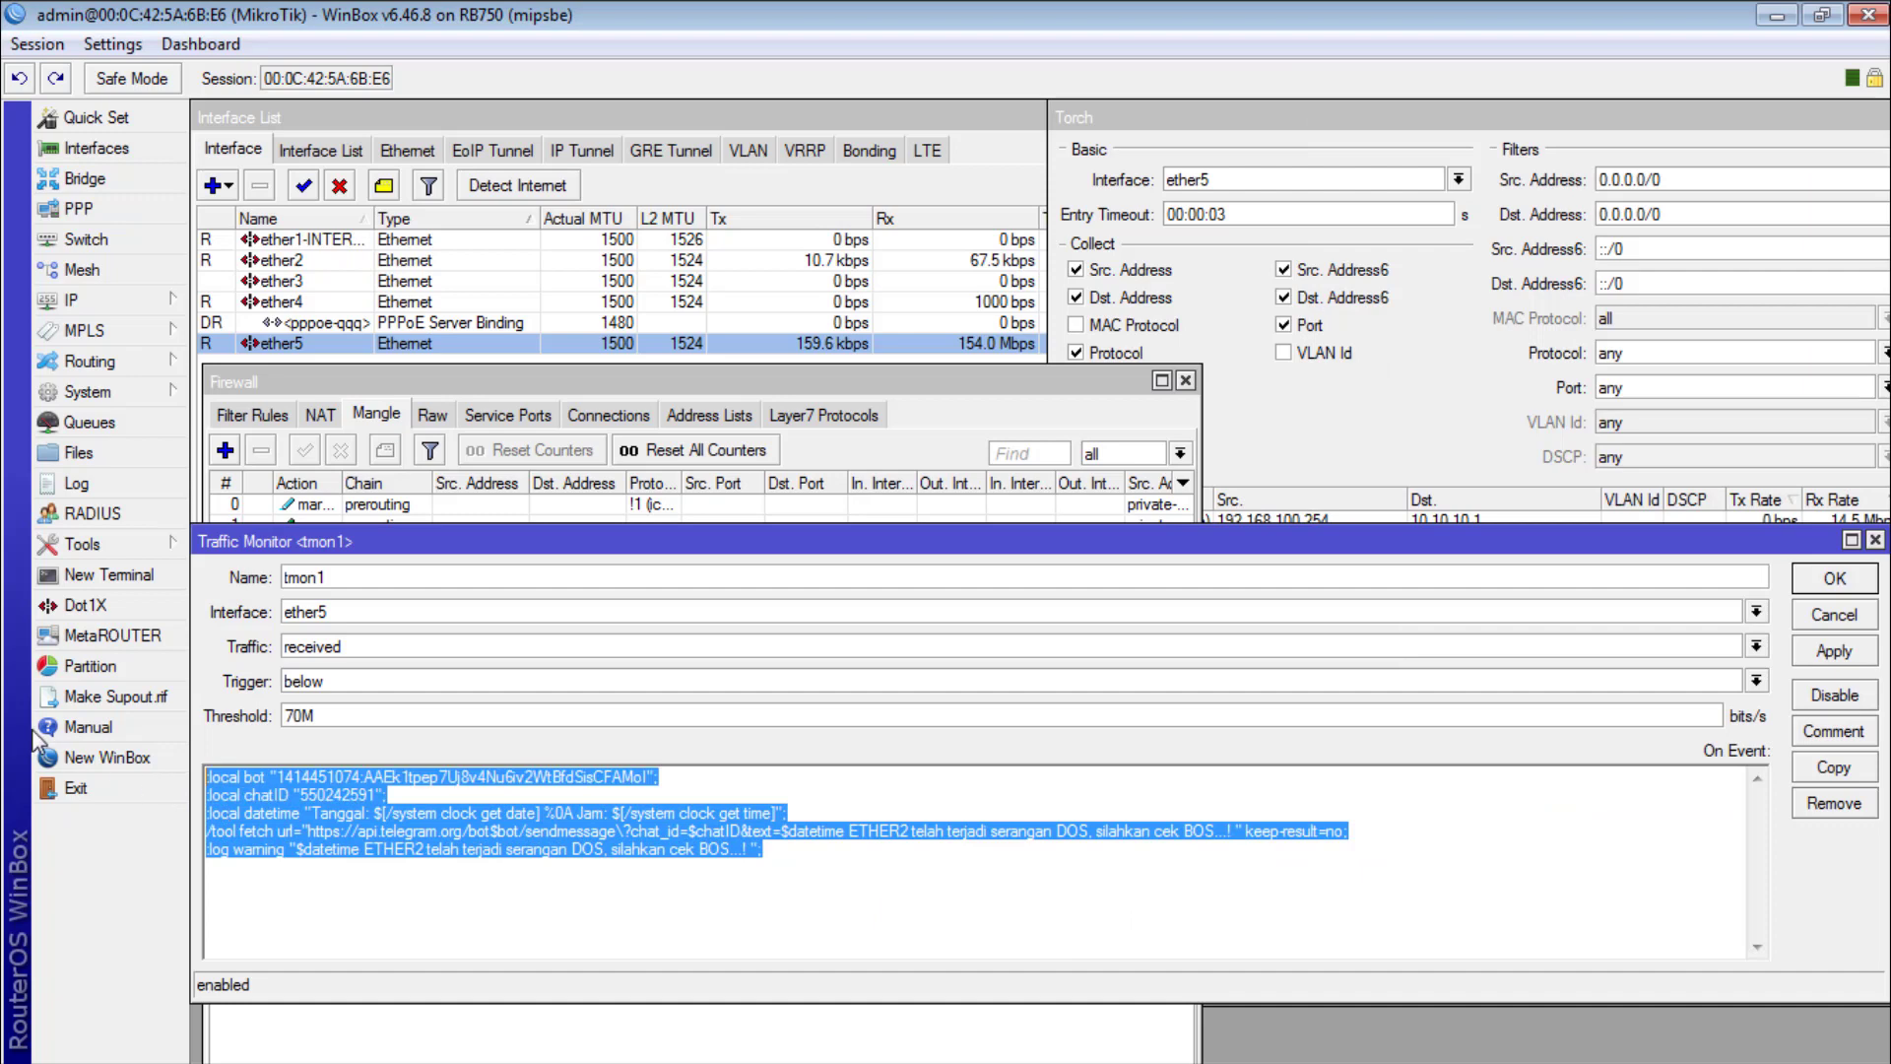
left_click(1835, 662)
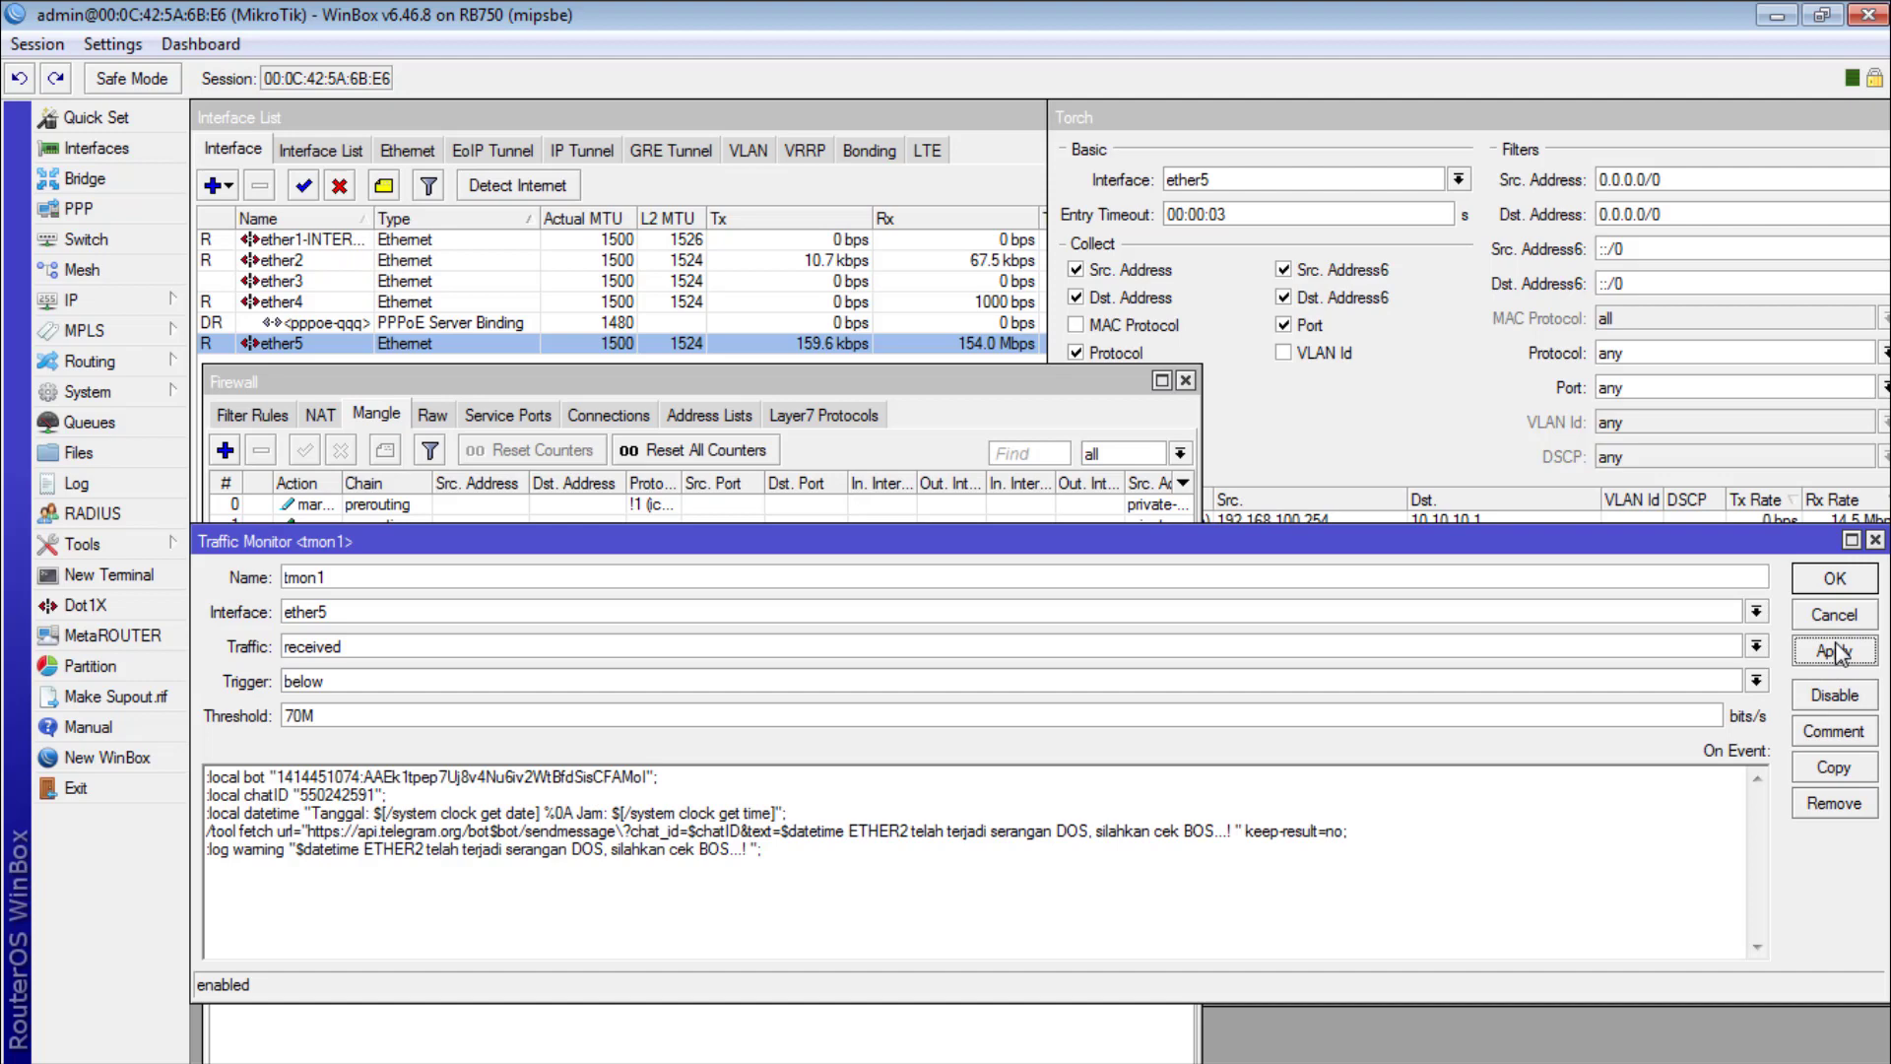
left_click(1835, 578)
left_click(1179, 471)
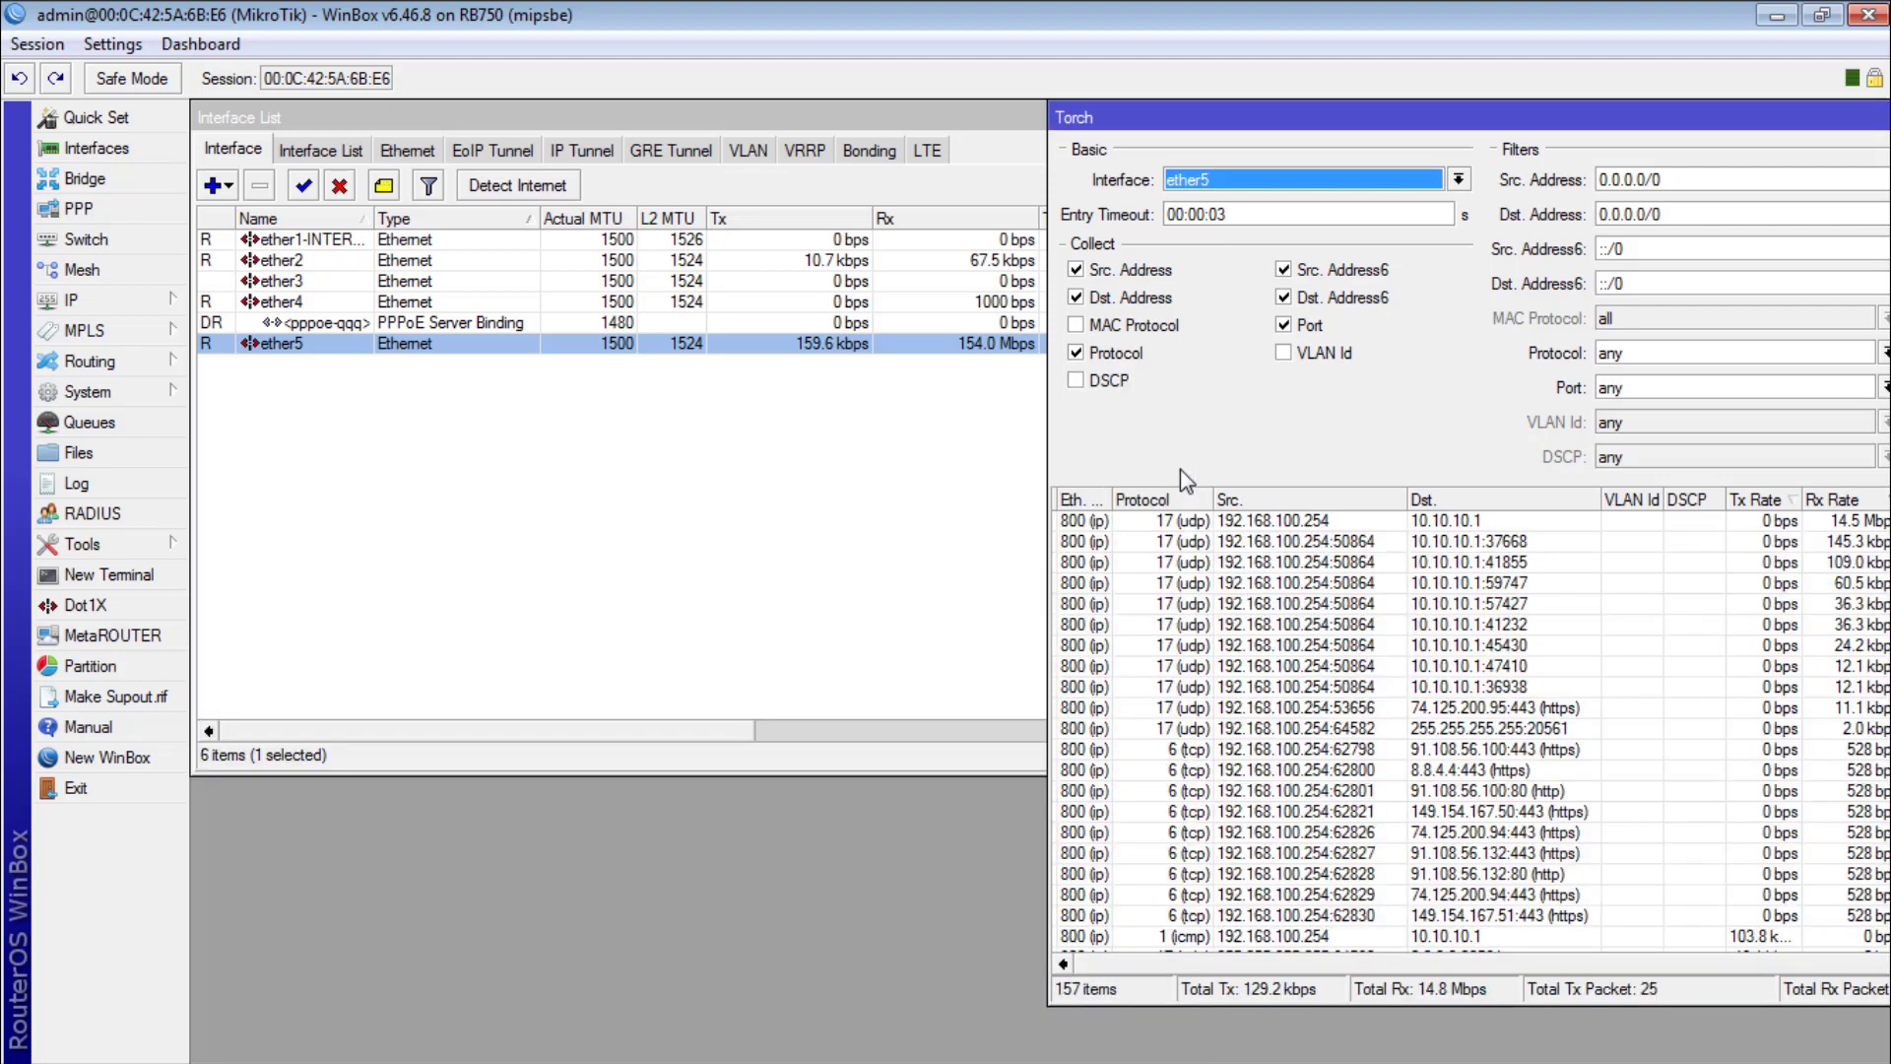
left_click(1177, 487)
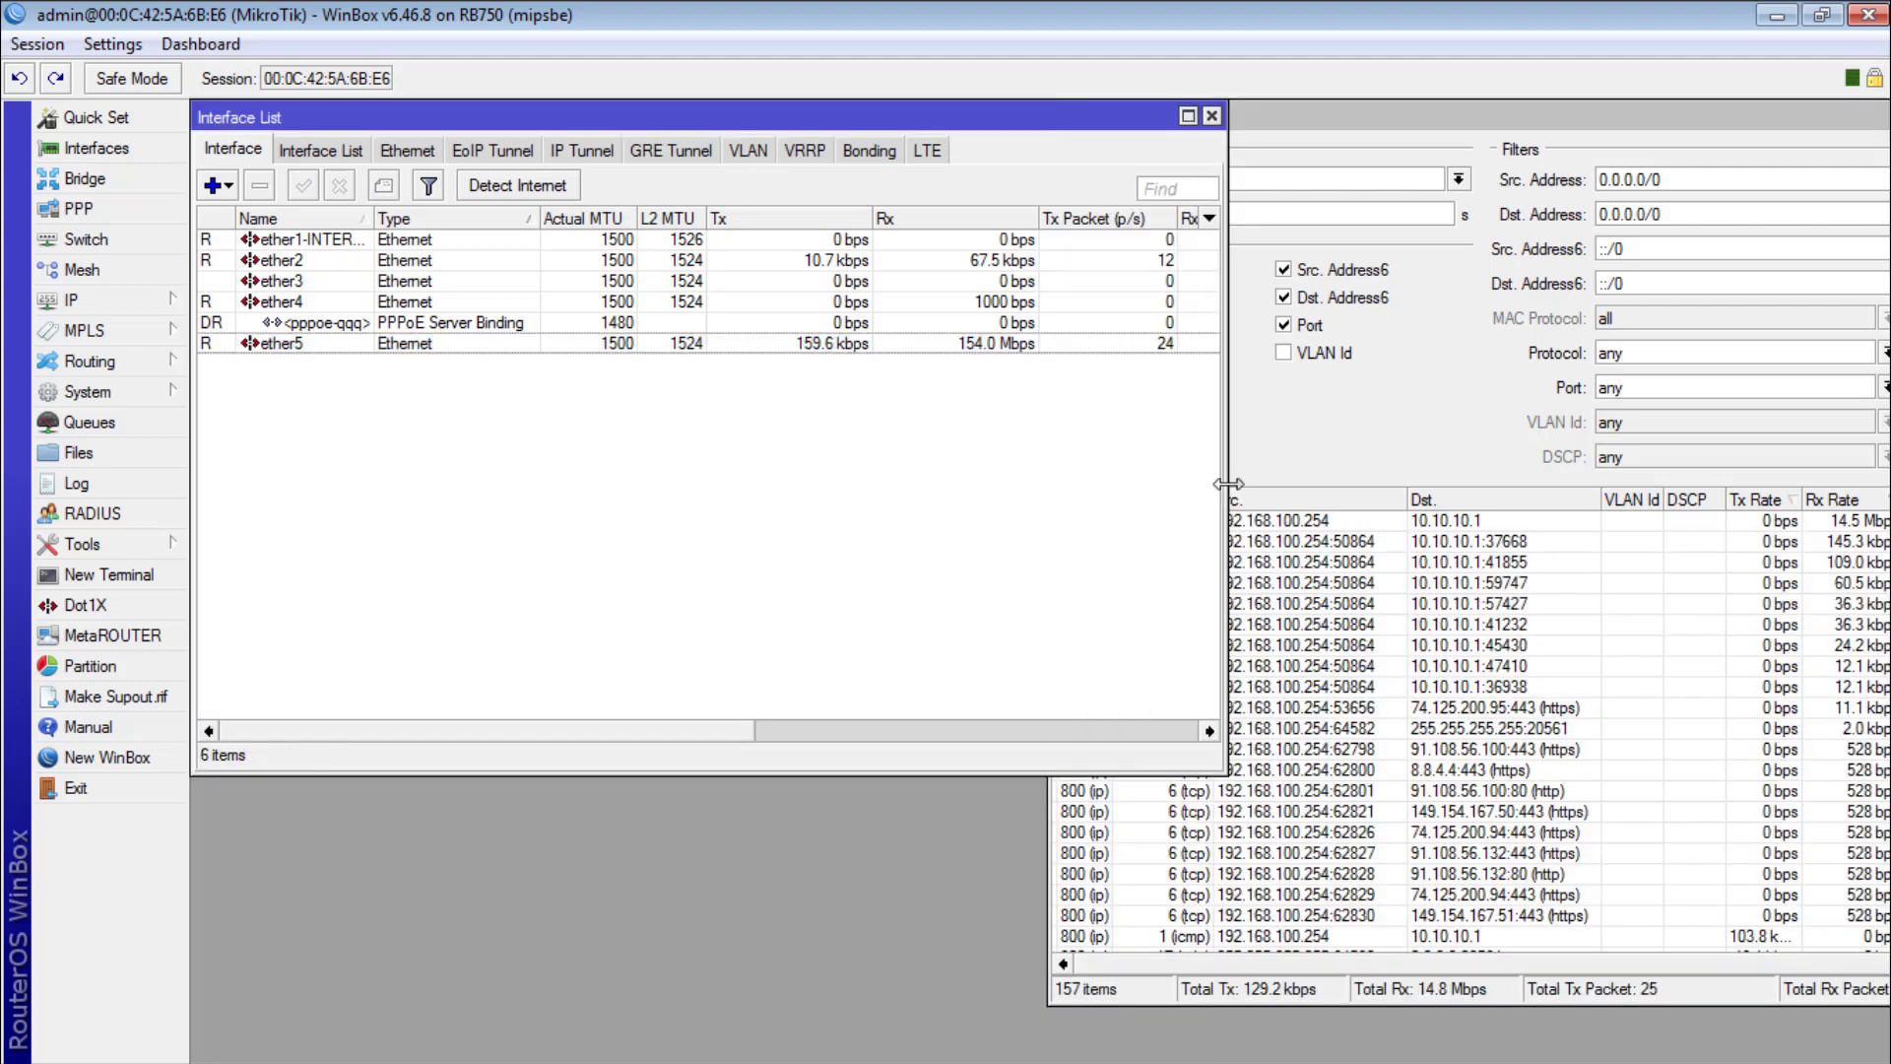
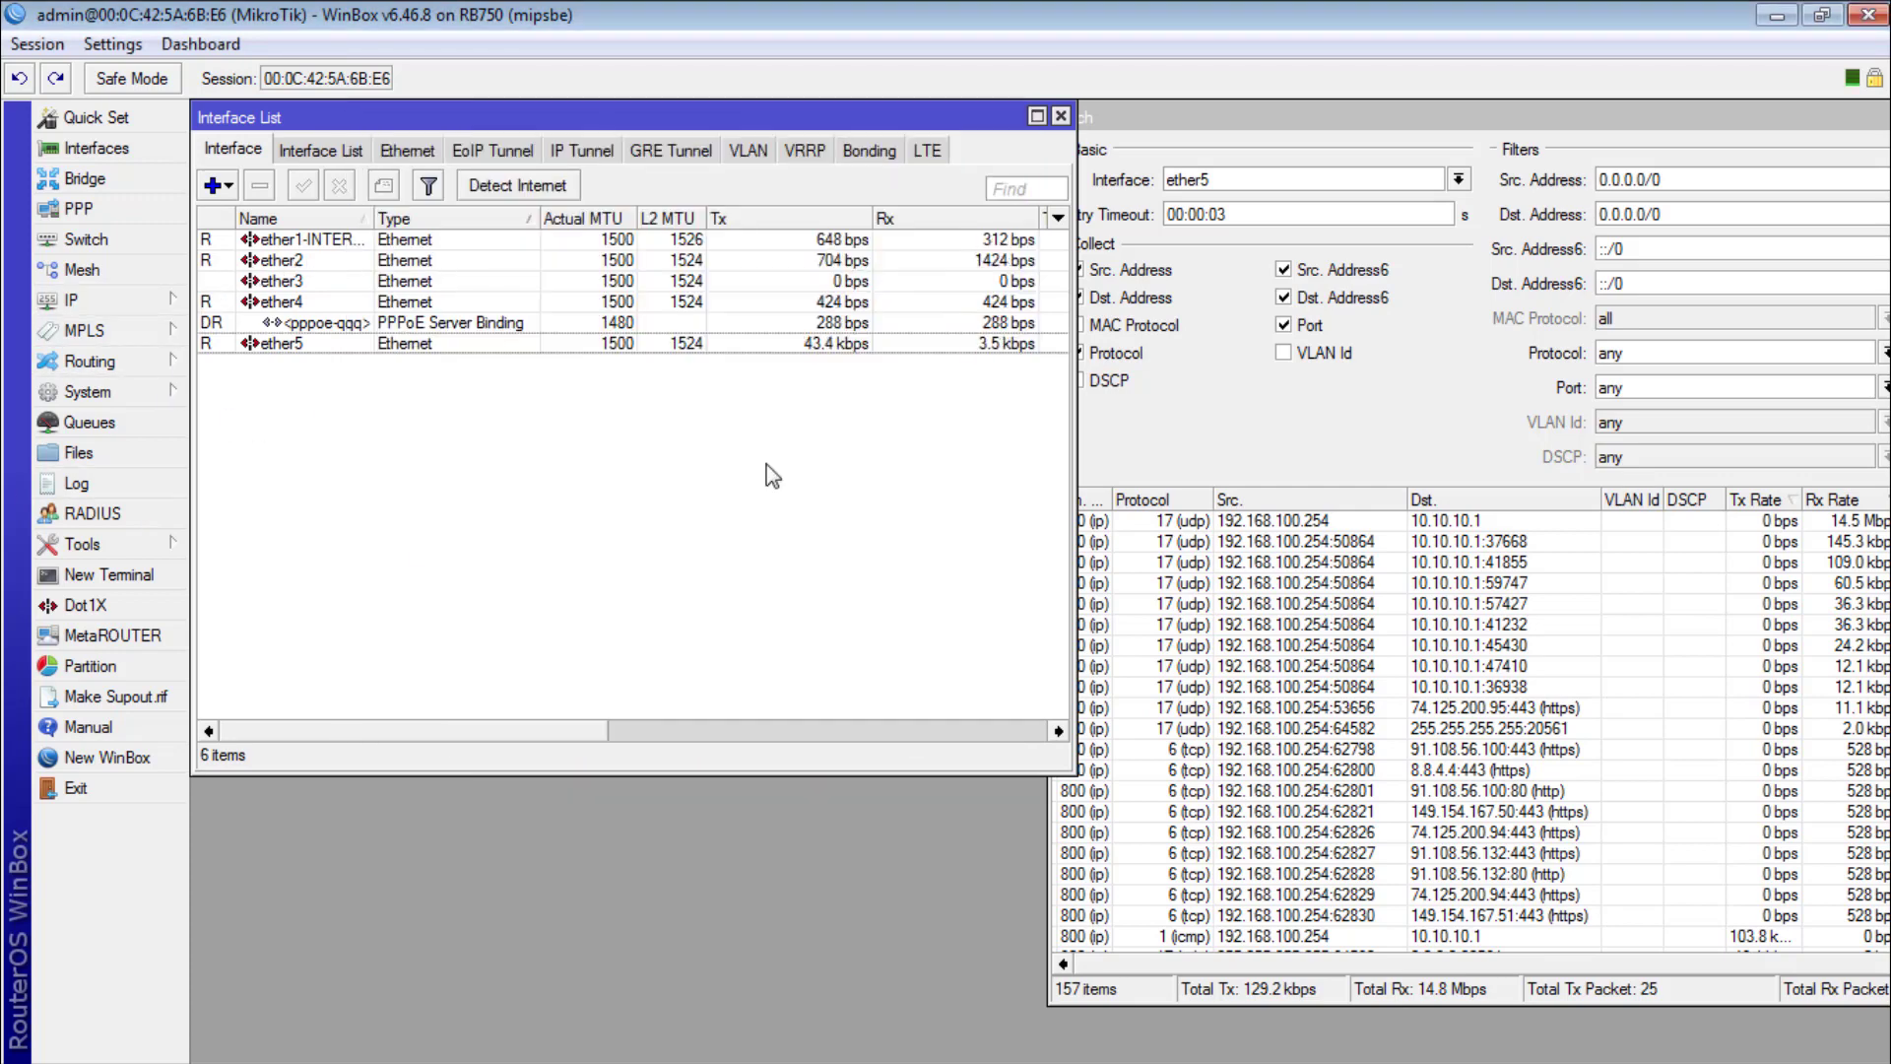
Step: Open the Hotspot settings and examine the active users, servers, IP bindings and connected hosts
left_click(126, 307)
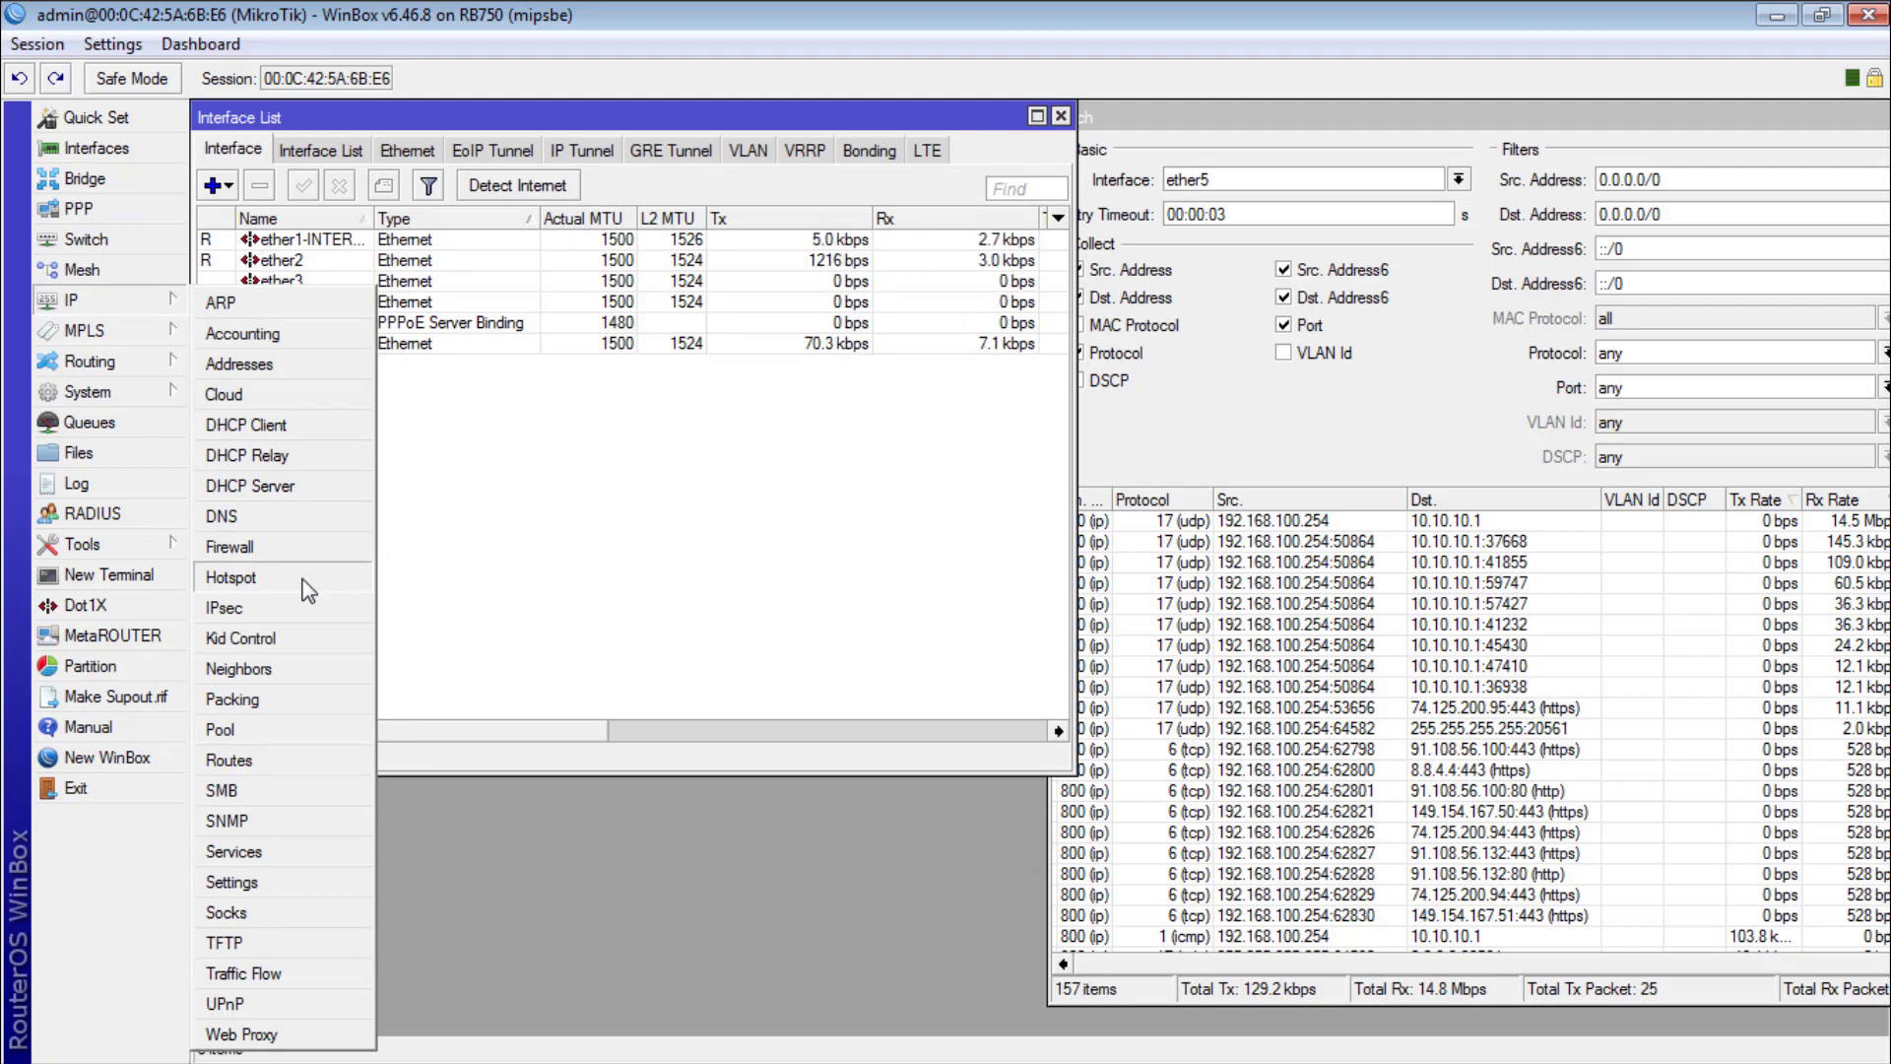
left_click(308, 578)
left_click(562, 148)
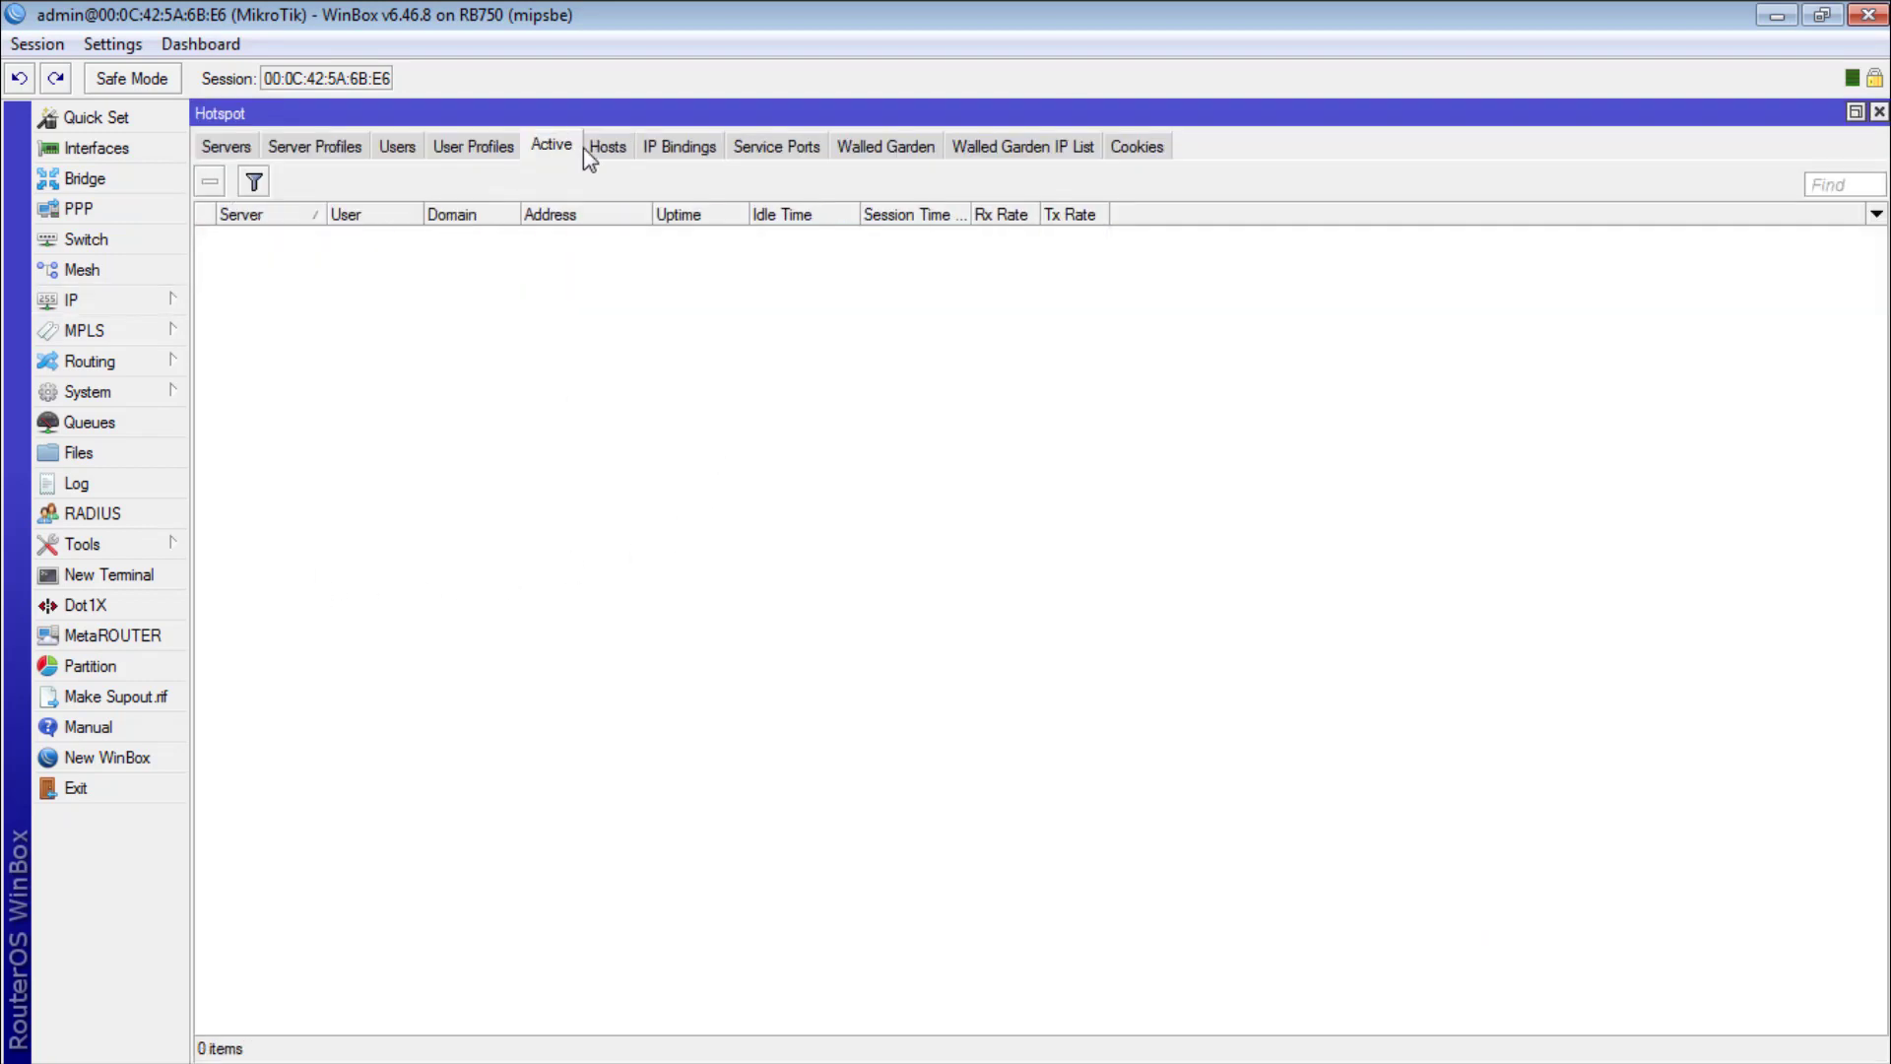
left_click(602, 148)
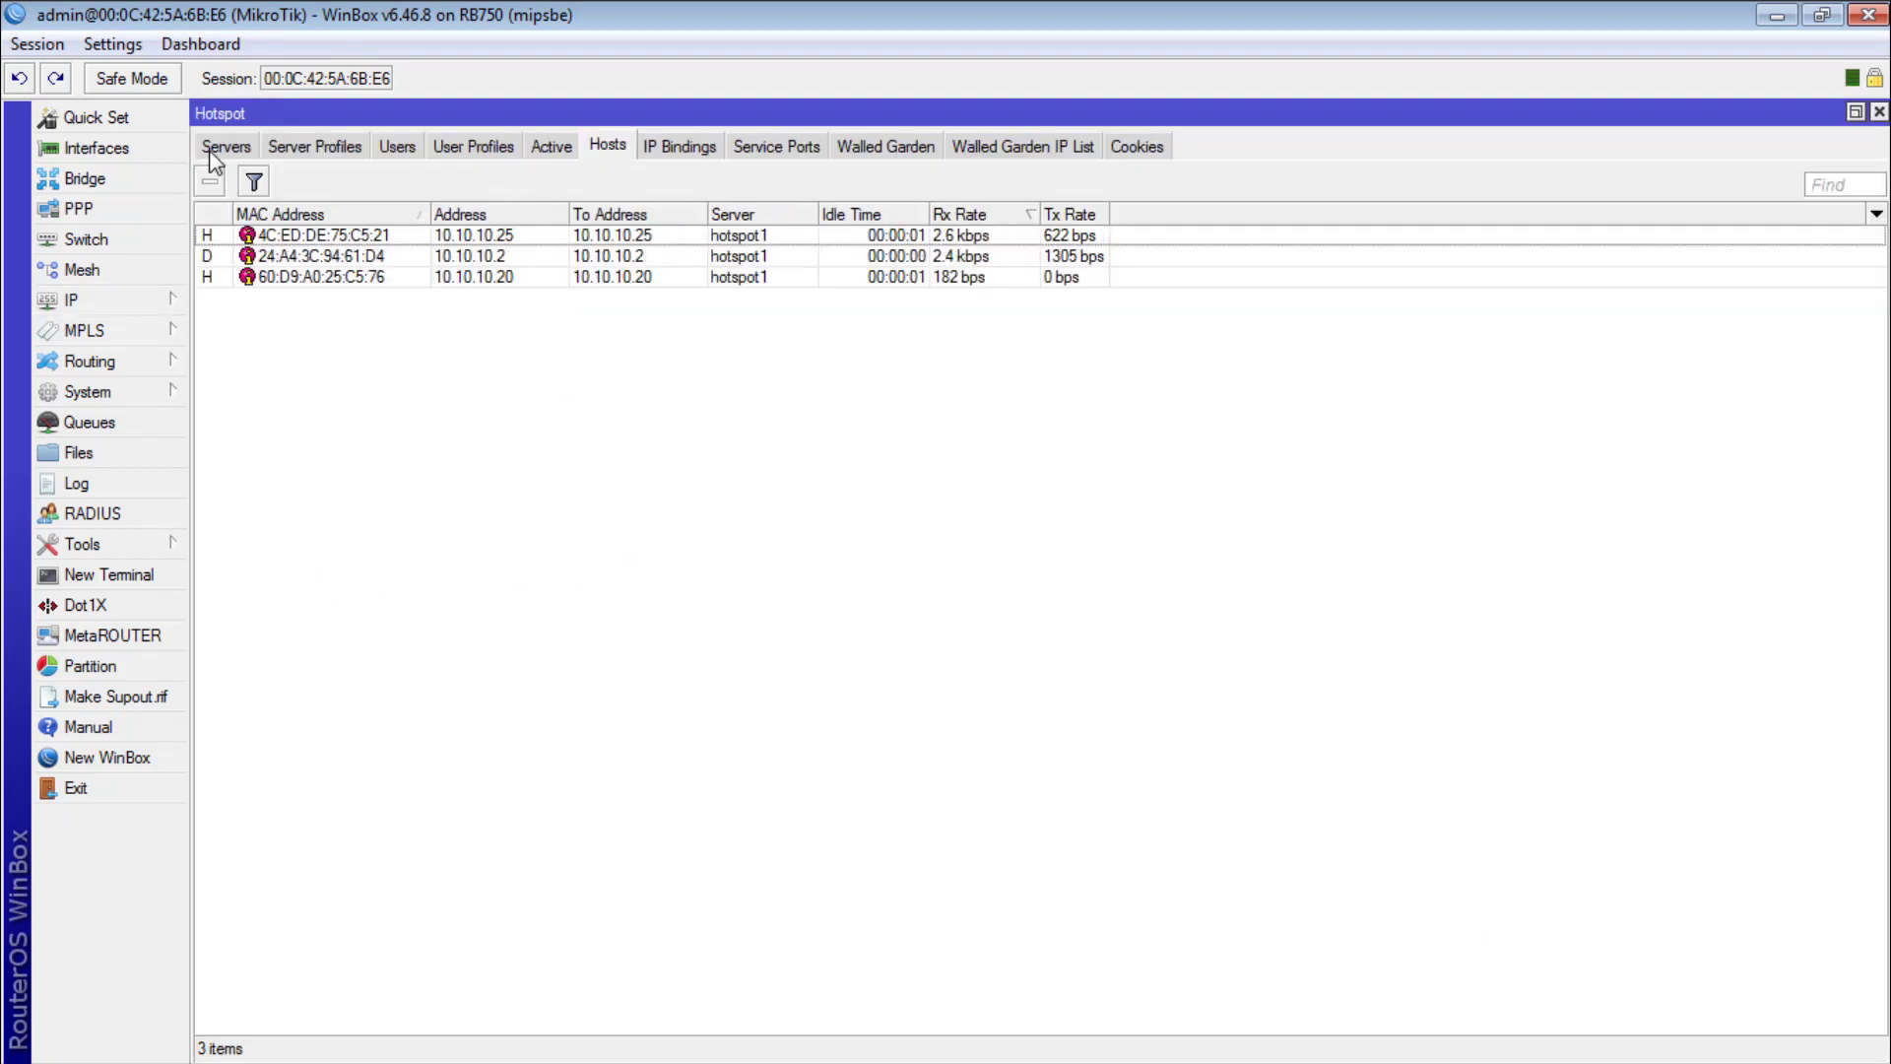
left_click(223, 147)
left_click(608, 148)
left_click(680, 148)
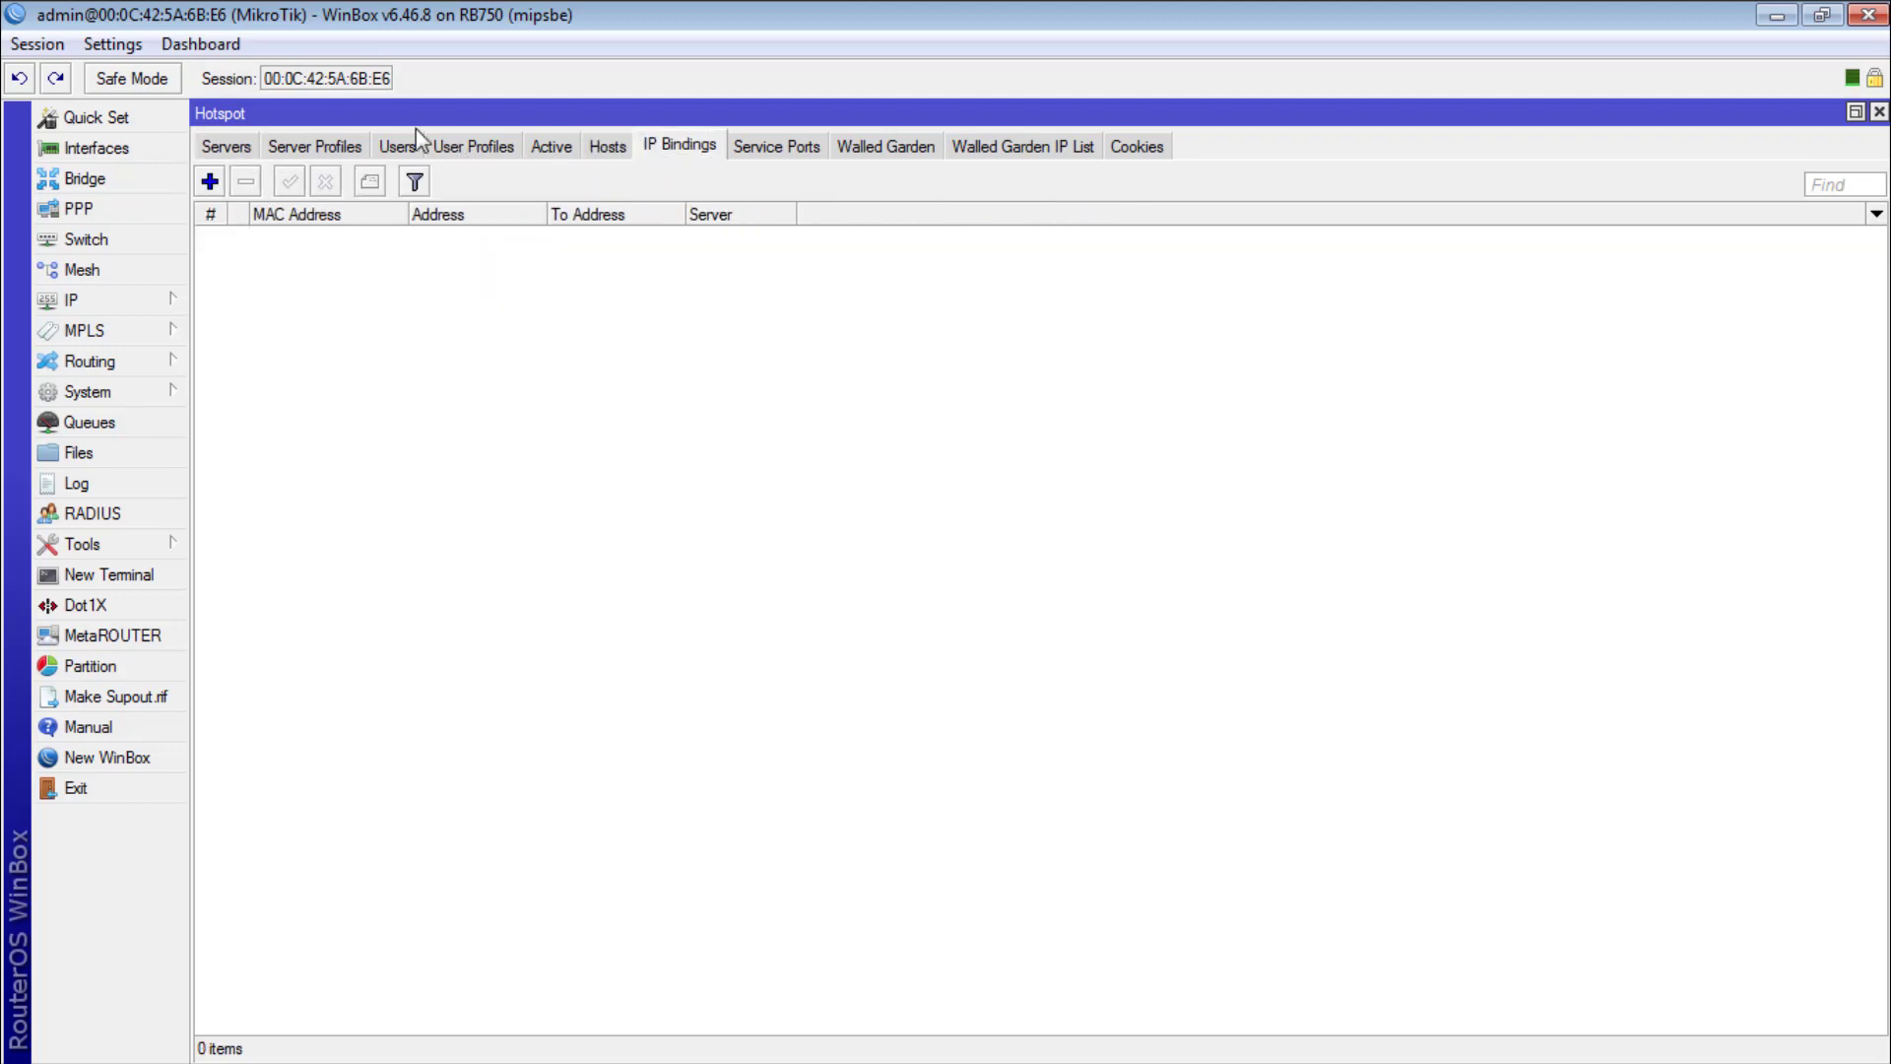
left_click(223, 146)
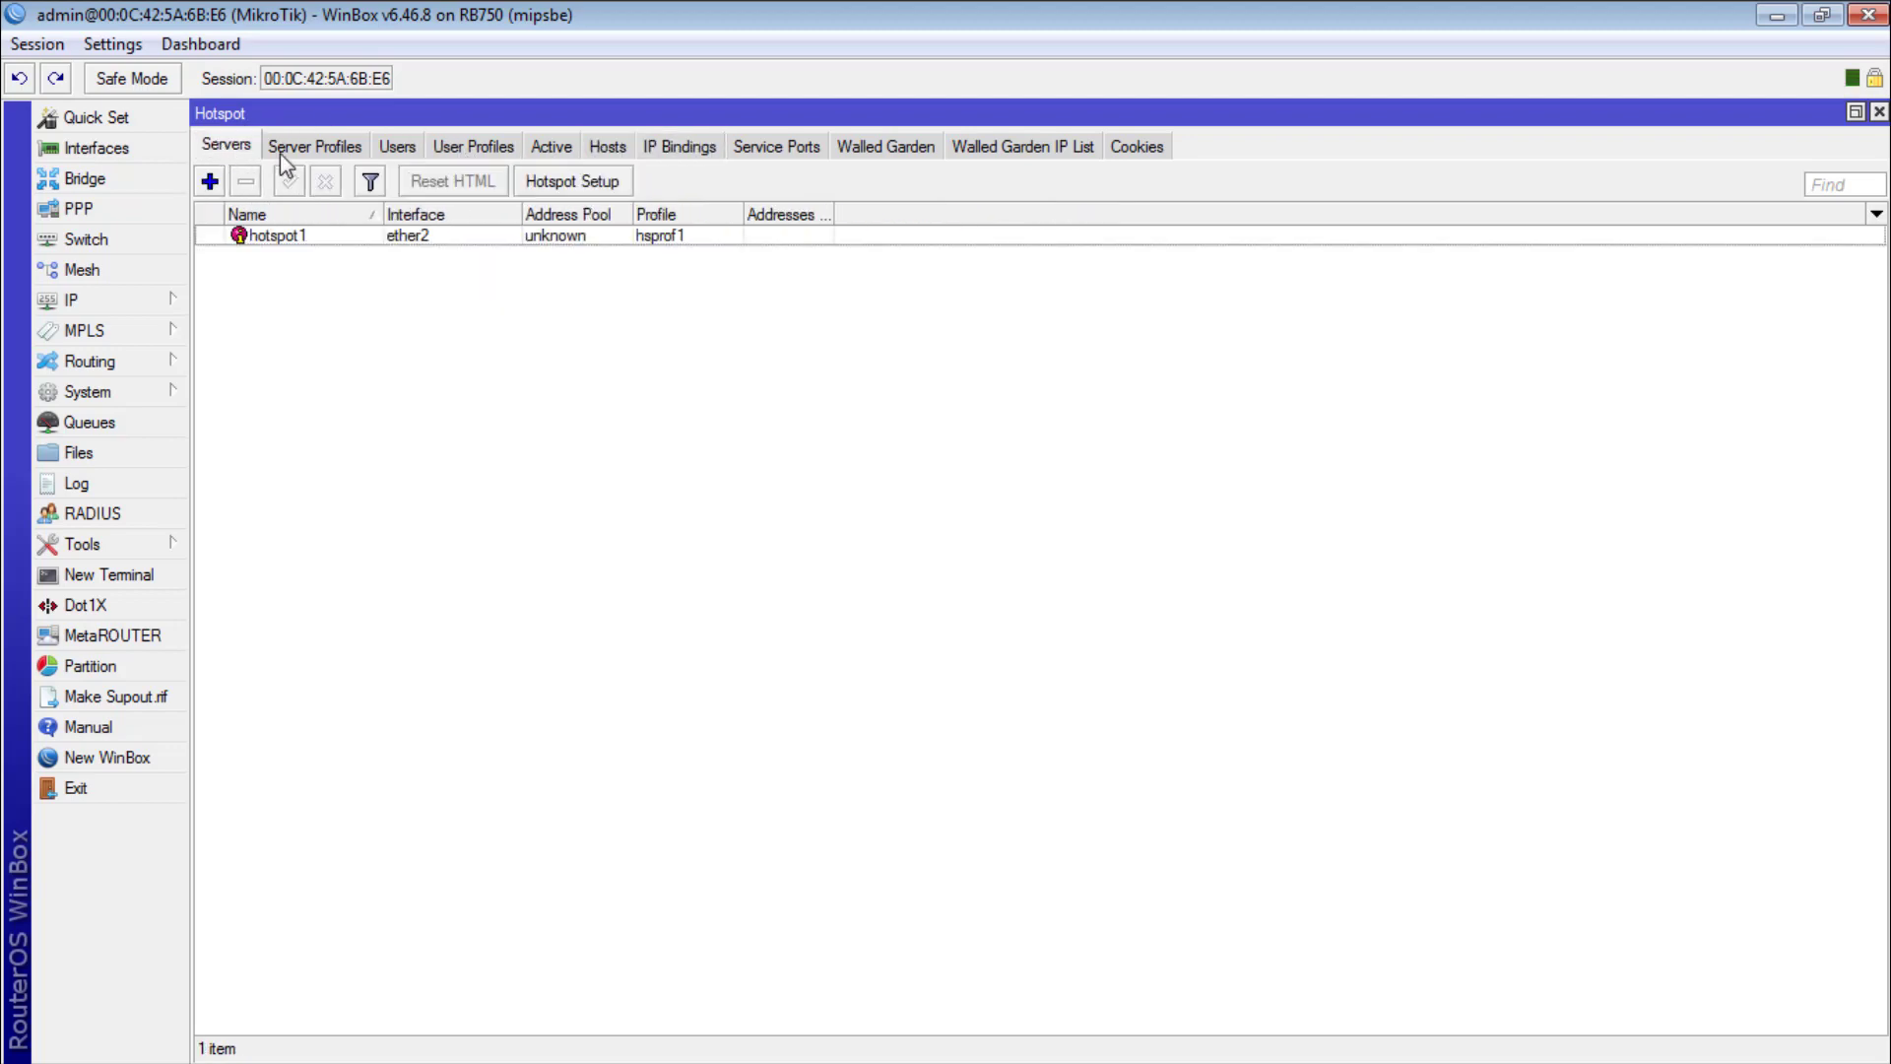
left_click(656, 144)
Step: Open the router's system resources and close the Hotspot and Torch windows around them
left_click(147, 392)
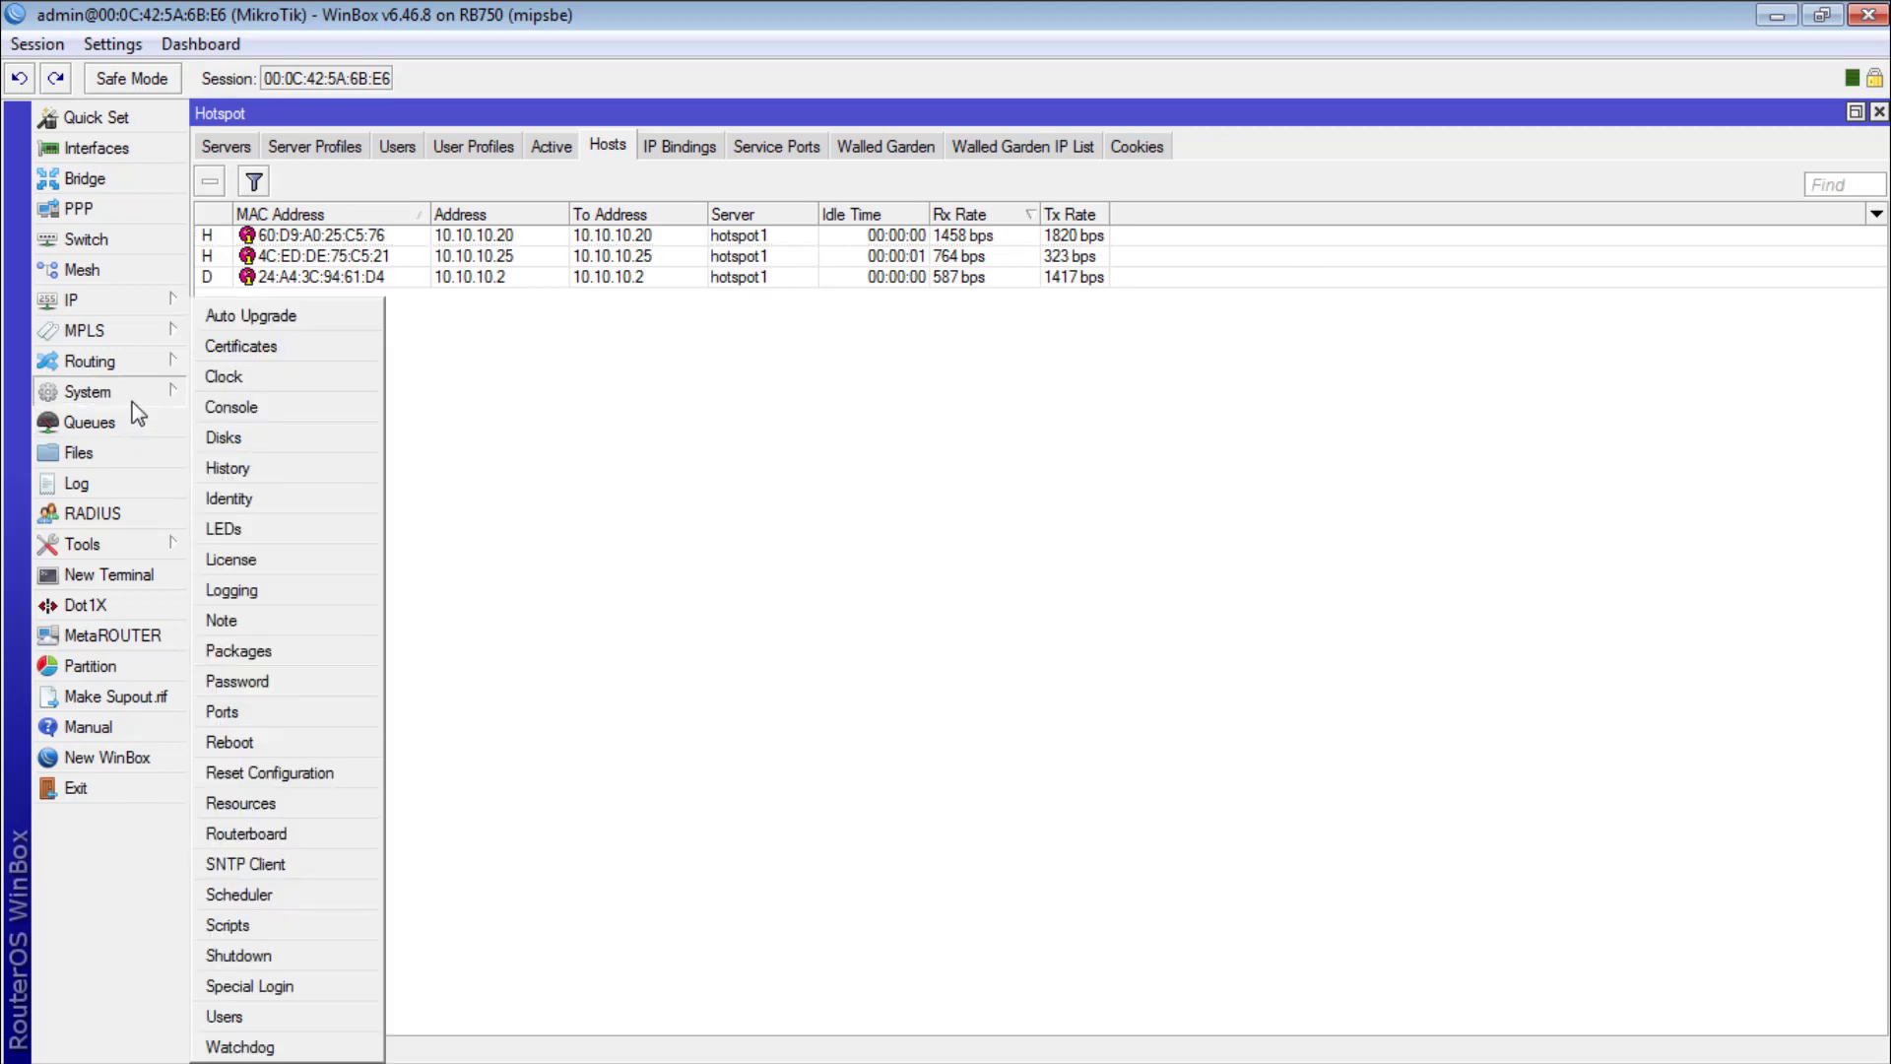
left_click(414, 814)
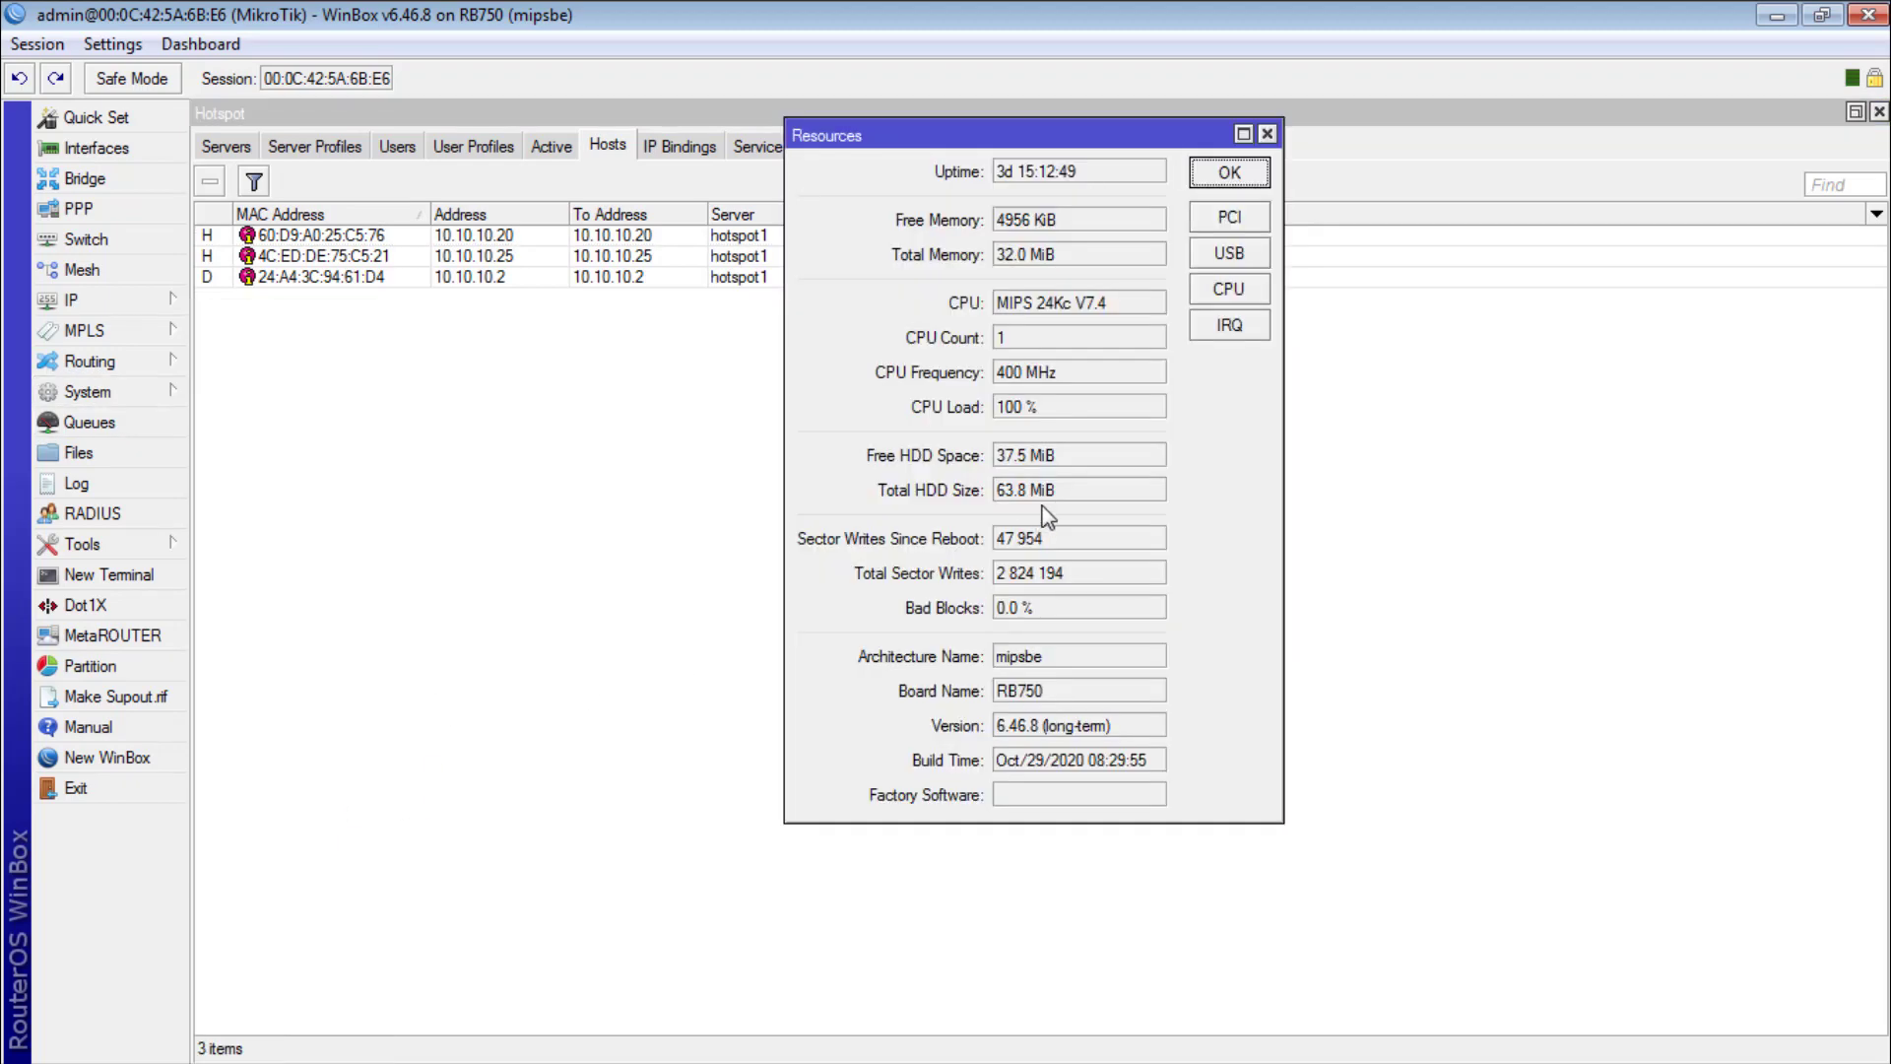
left_click_drag(1024, 135, 1221, 300)
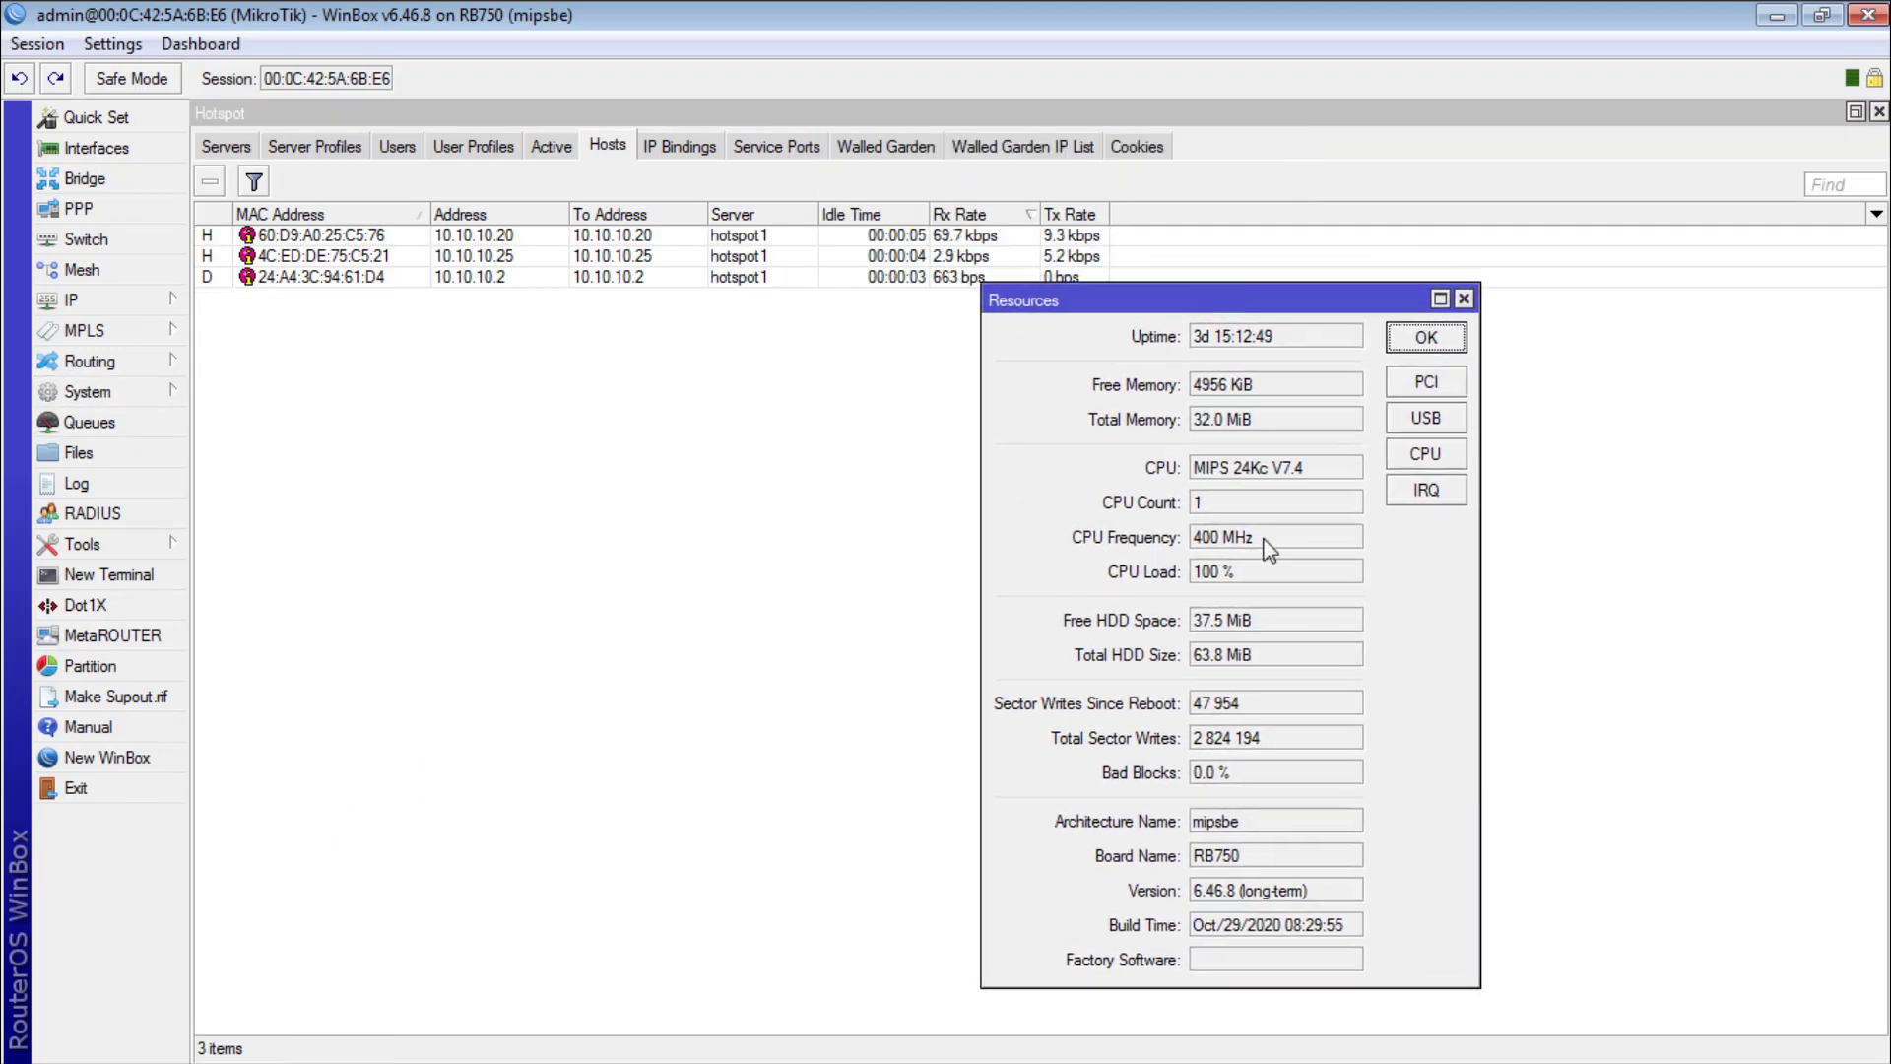
left_click(1552, 102)
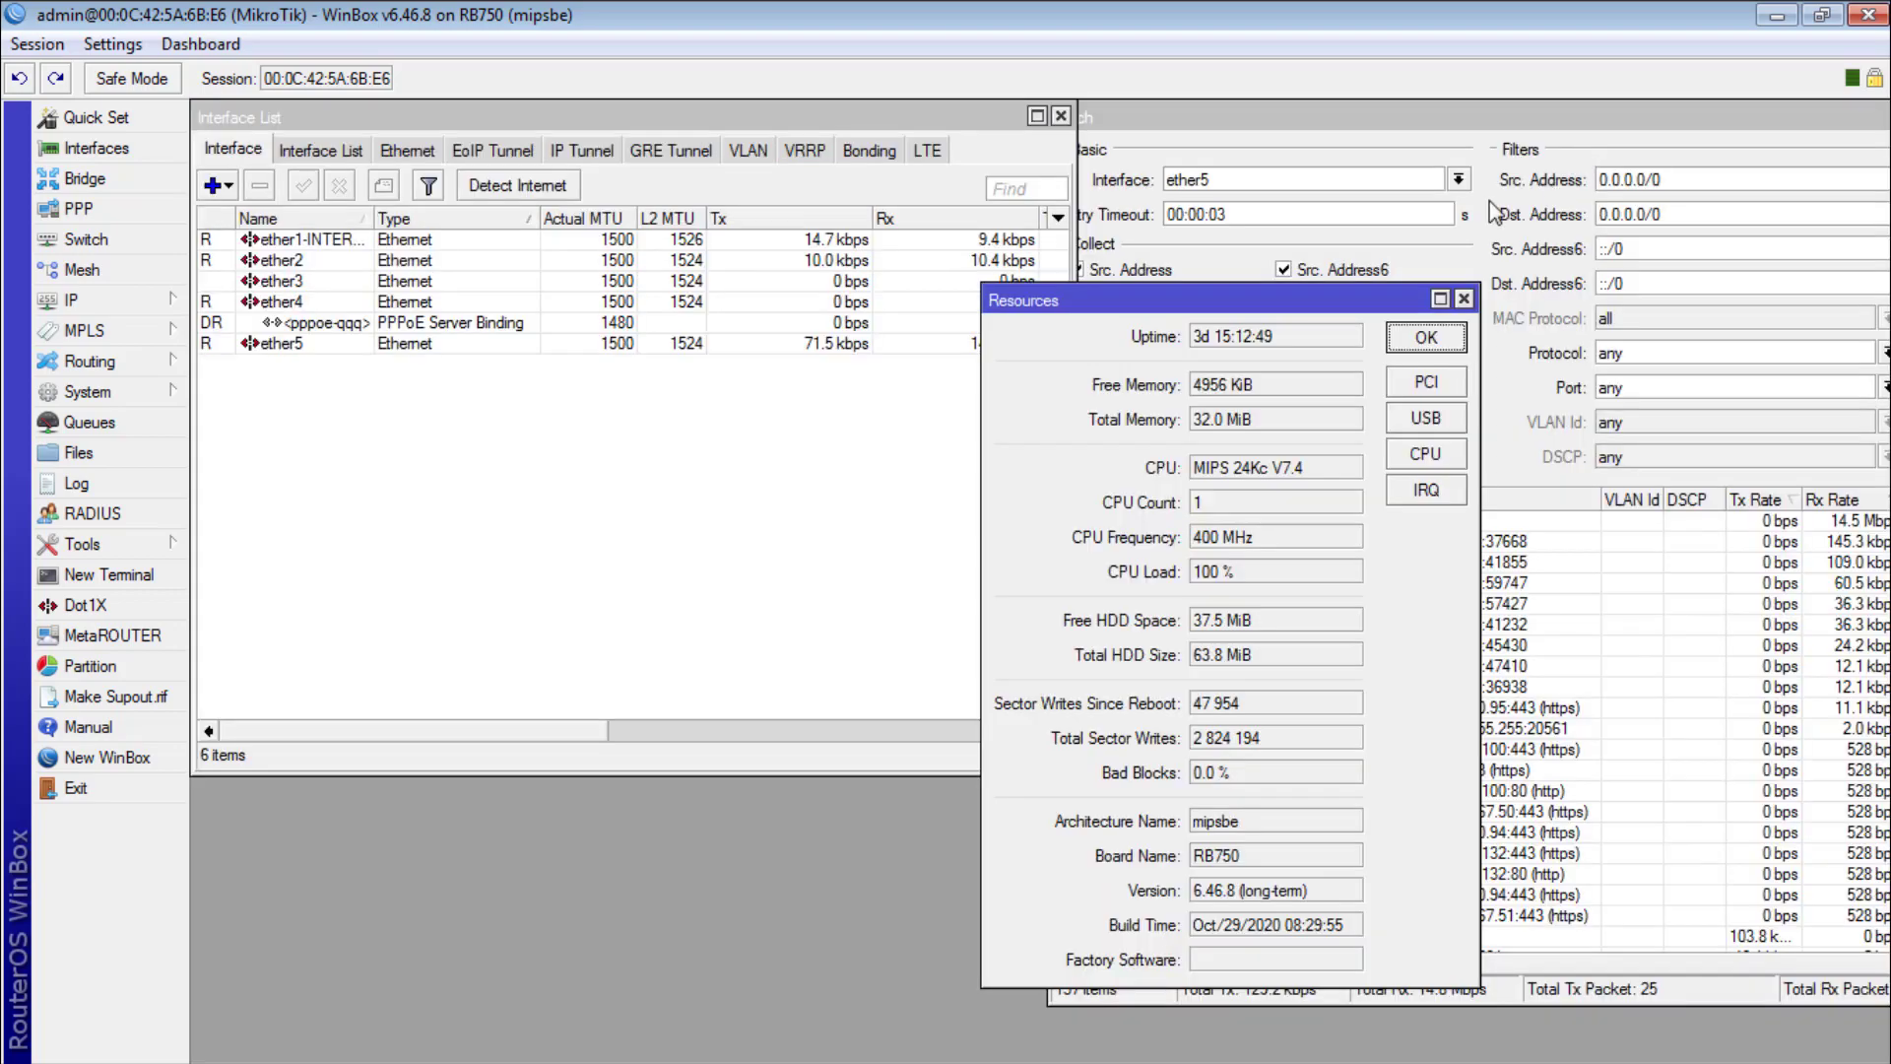
left_click(1408, 170)
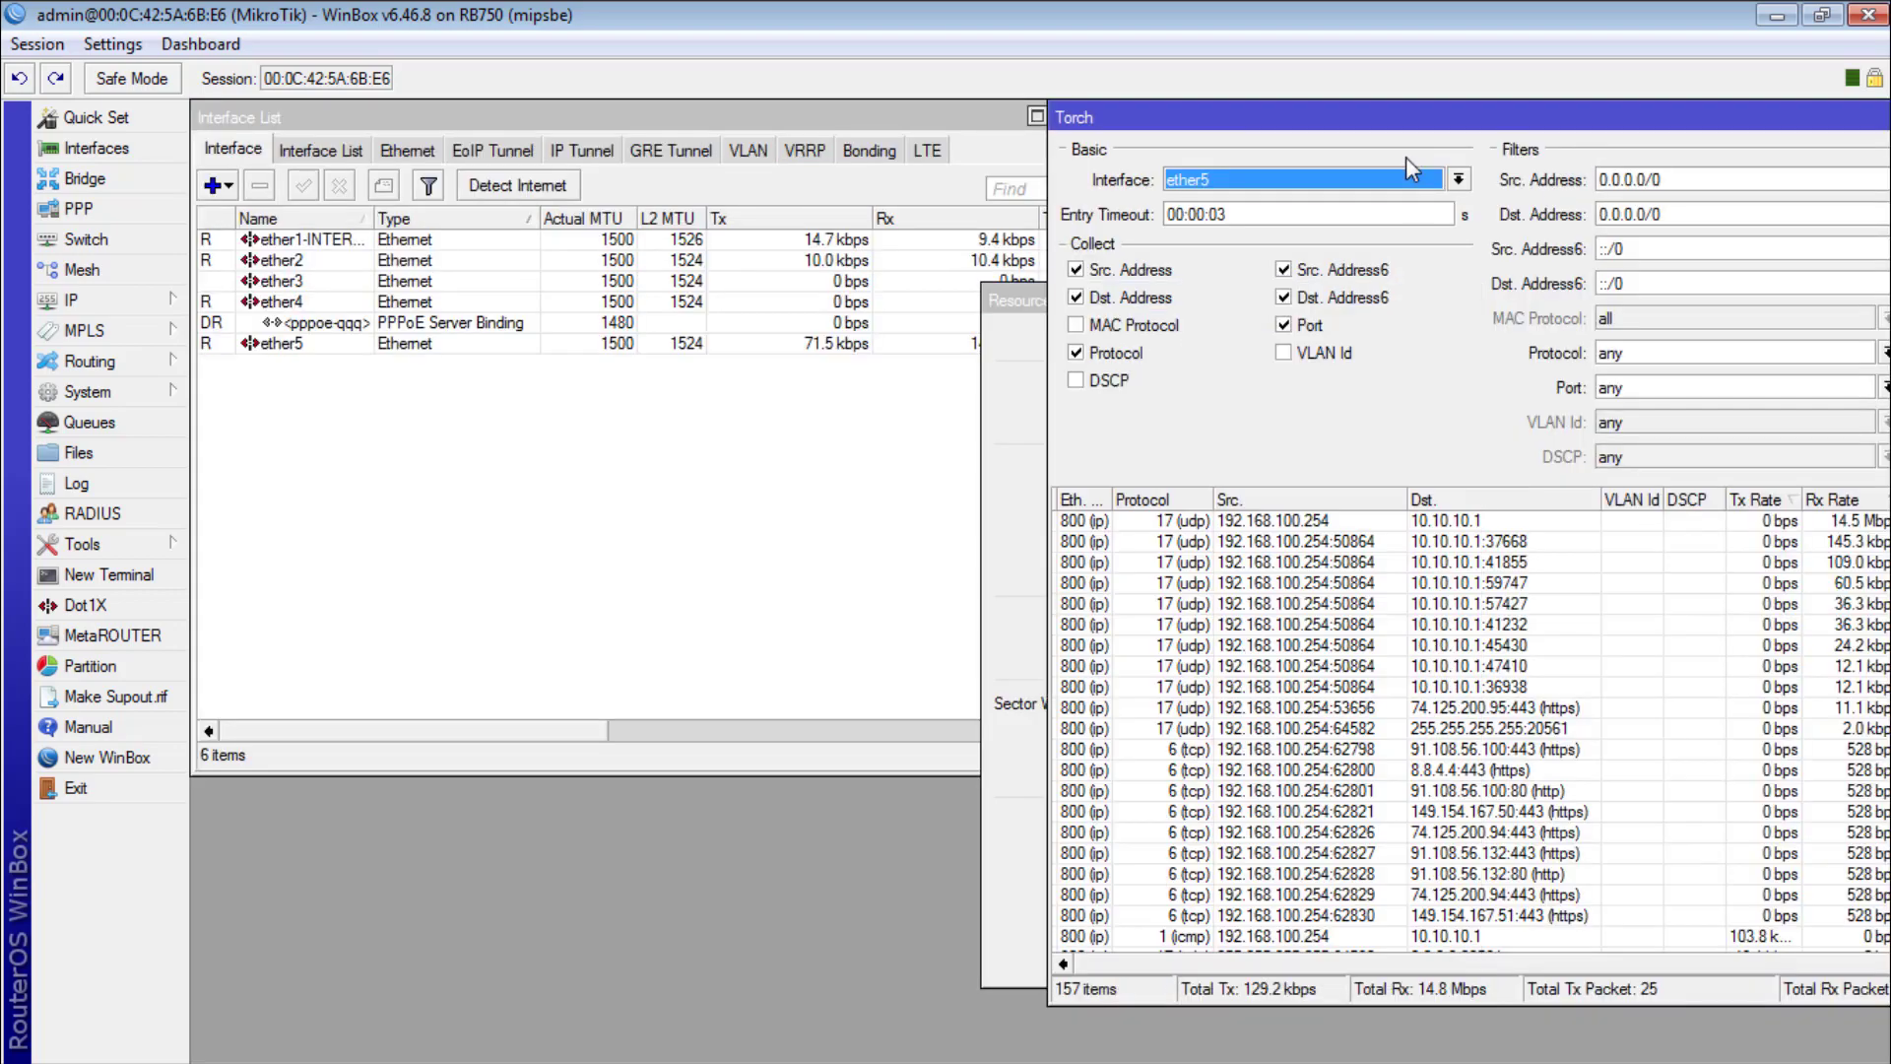
left_click_drag(1418, 126, 1142, 138)
left_click(1828, 257)
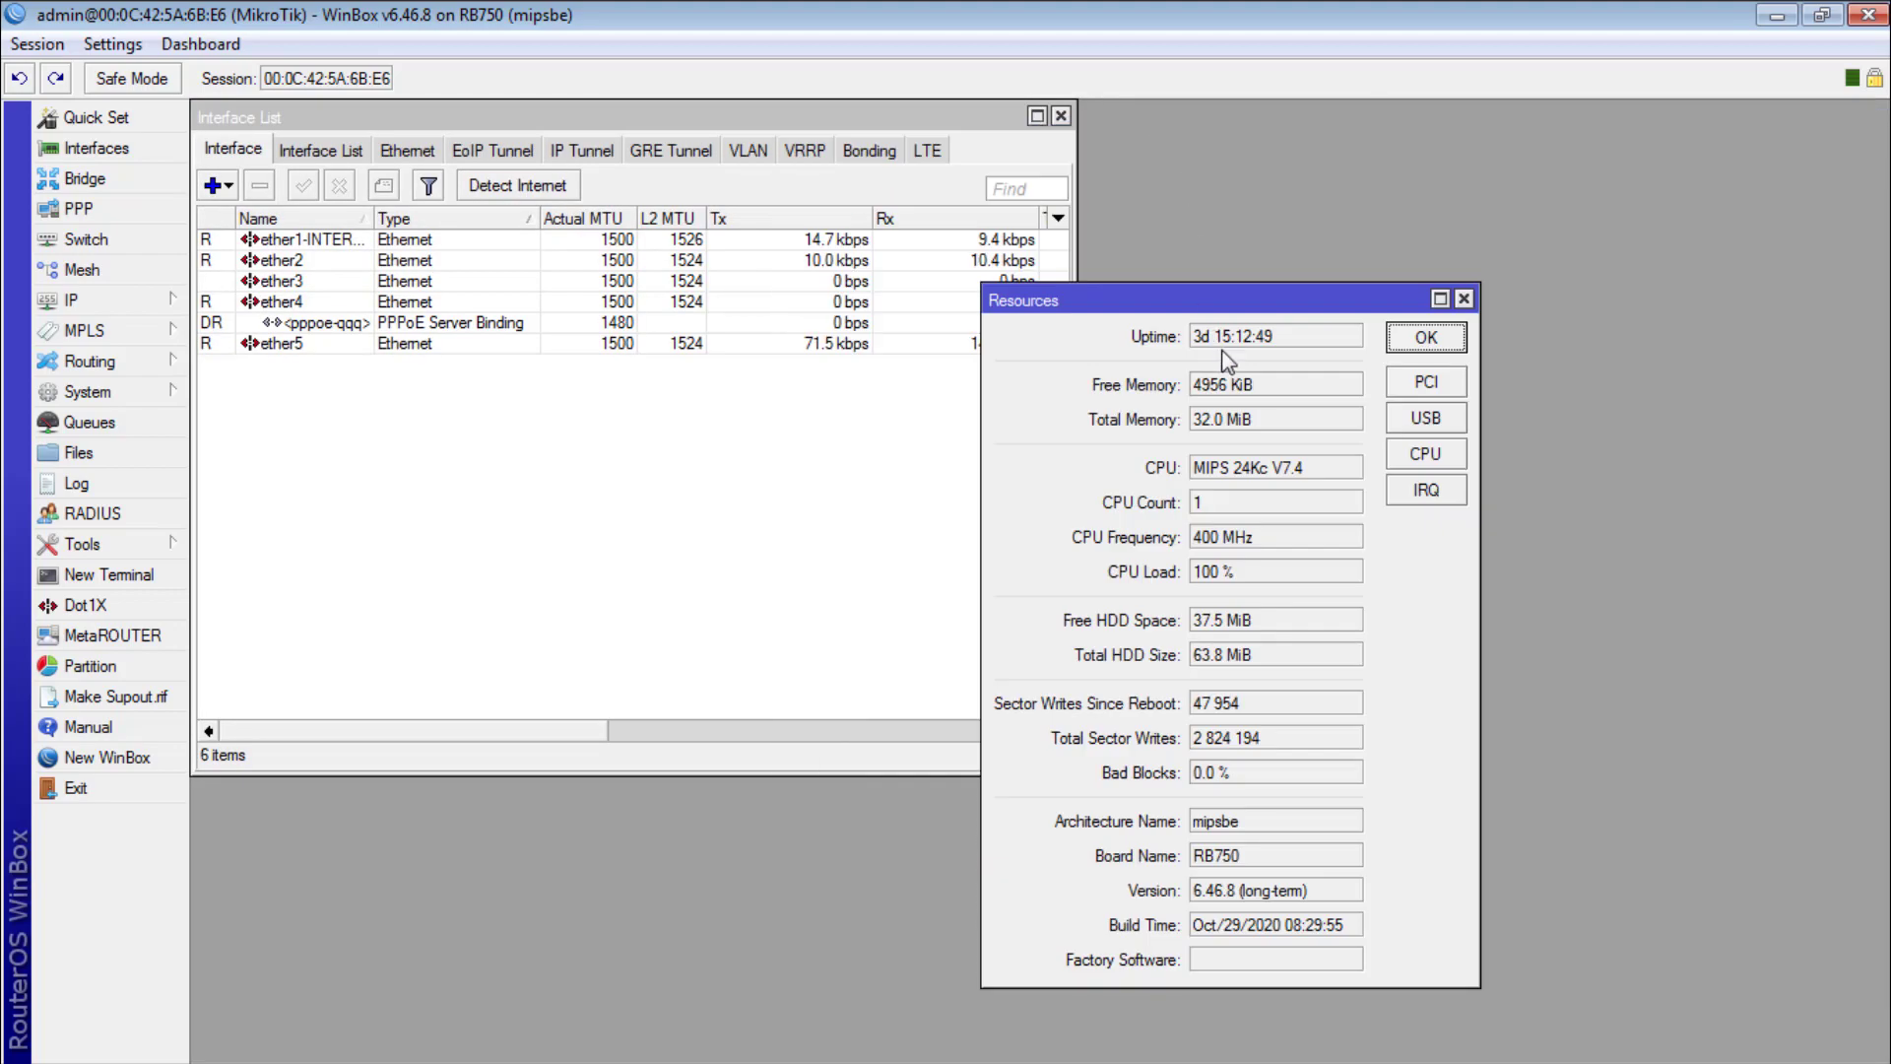
Step: Place the Resources window beside the interface list and watch the CPU load alongside the interface rates
left_click_drag(1249, 295, 1335, 153)
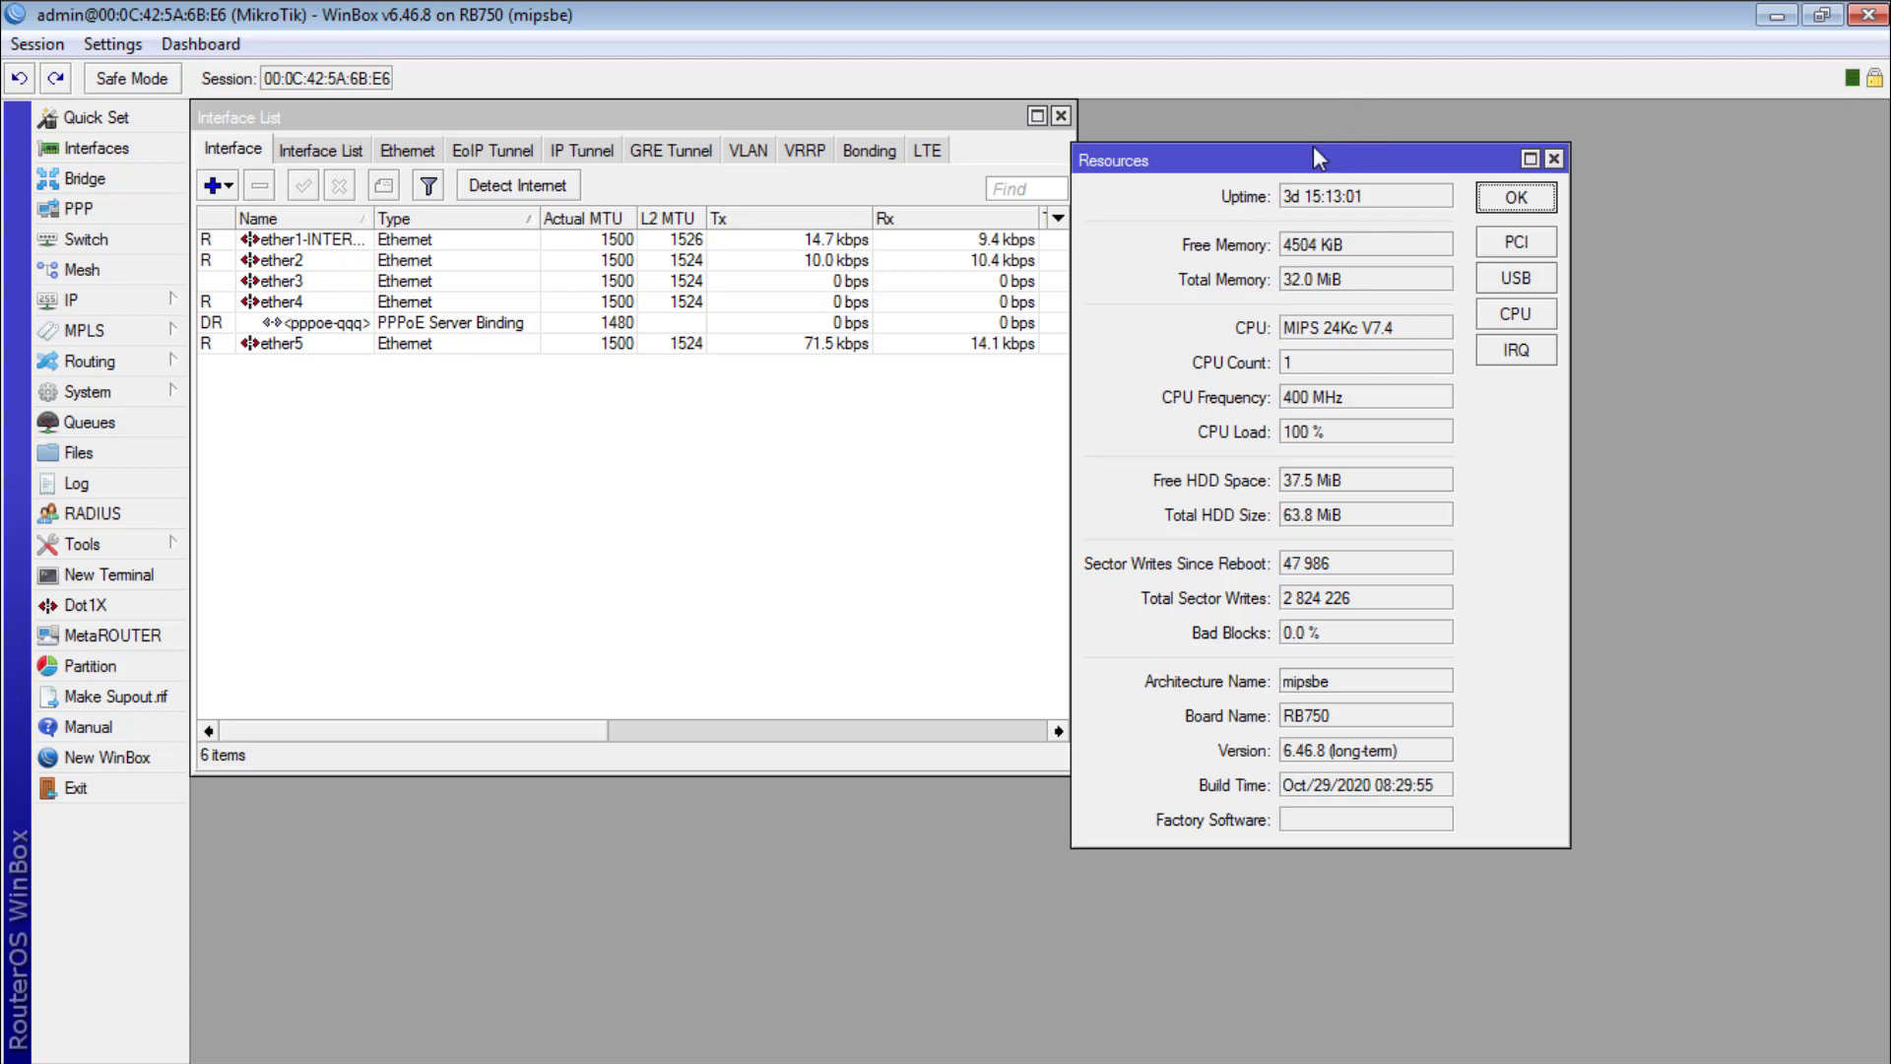
left_click_drag(1320, 153, 1336, 145)
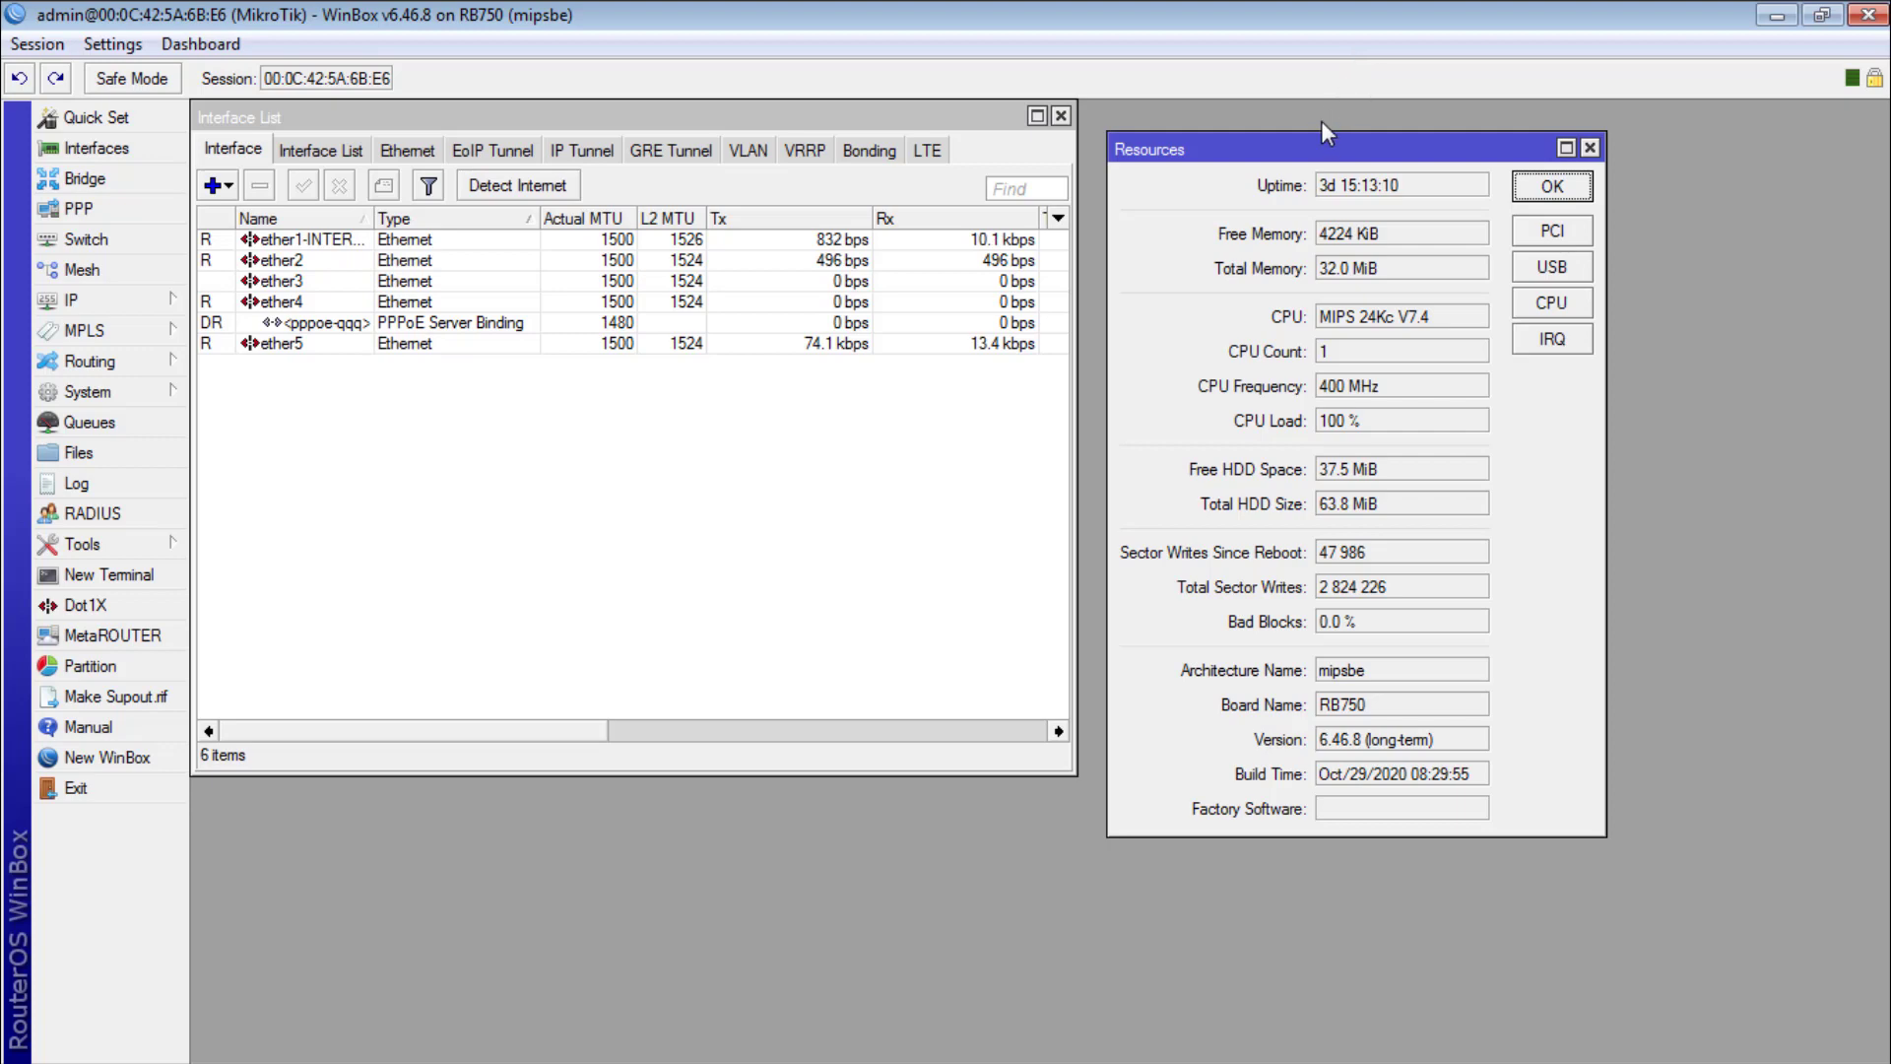
left_click_drag(1338, 144, 1313, 114)
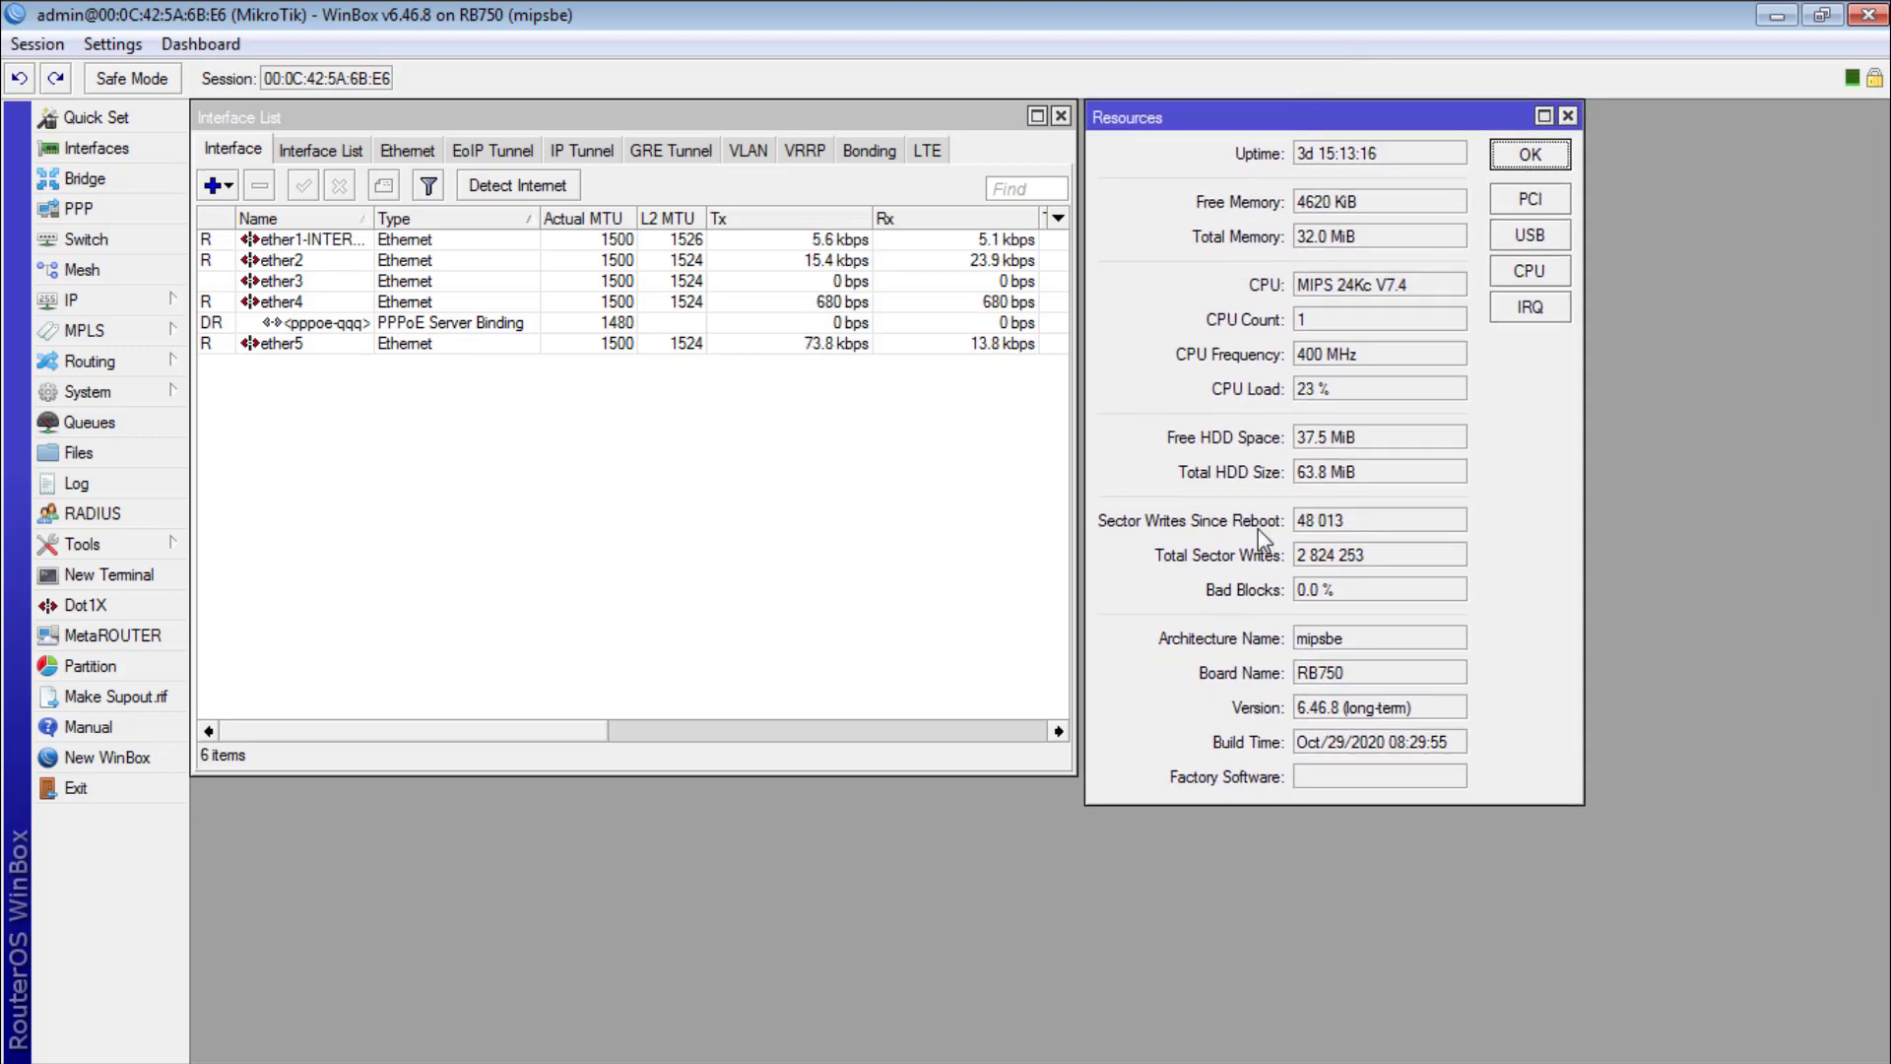
Step: Open the Hotspot hosts list, restore its window and widen it below the interface list so the CPU load stays visible
left_click(155, 300)
left_click(286, 589)
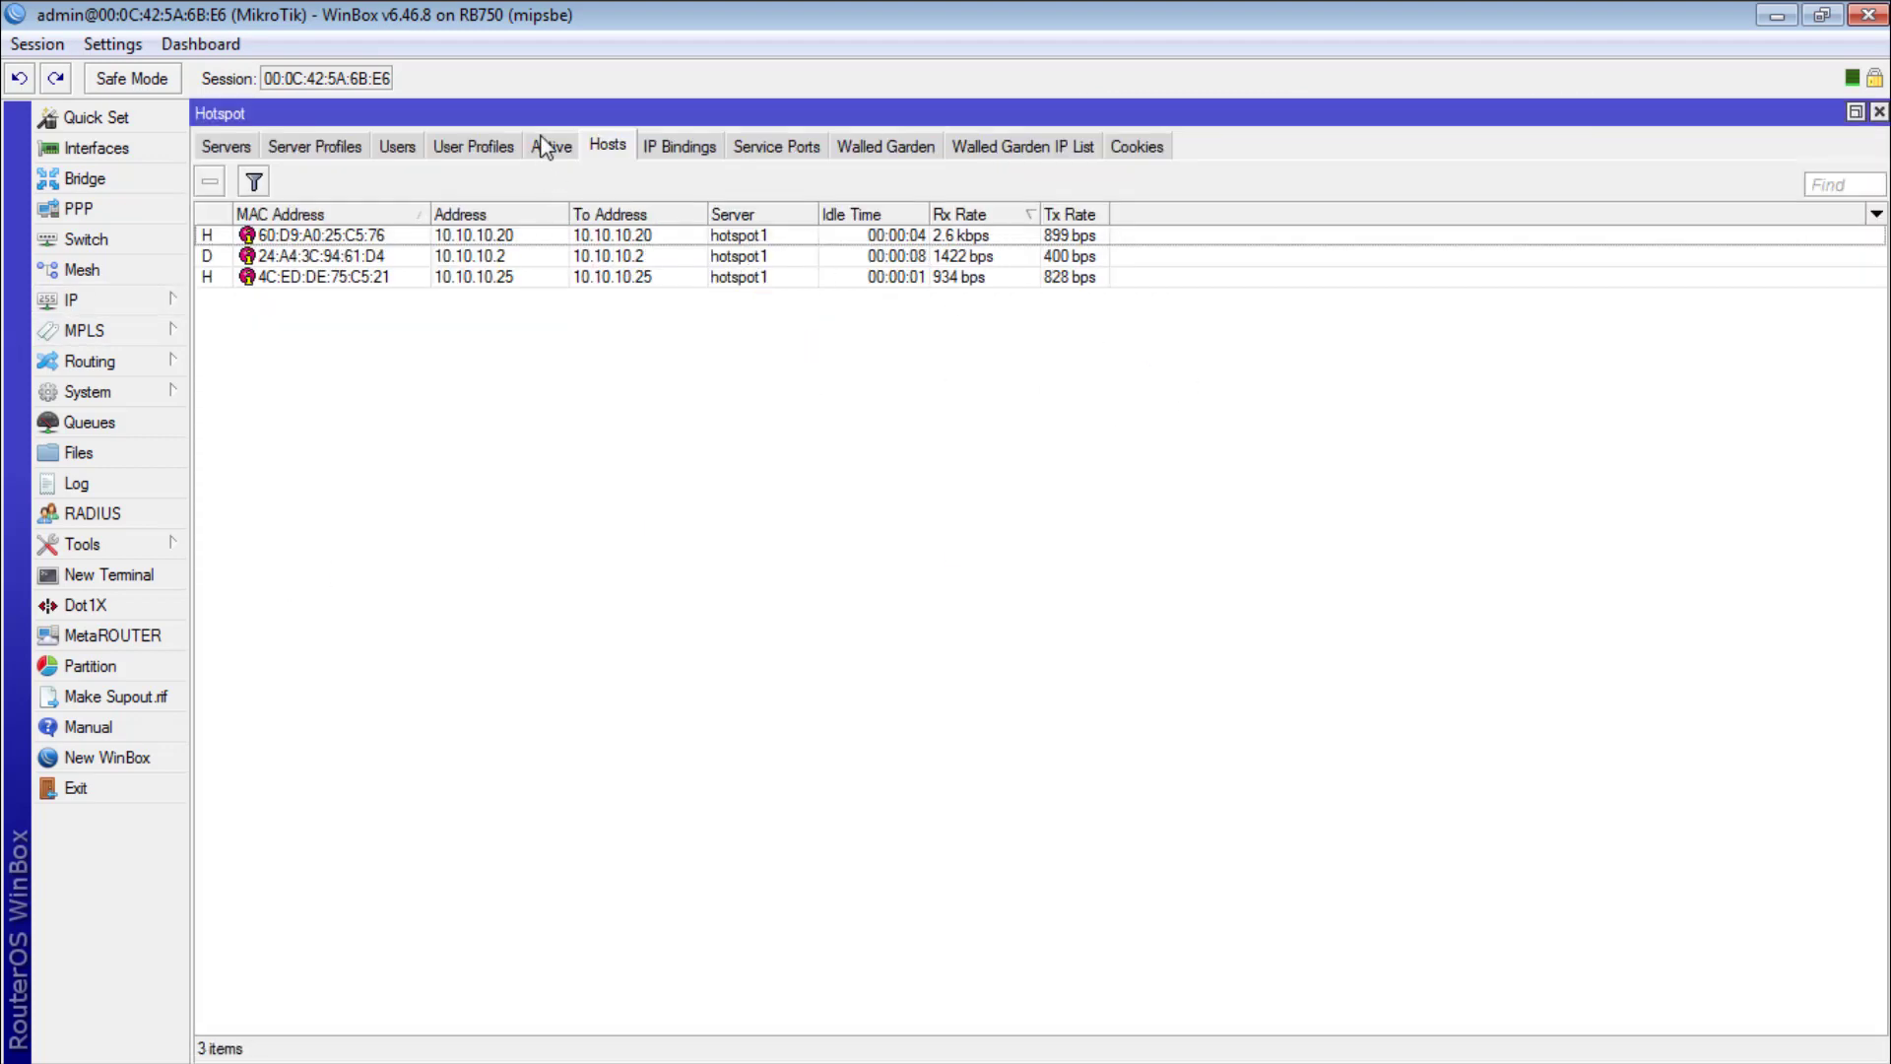
double_click(600, 115)
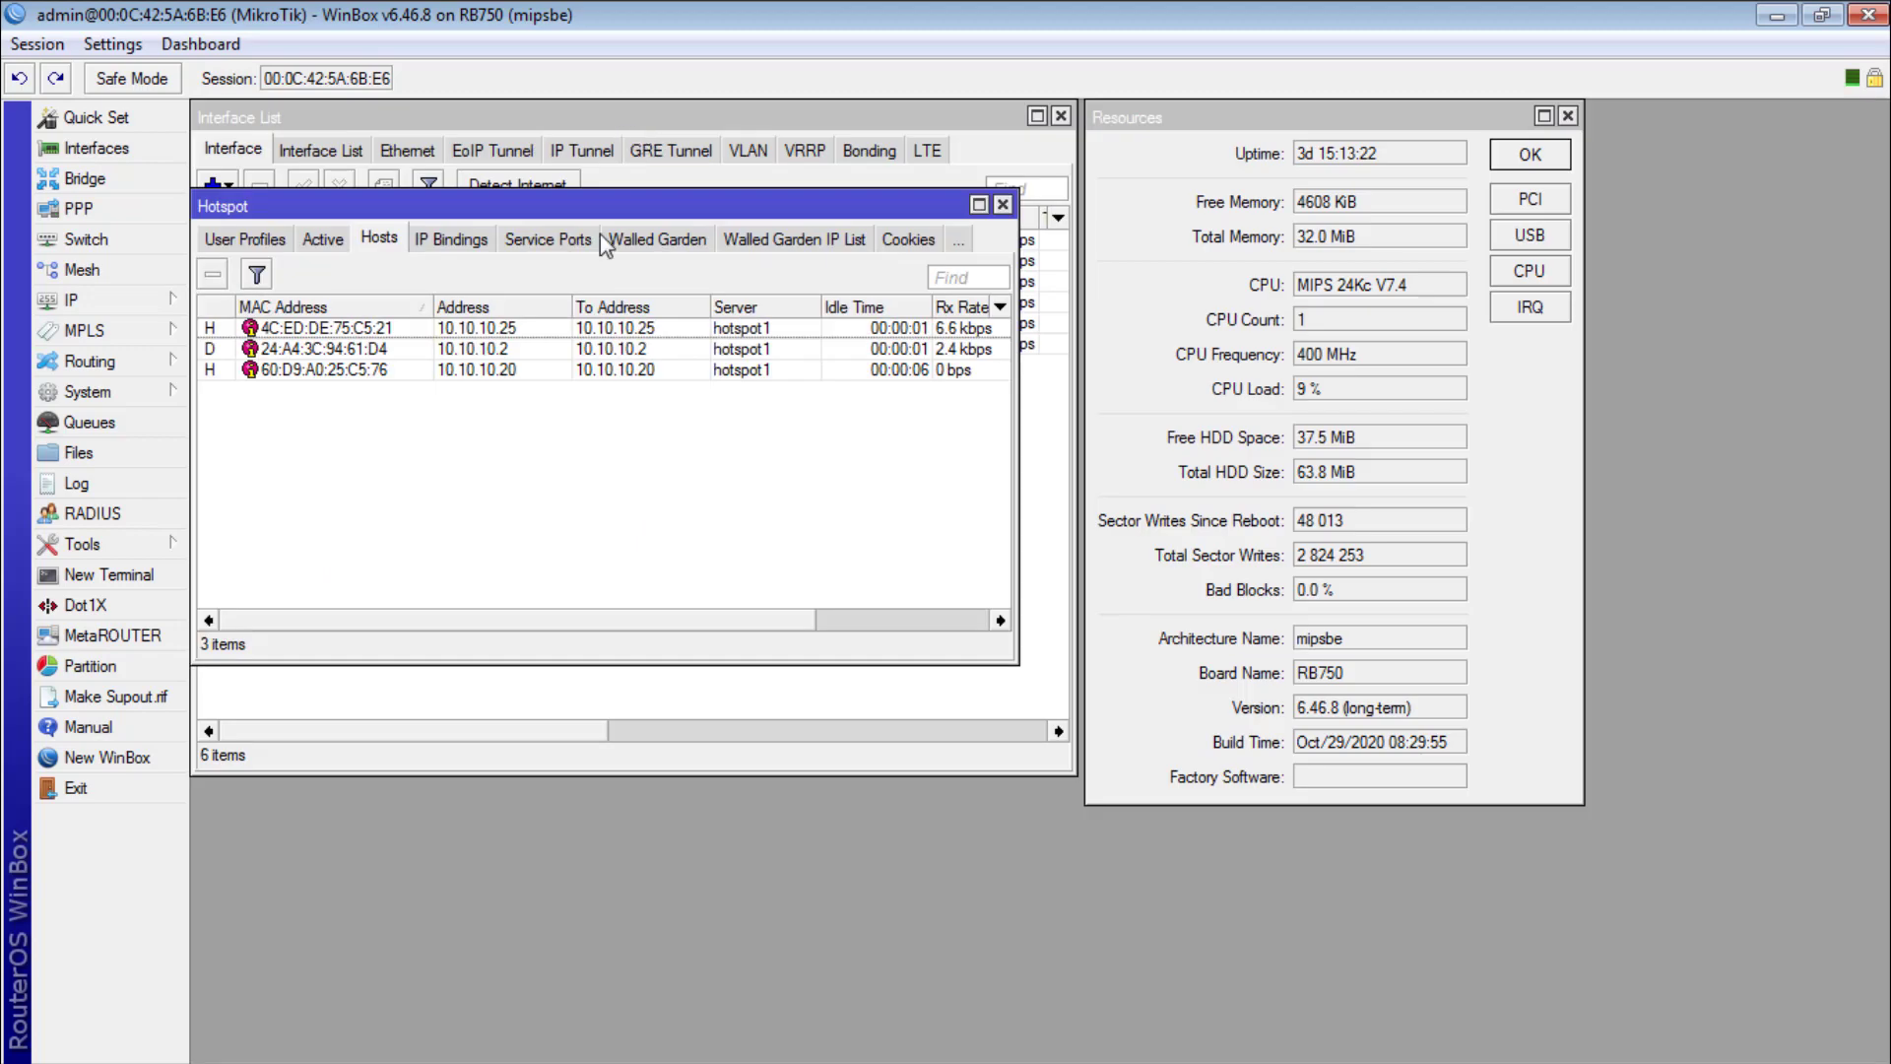
left_click_drag(745, 359, 920, 434)
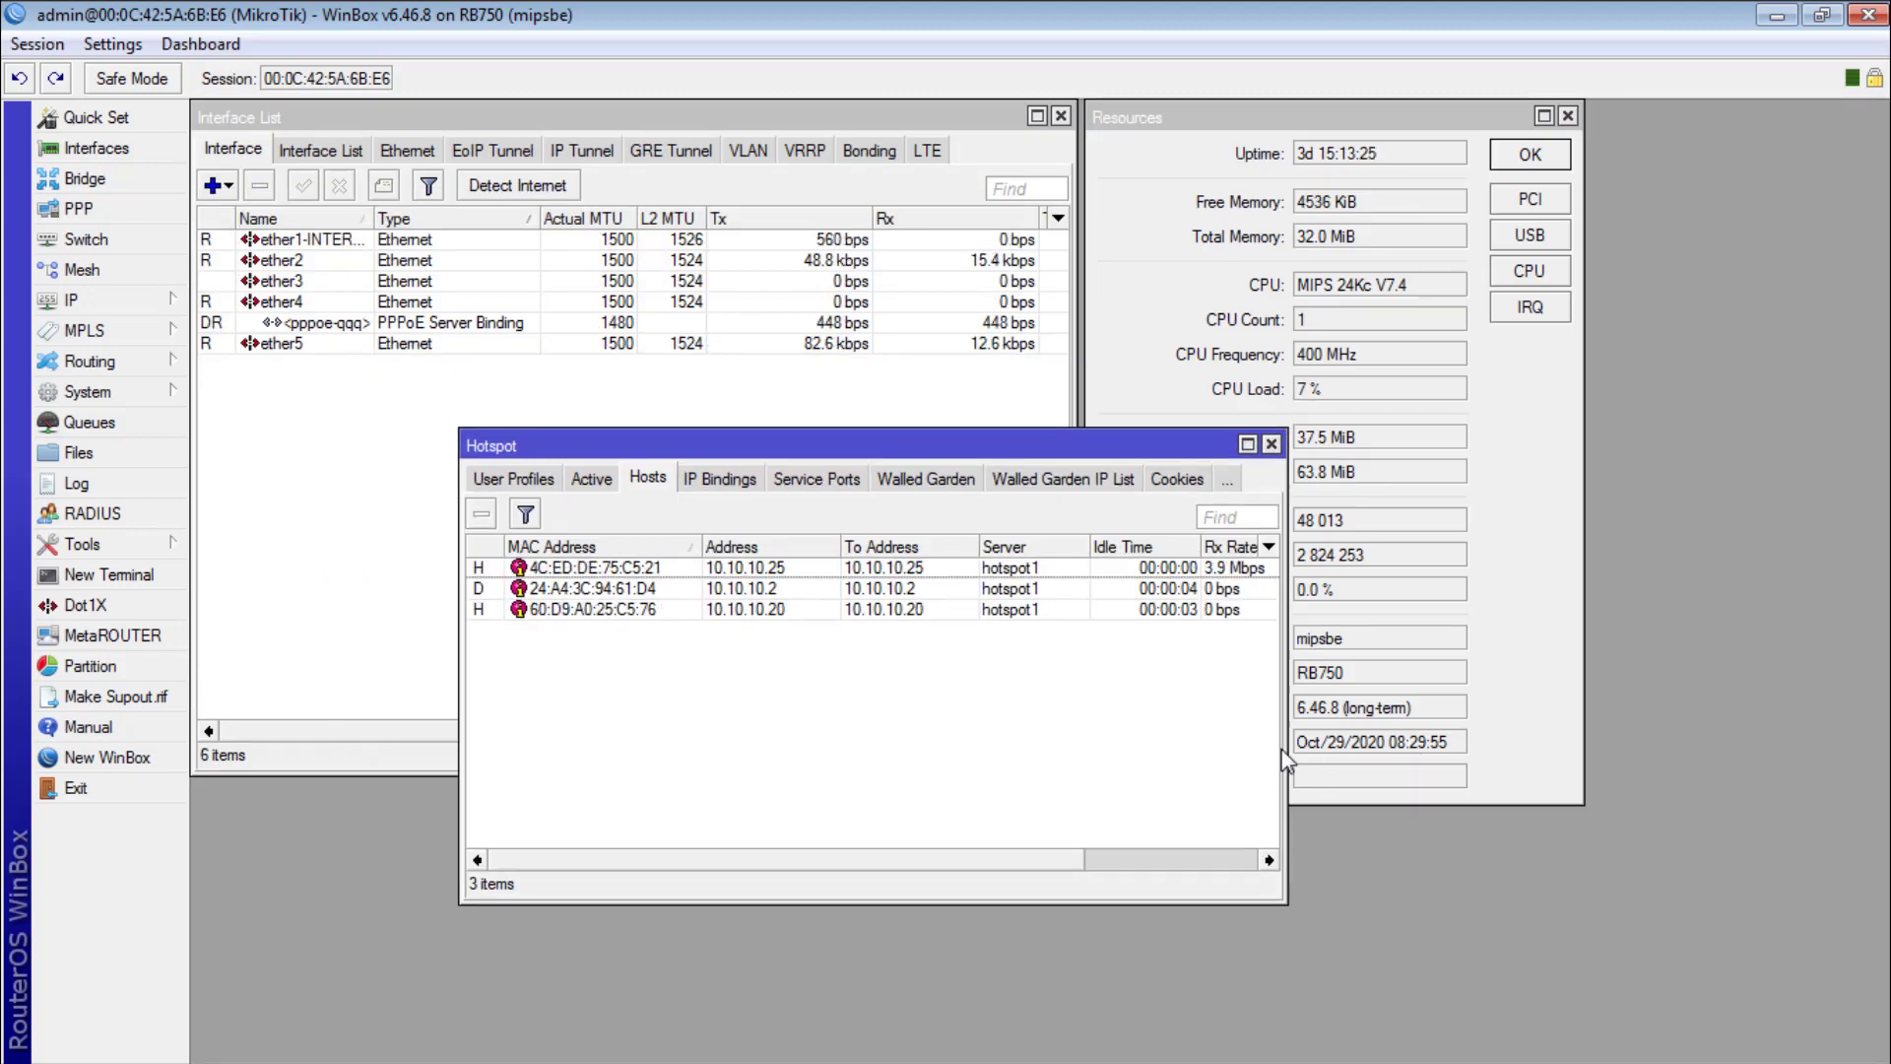
left_click_drag(1285, 758, 1768, 737)
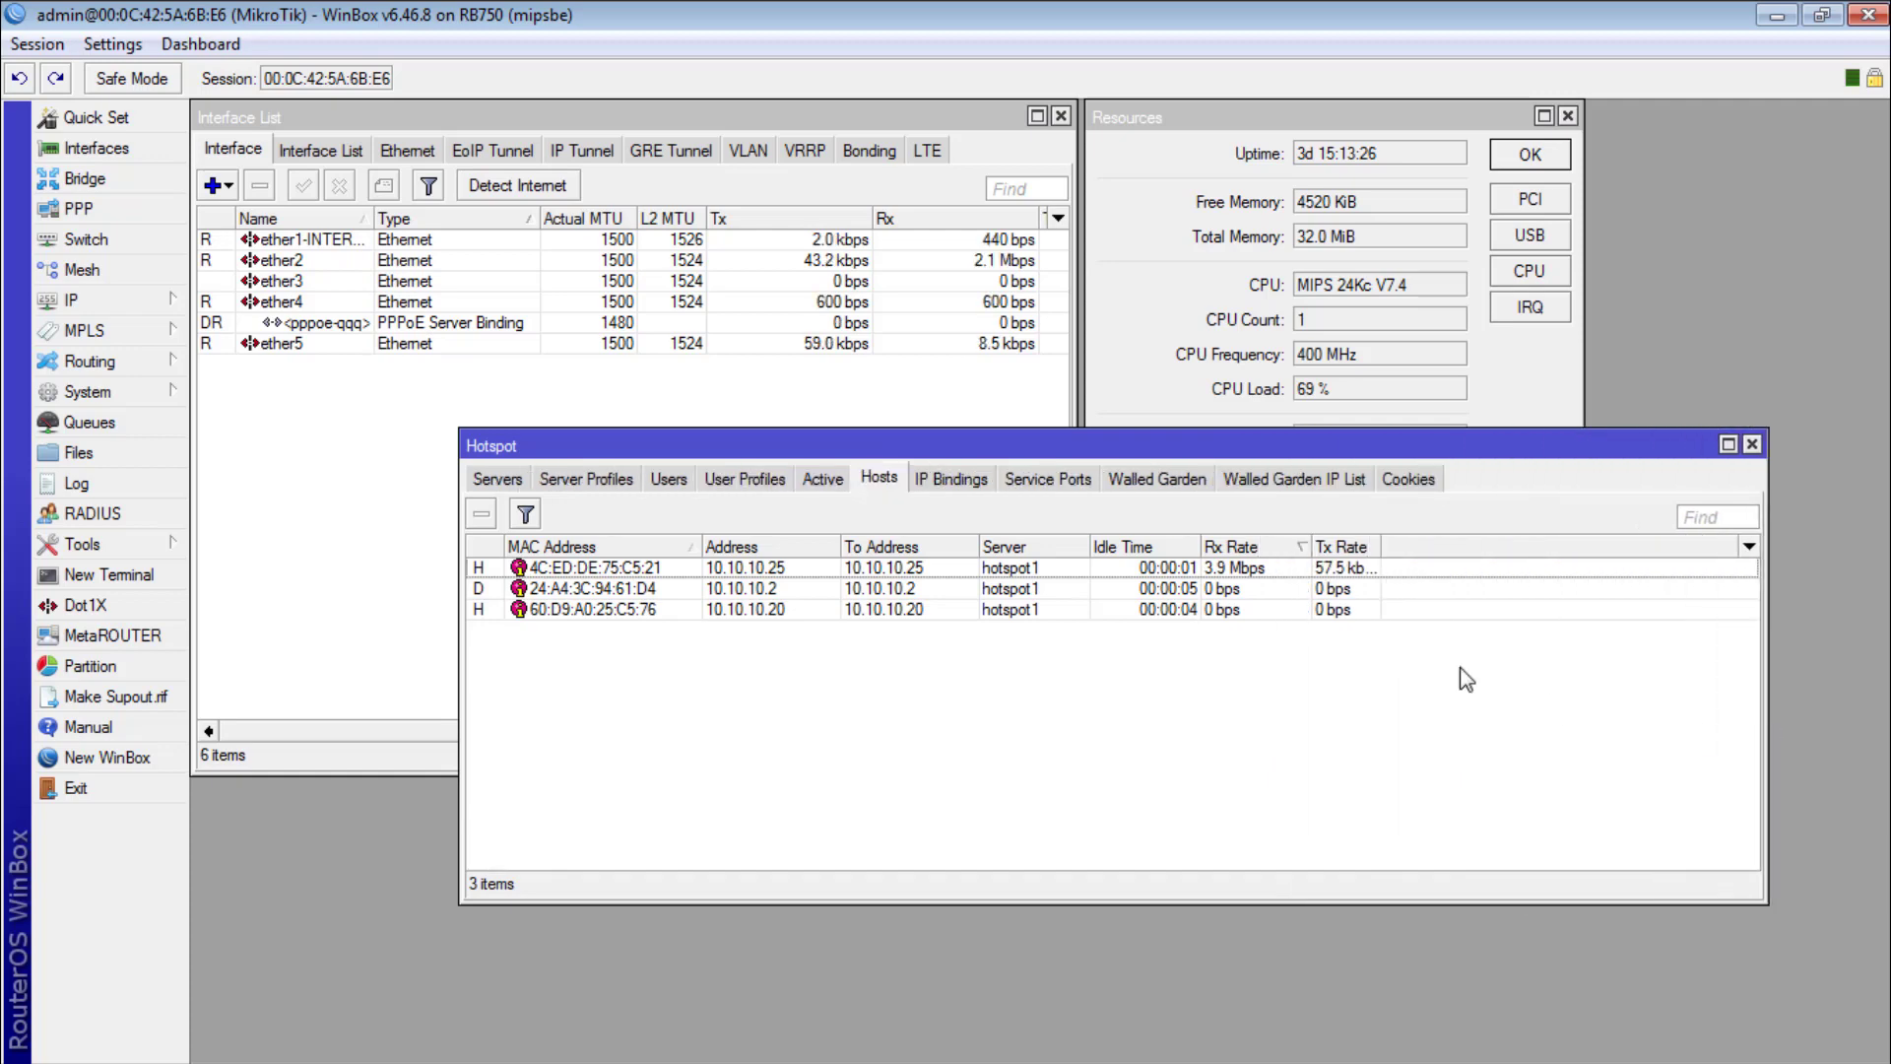
left_click_drag(904, 445, 812, 545)
Step: Compare the hotspot's active users with its connected hosts, and examine the traffic rates of host 10.10.10.25 alongside the interface rates
left_click(749, 589)
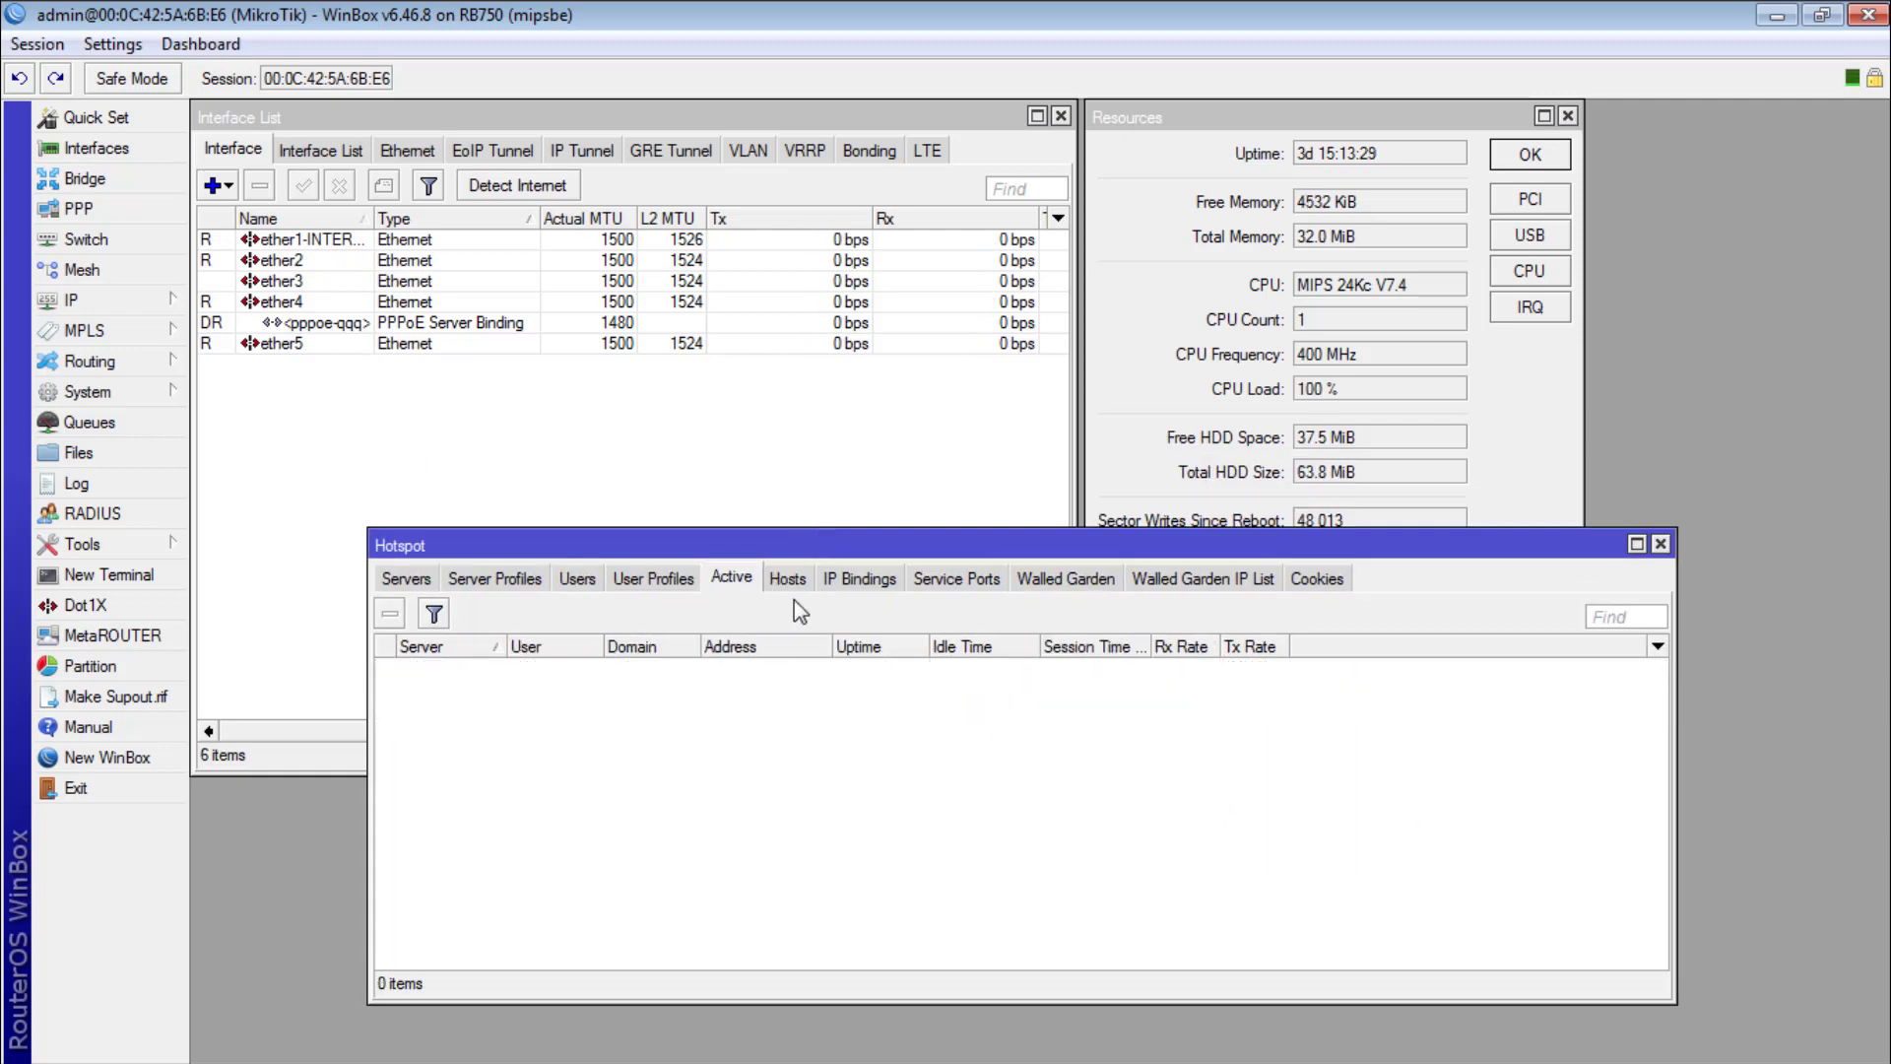
left_click(810, 589)
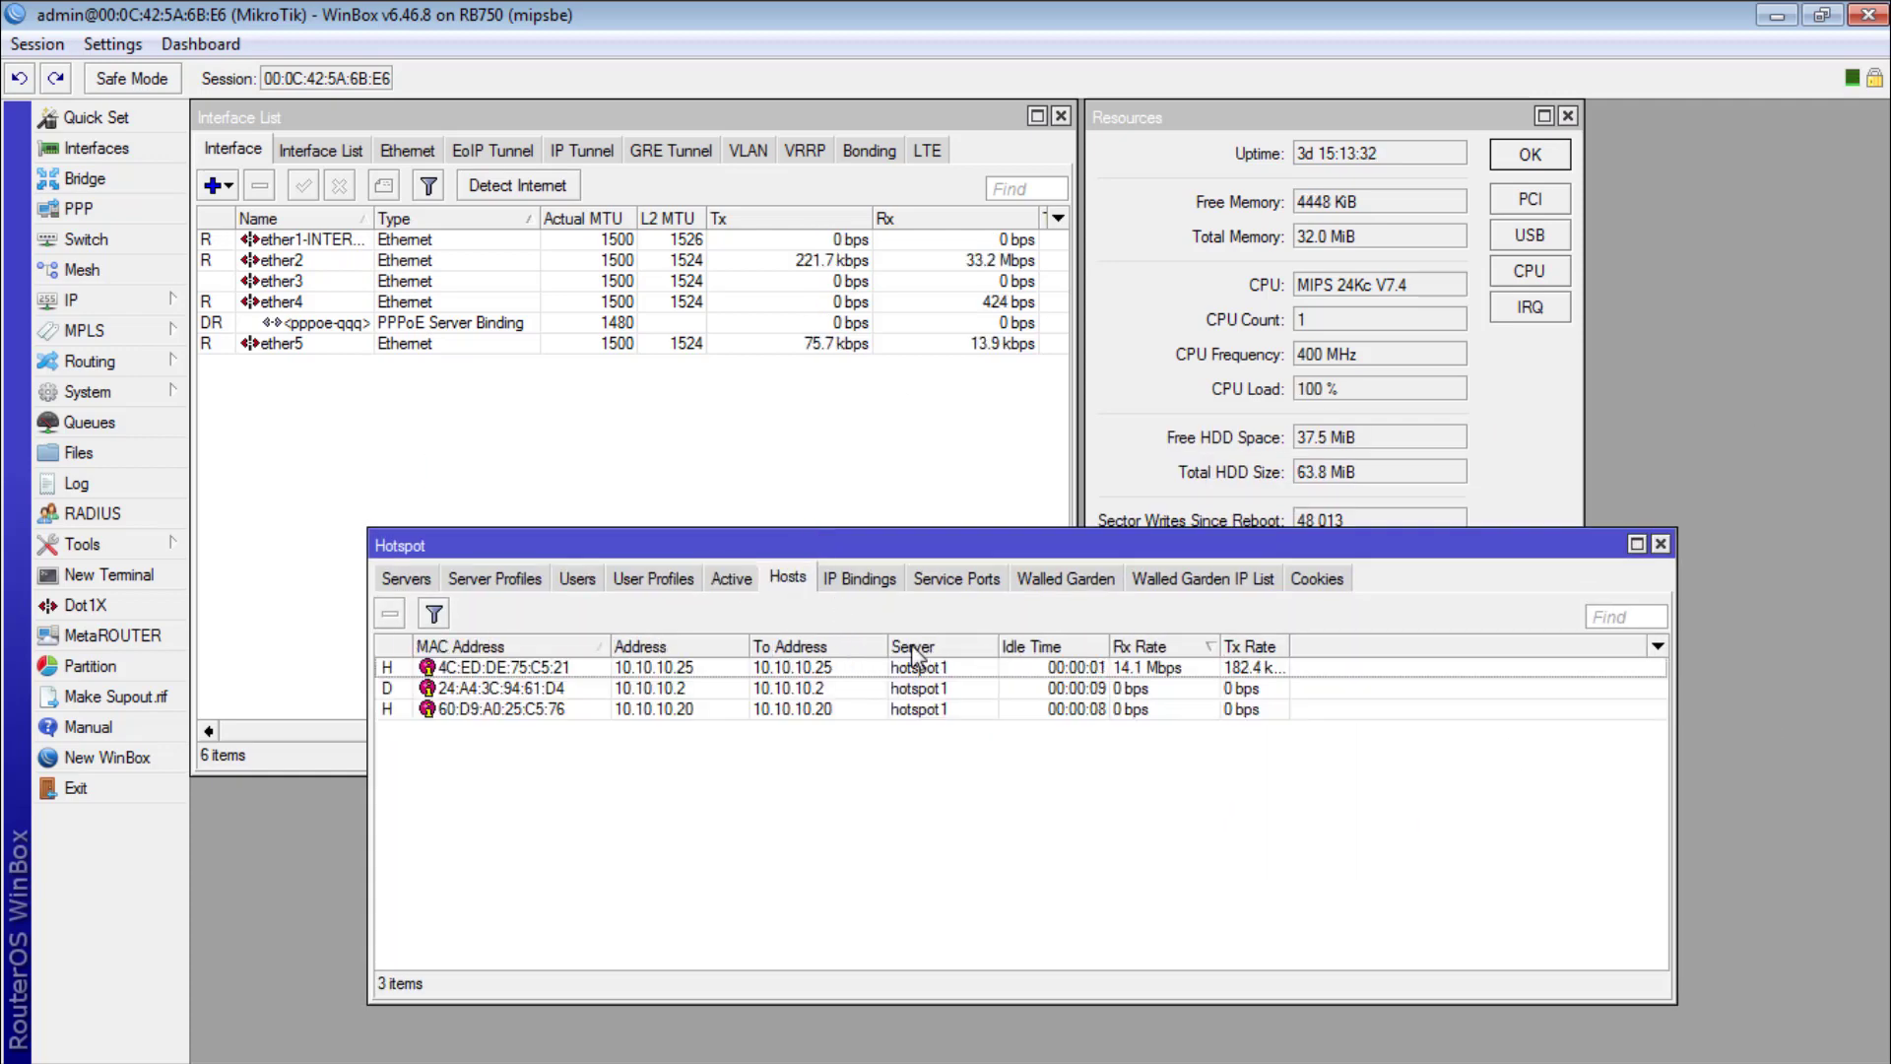
left_click_drag(928, 551, 783, 605)
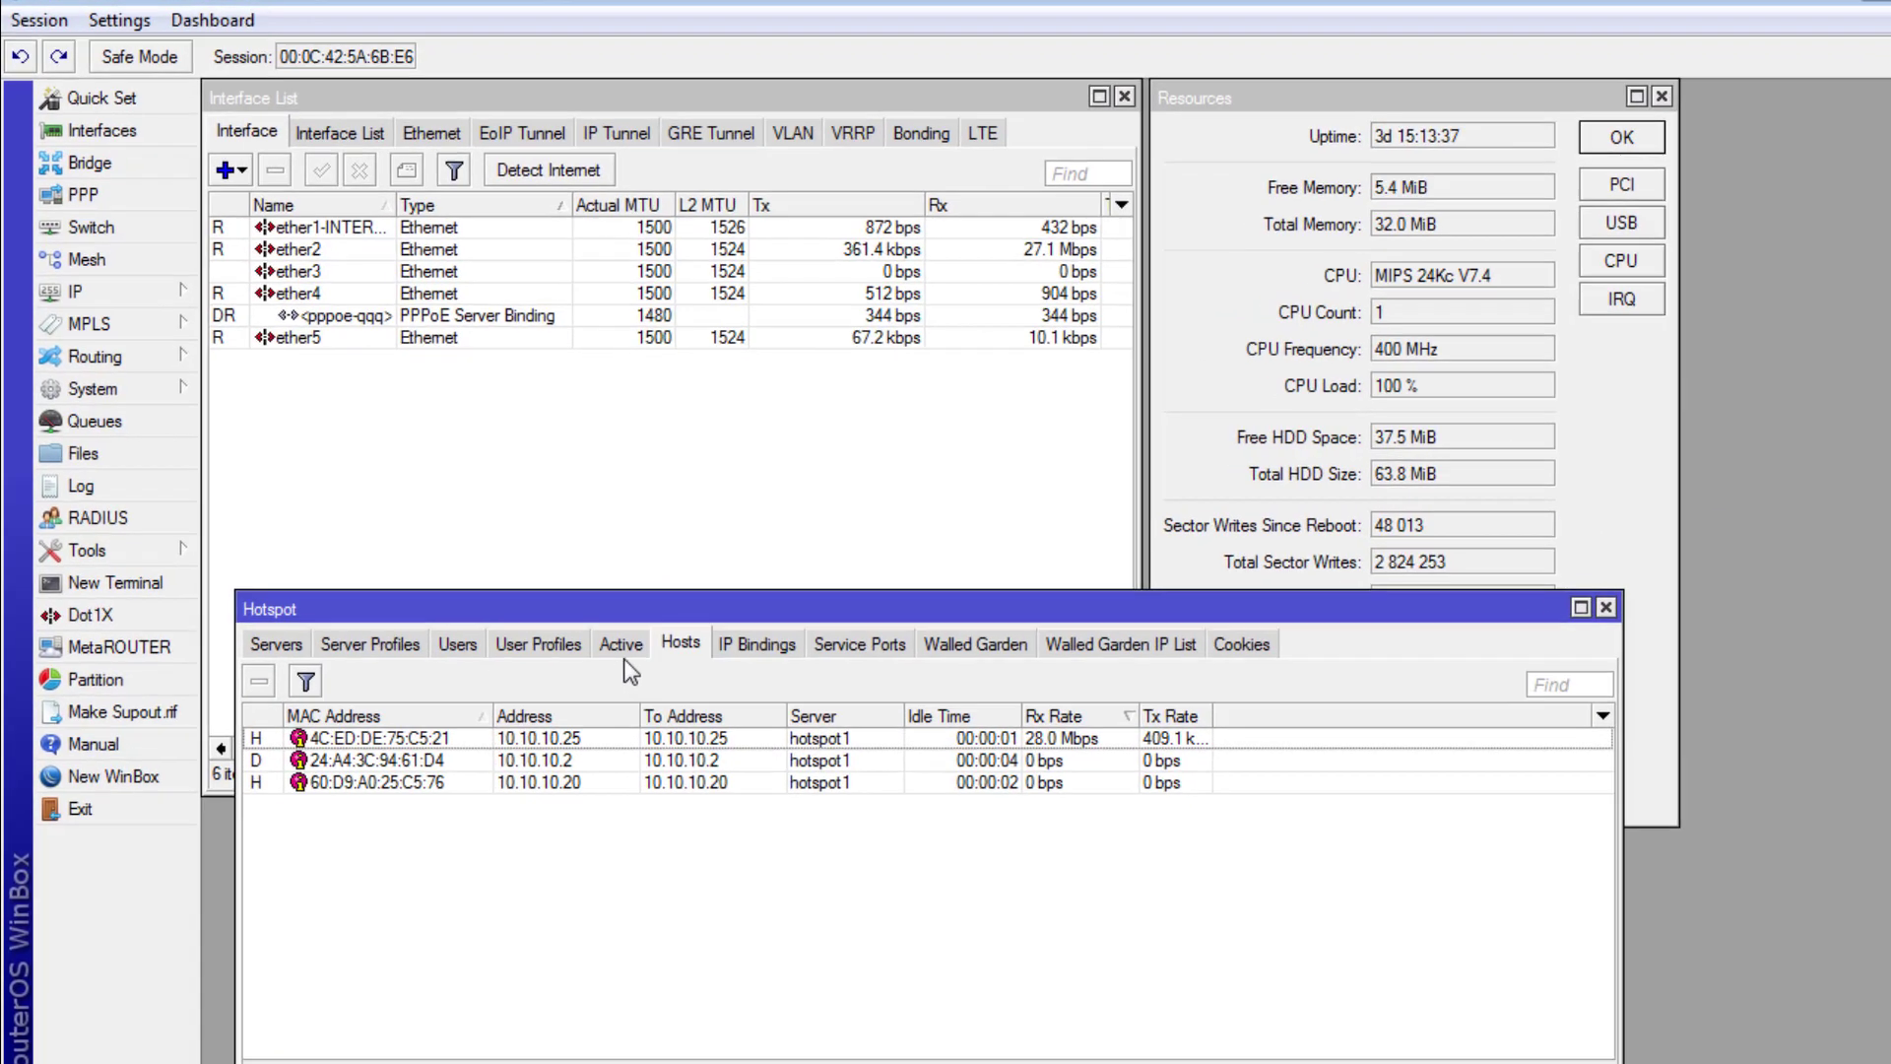
left_click(586, 632)
left_click(642, 630)
left_click(804, 709)
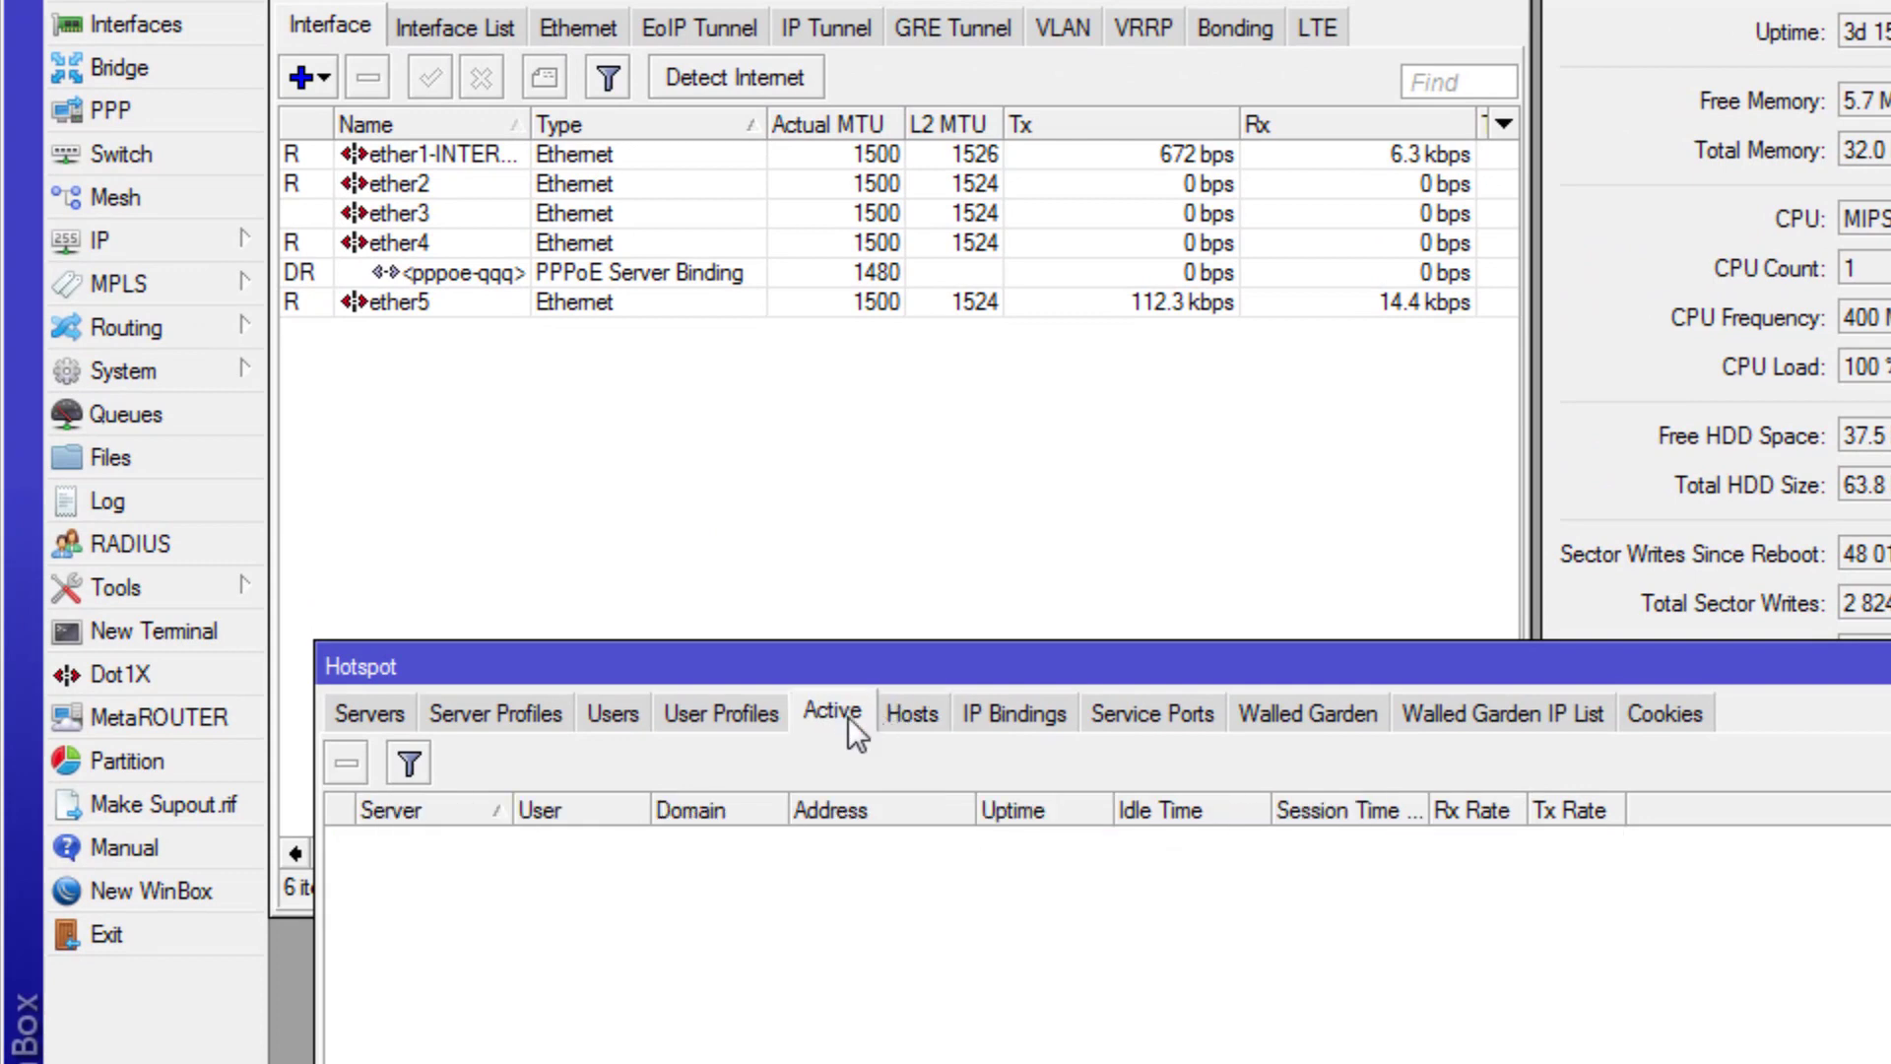
left_click(916, 714)
left_click(1012, 837)
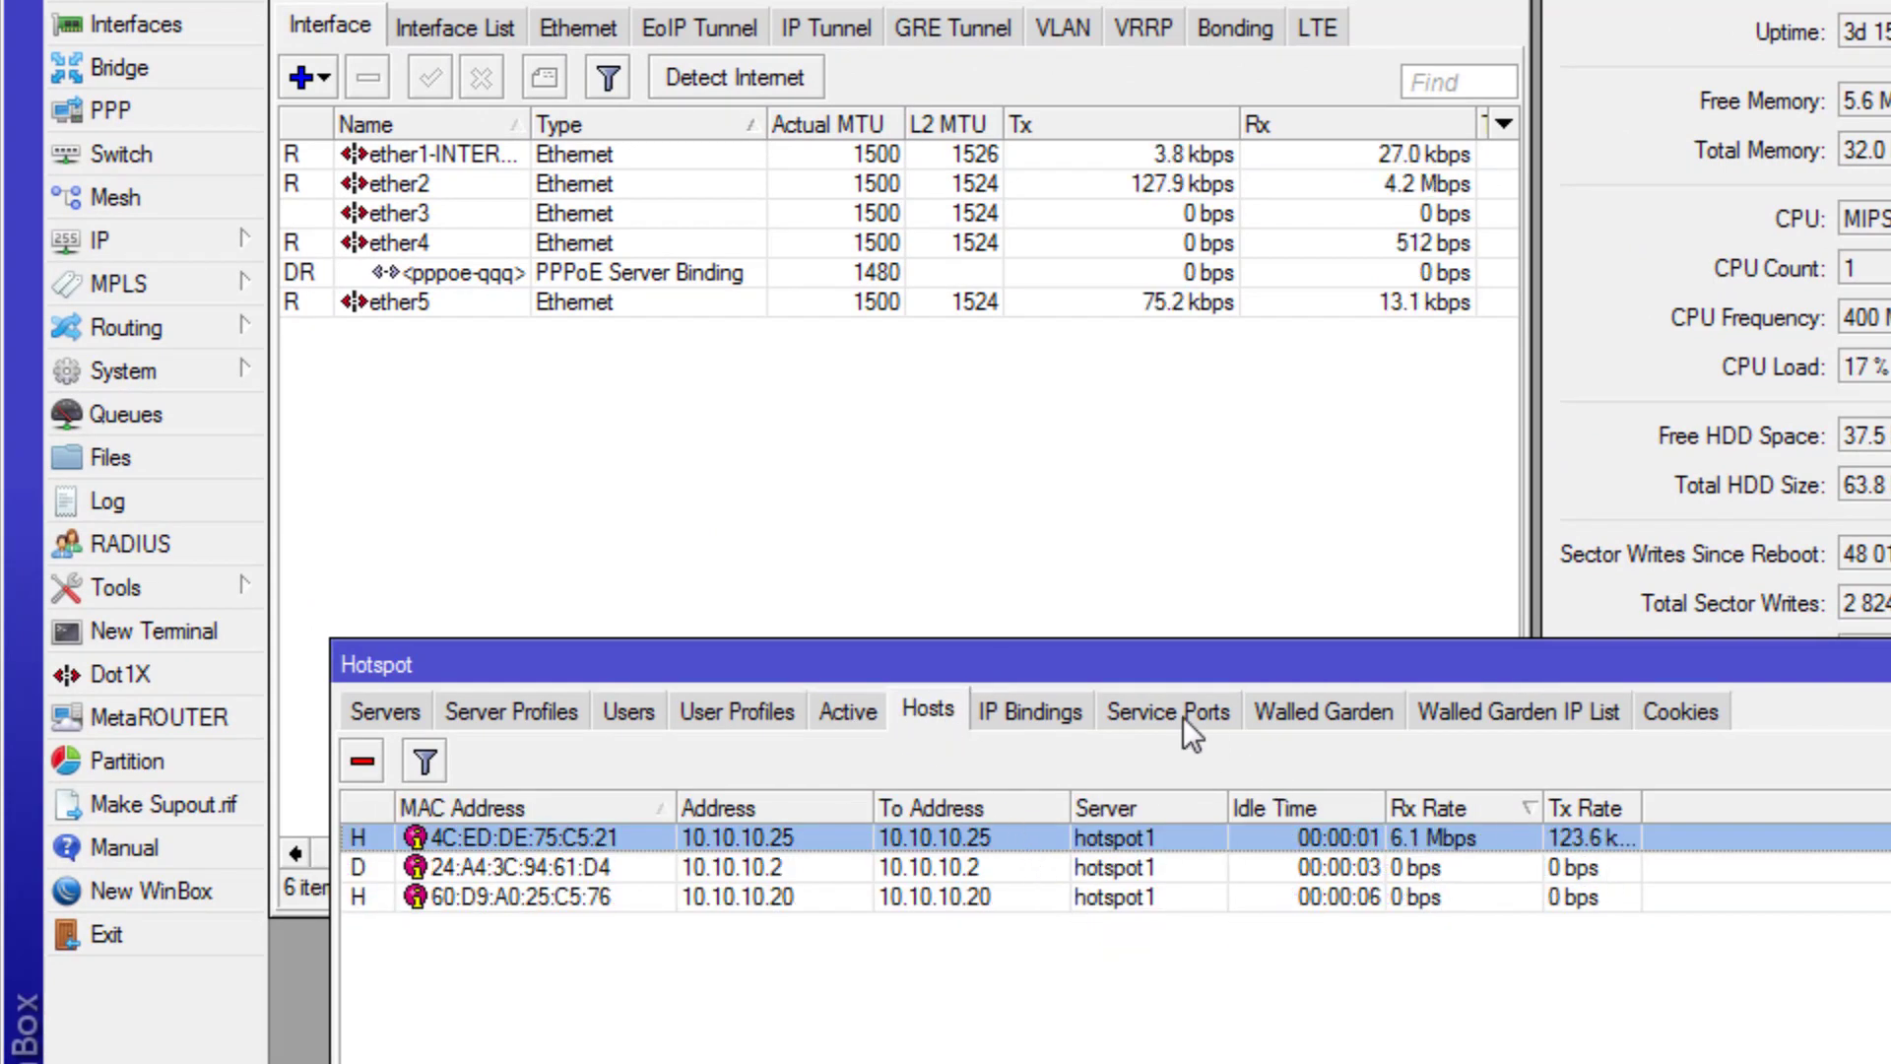
left_click_drag(1041, 666, 1025, 655)
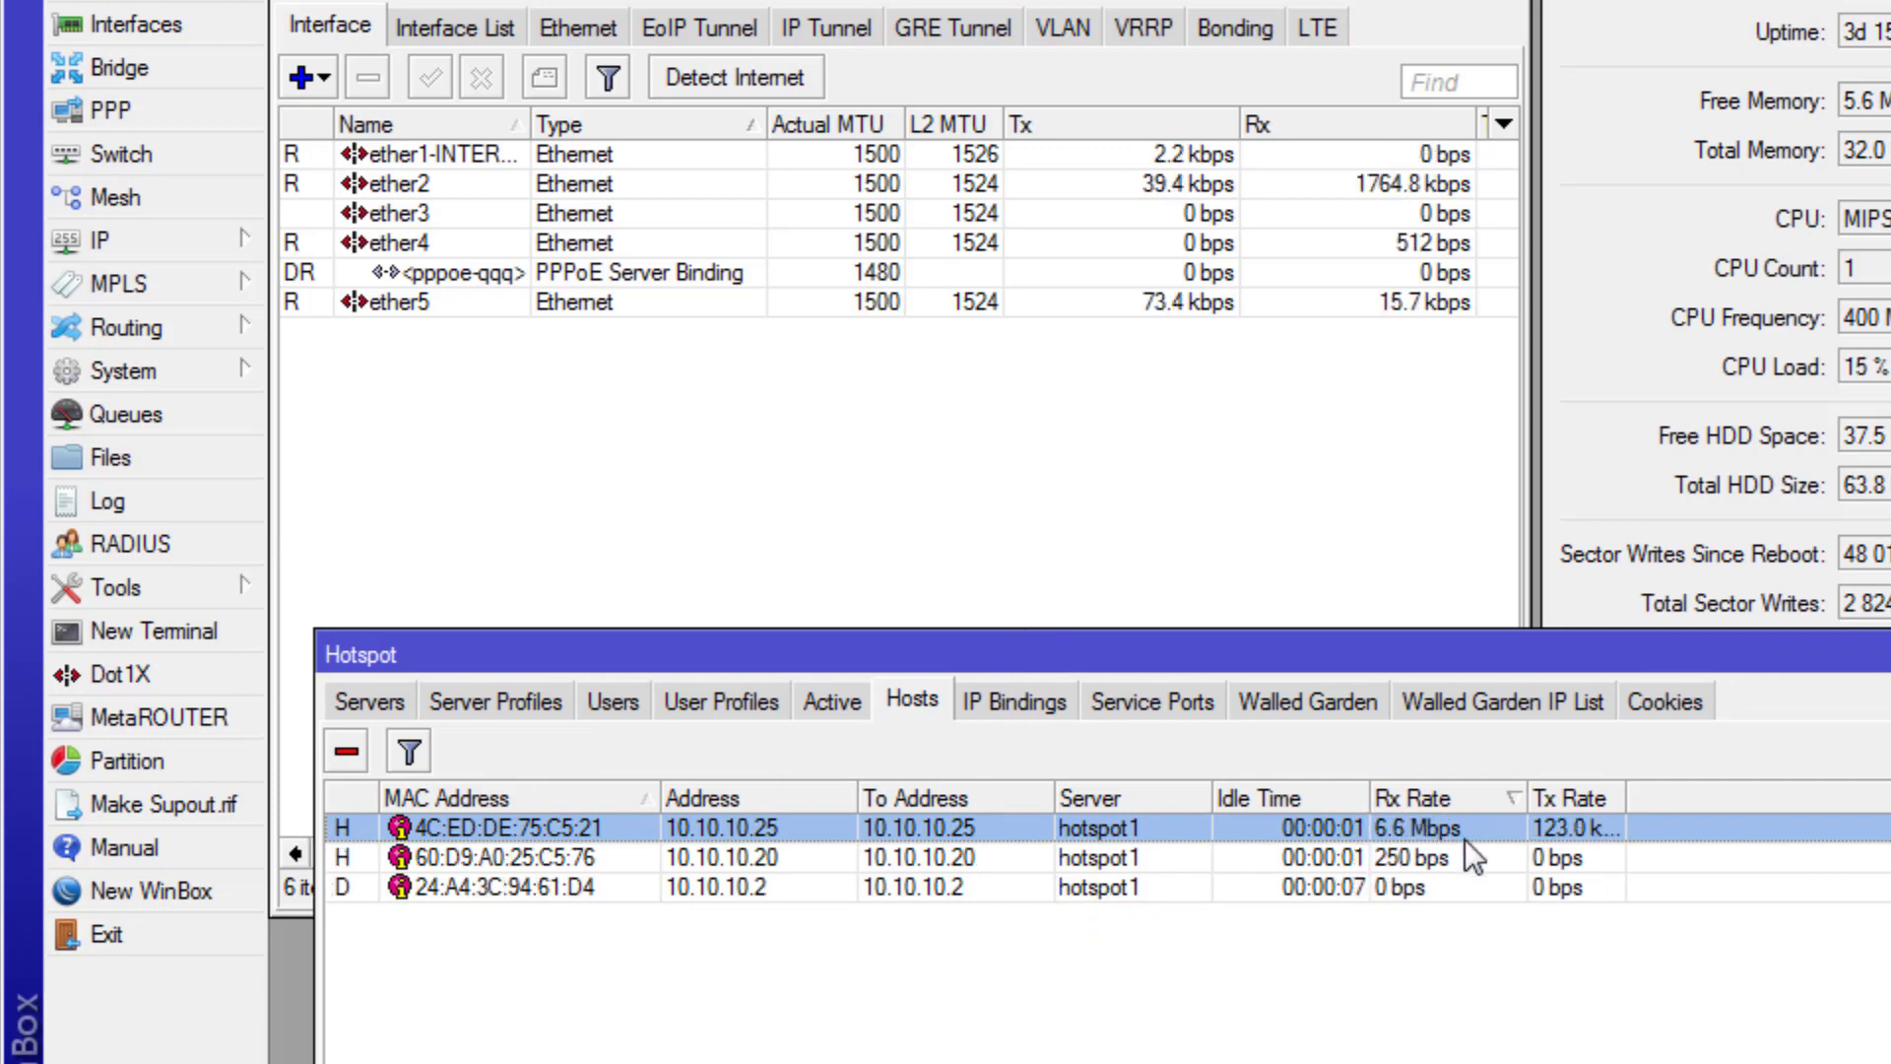
Step: Inspect the details of hotspot host 10.10.10.25 and remove that host
double_click(1432, 827)
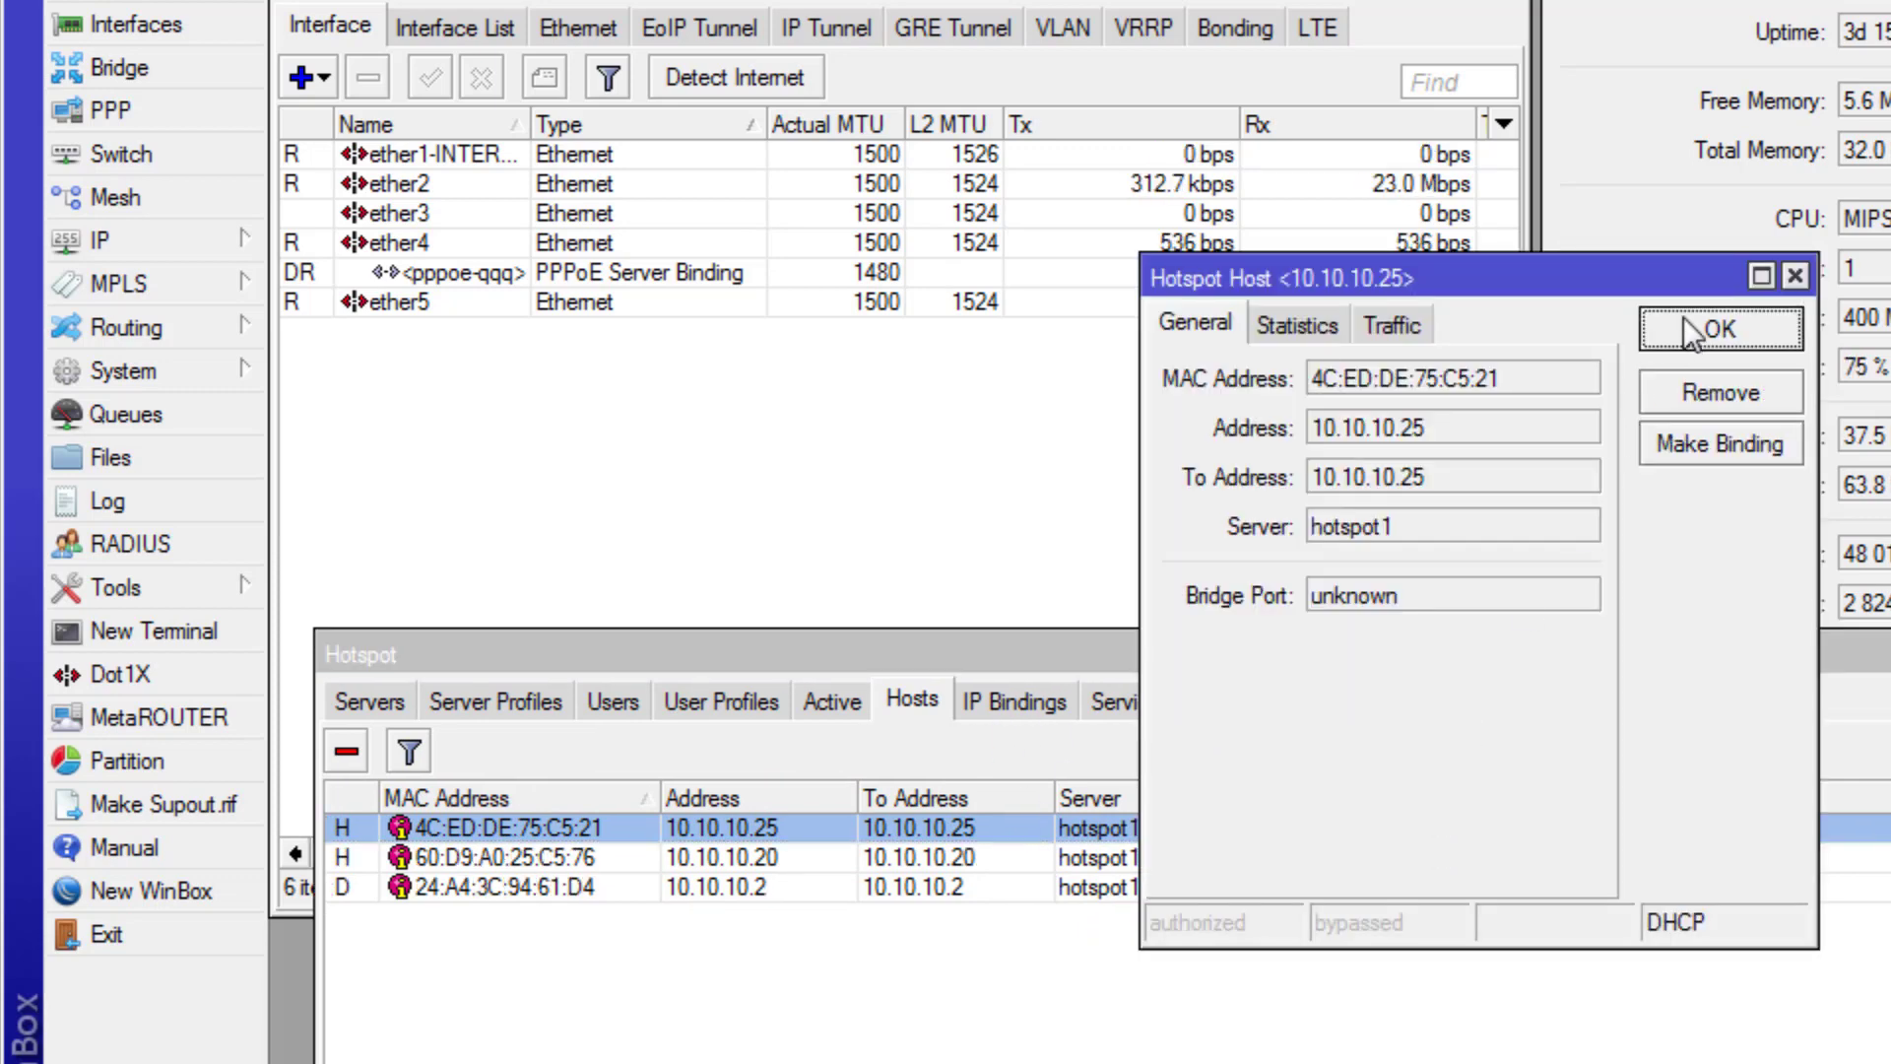
left_click(1715, 331)
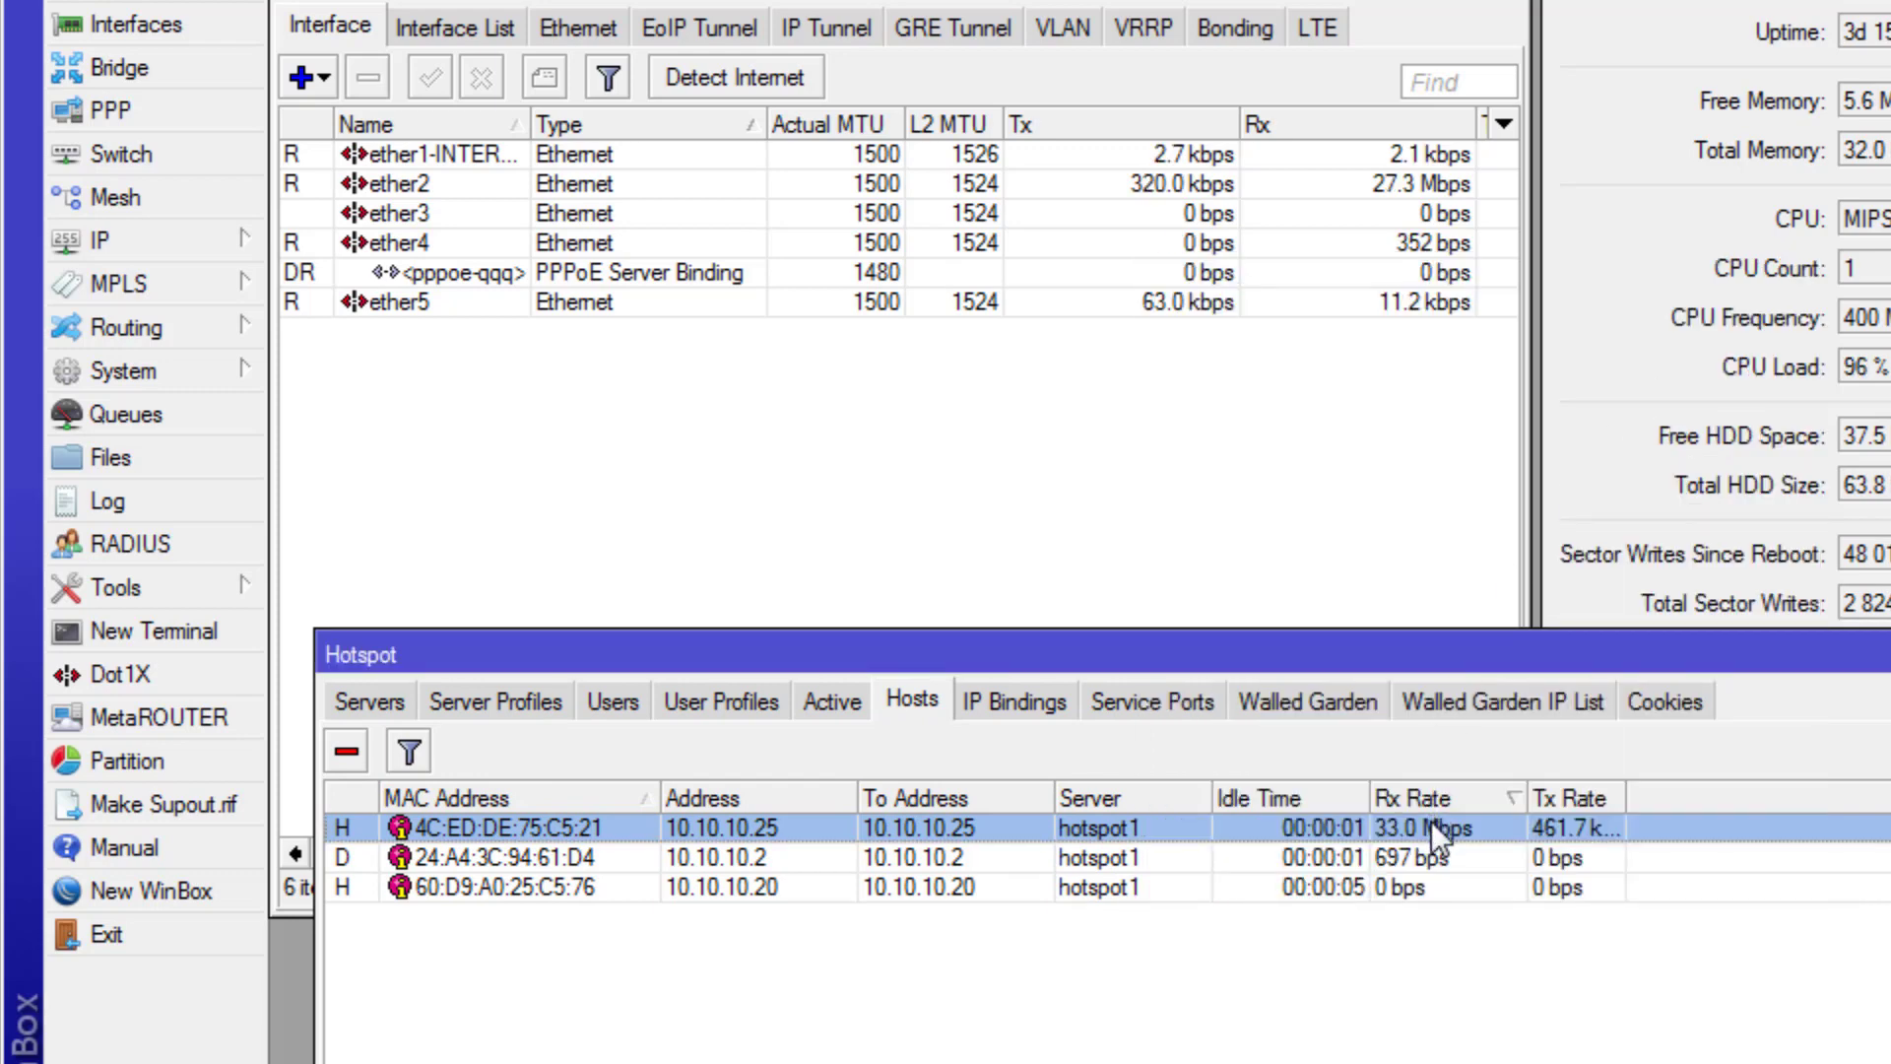
double_click(1432, 829)
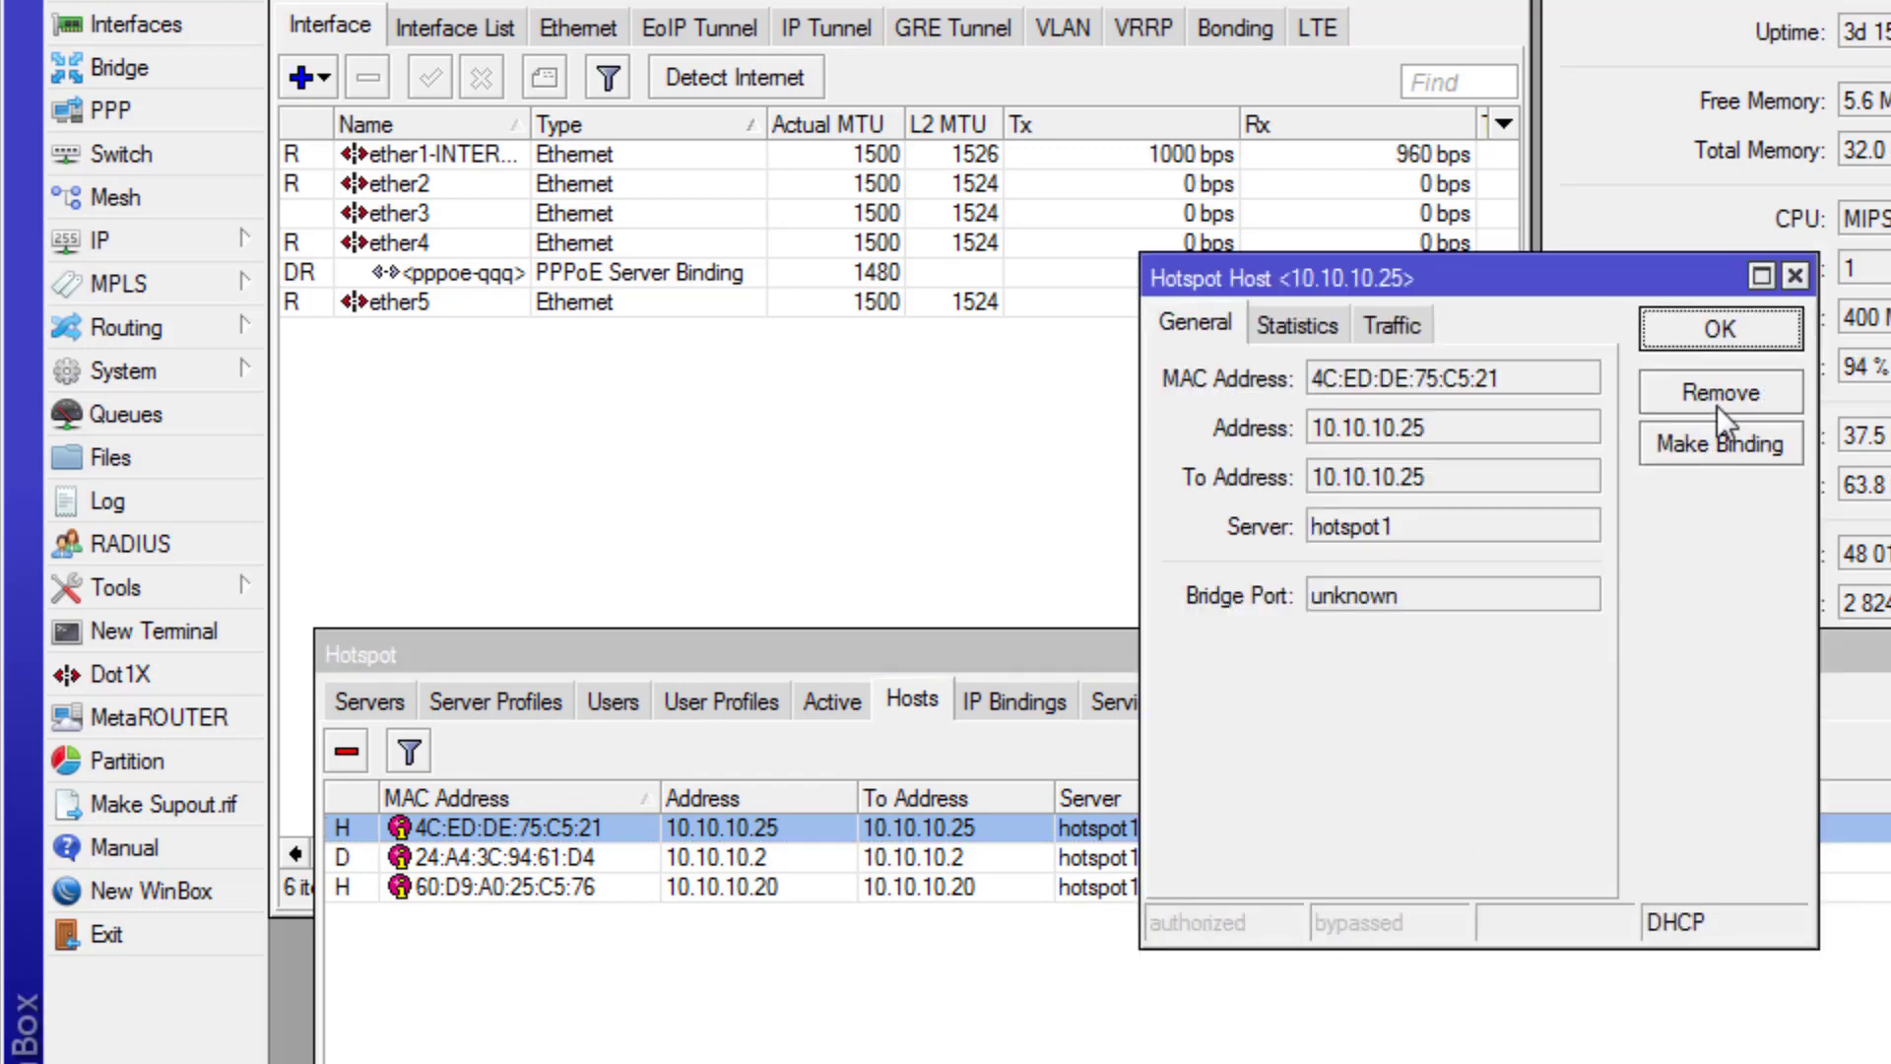
left_click(1716, 404)
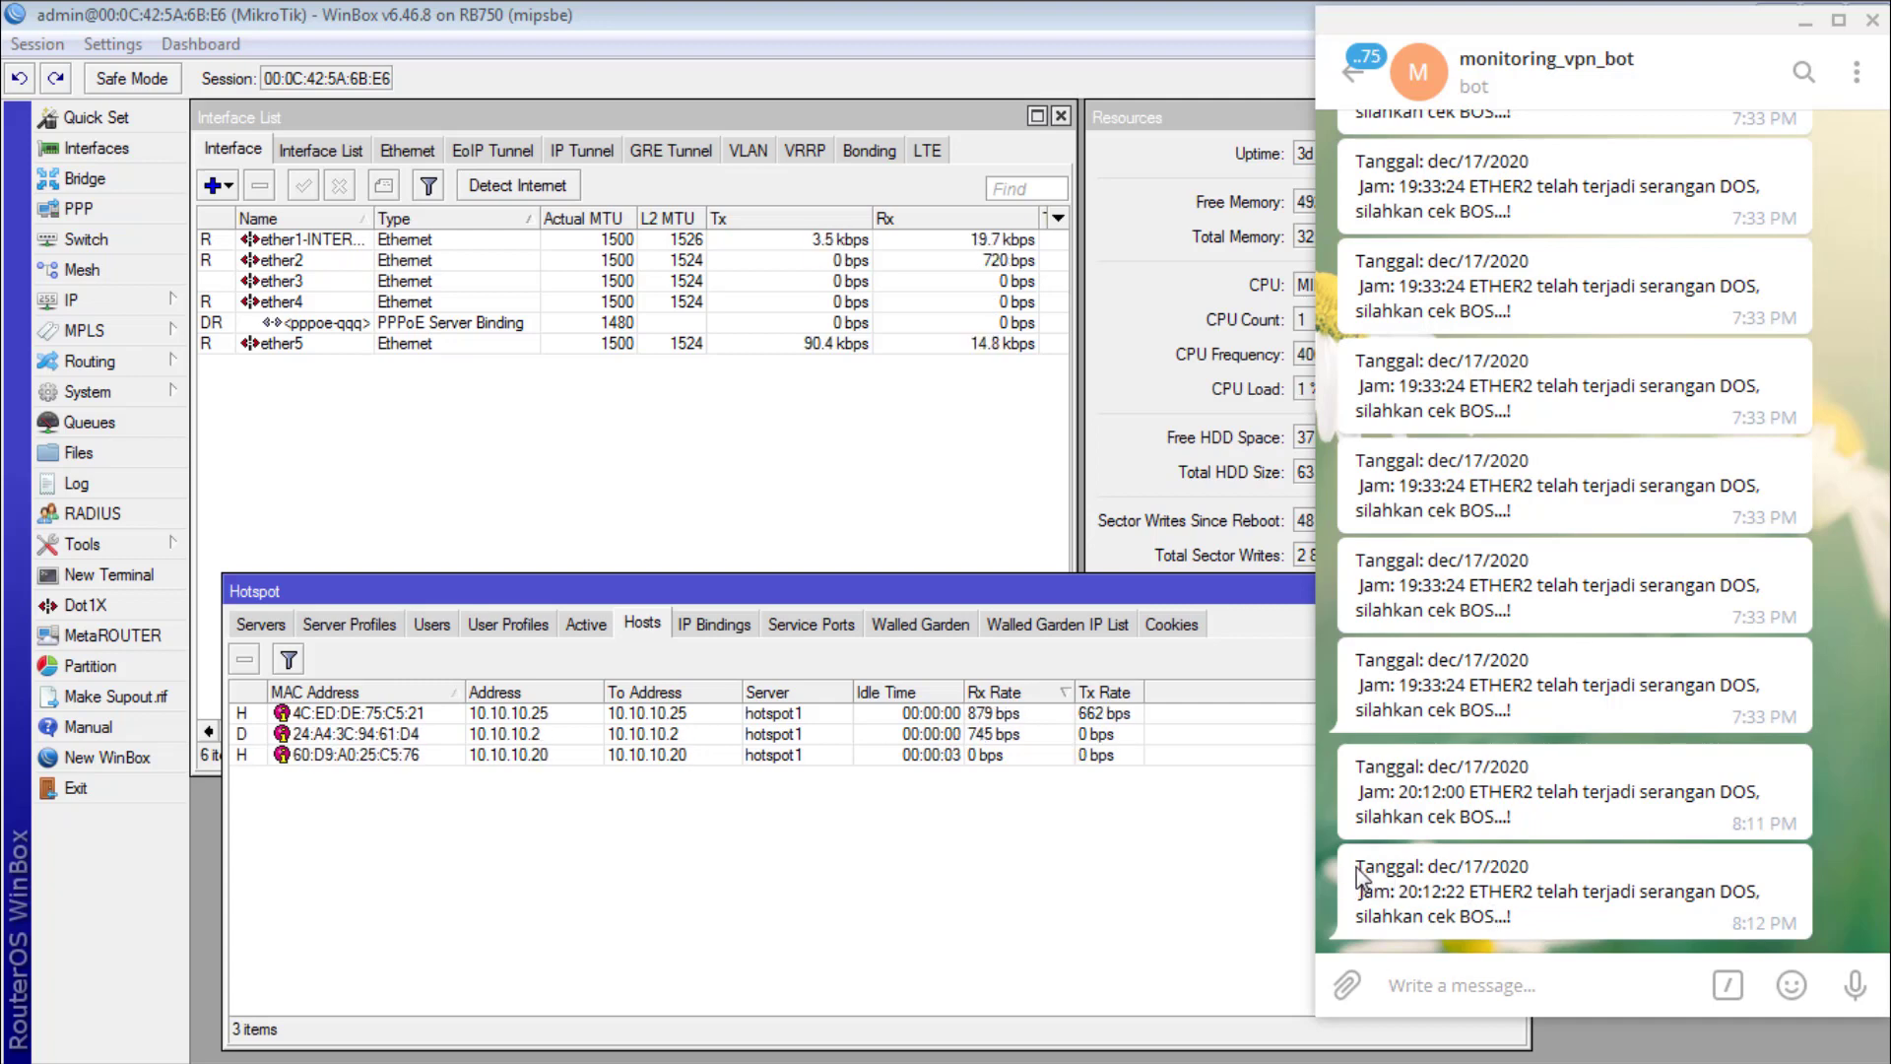
Step: Review the ETHER2 DOS attack alerts in the monitoring_vpn_bot Telegram chat, highlighting the newest message
left_click_drag(1357, 873, 1533, 915)
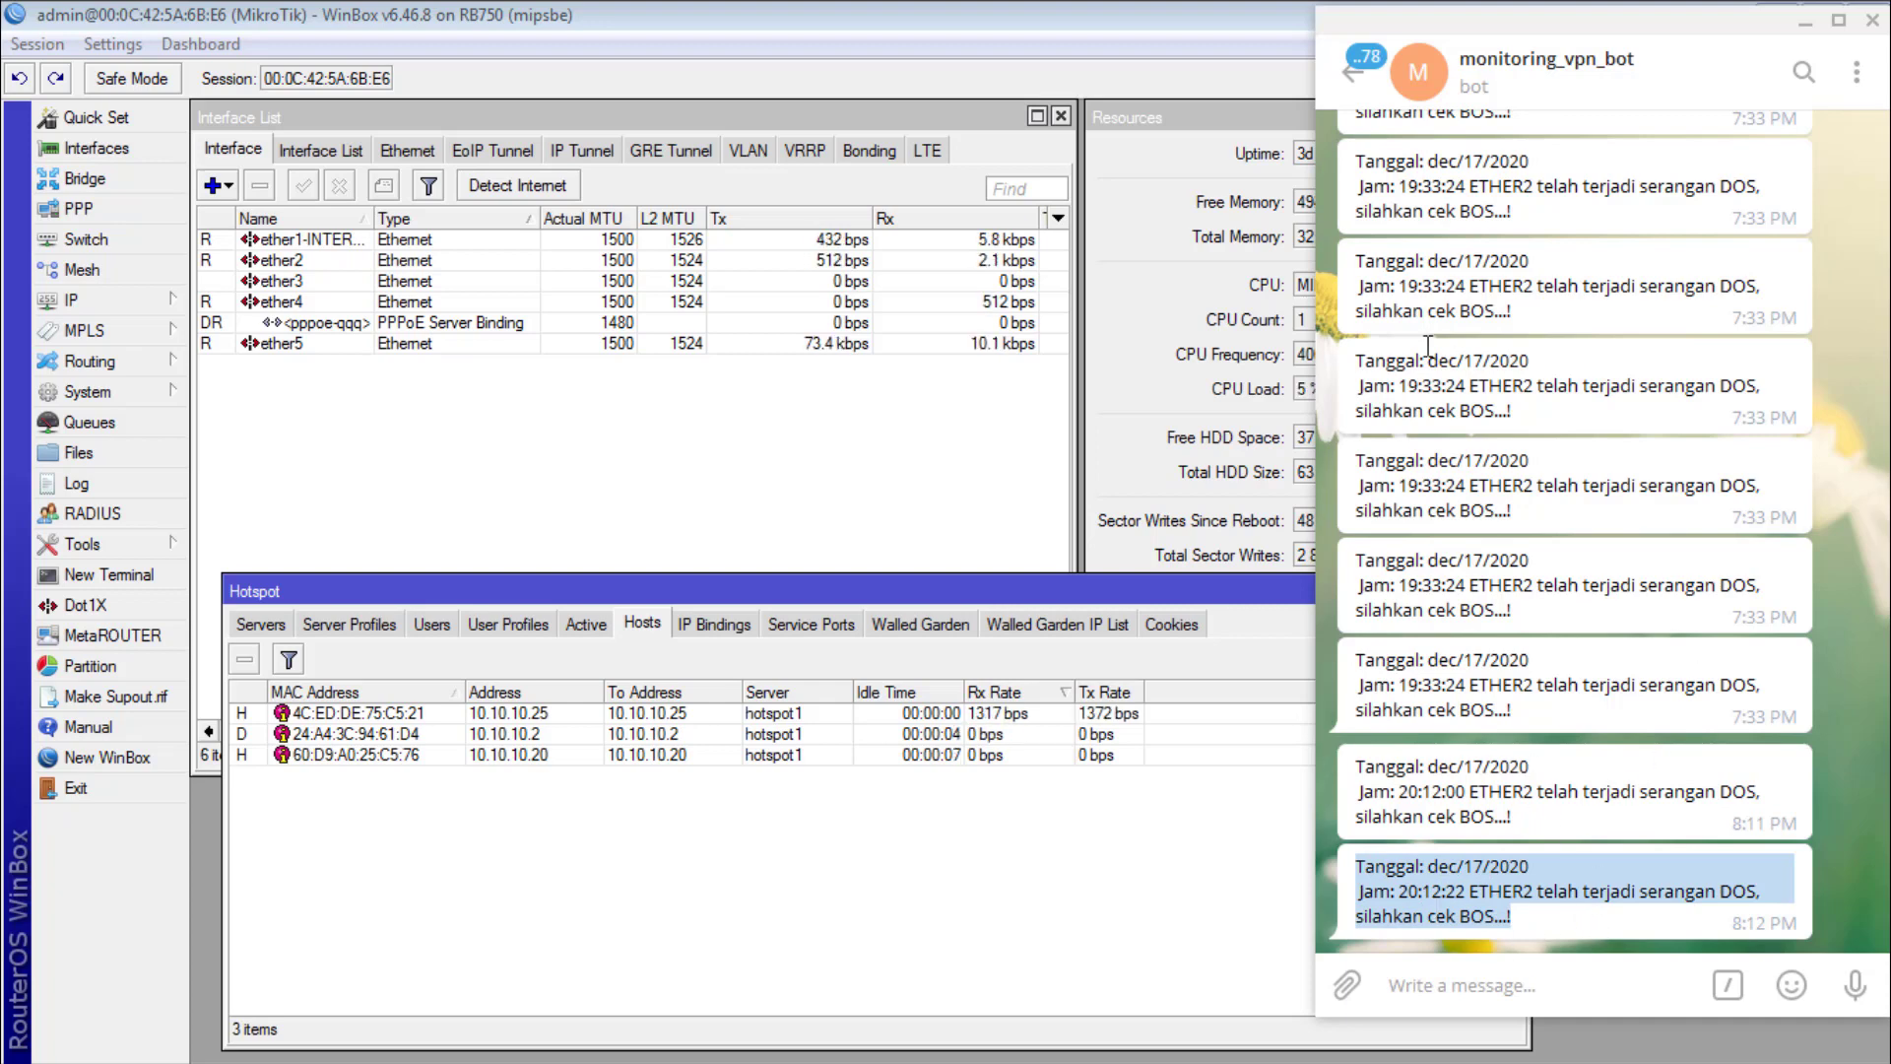
left_click(1530, 916)
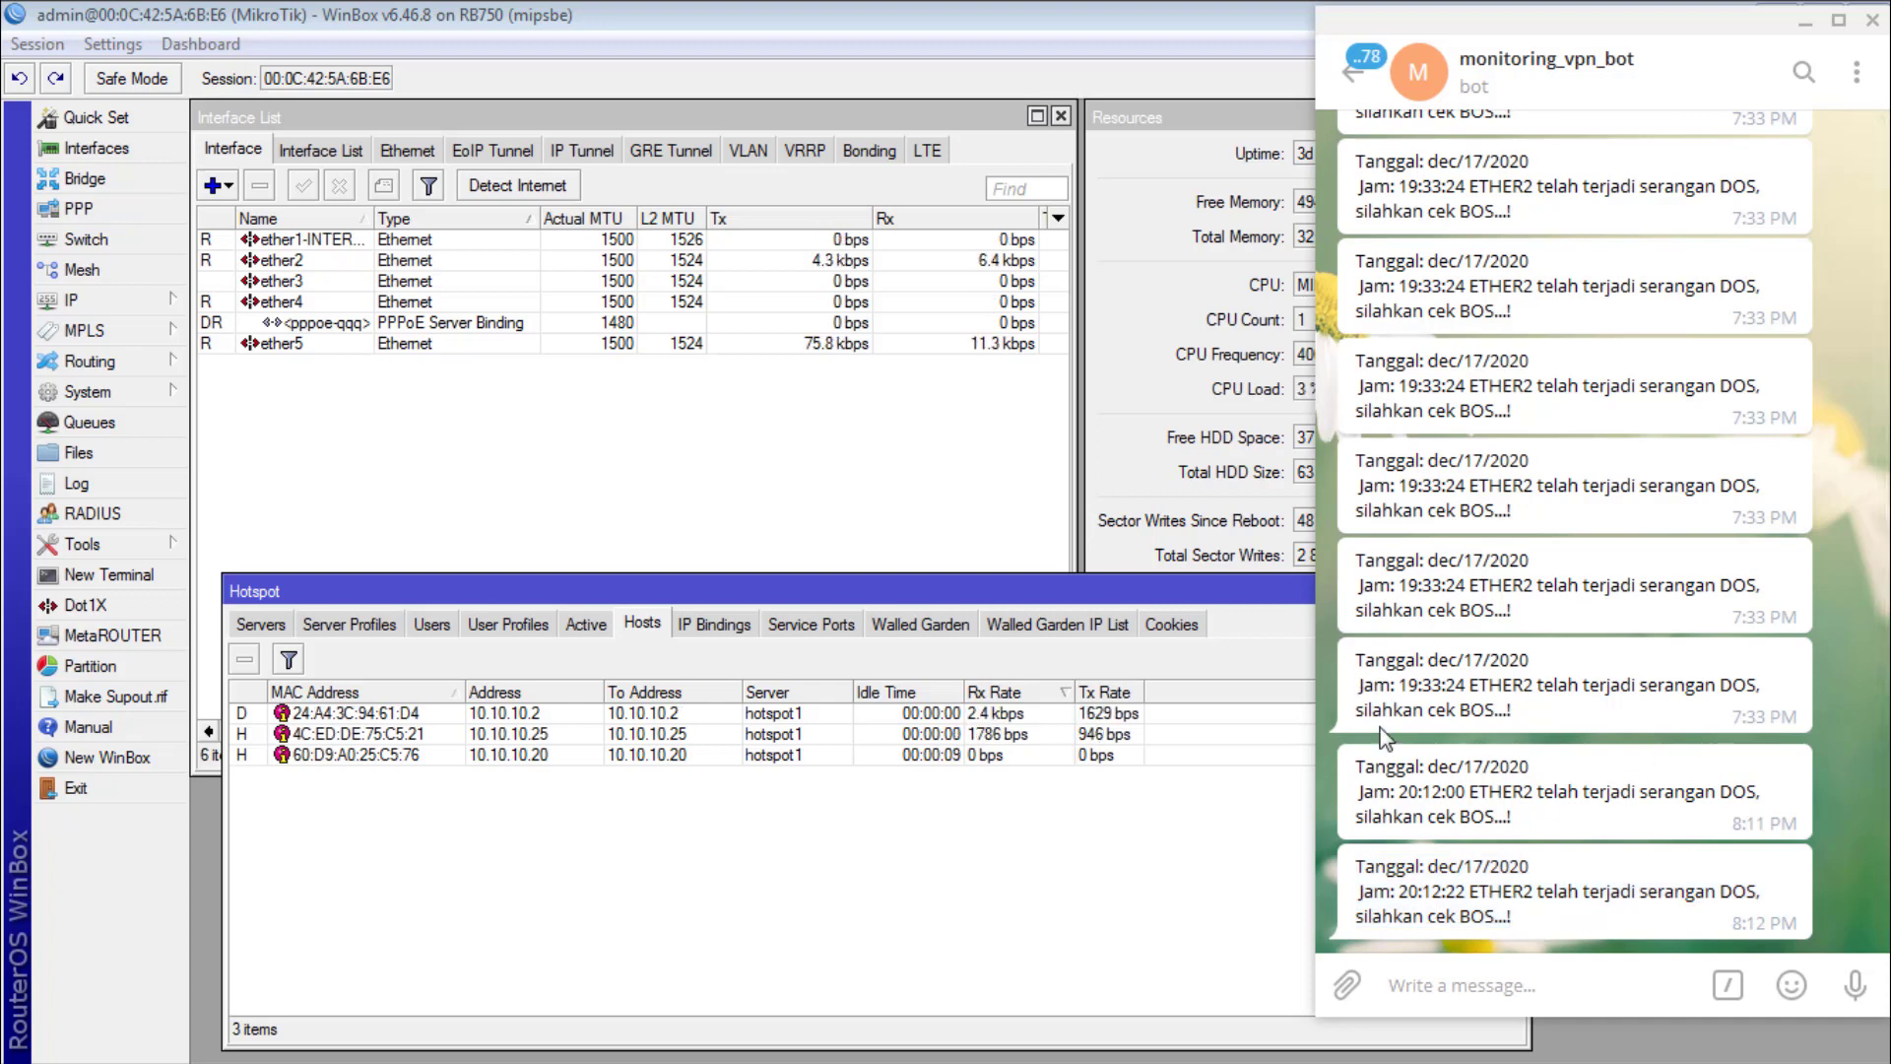
scroll(1509, 785, "up", 3)
scroll(1510, 785, "down", 3)
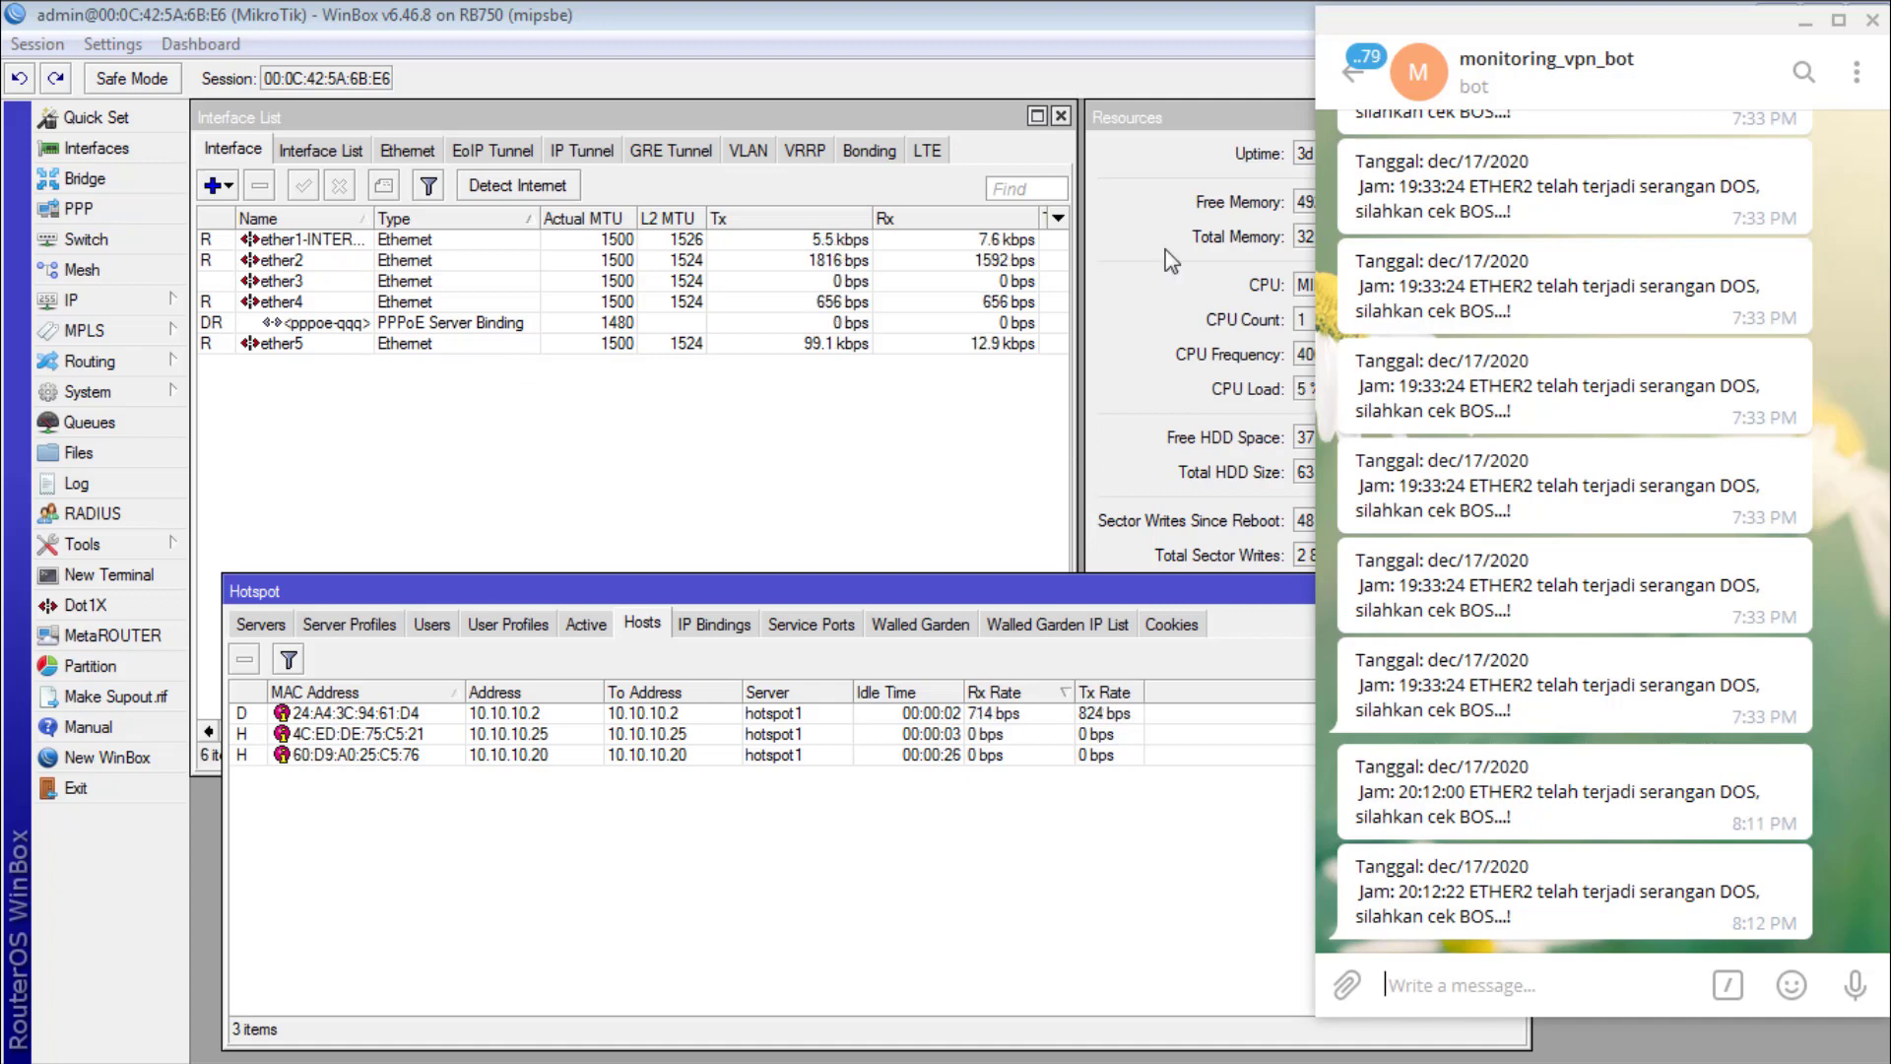
Step: Switch back to WinBox, show the traffic monitor list beside the hotspot hosts and open the tmon1 monitor
left_click(147, 546)
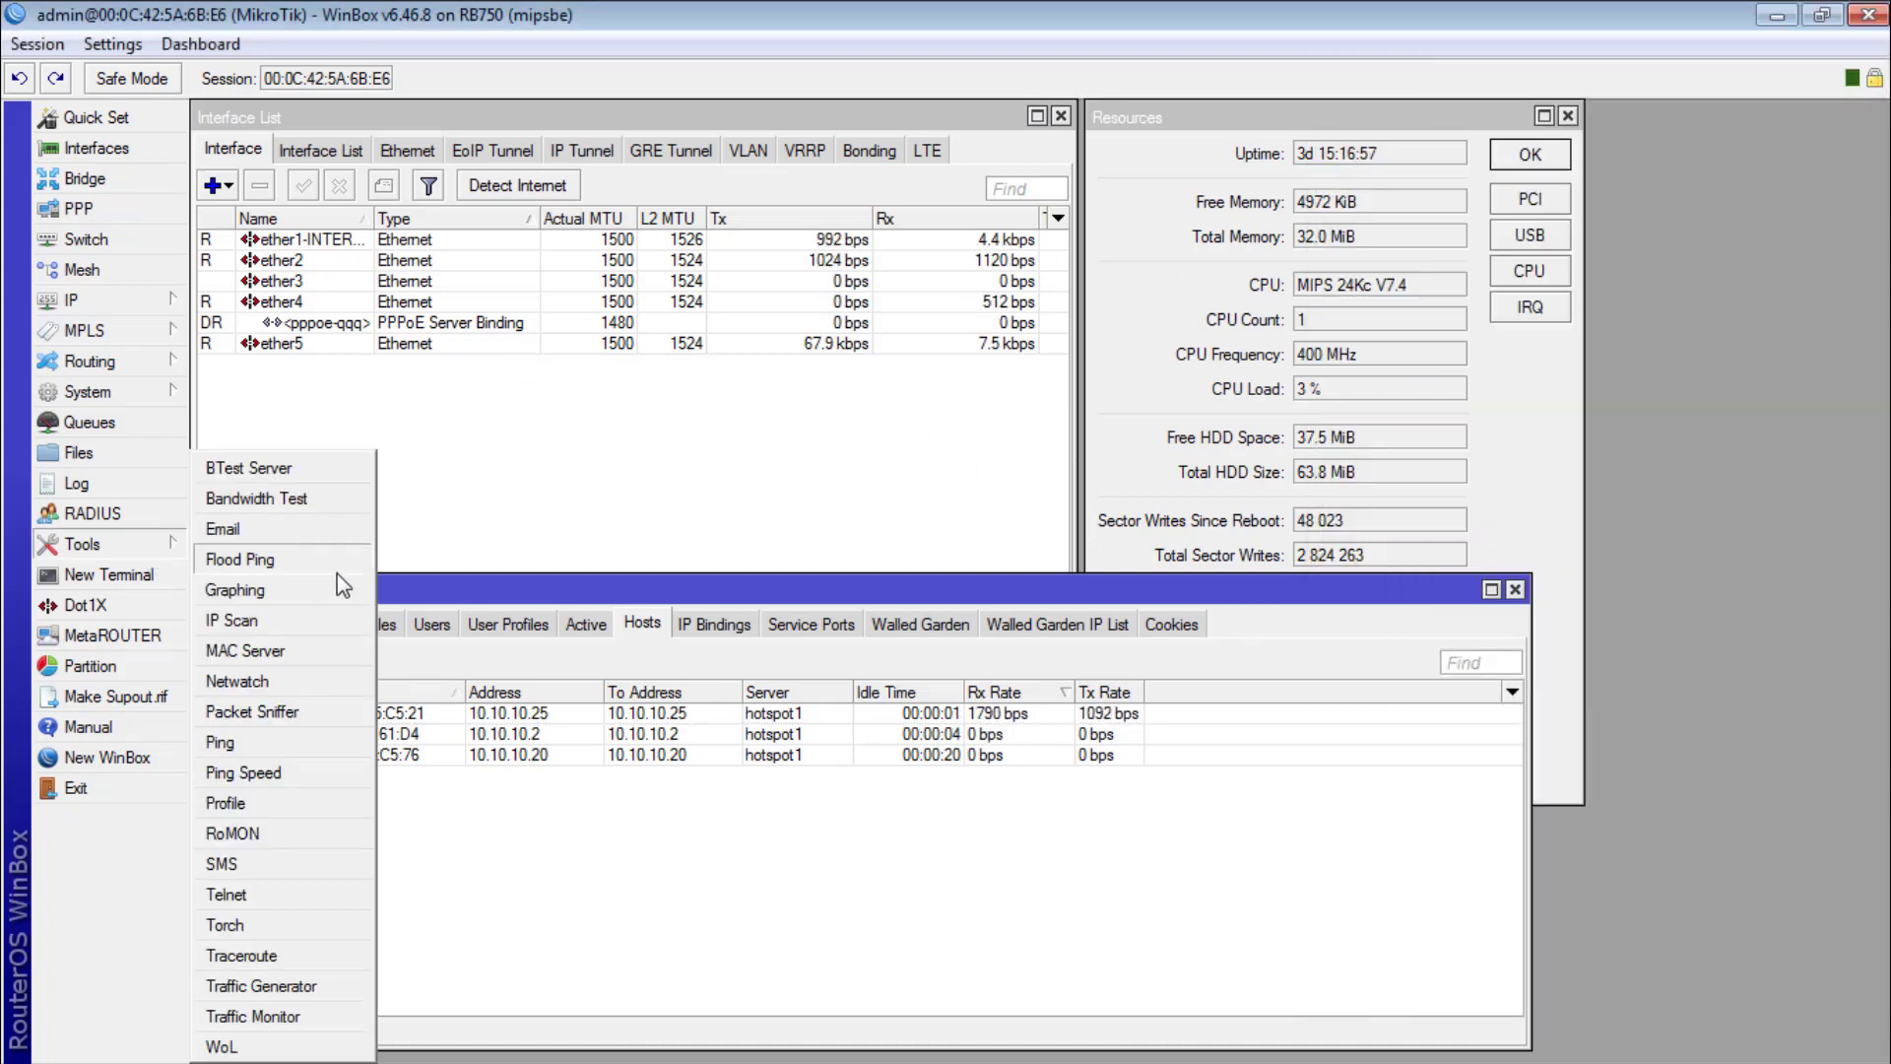
left_click(335, 1031)
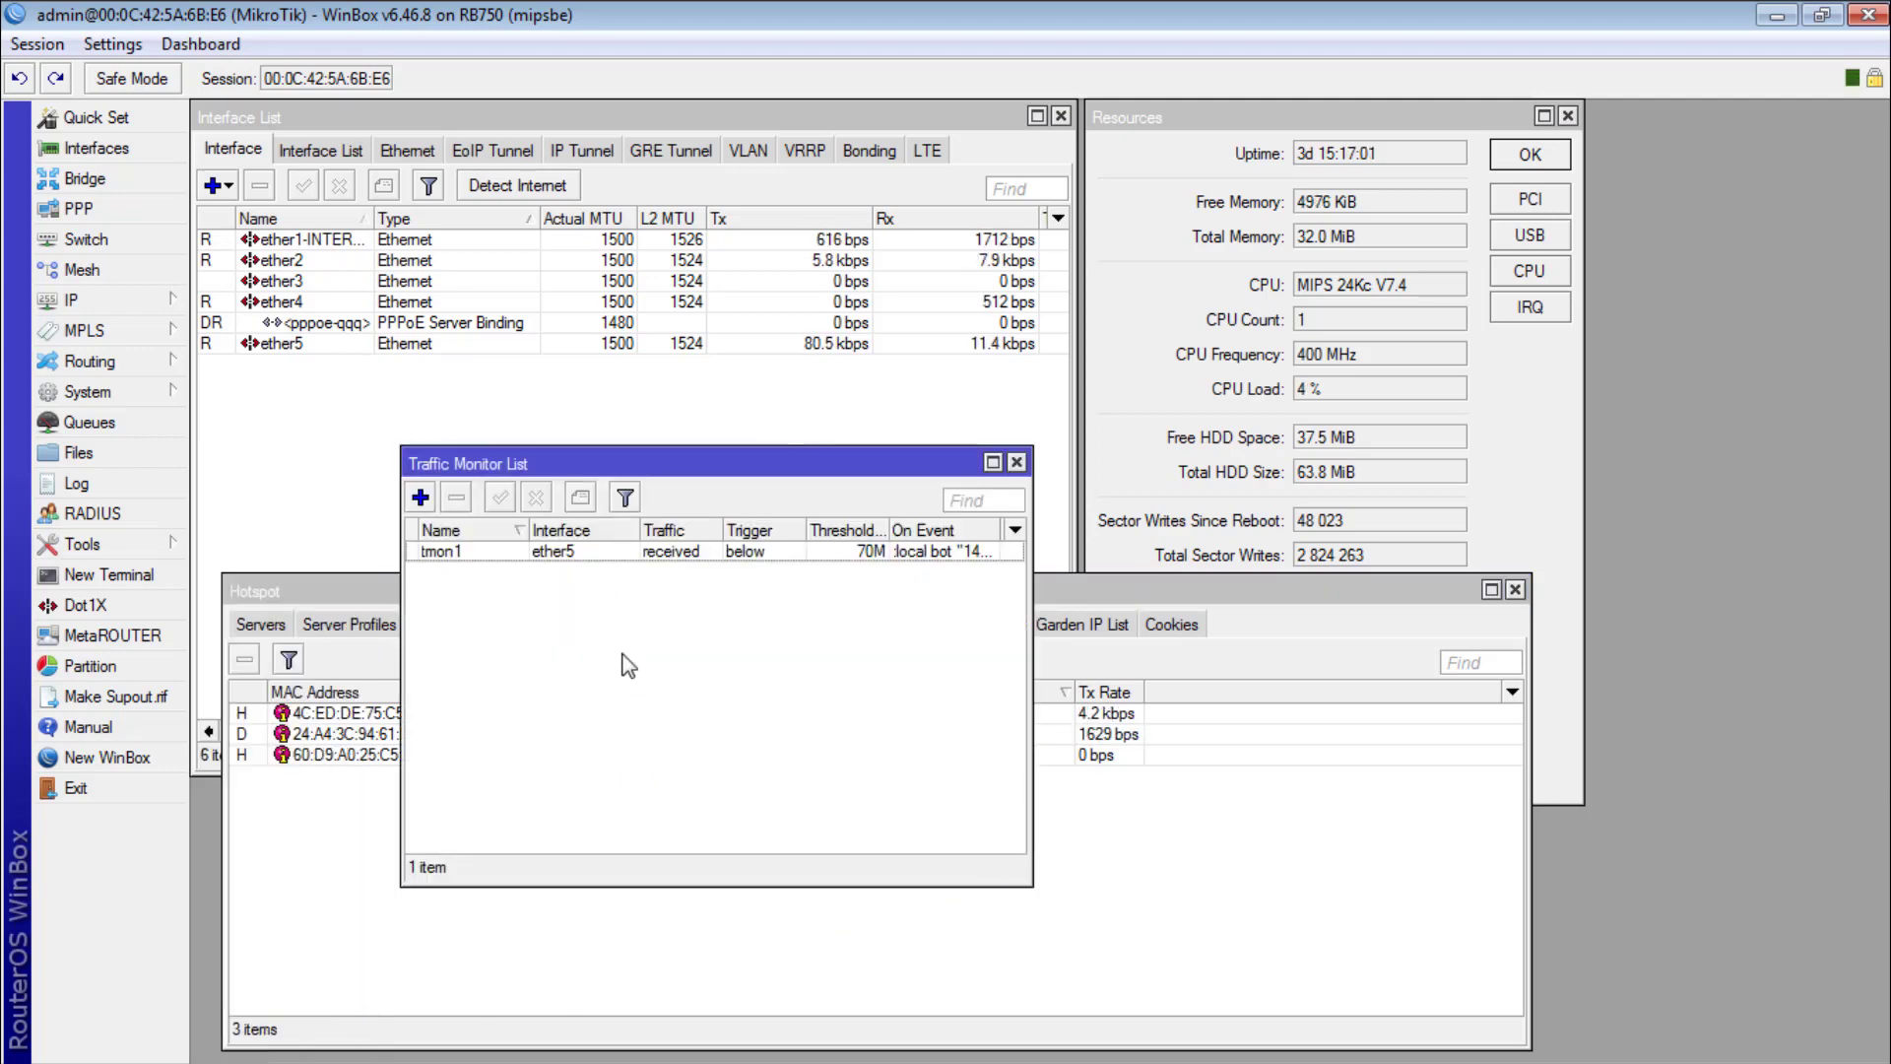
left_click_drag(734, 465, 1465, 693)
double_click(1419, 729)
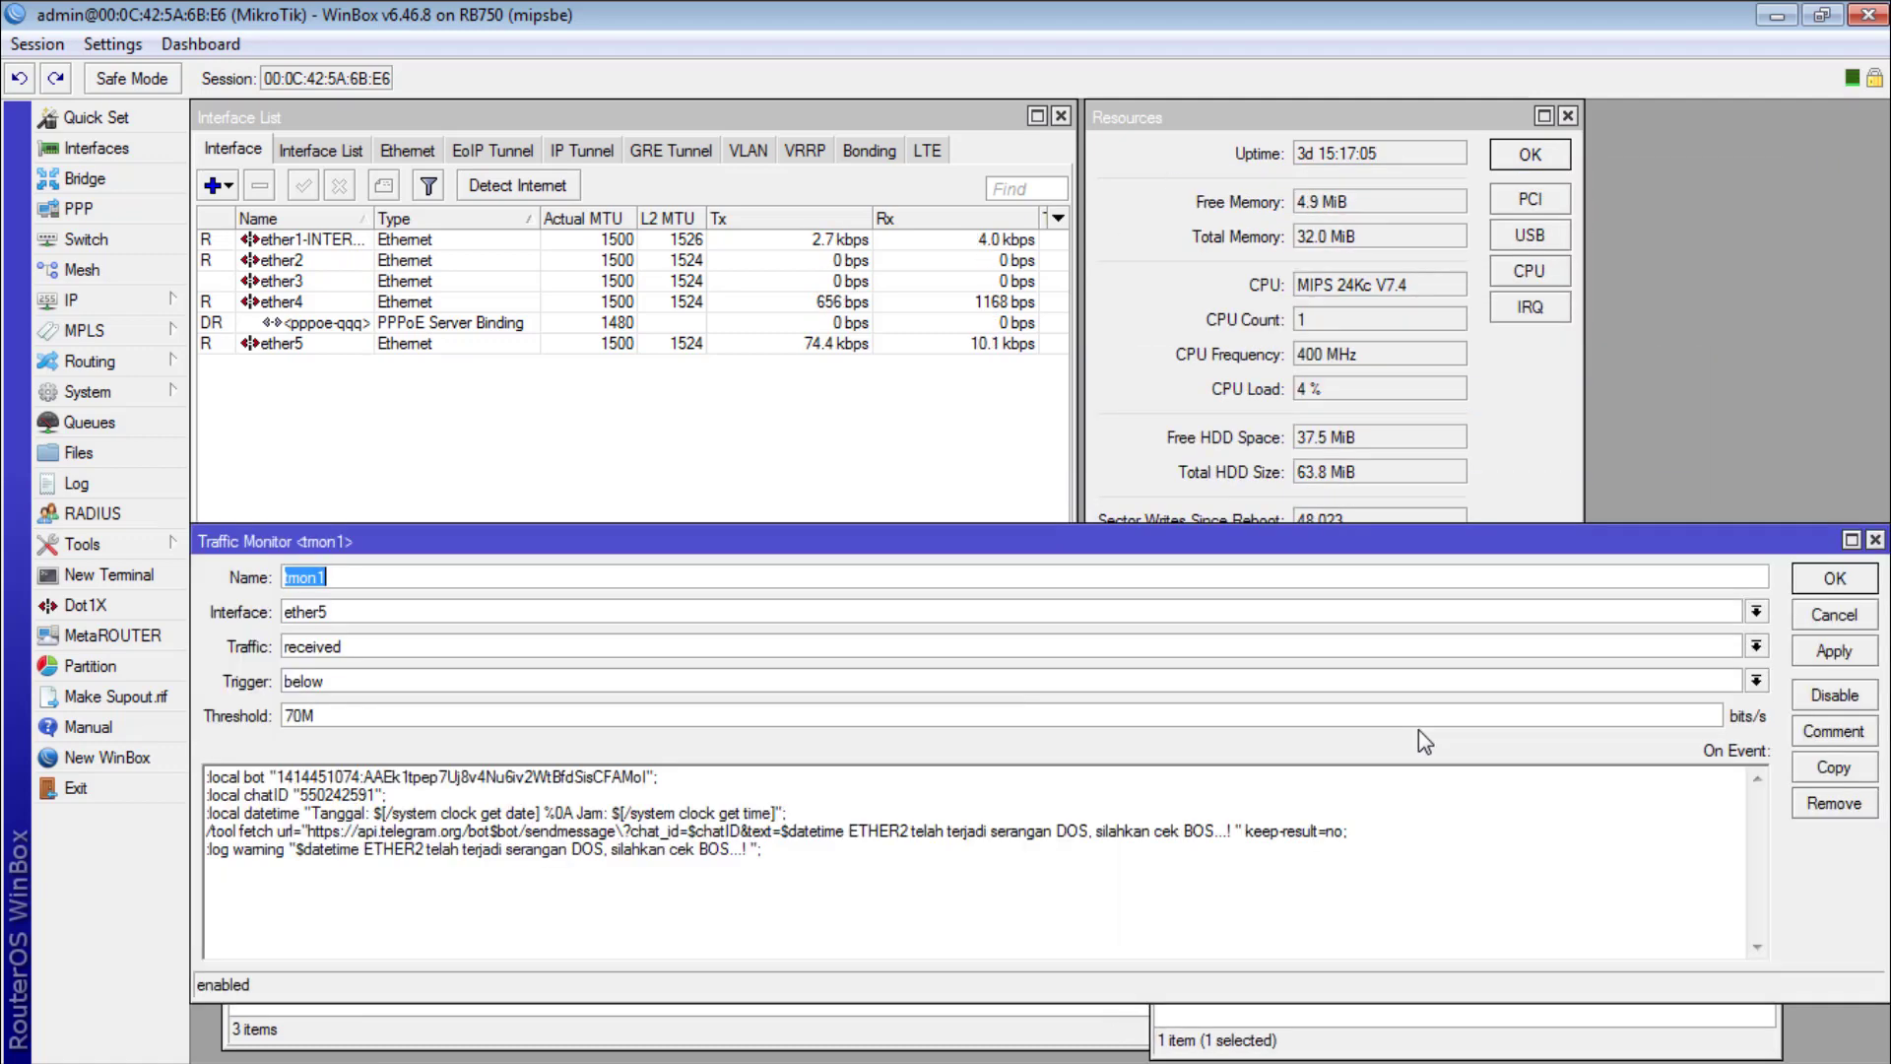
Step: Narrow the tmon1 monitor window and place it so the interface list, CPU load and hotspot hosts remain visible
left_click_drag(191, 680, 1056, 681)
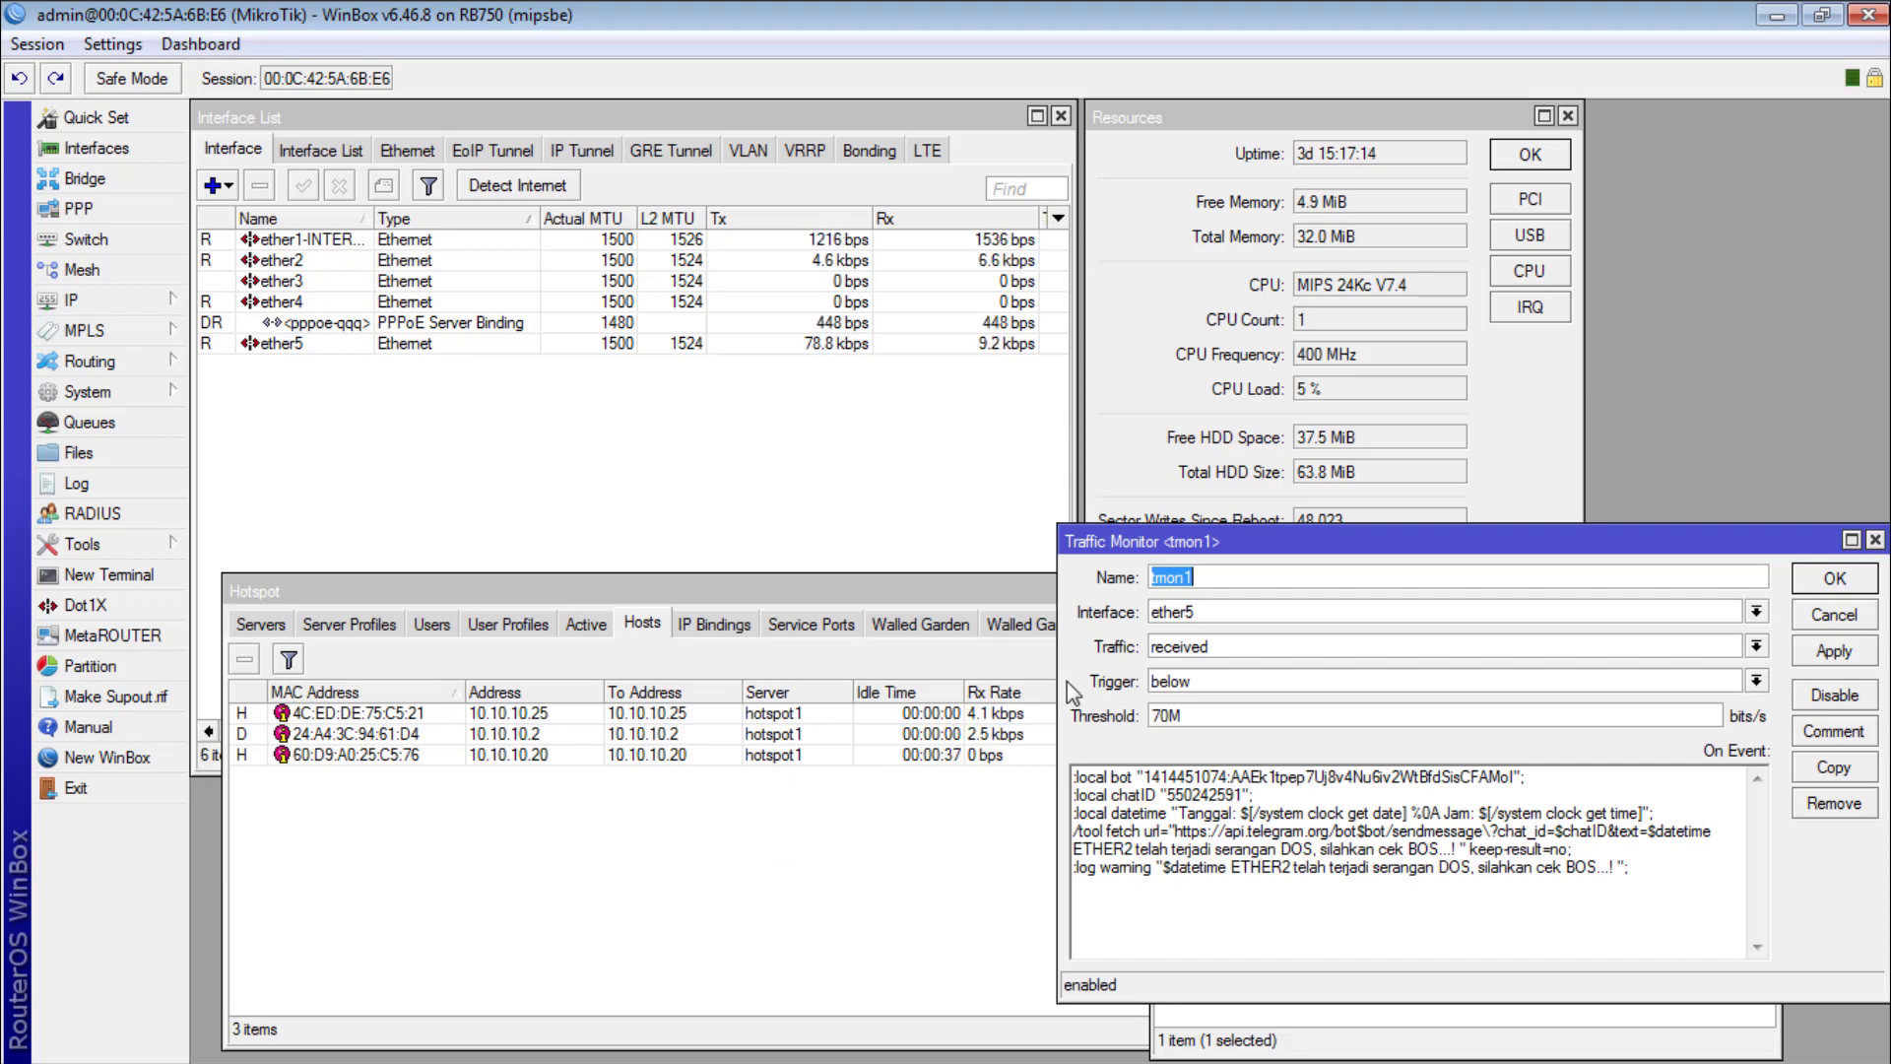
left_click_drag(1057, 711, 916, 711)
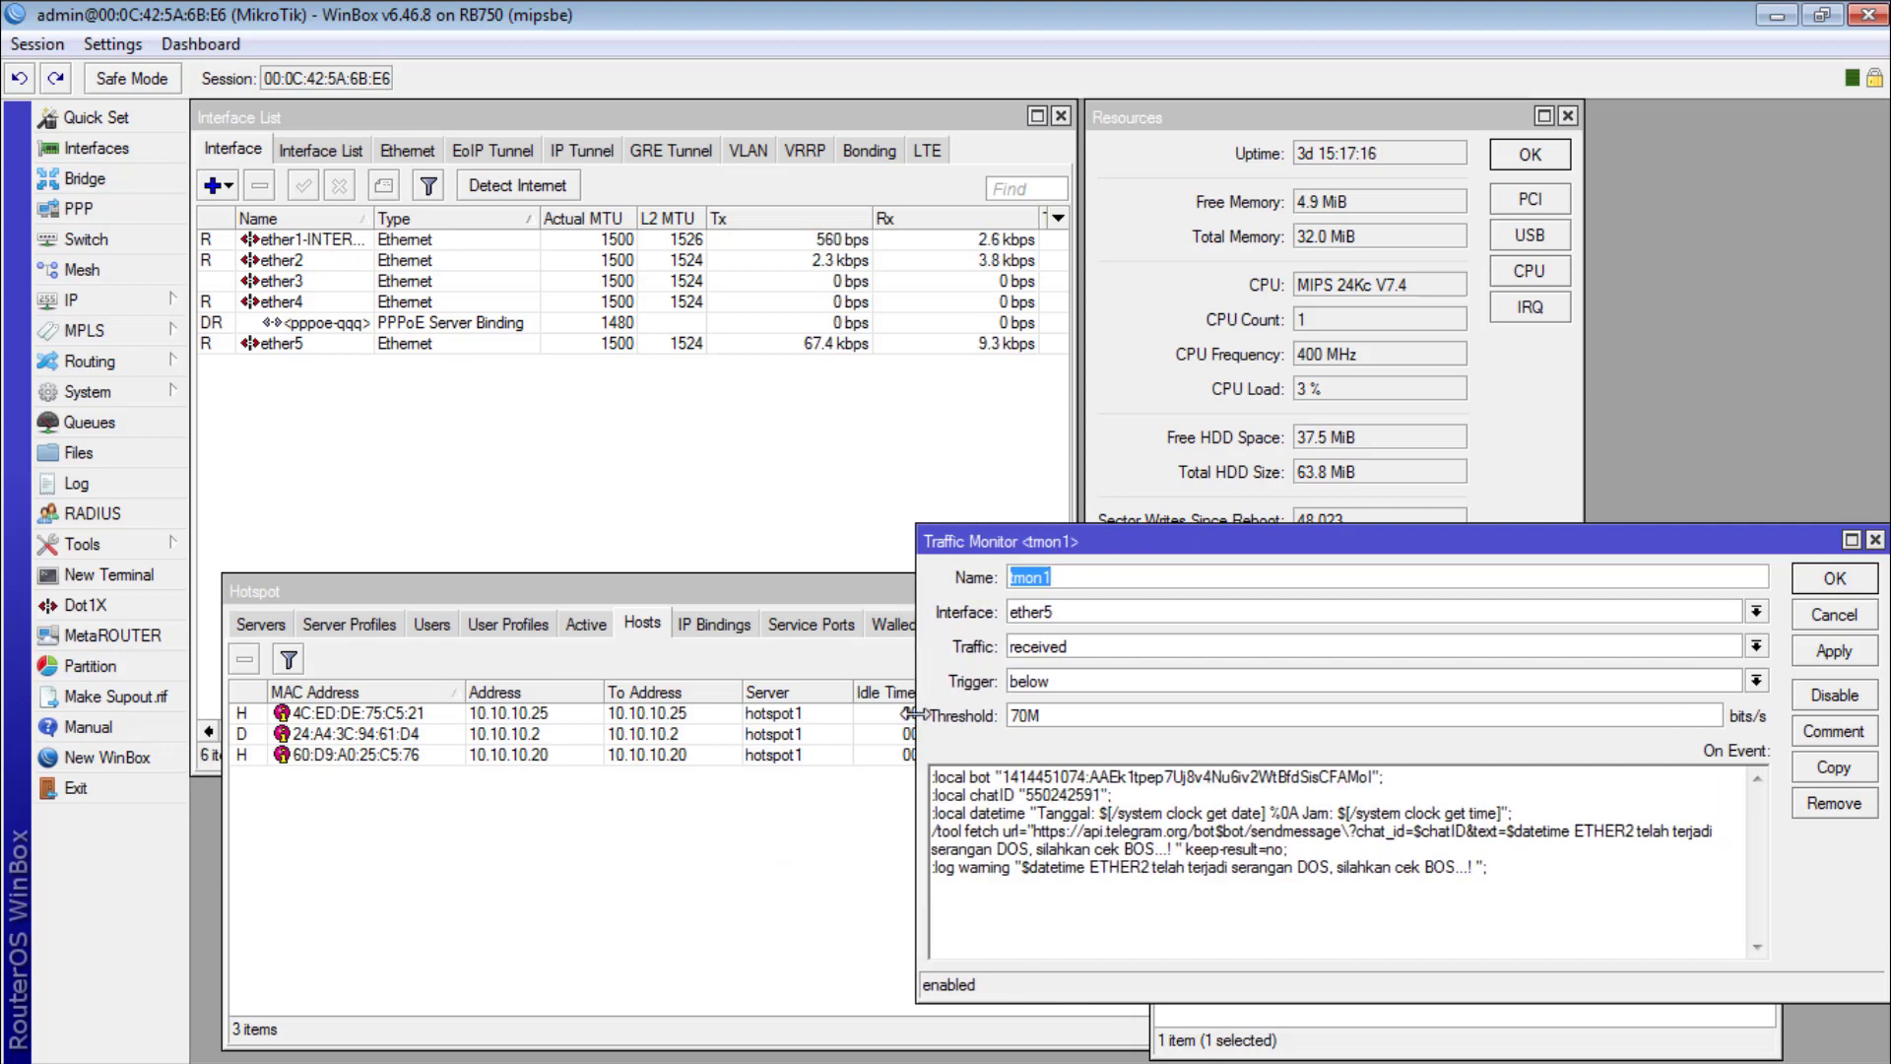
left_click_drag(1103, 541, 1254, 138)
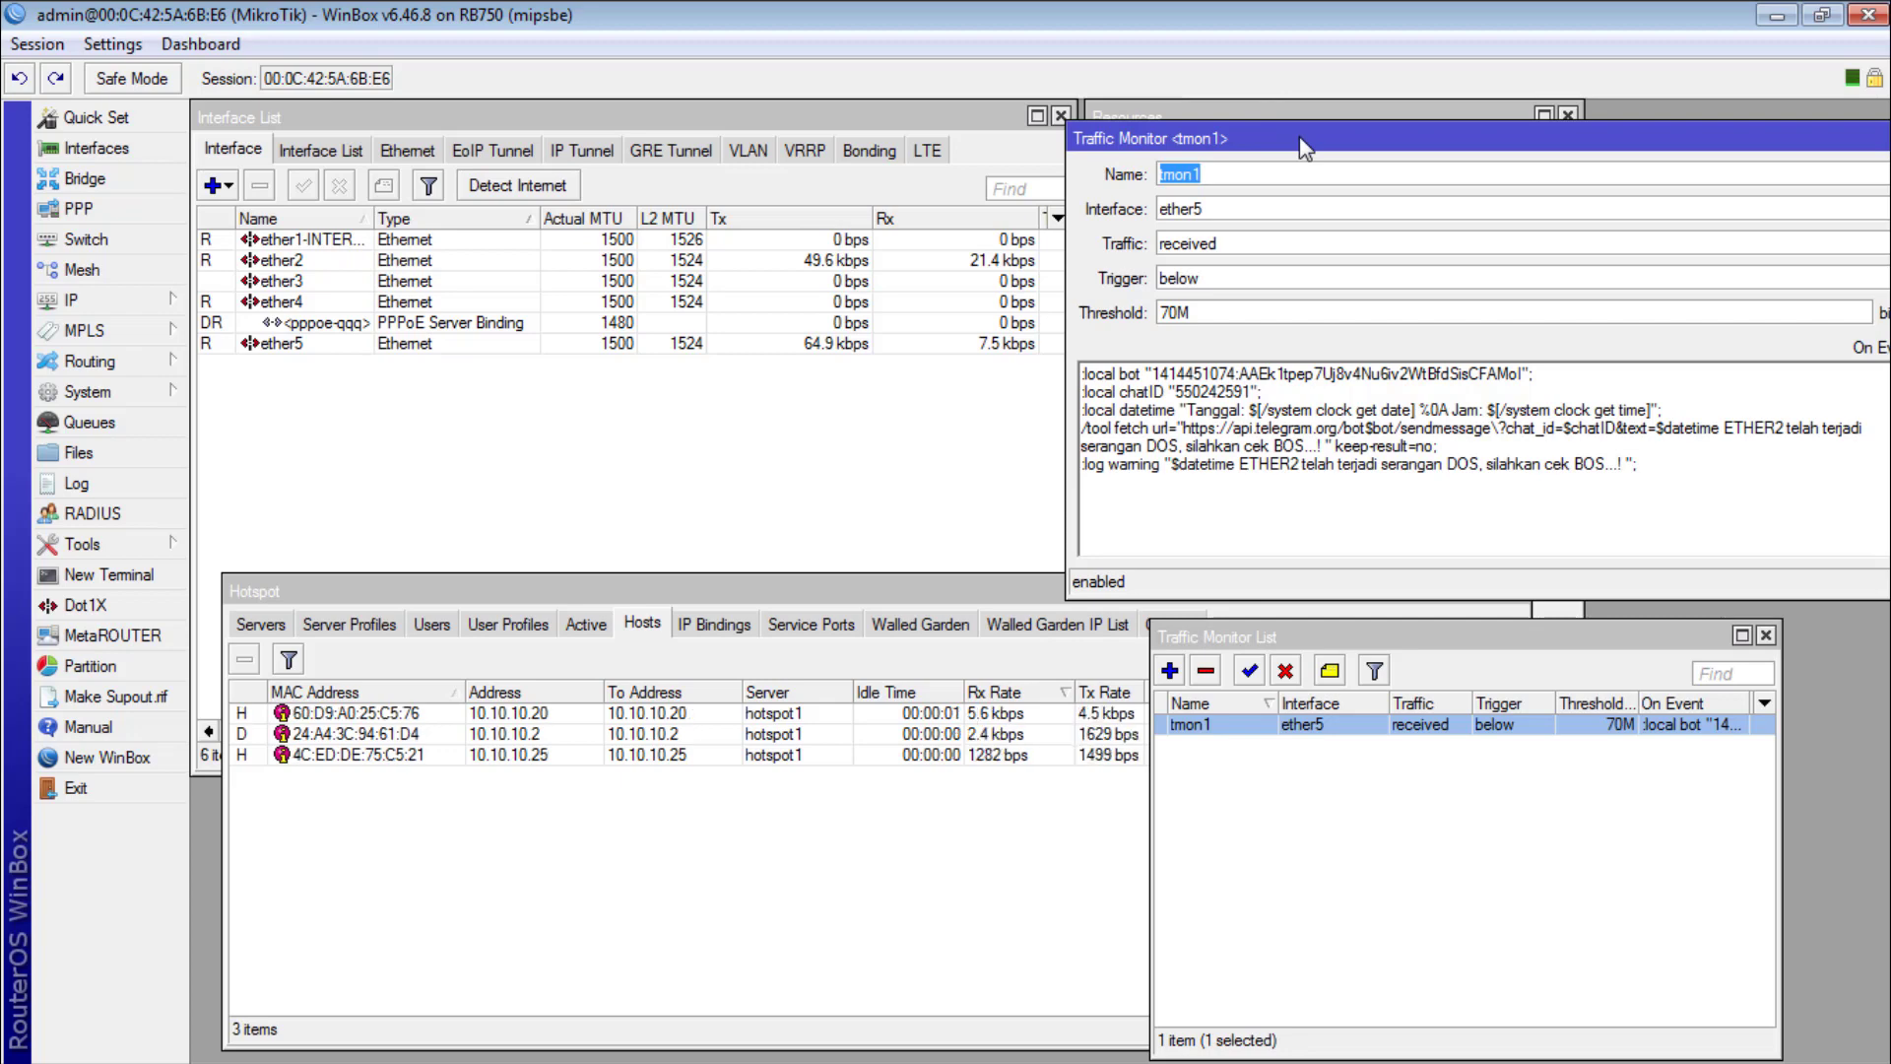
left_click_drag(1305, 147, 1218, 427)
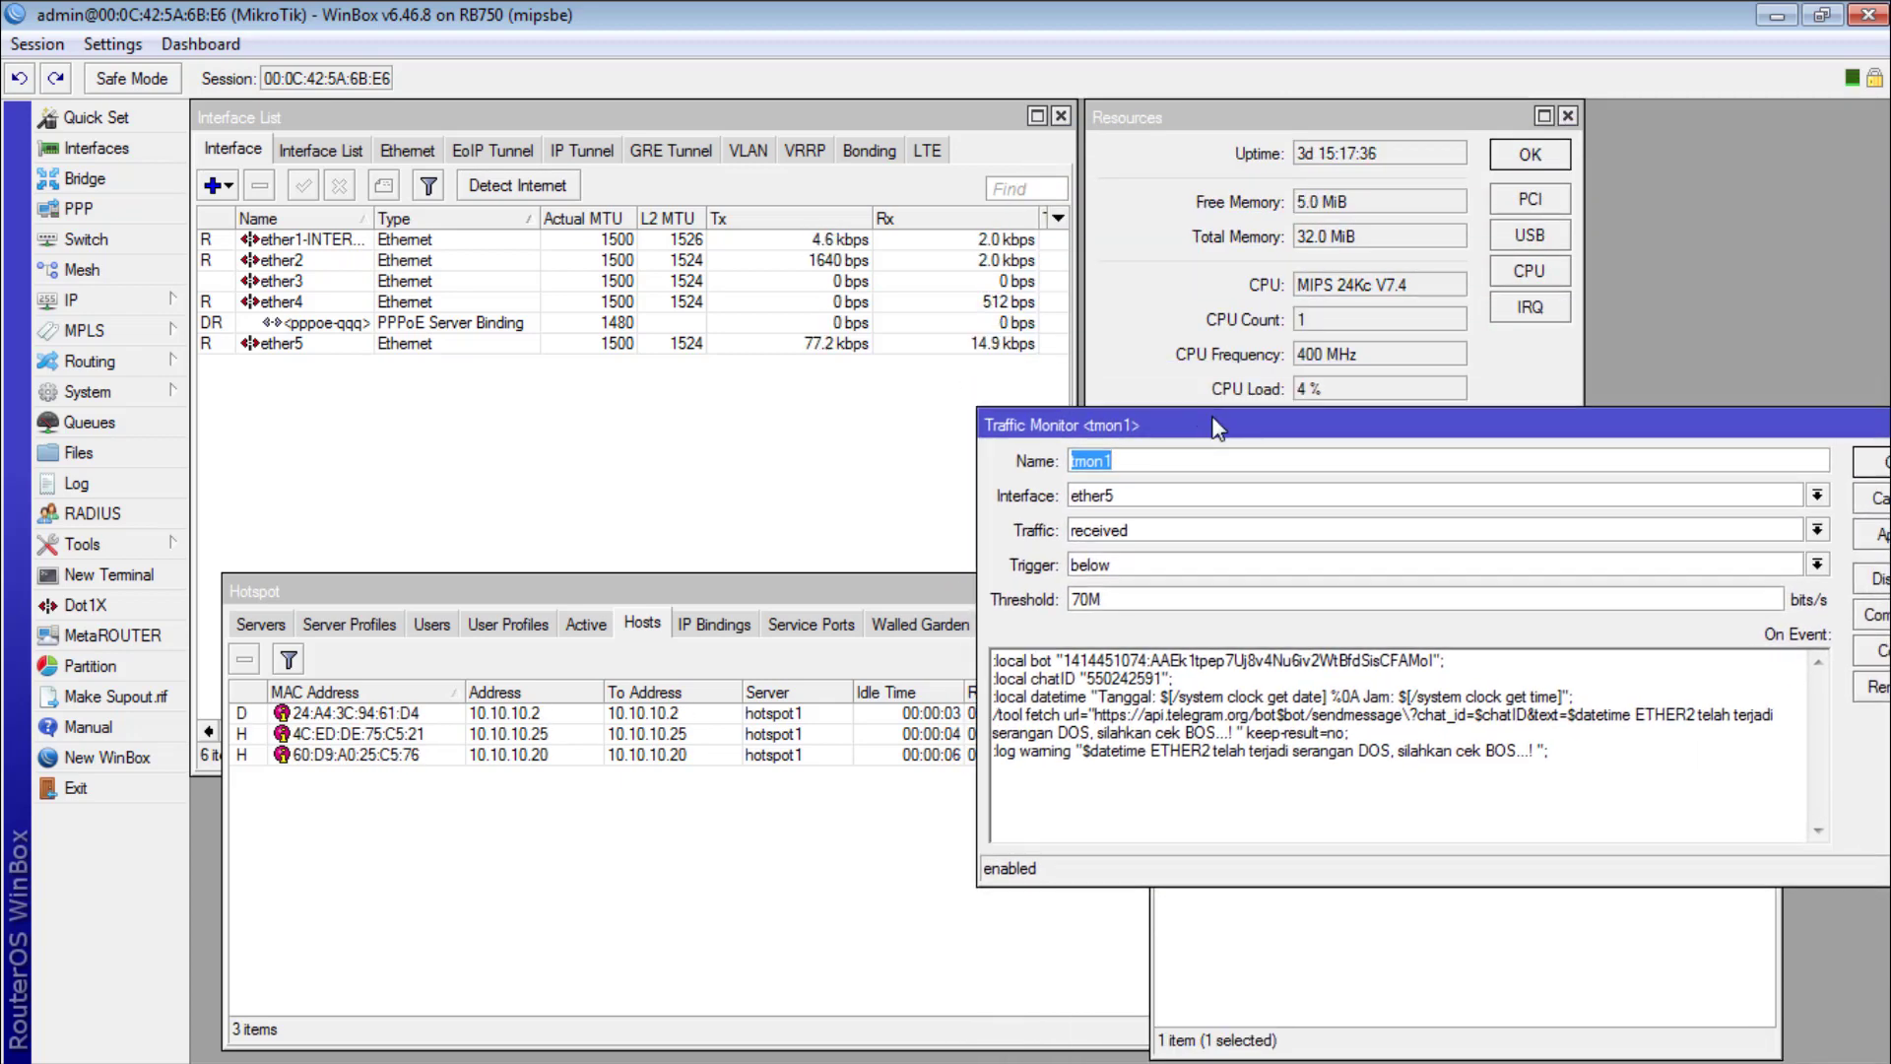